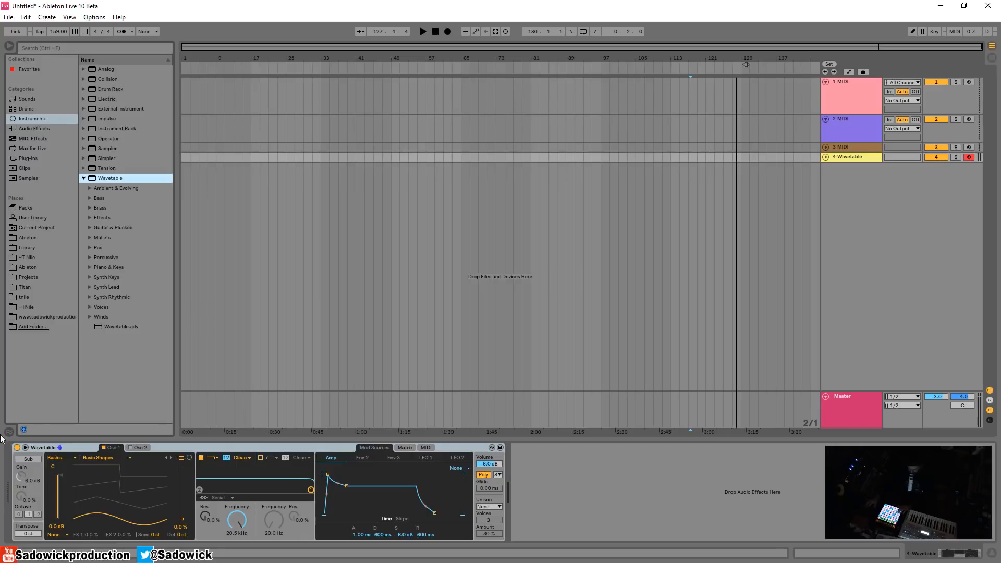
Step: Expand Wavetable into its full-size editing view and narrow the browser to give it more room
click(25, 448)
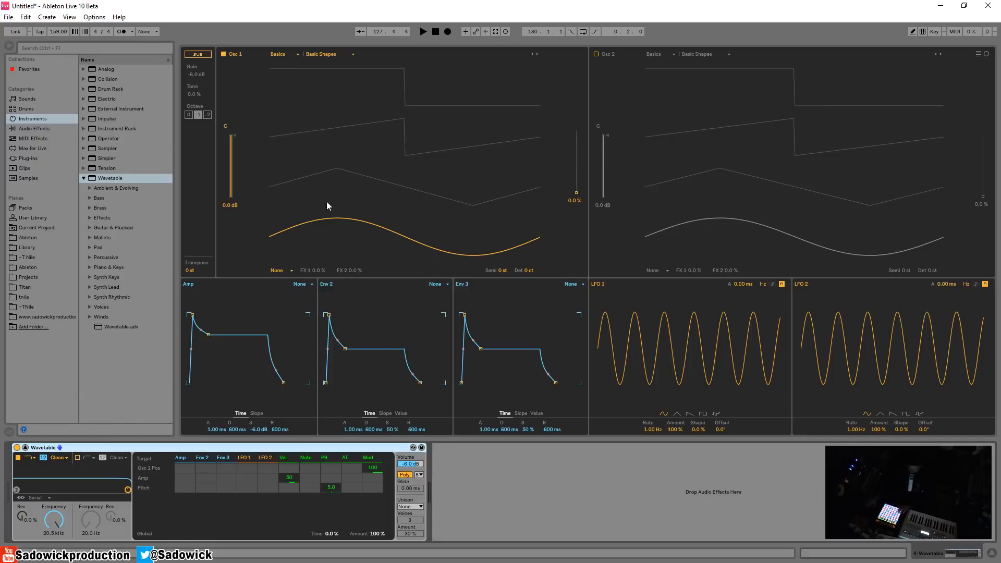
drag(178, 122, 154, 121)
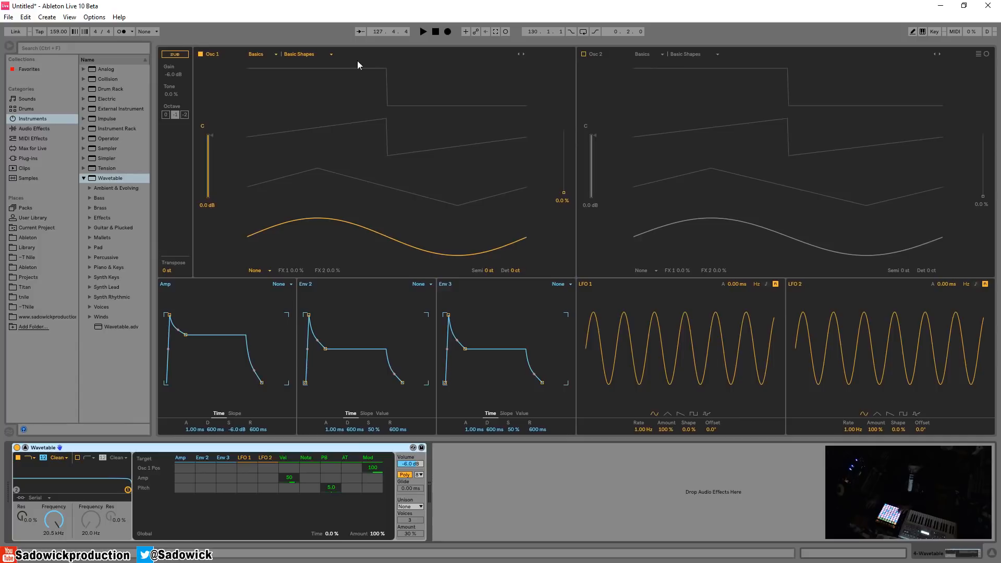
click(24, 448)
click(24, 448)
Step: Set Osc 1's effect mode to Fm and return its Tune to the default 0.0 %
click(256, 270)
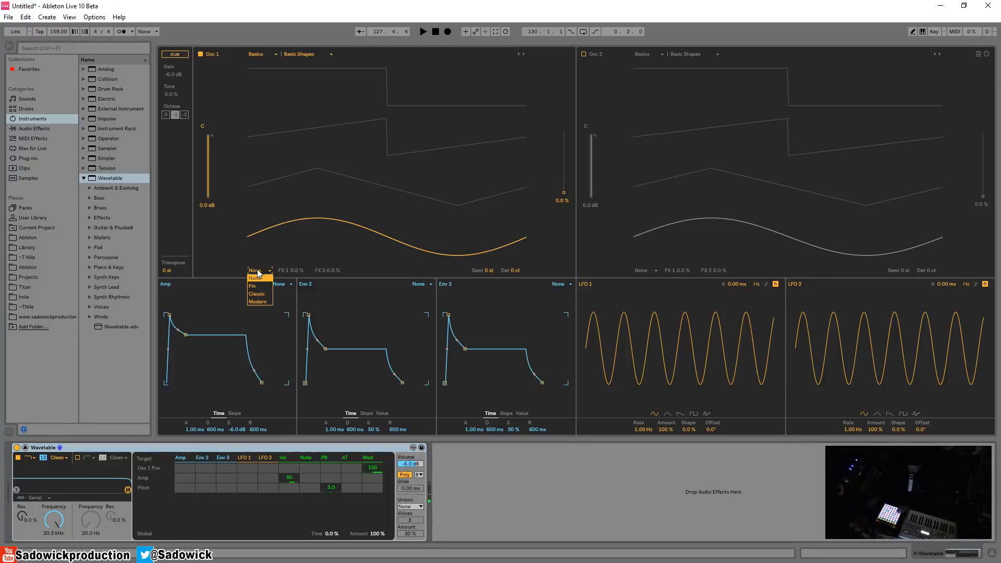
click(252, 285)
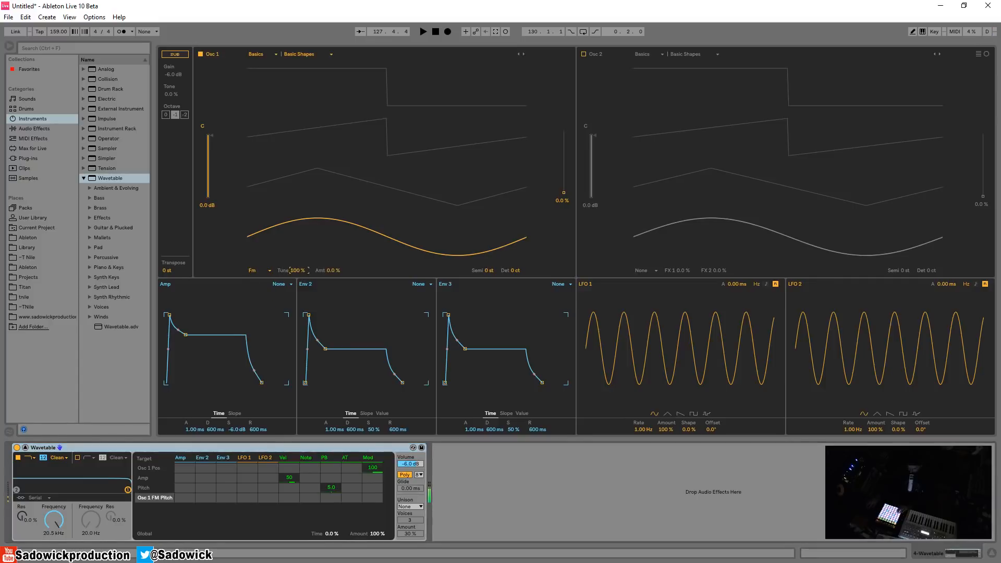
right_click(300, 270)
click(319, 298)
mouse_move(334, 271)
mouse_down()
mouse_move(334, 214)
mouse_move(334, 273)
mouse_up()
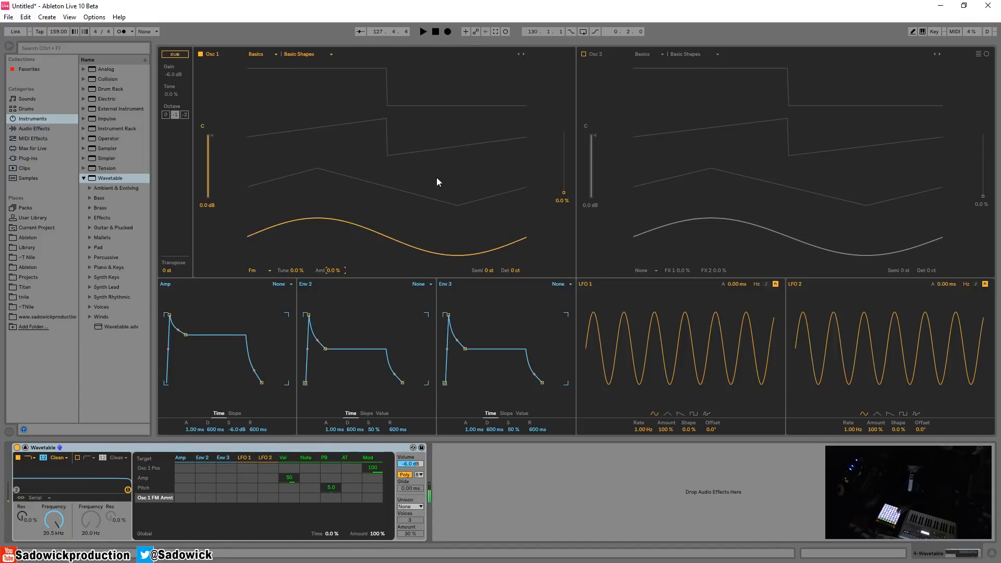
Step: View Osc 1 in the polar display with FM Amt at 100 % and Tune at -100 %, and restore the linear display
click(986, 54)
drag(331, 270, 331, 224)
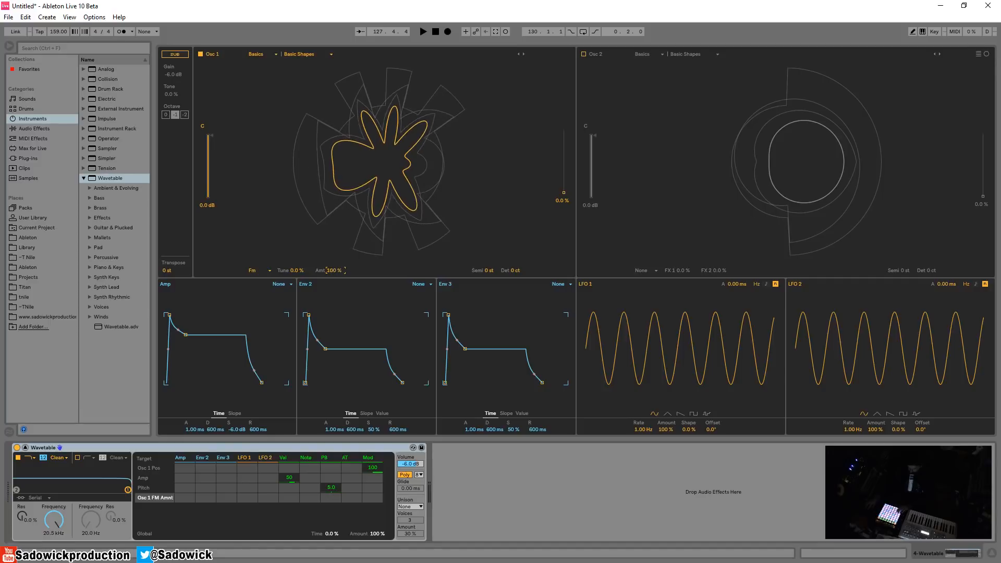
drag(296, 270, 296, 323)
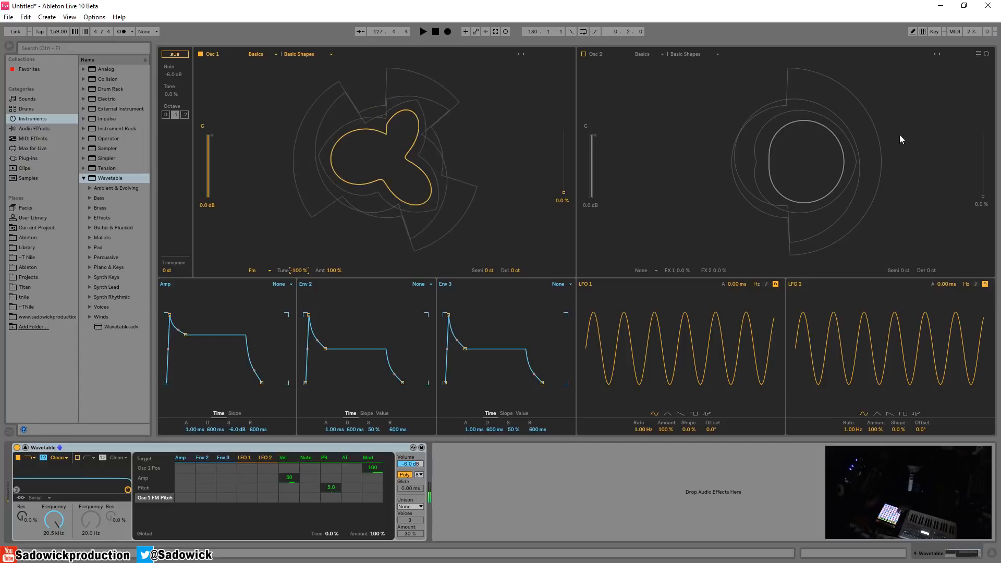
click(978, 54)
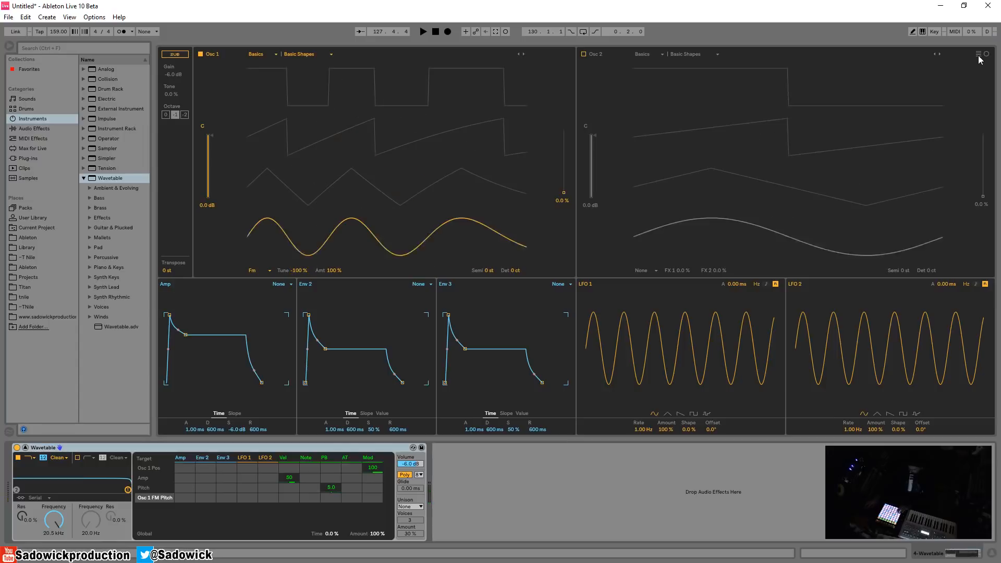
Step: Reset Osc 1's FM Tune to 0.0 % after trying out another tuning
right_click(299, 271)
click(323, 301)
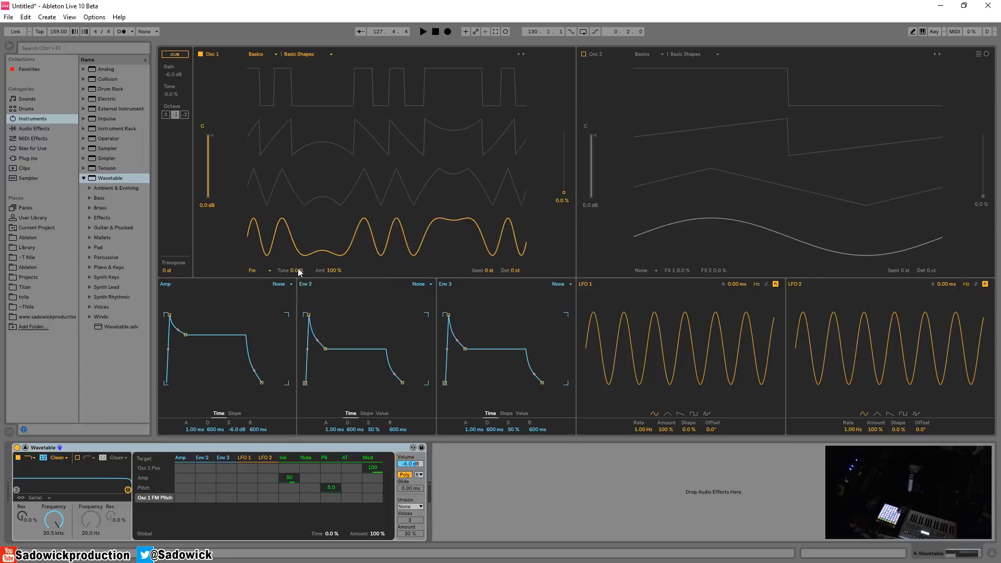
drag(299, 272, 296, 245)
double_click(301, 271)
double_click(296, 271)
right_click(296, 270)
key(Escape)
Step: Load the Saw Dual 1 wavetable from the Basics category into Osc 1 and set its FM Amt to 0.0 %
click(264, 50)
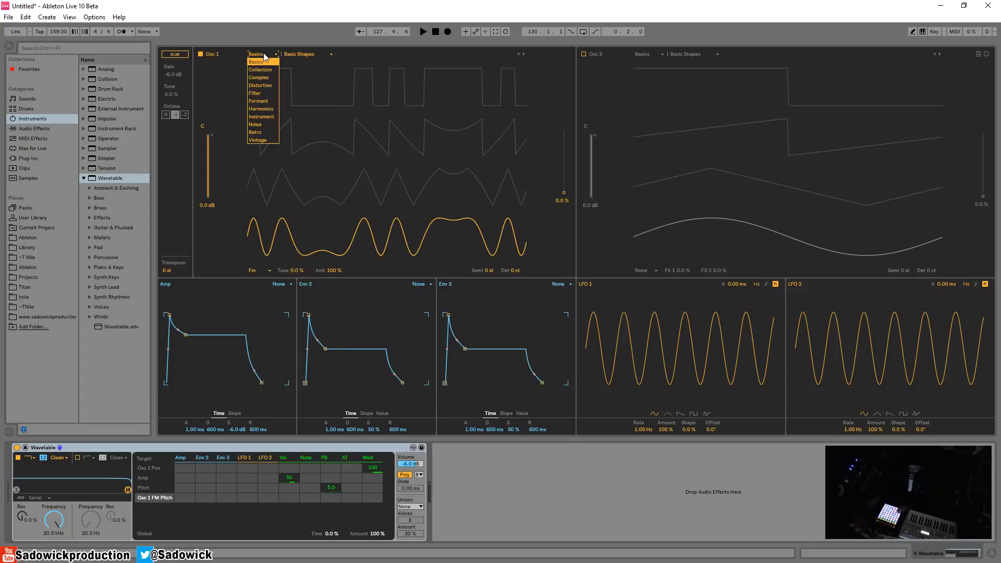
click(261, 64)
click(299, 55)
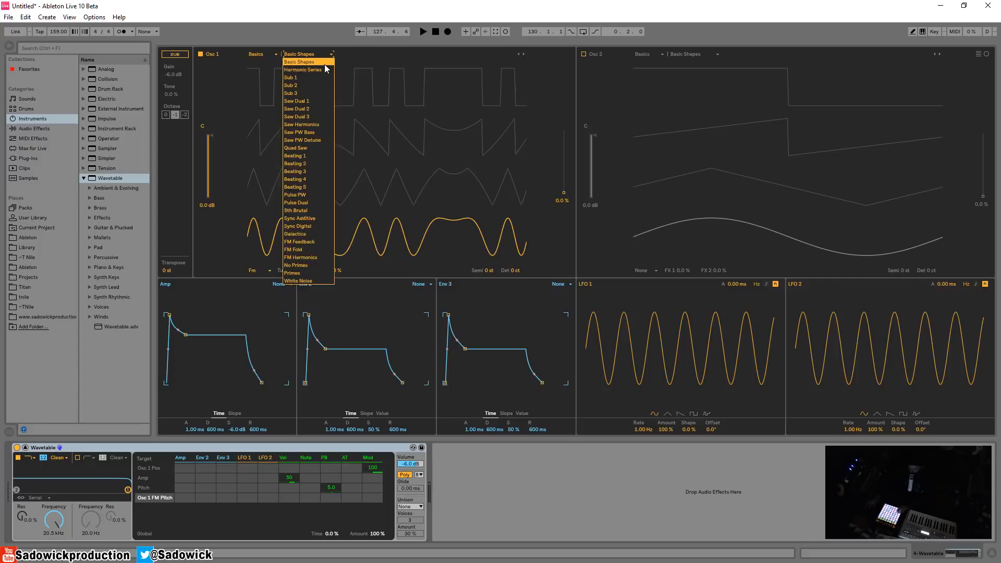
click(312, 101)
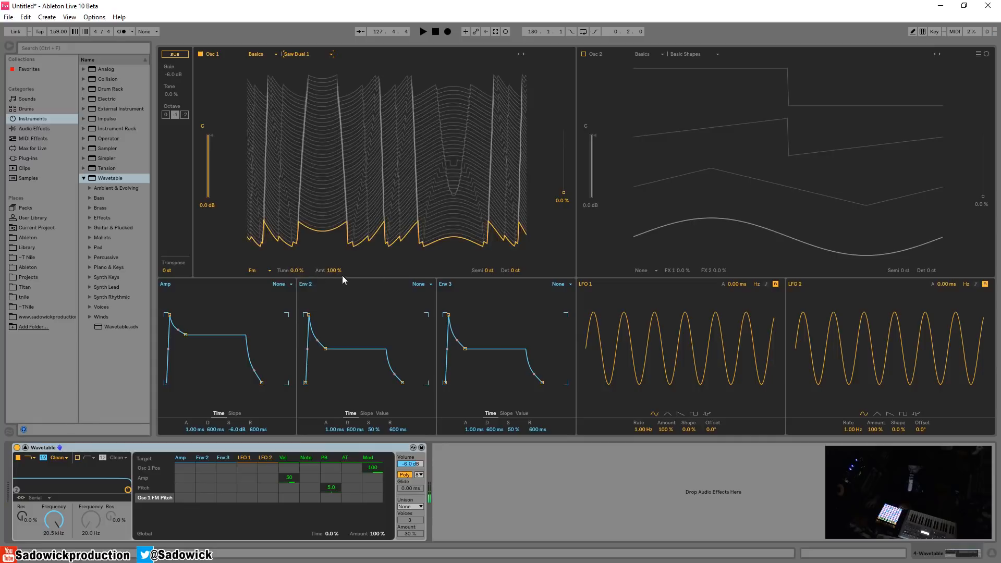
drag(334, 271, 334, 313)
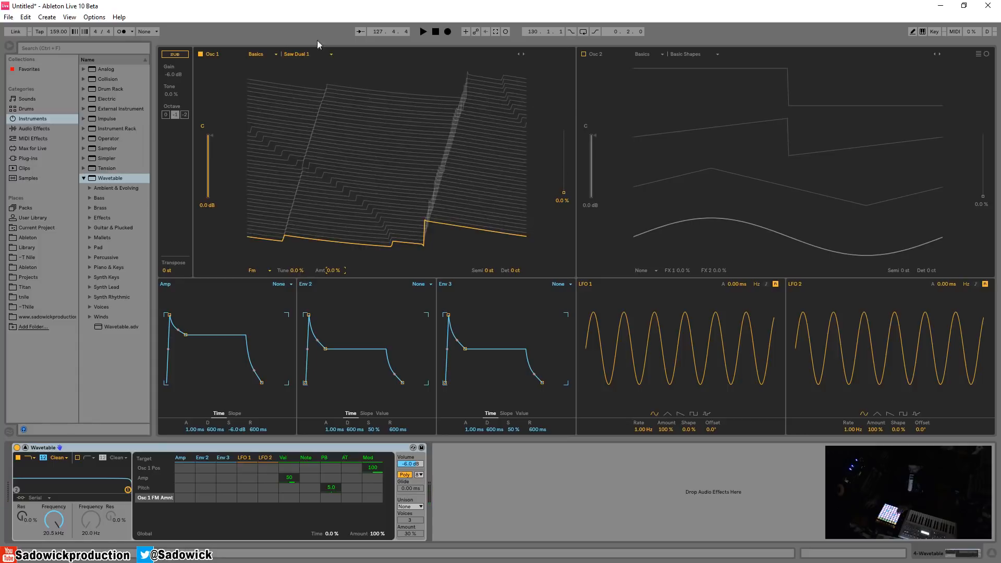
click(523, 54)
click(518, 54)
Step: Set Osc 1's wavetable position to 44 % and modulate it with LFO 1 by 23
mouse_move(564, 192)
mouse_down()
mouse_move(564, 131)
mouse_move(564, 186)
mouse_move(564, 160)
mouse_move(563, 182)
mouse_move(563, 159)
mouse_move(563, 183)
mouse_move(564, 164)
mouse_move(564, 174)
mouse_up()
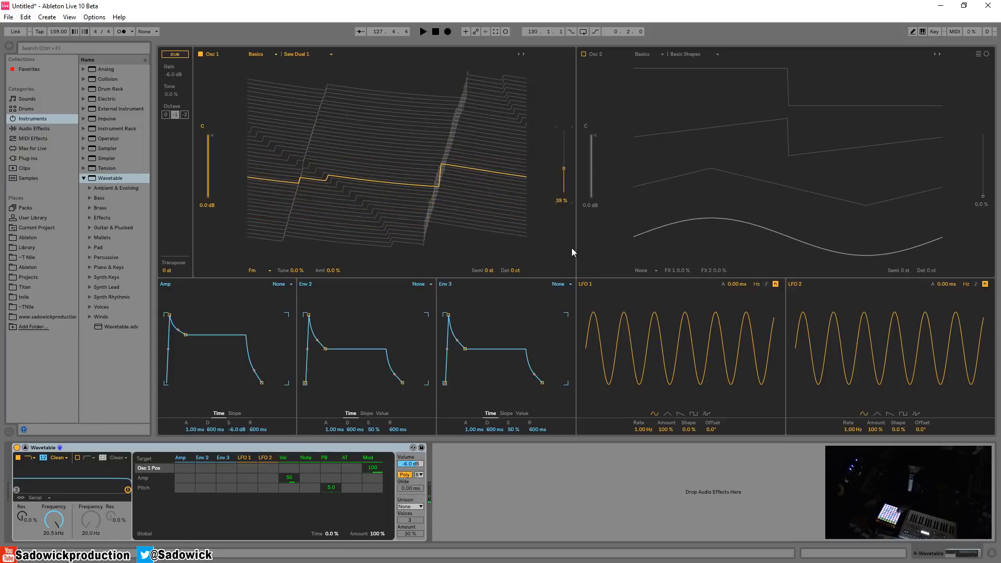
drag(564, 169, 564, 165)
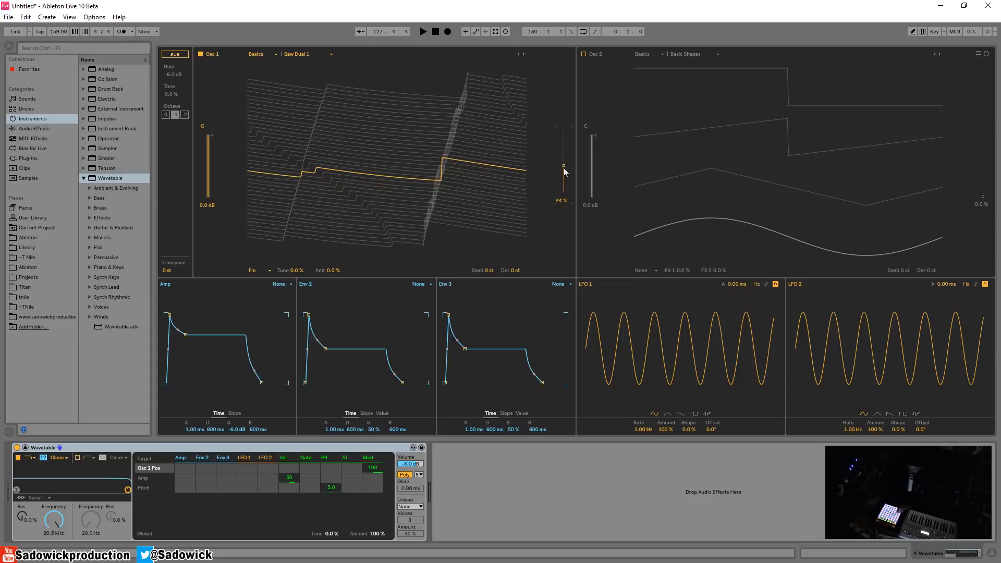
drag(250, 466, 250, 454)
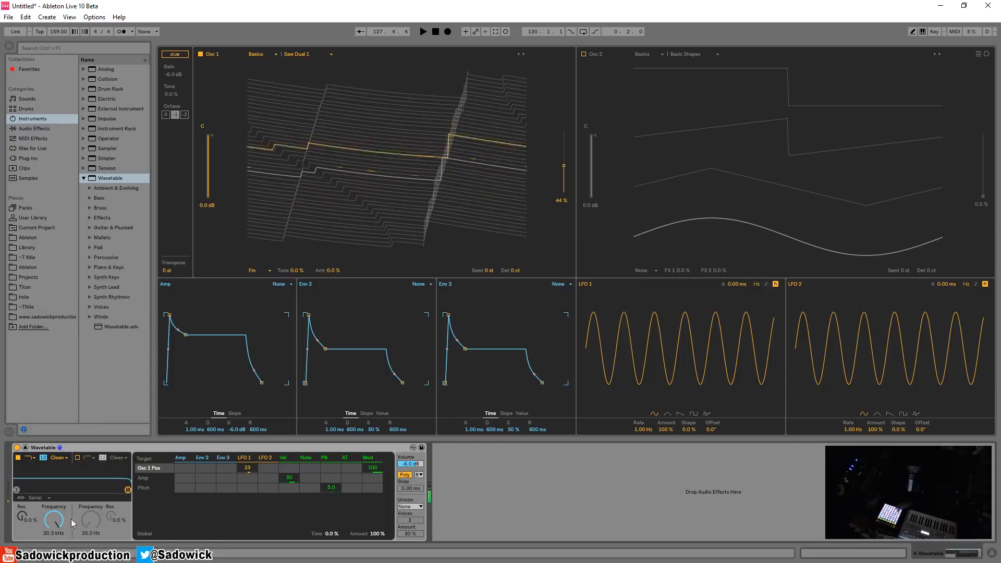
Step: Modulate Filter 1's frequency, set to 225 Hz, with Env 2 by 100, and give Env 2 an 855 ms decay and 0.0 % sustain
drag(53, 520, 54, 544)
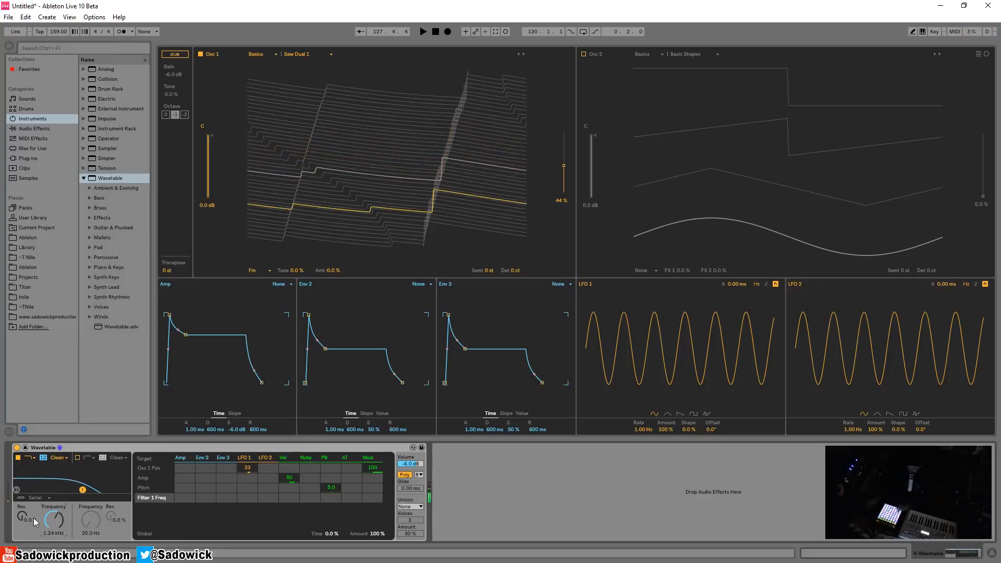
drag(196, 497, 205, 470)
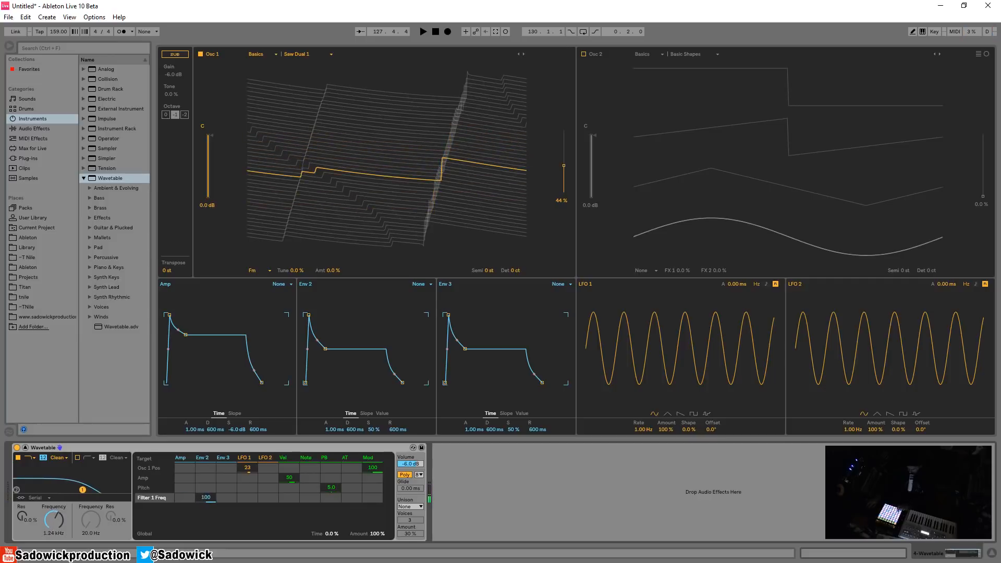
drag(54, 519, 54, 545)
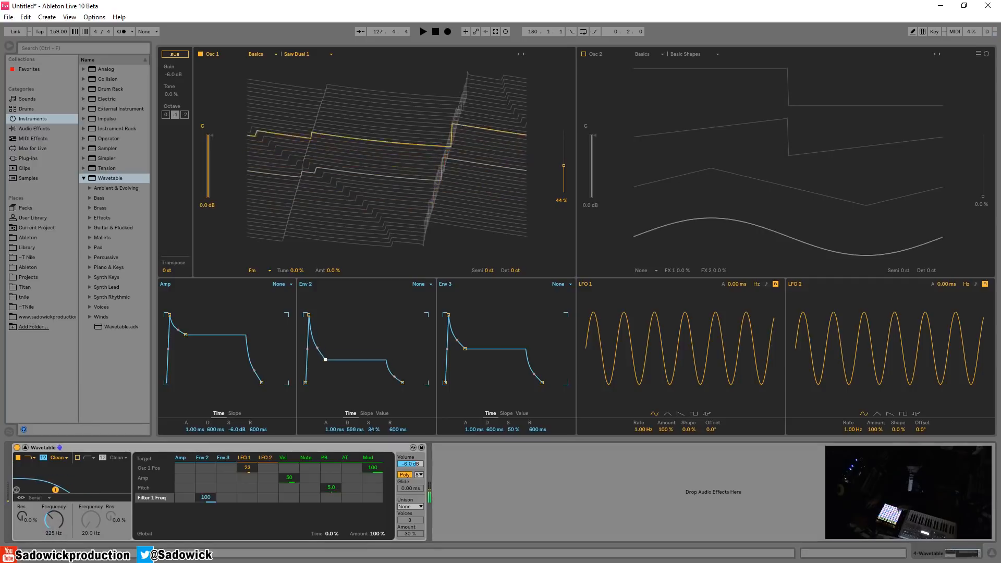
drag(325, 348, 330, 383)
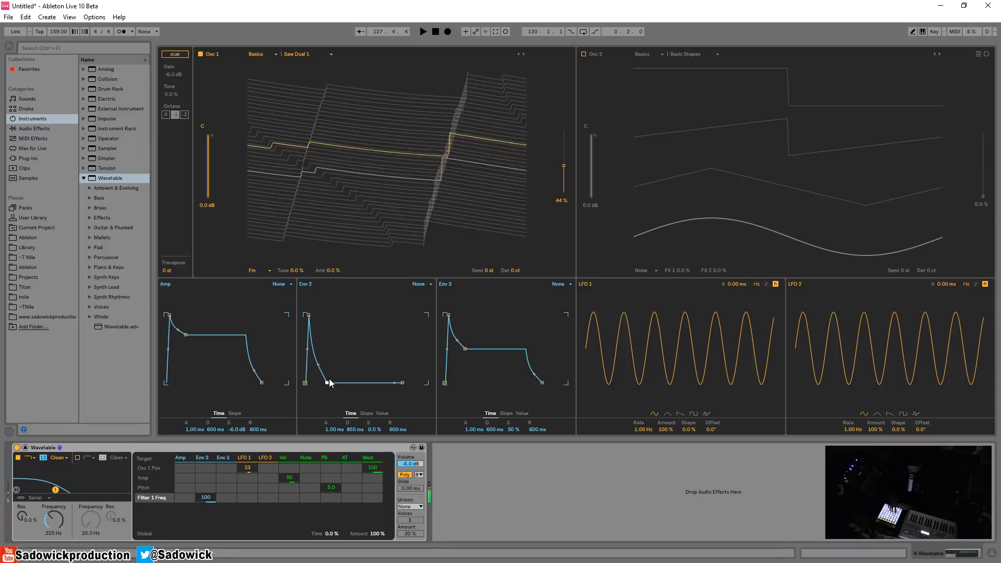
Step: Set Filter 1 to a 24 dB slope with the PRD circuit, 98.6 Hz and 0.0 % resonance, and set Env 2's decay to 304 ms
click(42, 458)
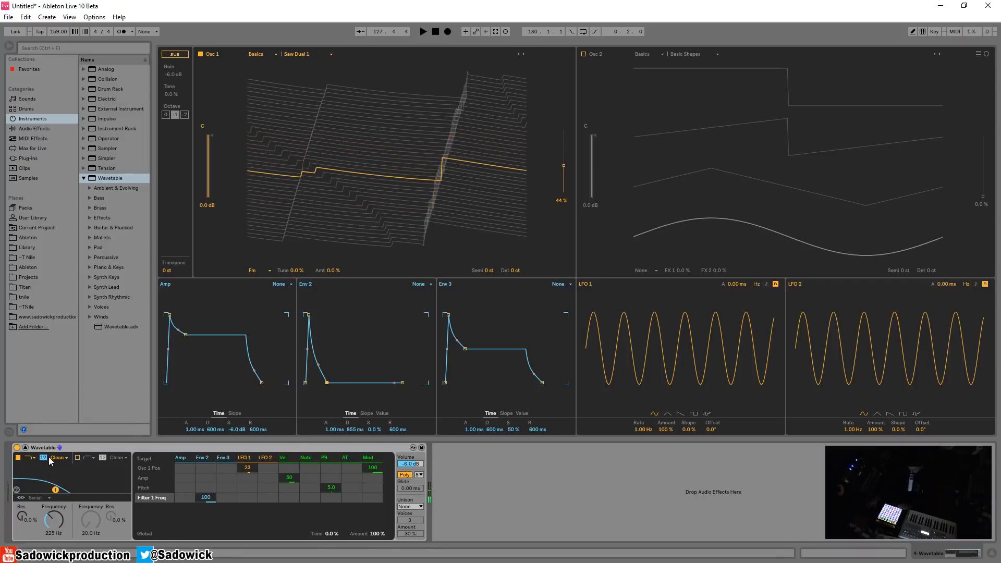
drag(52, 521, 24, 490)
click(59, 458)
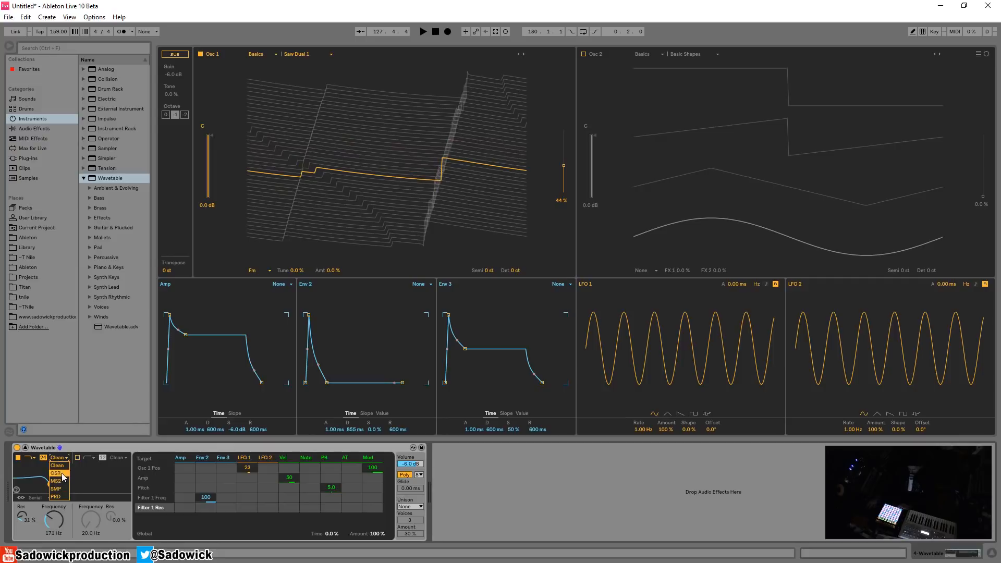
click(55, 496)
mouse_move(58, 491)
mouse_down()
mouse_move(49, 489)
mouse_move(55, 486)
mouse_up()
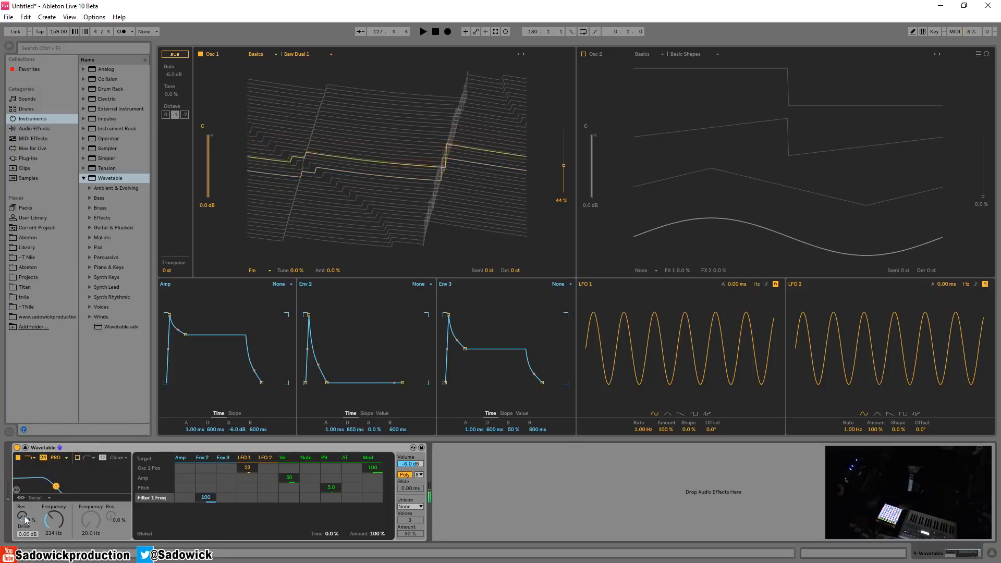
drag(24, 516, 54, 532)
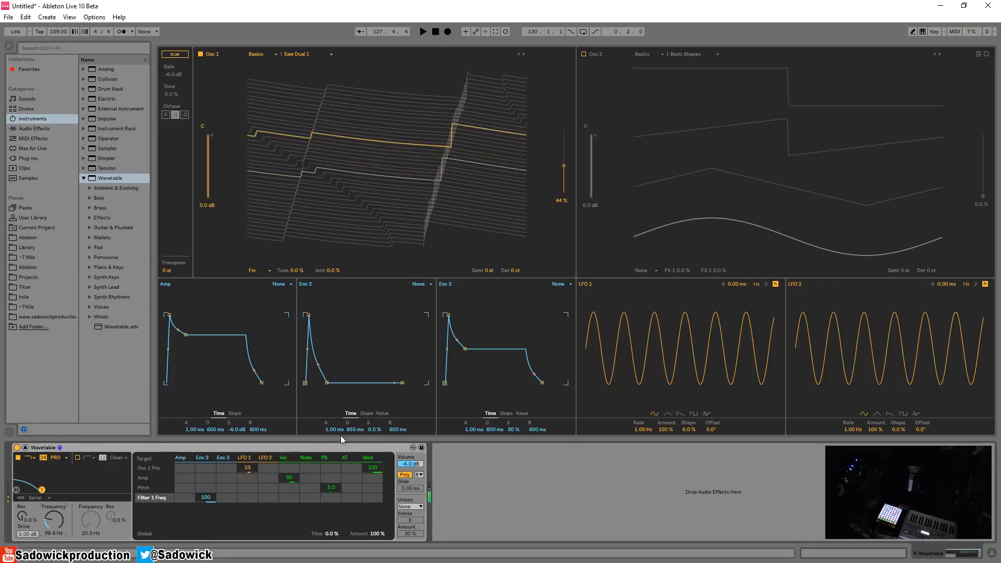
drag(327, 384, 317, 392)
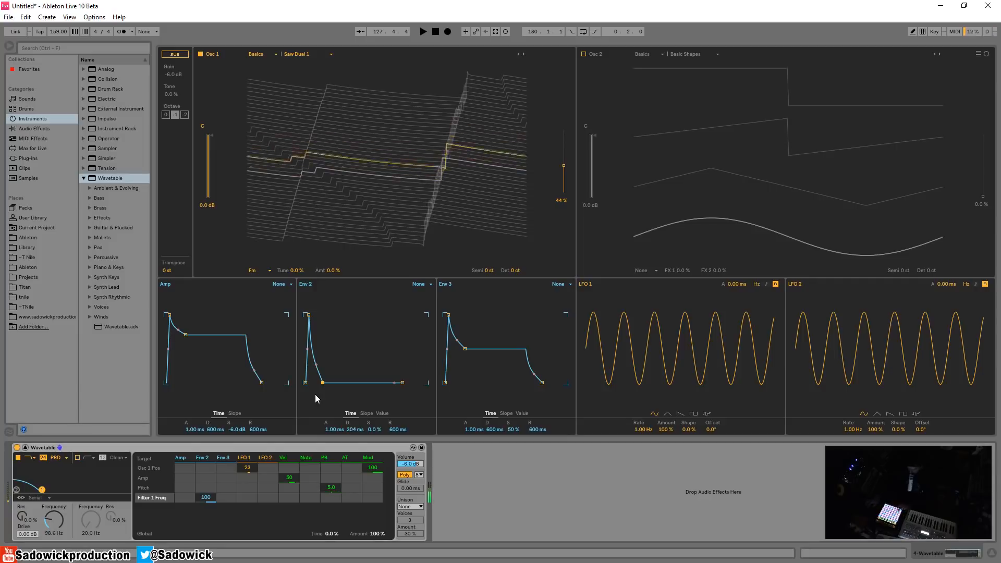
key(Up)
Step: Add a Reverb audio effect after Wavetable and set its Dry/Wet to 41 %
click(29, 130)
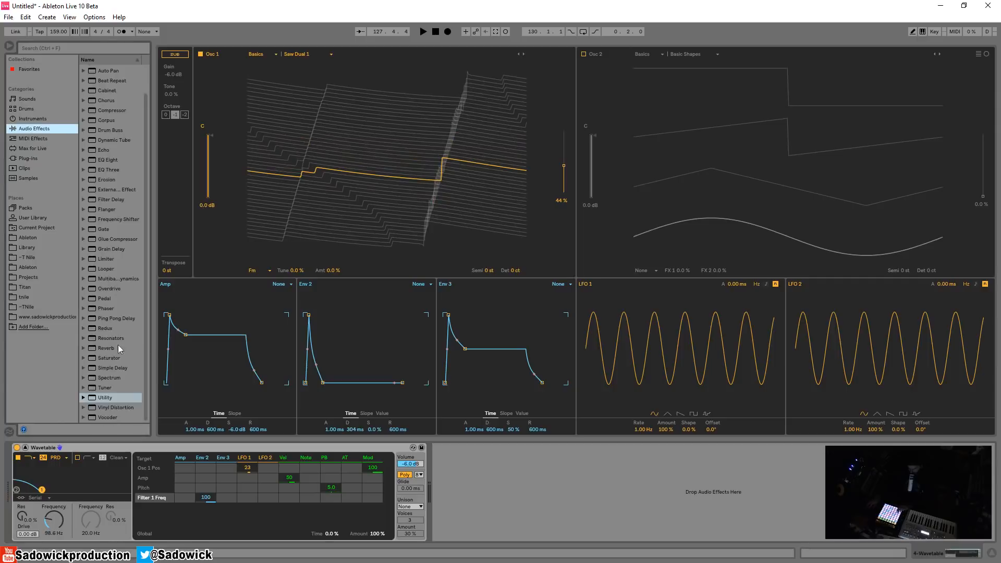
drag(117, 345, 547, 490)
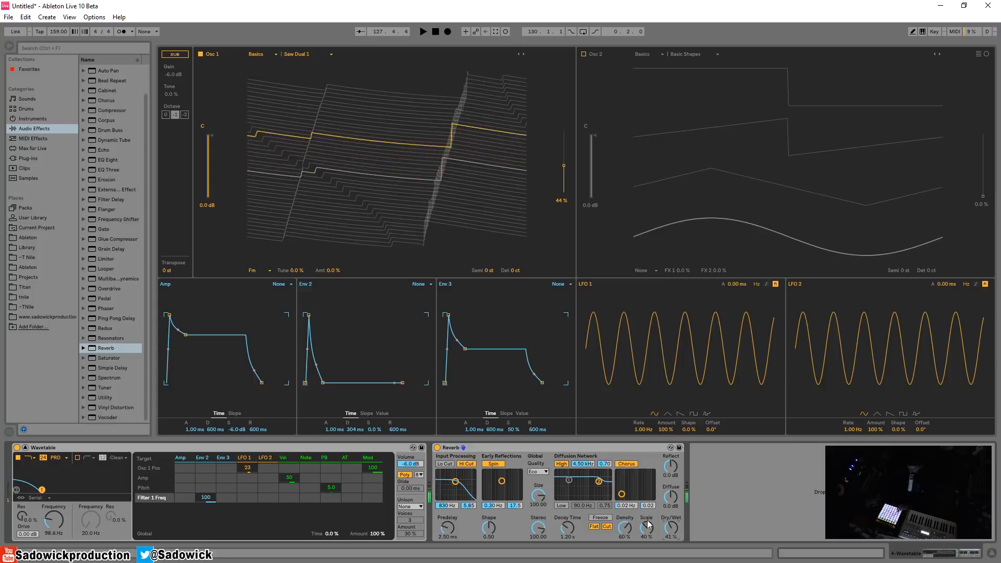
Step: Set Wavetable's Unison mode to Classic with 7 voices and a higher amount, and set the device Volume to -0.6 dB
click(412, 507)
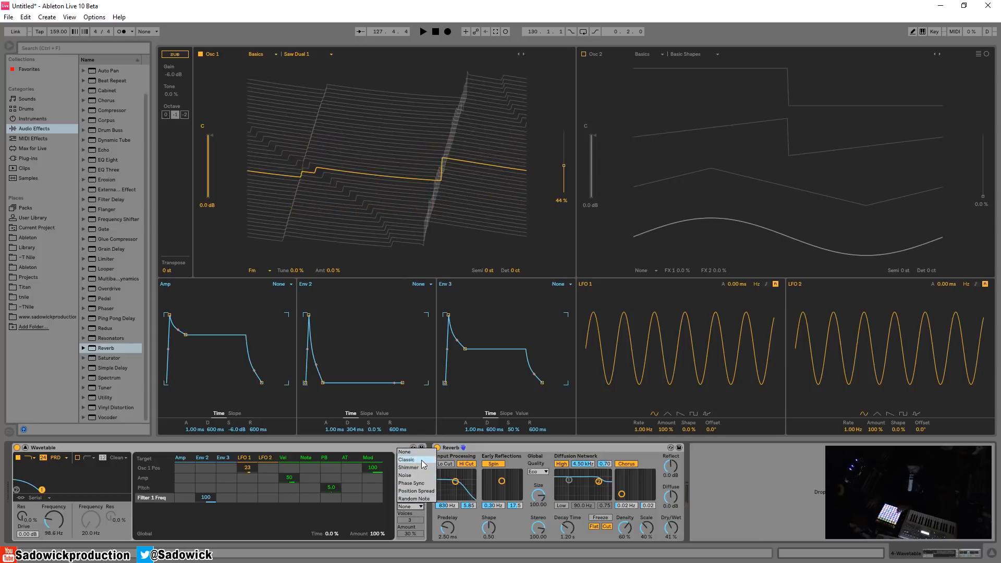
click(421, 460)
drag(412, 521, 412, 511)
click(411, 532)
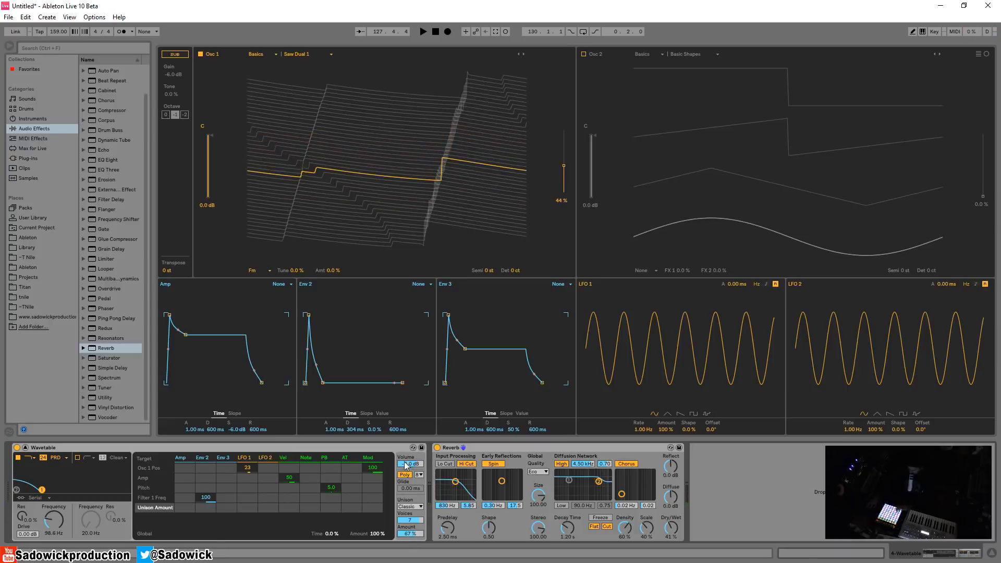
drag(406, 465, 406, 477)
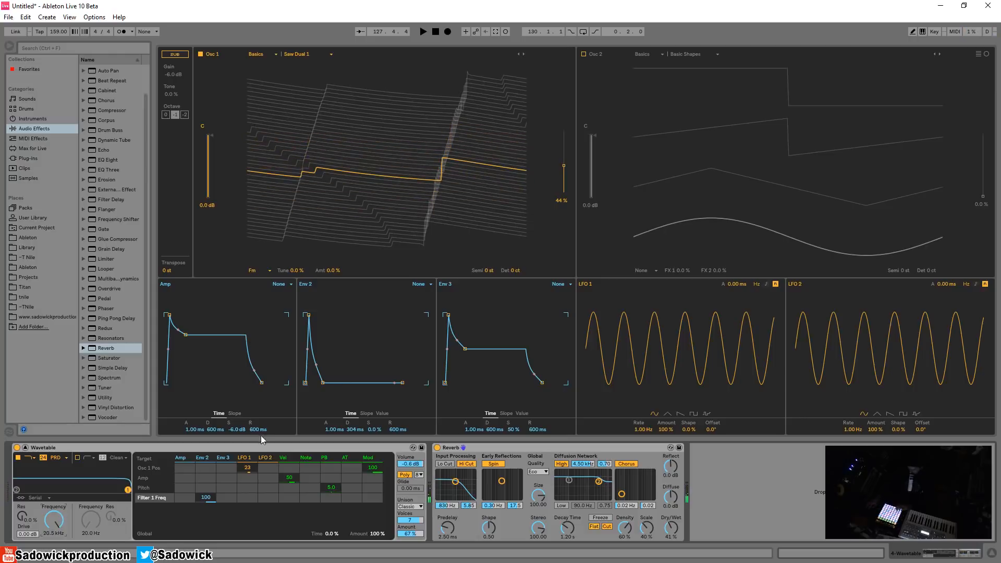
Step: Shorten the Amp envelope's release to 16.0 ms and reduce the number of unison voices to 2
drag(261, 430, 260, 453)
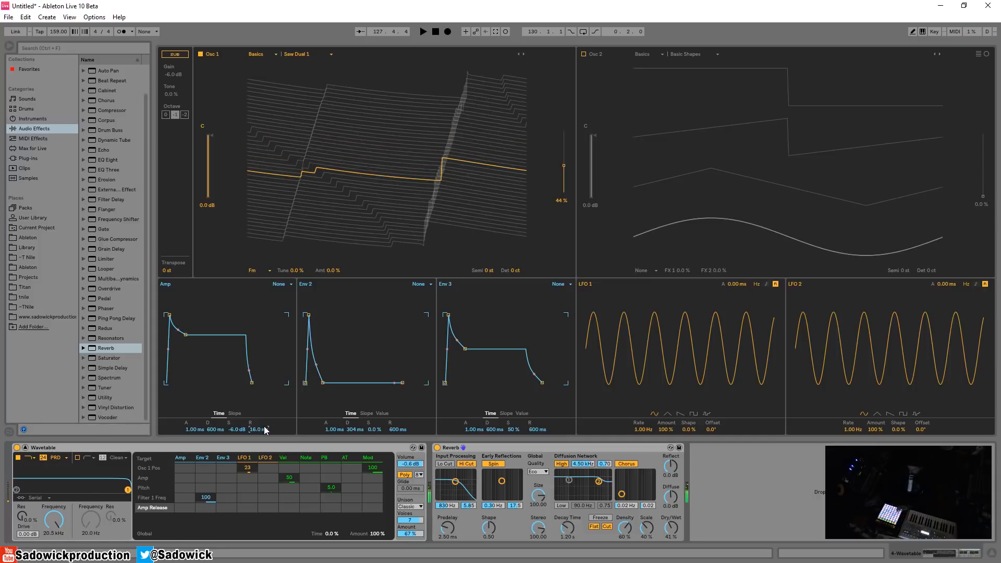
drag(401, 522, 401, 534)
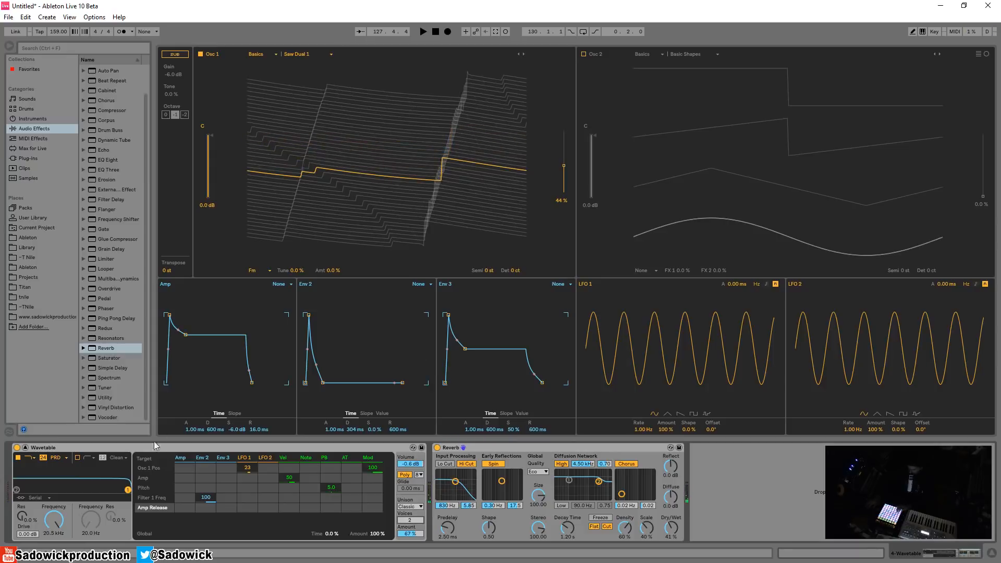
Step: Clear the modulation of Filter 1's frequency and Osc 1's position, and set Osc 1's wavetable position to 0.0 %
double_click(206, 498)
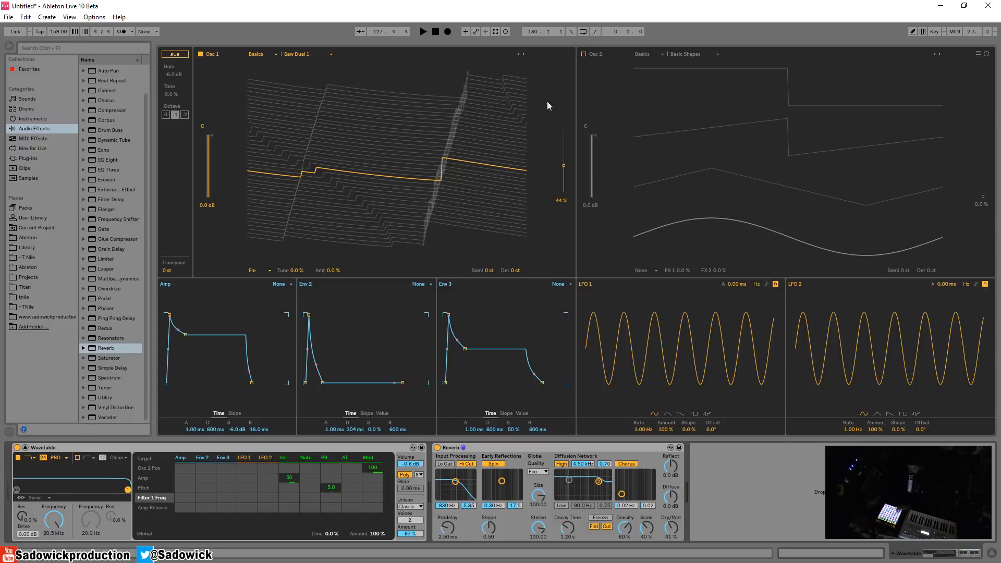
drag(563, 173, 563, 185)
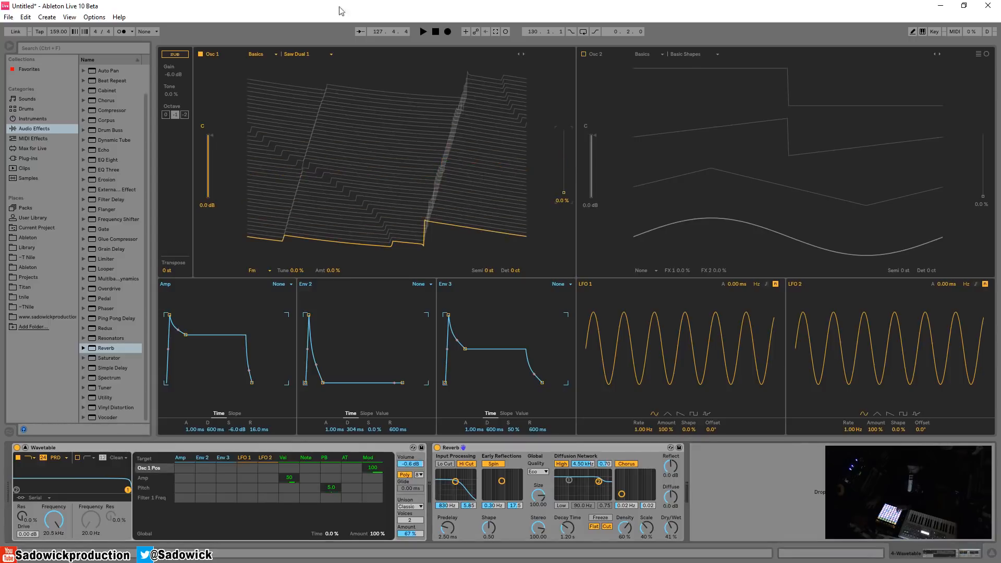
Step: Load the Saw Dual 3 wavetable in Osc 1 with its position at 0.0 %, and set the Unison mode to None
click(330, 55)
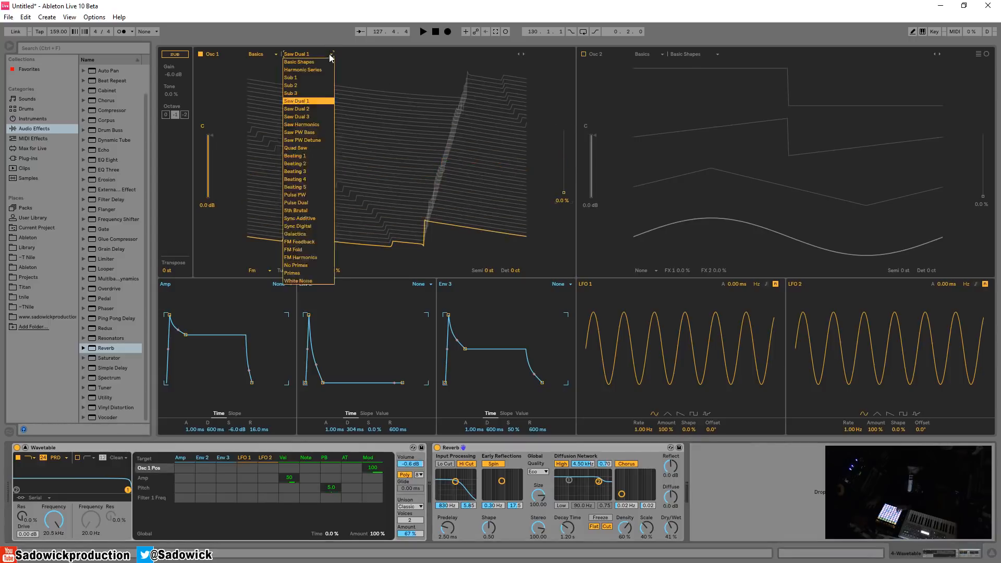
click(317, 118)
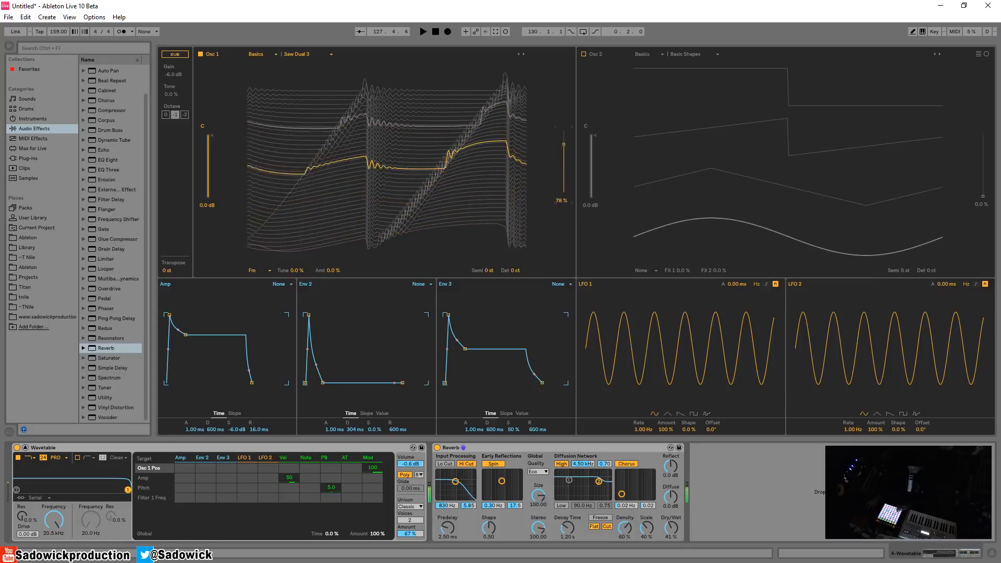
click(419, 506)
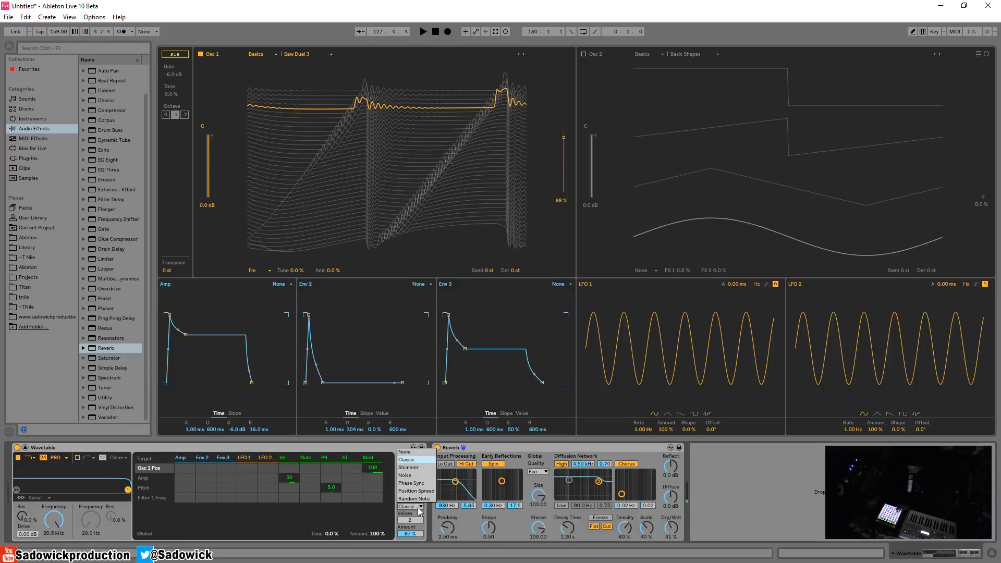
click(416, 452)
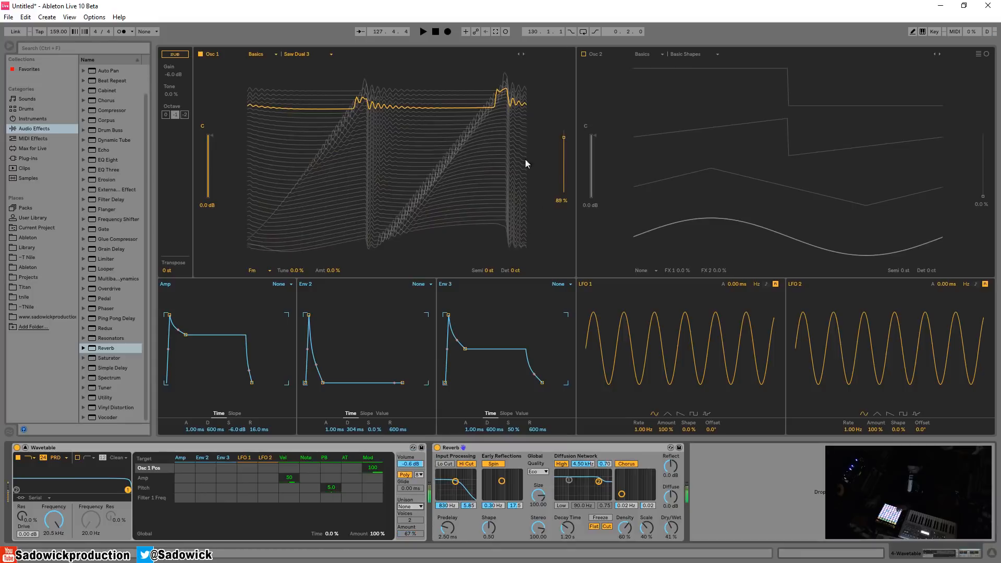
drag(564, 137, 564, 192)
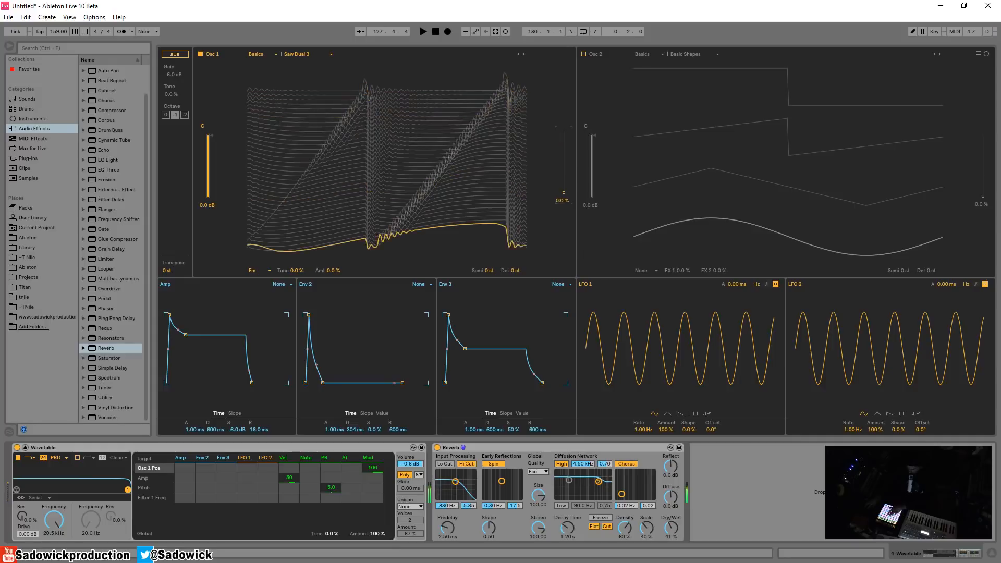
Step: Load the Saw Harmonics wavetable in Osc 1 and set its position to 7.6 %
click(296, 54)
click(306, 127)
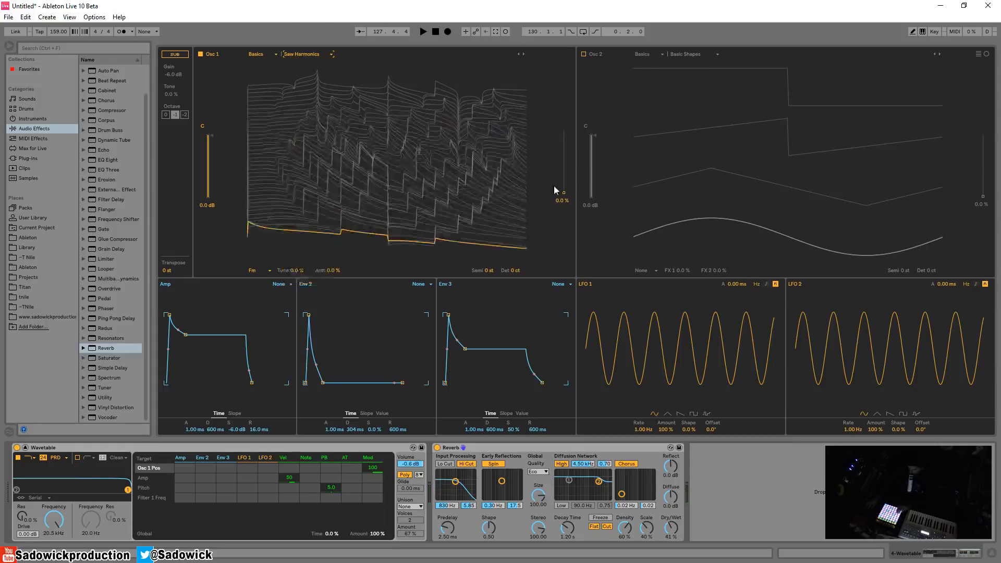
mouse_move(564, 192)
mouse_down()
mouse_move(563, 161)
mouse_move(563, 178)
mouse_up()
Step: Add an EQ Eight audio effect after the Reverb and collapse the Reverb device
drag(101, 161, 709, 452)
double_click(566, 447)
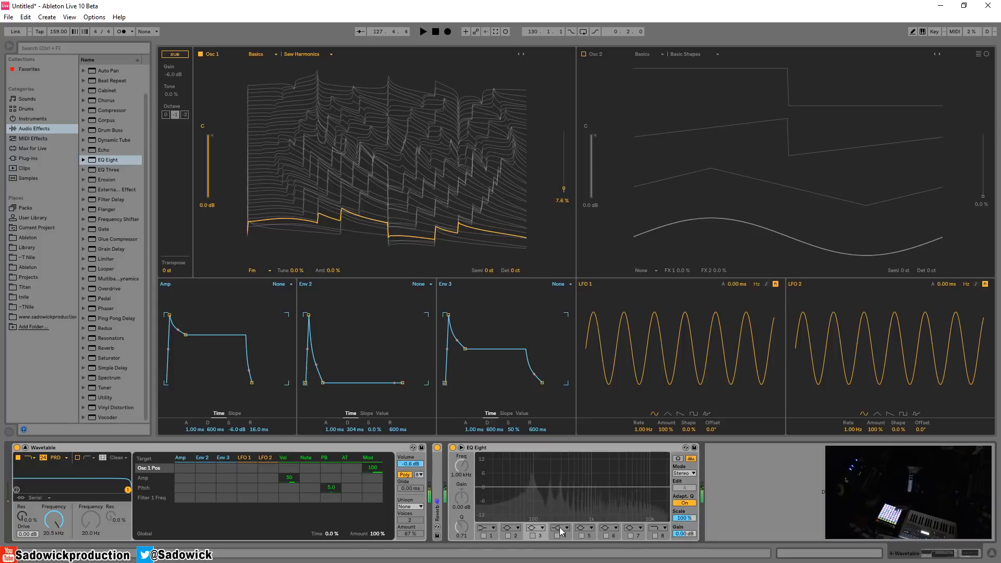
Step: Load the Saw PW Bass wavetable in Osc 1 and raise its position to 81 %
click(306, 54)
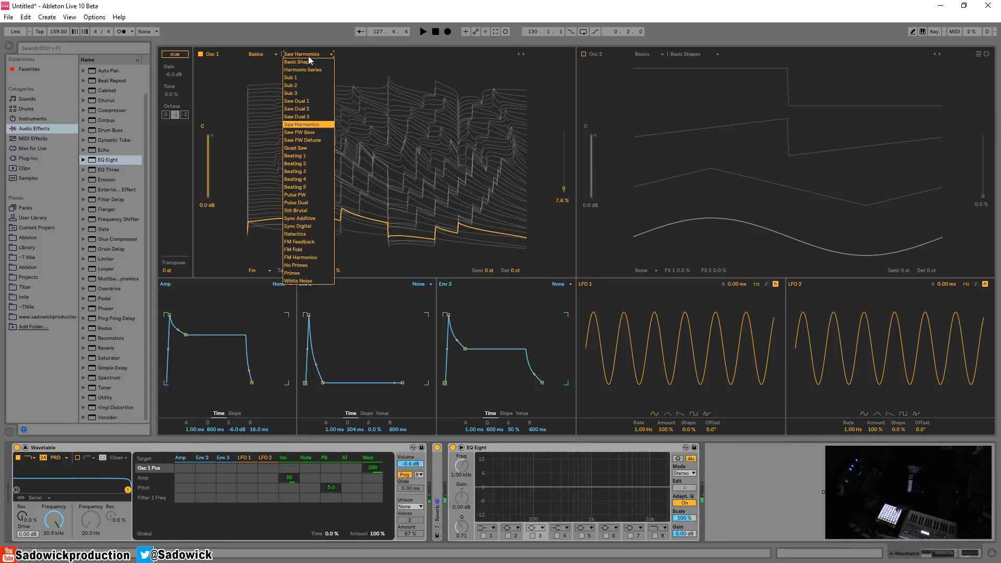
click(315, 133)
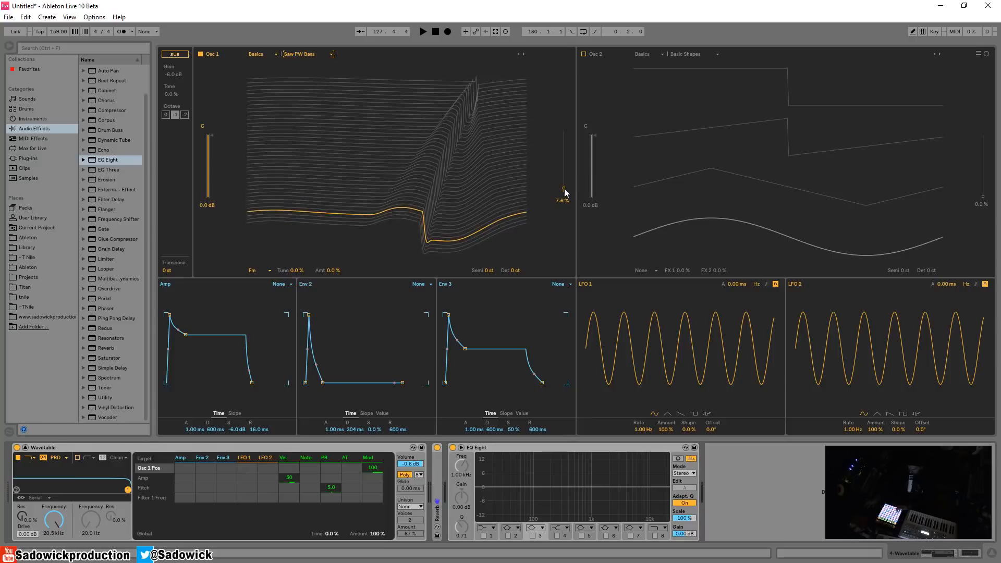
drag(564, 192, 564, 142)
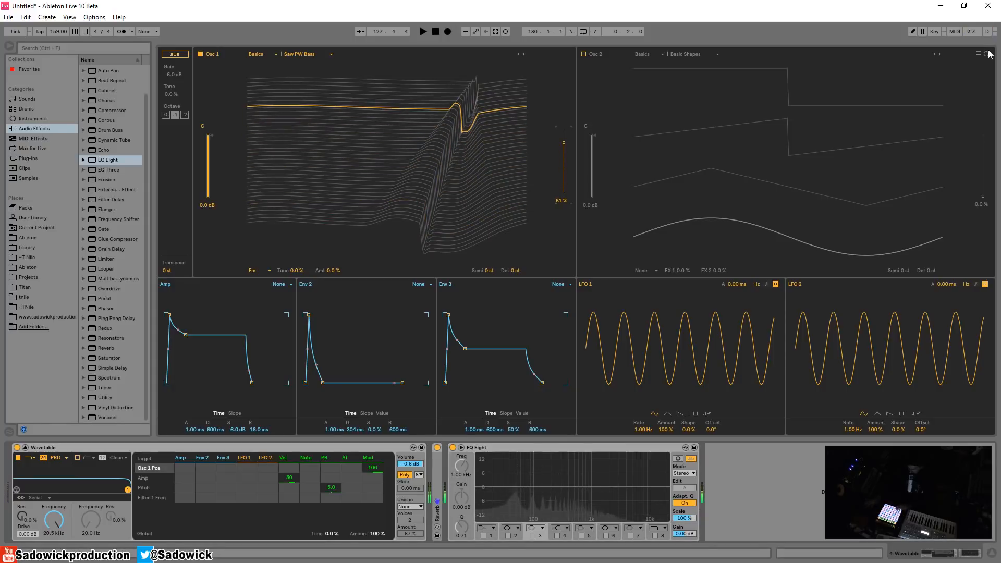
Step: View the wavetables in the circular display while setting Osc 1's position to 30 %, and return to the linear display
click(987, 53)
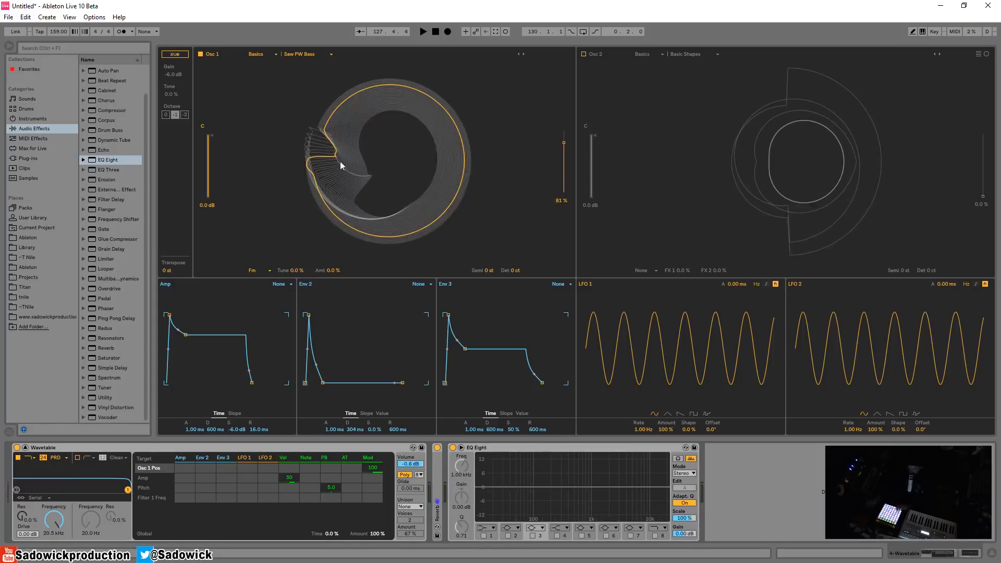
drag(559, 143, 559, 173)
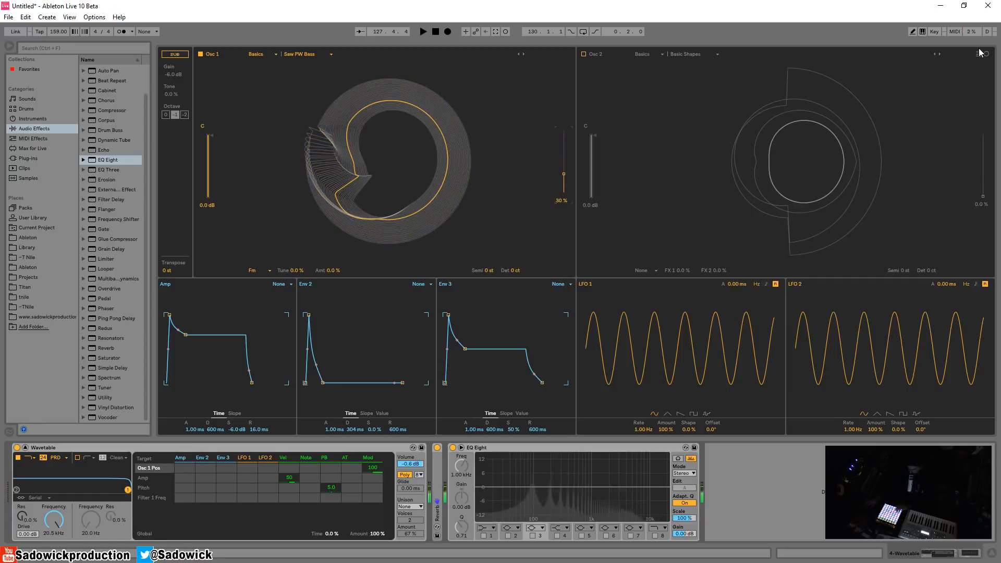
click(978, 55)
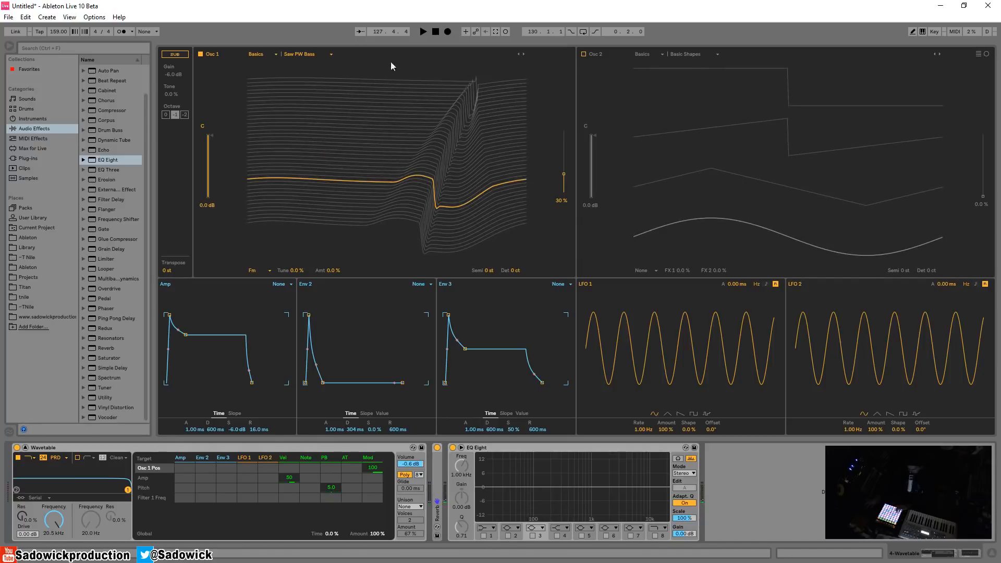
Step: Set Osc 1's wavetable to Saw PW Detune at position 70 %, and switch it to Beating 1 at position 100 %
click(523, 55)
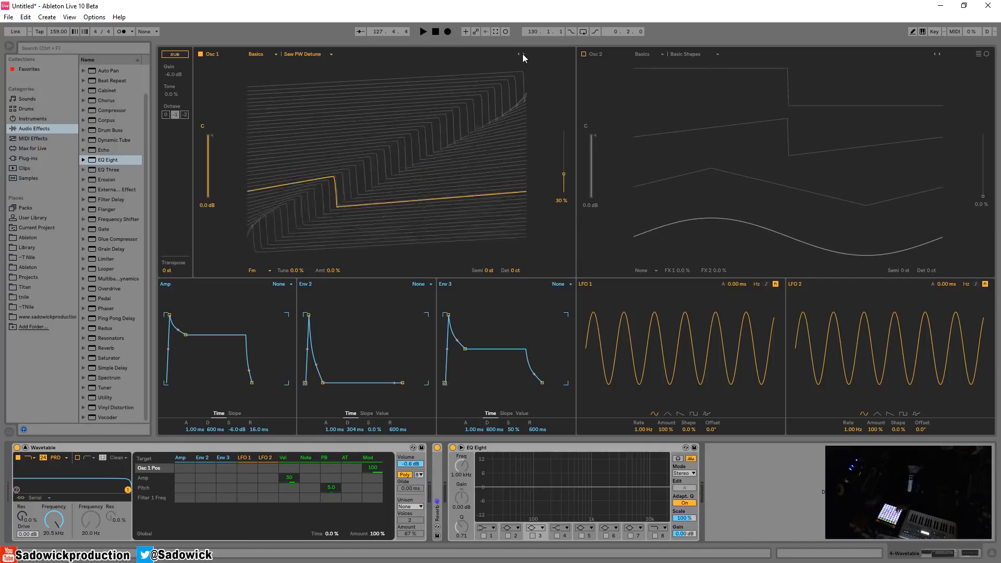
drag(563, 173, 564, 150)
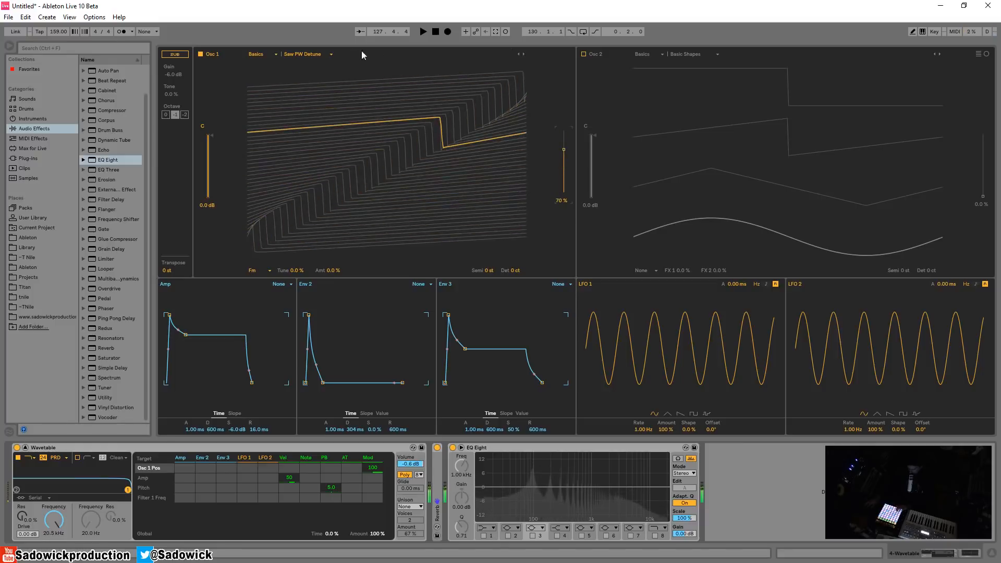
click(331, 54)
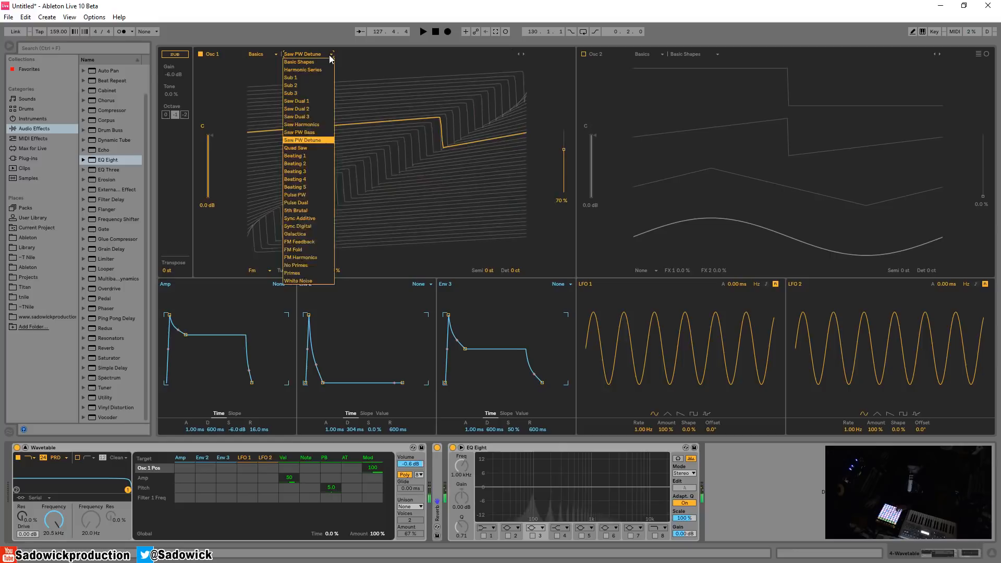
click(307, 155)
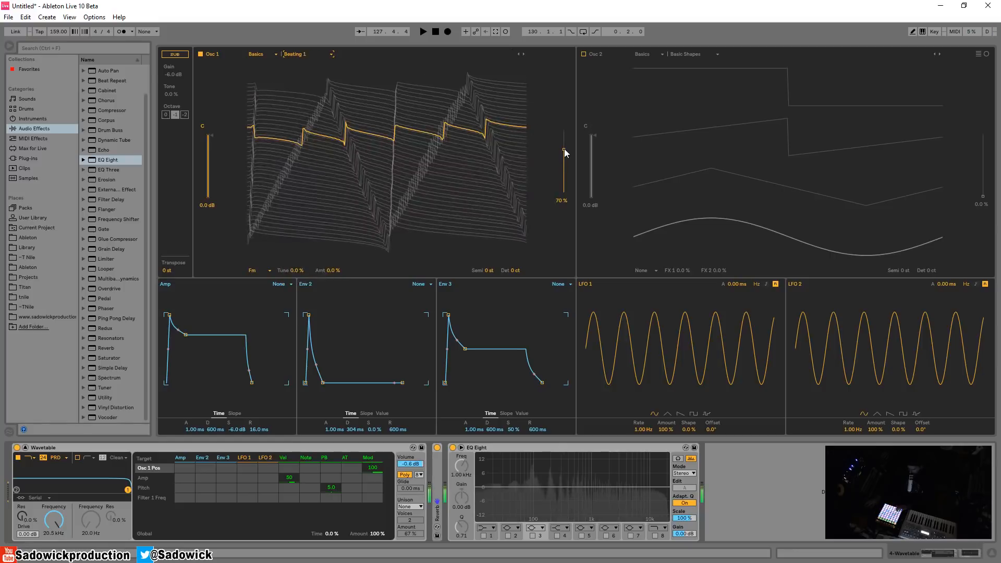
mouse_move(564, 149)
mouse_down()
mouse_move(564, 188)
mouse_move(564, 130)
mouse_move(564, 193)
mouse_move(564, 131)
mouse_up()
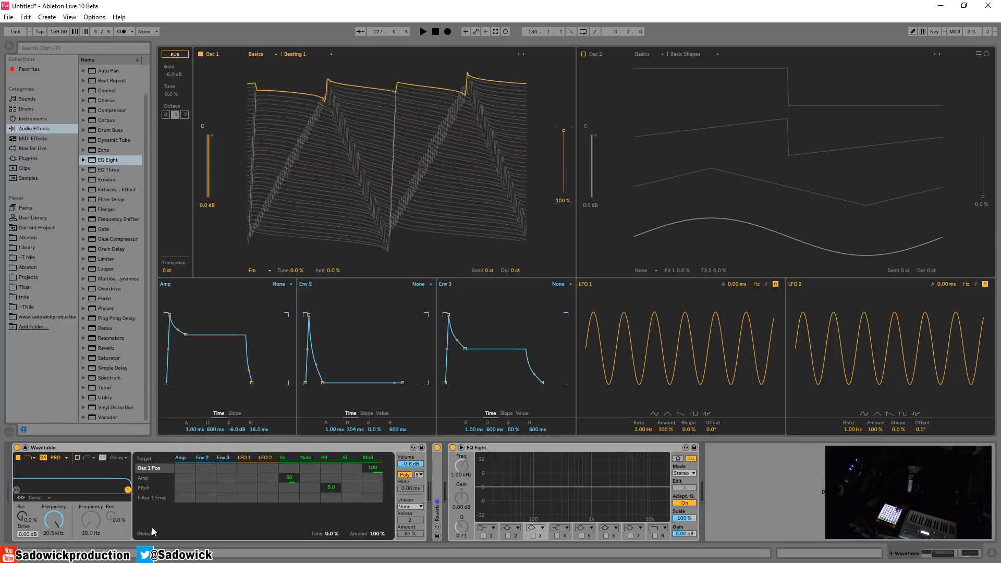
Step: Set Osc 1's wavetable position to 50 % and modulate it with LFO 1 at an amount of 48
drag(252, 468, 252, 416)
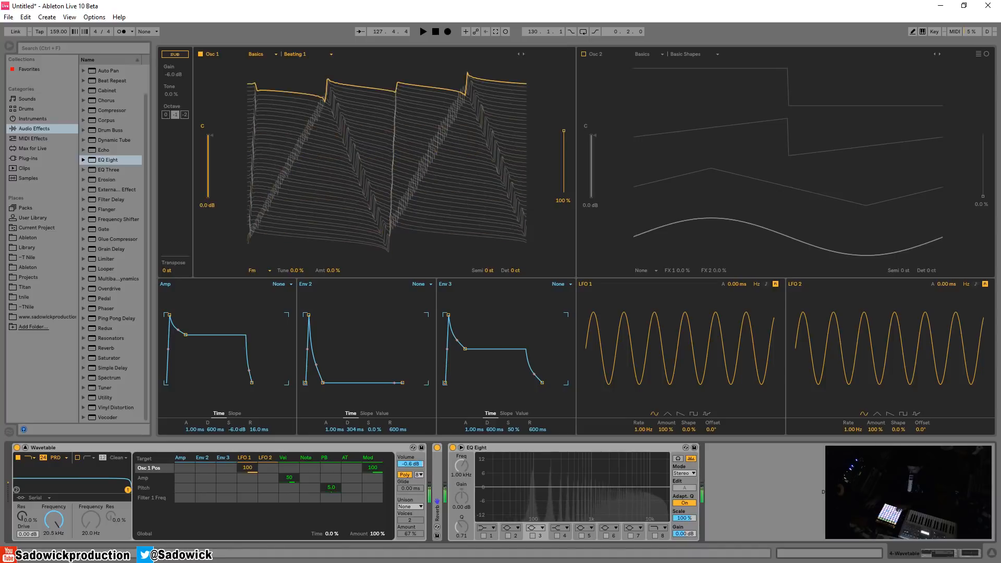
drag(248, 468, 248, 517)
drag(563, 134, 563, 162)
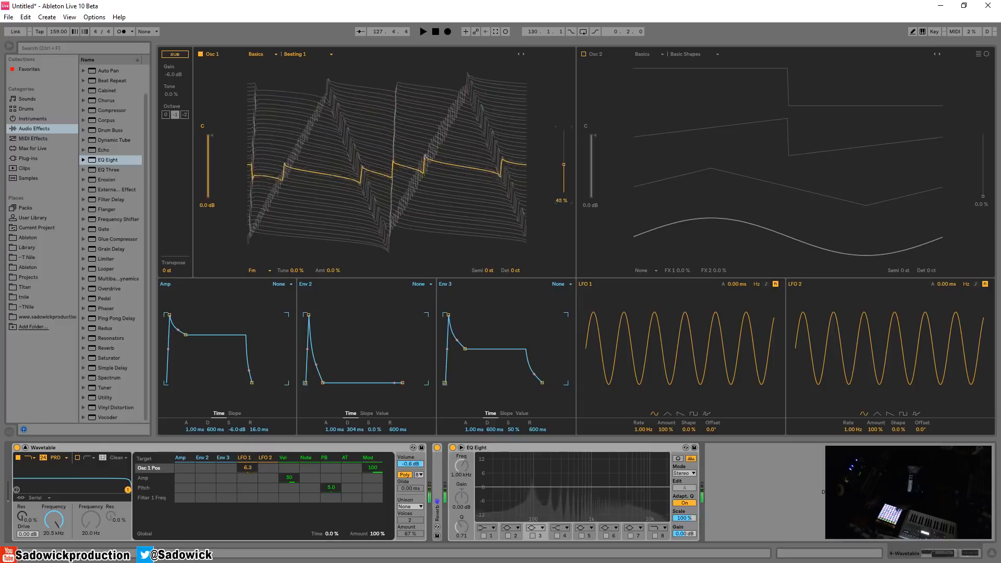
drag(248, 468, 248, 419)
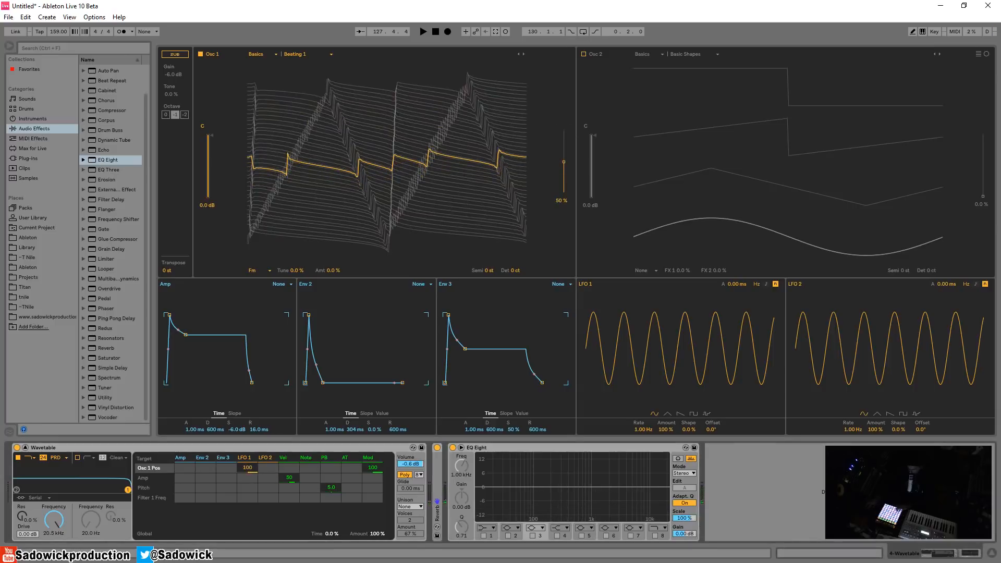
drag(249, 476, 249, 503)
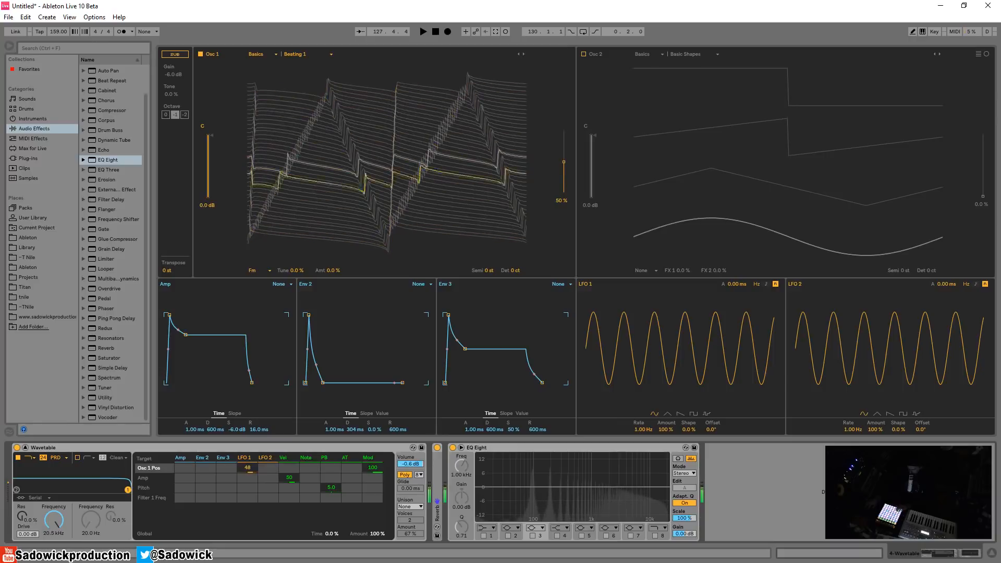
Step: Change LFO 1 to a triangle wave with its Shape at -100 % and its Rate at 4.31 Hz
click(643, 429)
mouse_move(644, 430)
mouse_down()
mouse_move(644, 373)
mouse_move(643, 411)
mouse_up()
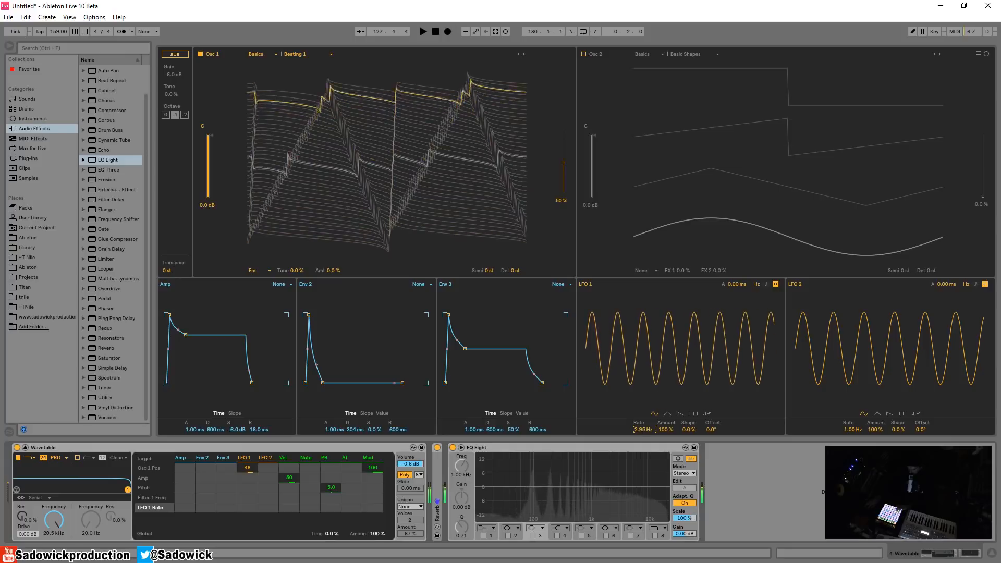
click(667, 414)
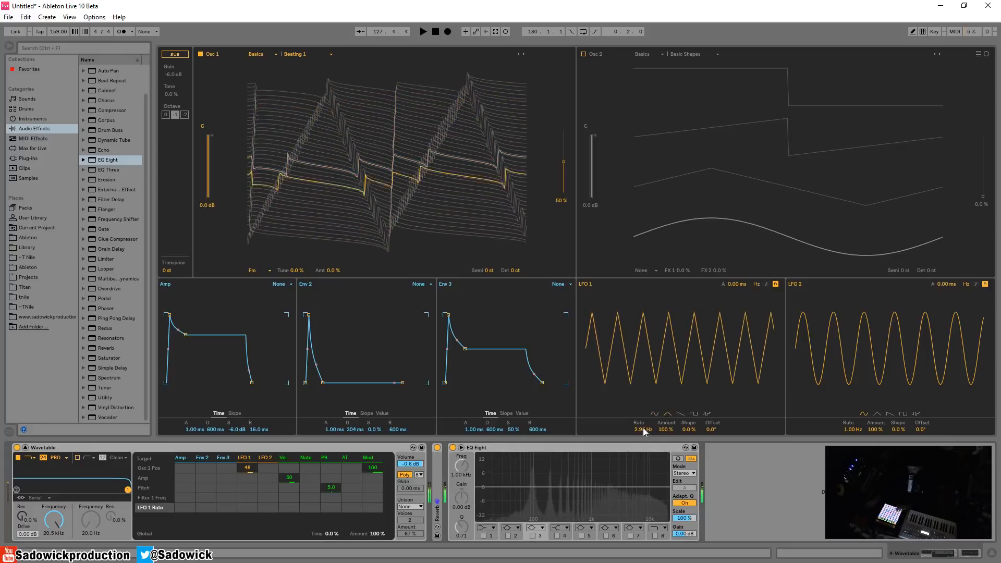
drag(643, 428, 687, 458)
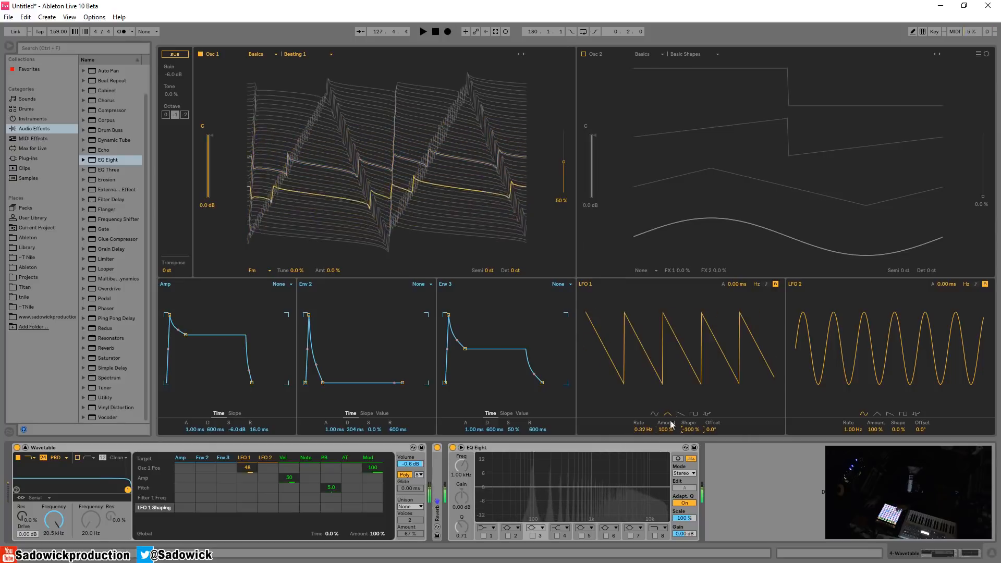
drag(642, 429, 643, 375)
drag(645, 430, 645, 446)
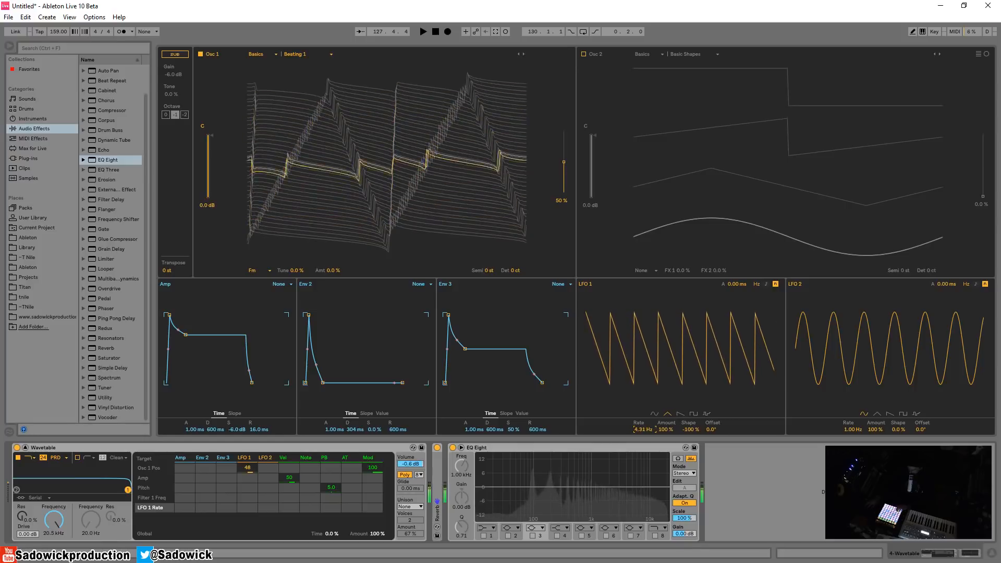
Step: Clear LFO 1's modulation of Osc 1's position and reset the wavetable position to 0.0 %
click(248, 469)
key(Delete)
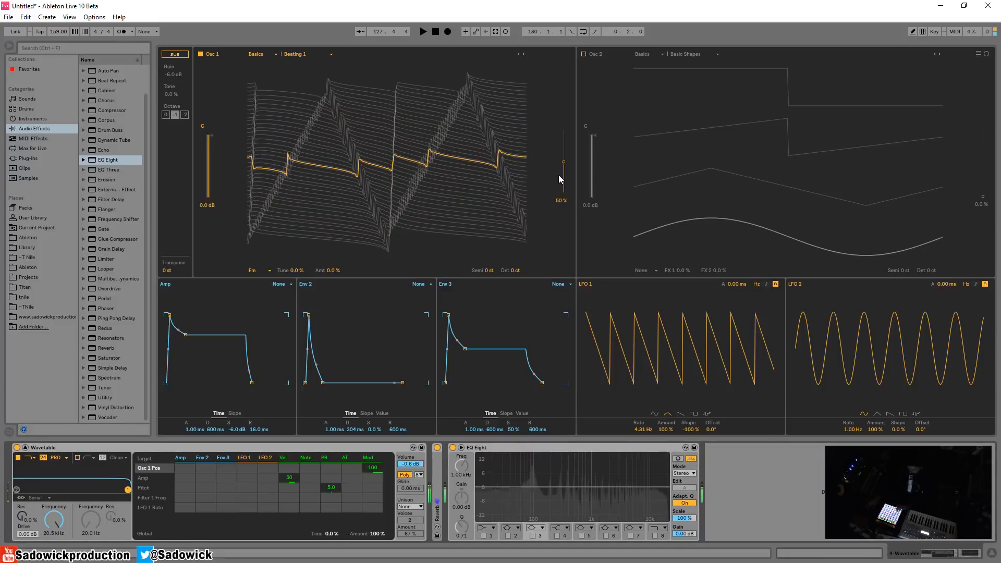
double_click(563, 162)
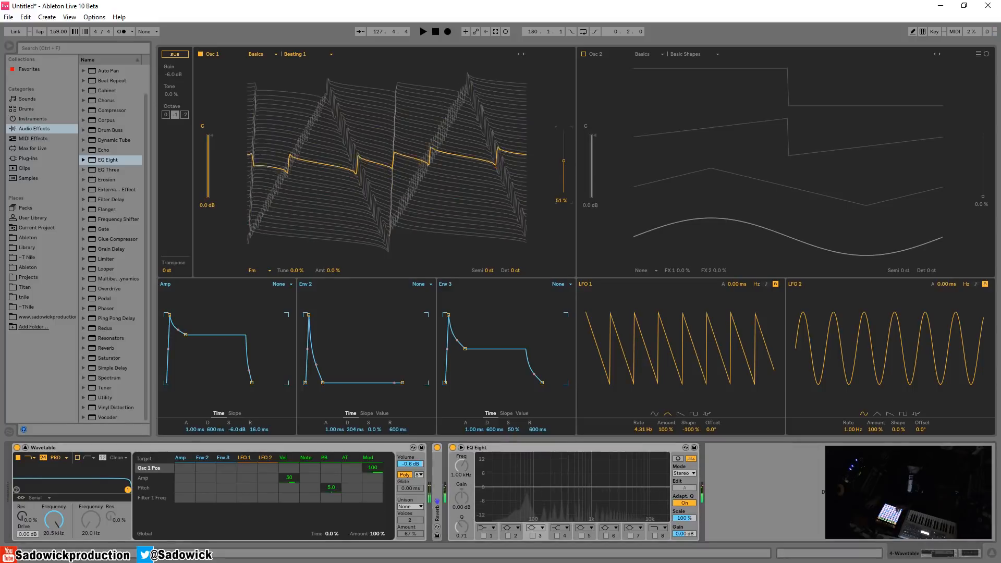
Step: Switch Osc 1 to Beating 2, replace it with the Pulse PW wavetable and raise its position to 83 %
click(523, 54)
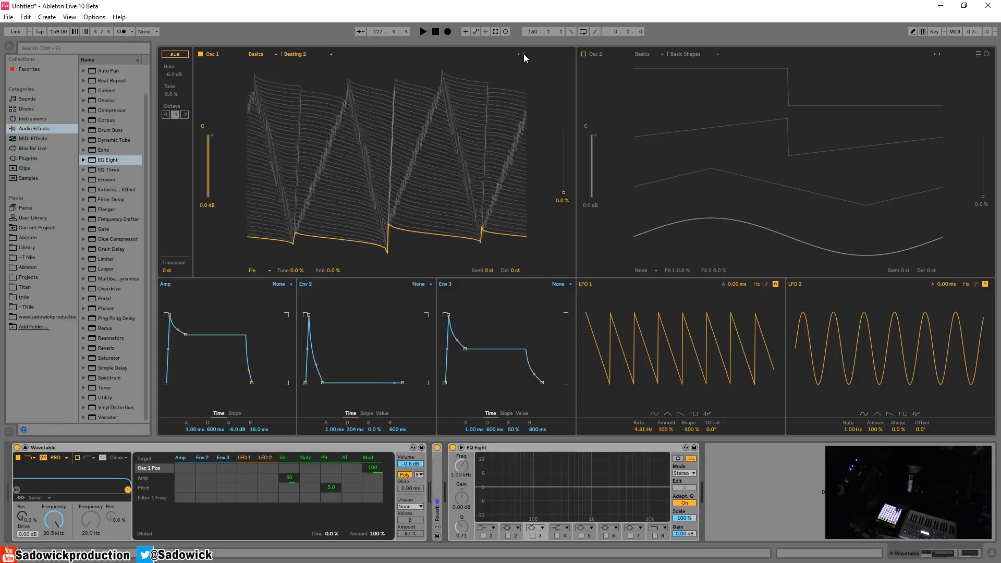
click(308, 53)
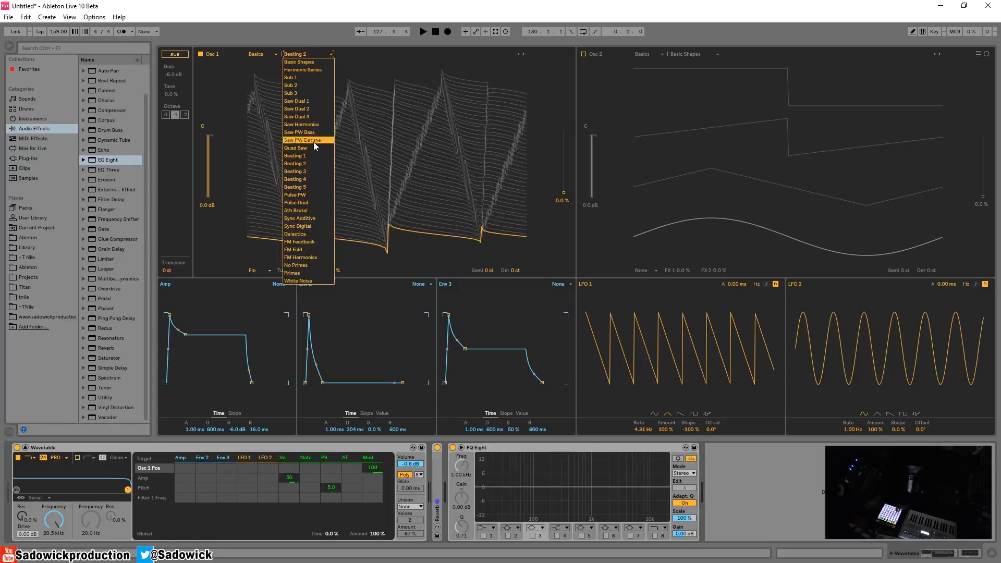
click(306, 195)
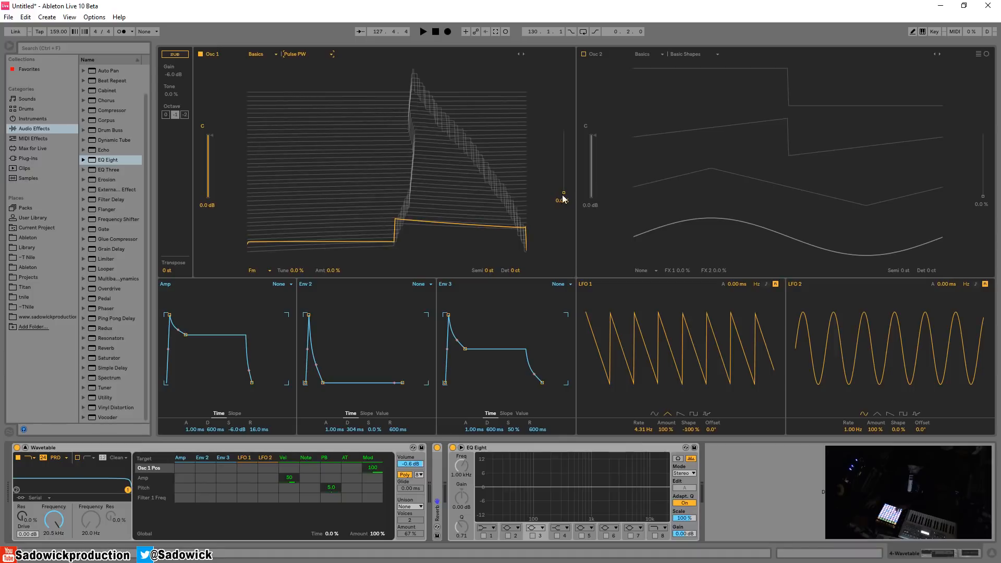
drag(564, 193, 564, 141)
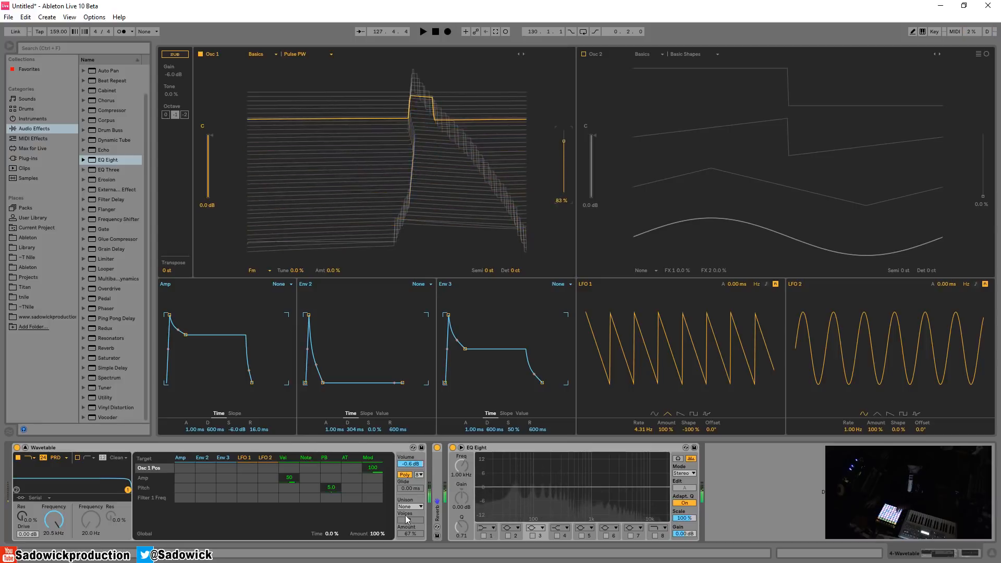
Step: Set the Unison mode to Classic with 3 voices and lower Osc 1's wavetable position to 35 %
click(410, 509)
click(410, 508)
click(411, 510)
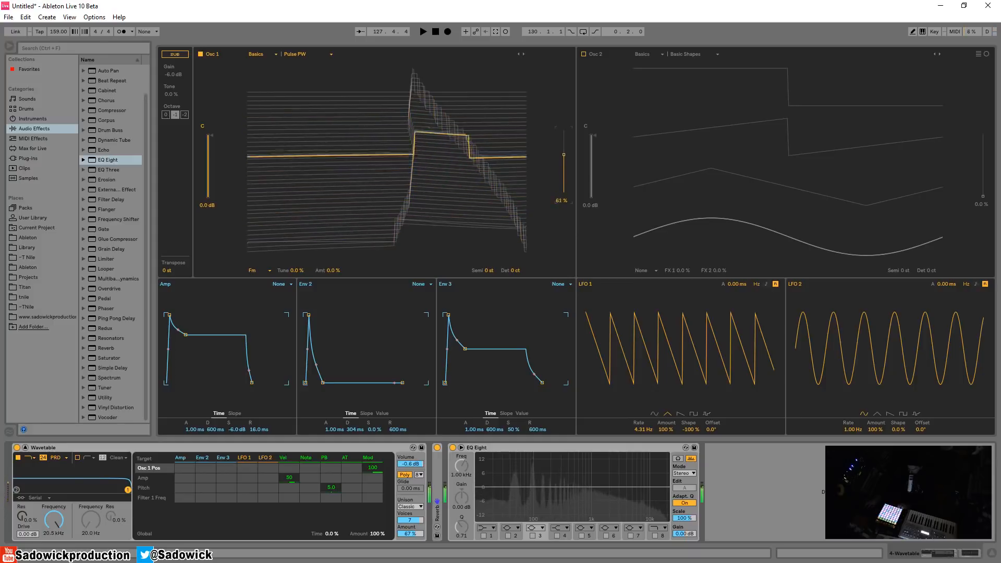
drag(412, 520, 411, 526)
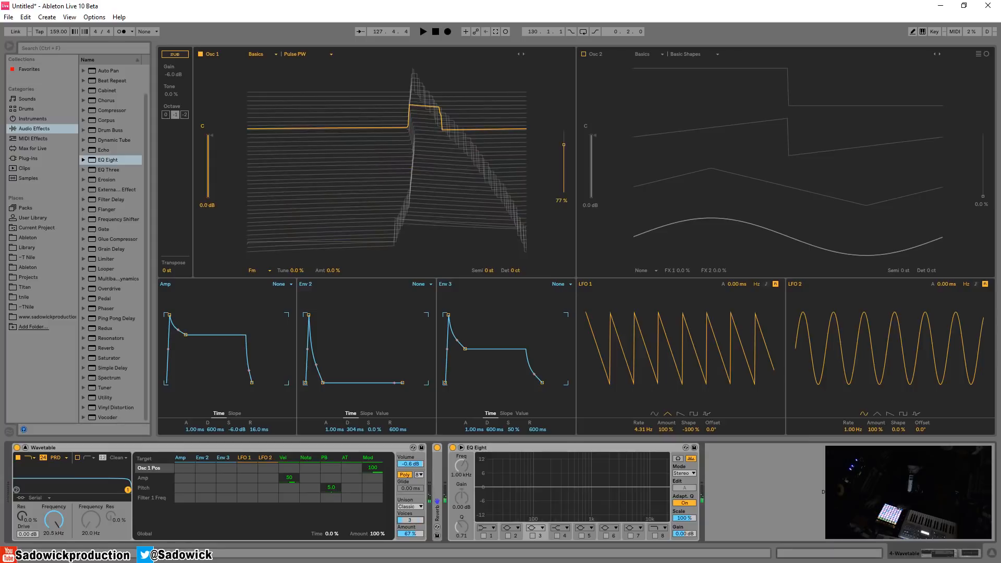
drag(564, 145, 564, 170)
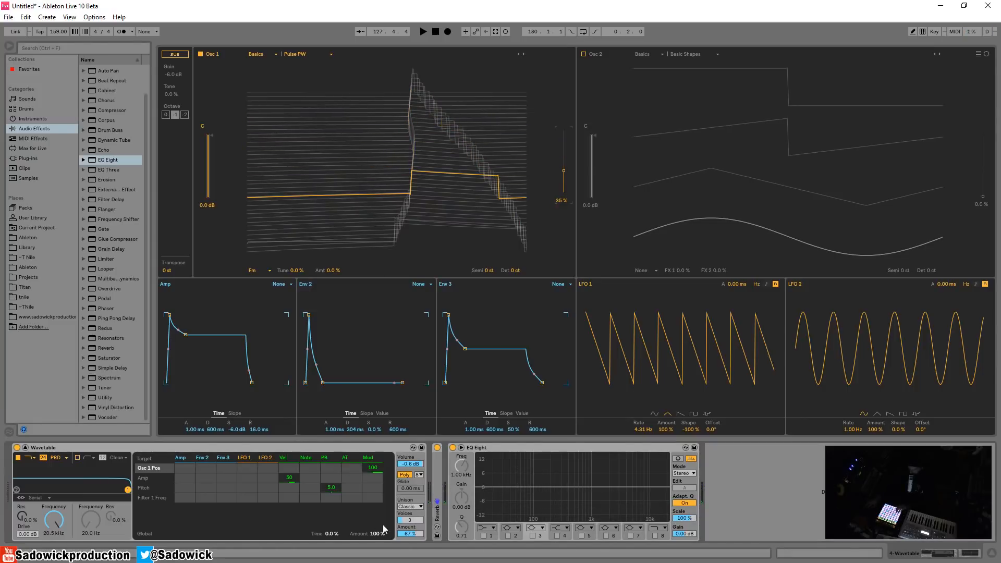
Step: Turn the Unison mode off, load the FM Fold wavetable in Osc 1 and lower its position to 12 %
click(412, 507)
click(409, 453)
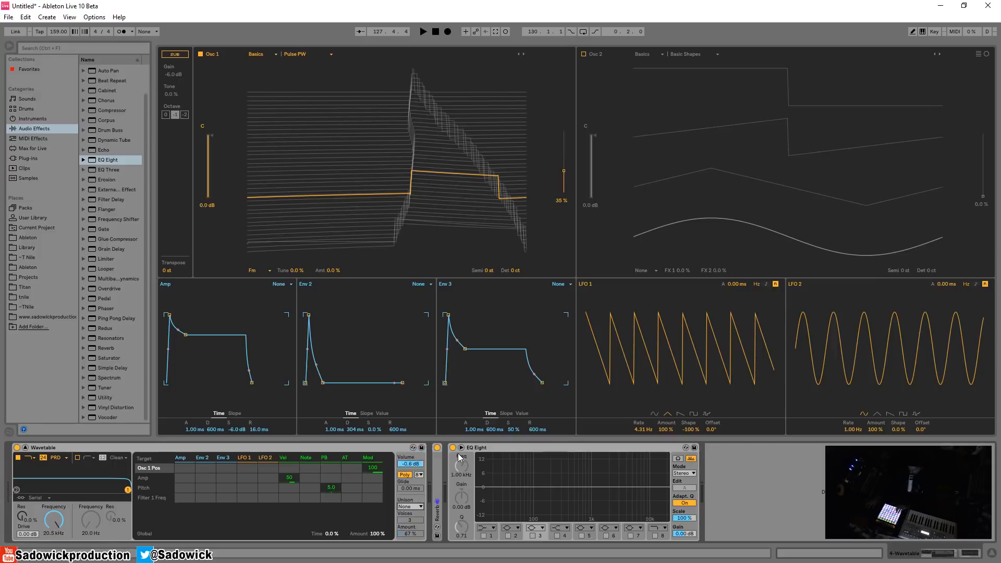
click(320, 54)
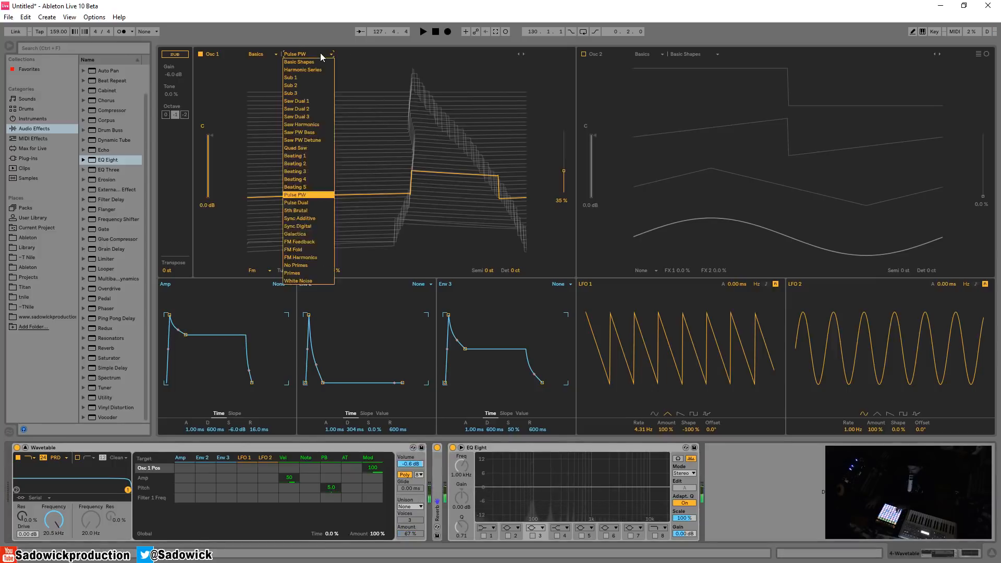
click(316, 250)
mouse_move(565, 167)
mouse_down()
mouse_move(563, 151)
mouse_move(564, 188)
mouse_move(563, 130)
mouse_move(563, 185)
mouse_up()
Step: Step Osc 1 through FM Feedback and No Primes back to FM Harmonics and set its wavetable position to 50 %
click(519, 54)
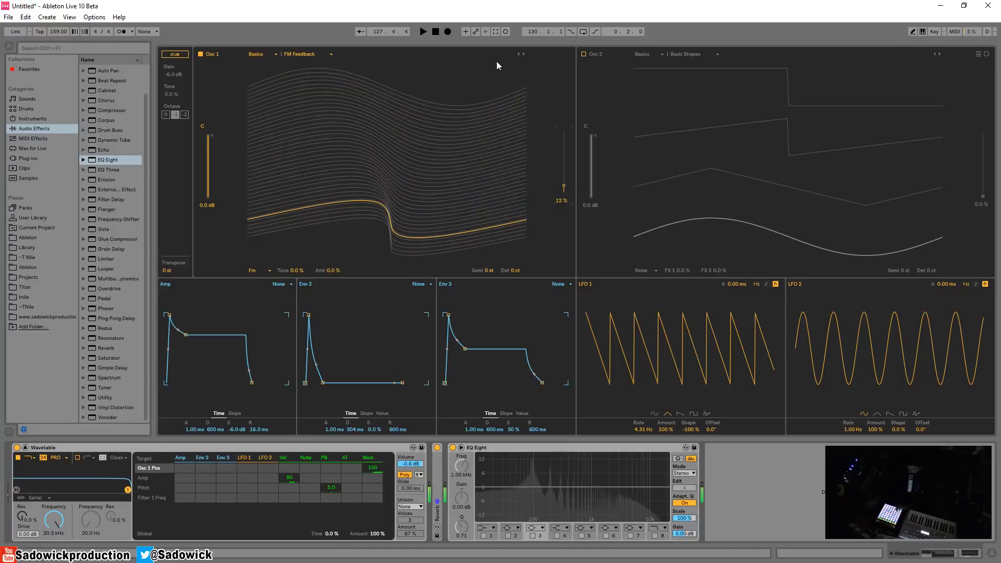
click(524, 54)
click(524, 54)
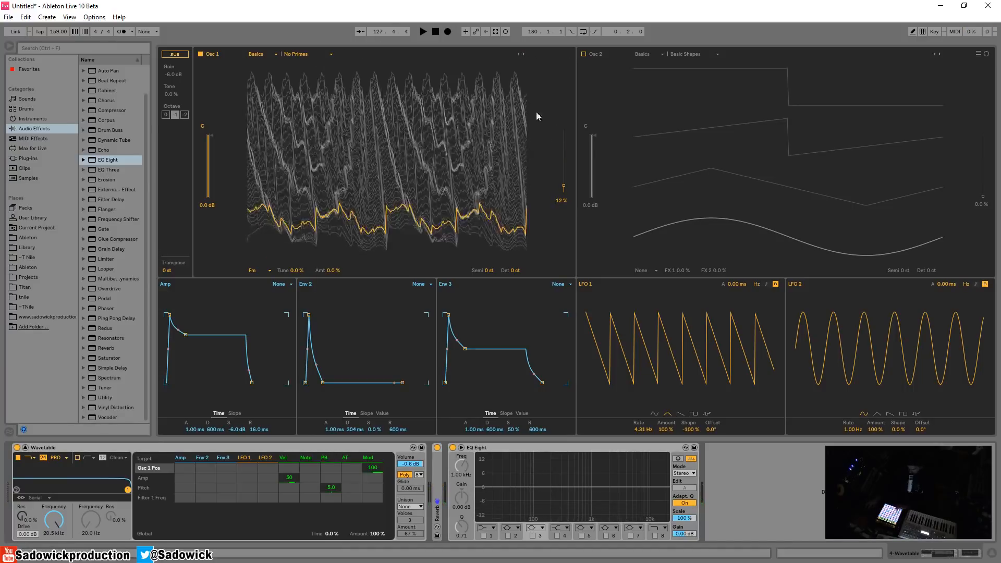
click(518, 53)
mouse_move(568, 170)
mouse_down()
mouse_move(568, 152)
mouse_move(564, 179)
mouse_move(563, 150)
mouse_move(563, 188)
mouse_move(563, 134)
mouse_move(564, 191)
mouse_move(563, 144)
mouse_move(563, 190)
mouse_move(564, 160)
mouse_up()
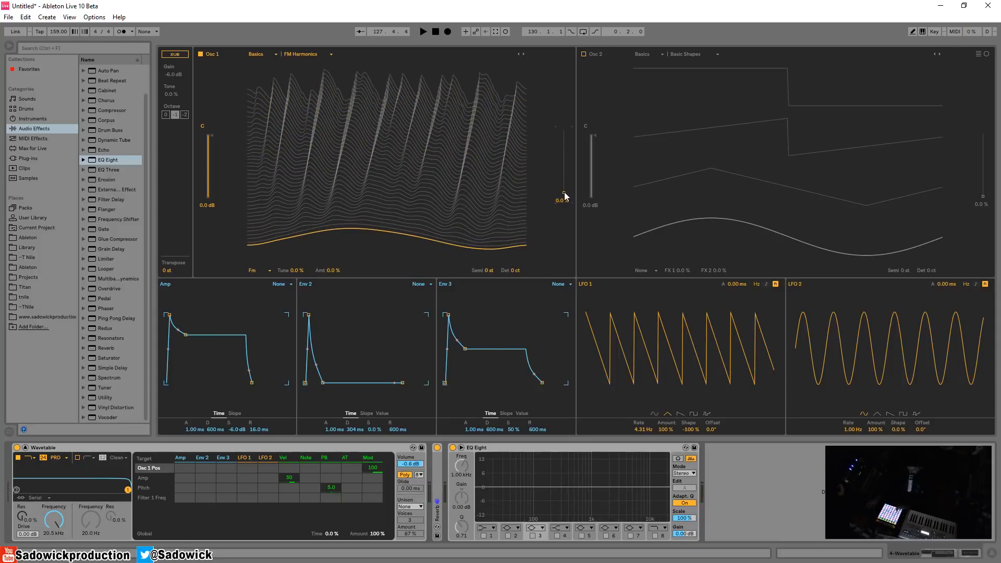
drag(564, 195, 563, 160)
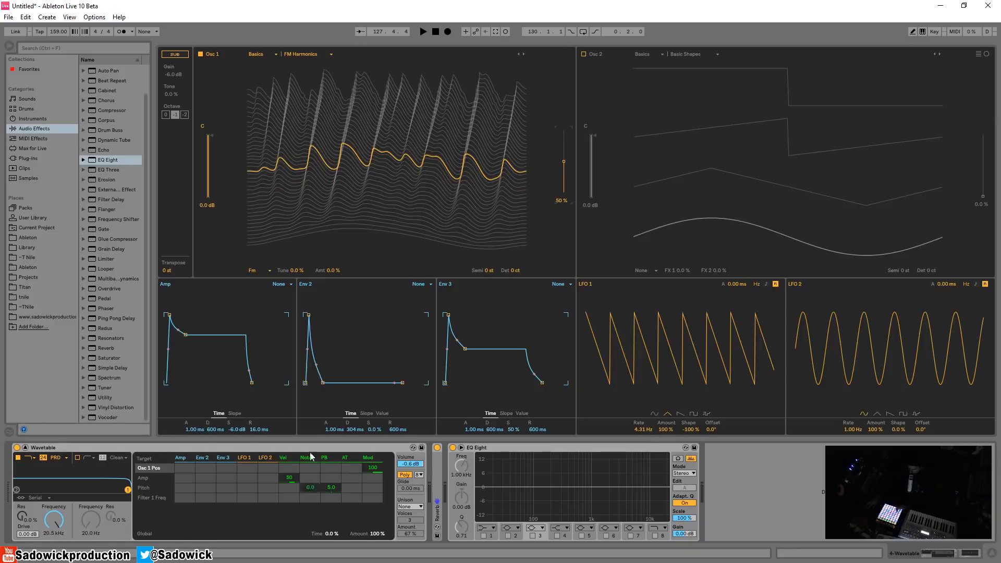
Step: Modulate Osc 1's position with LFO 1 at 44 and make LFO 1 a 0.05 Hz sine wave with 0.0 % Shape
click(248, 468)
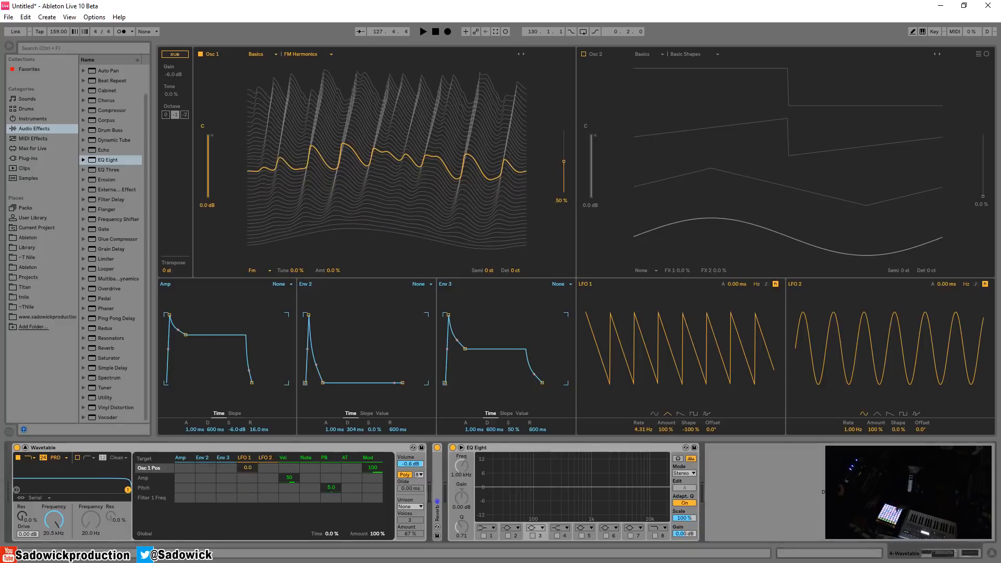
double_click(689, 429)
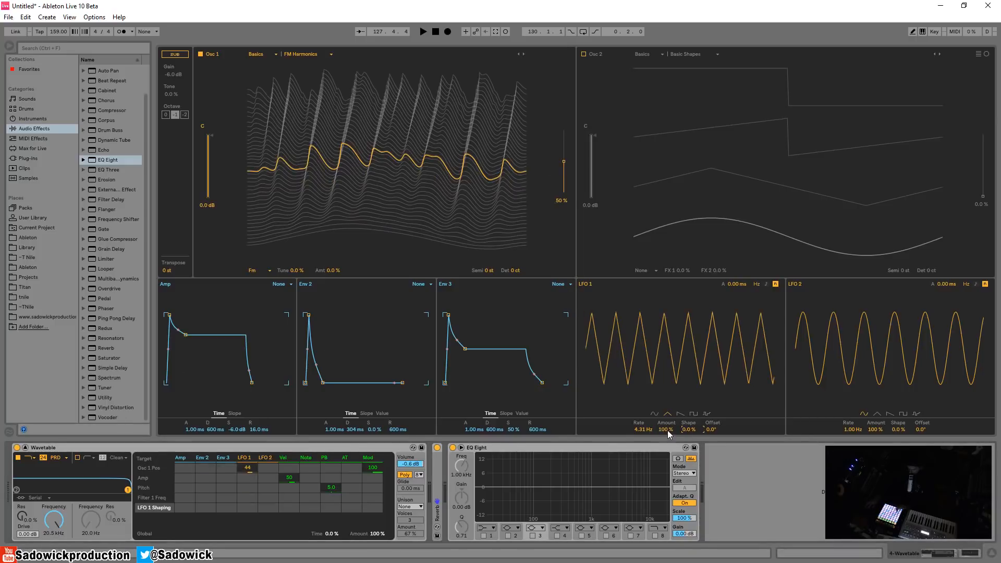
double_click(643, 429)
click(653, 414)
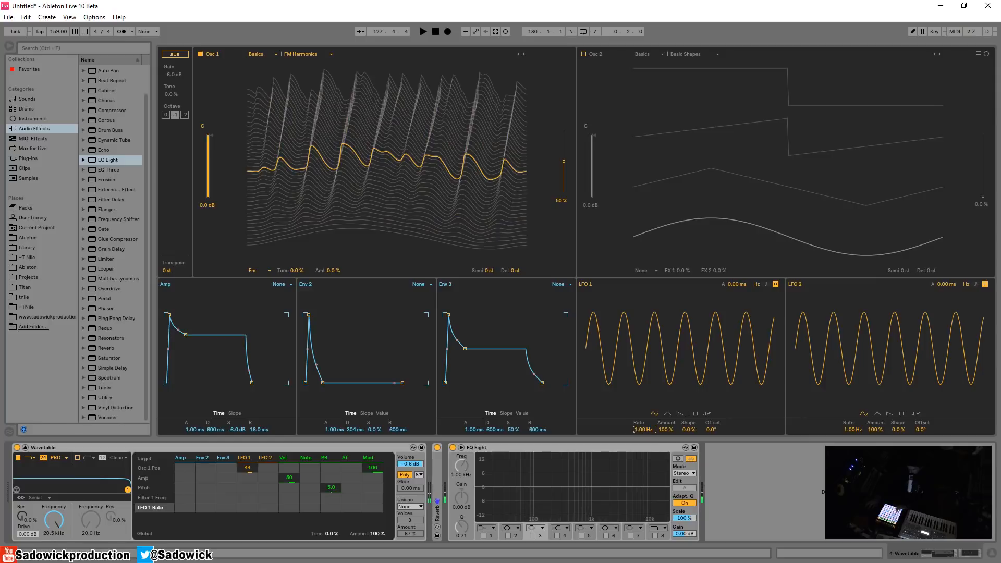
drag(638, 429, 638, 501)
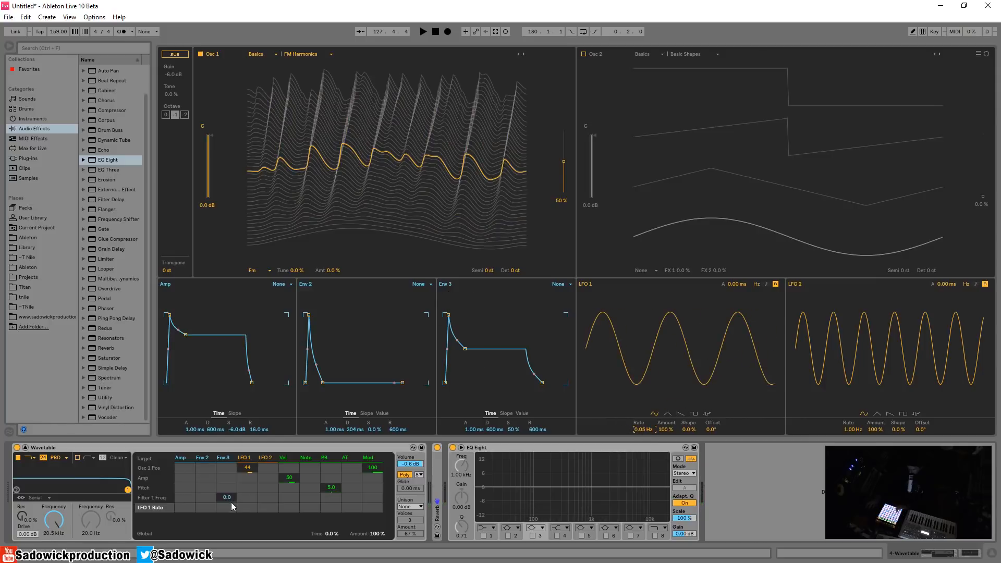
Step: Modulate LFO 1's rate with Env 3 at 58 and give Env 3 a 0.00 ms attack, 20.0 s decay and 0.0 % sustain
click(247, 507)
drag(228, 511, 228, 490)
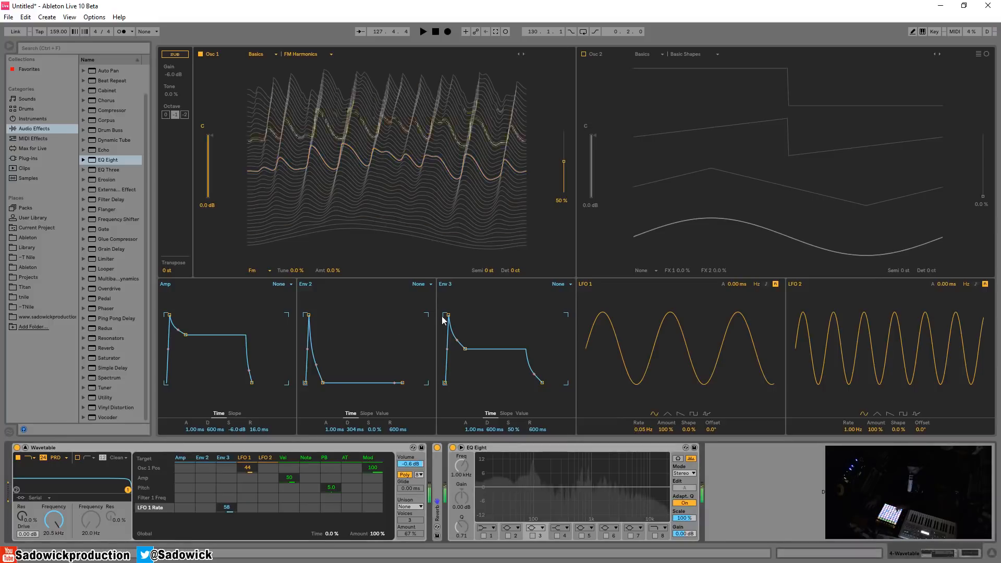
mouse_move(448, 315)
mouse_down()
mouse_move(485, 315)
mouse_move(444, 316)
mouse_up()
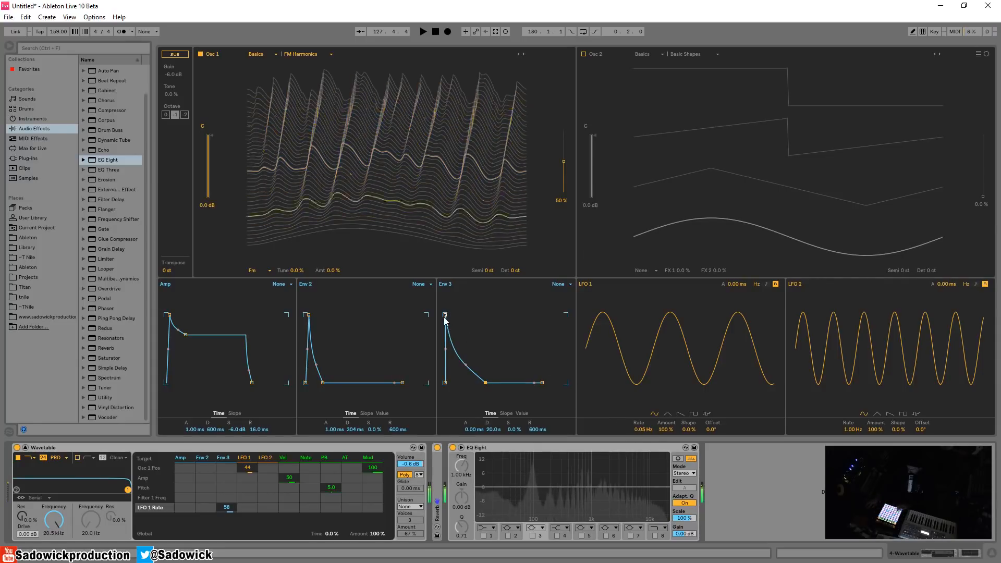
Step: Raise LFO 1's modulation of Osc 1's position to 100 and set LFO 1 to a 0.12 Hz sine wave with 62 % Amount
drag(253, 470, 252, 441)
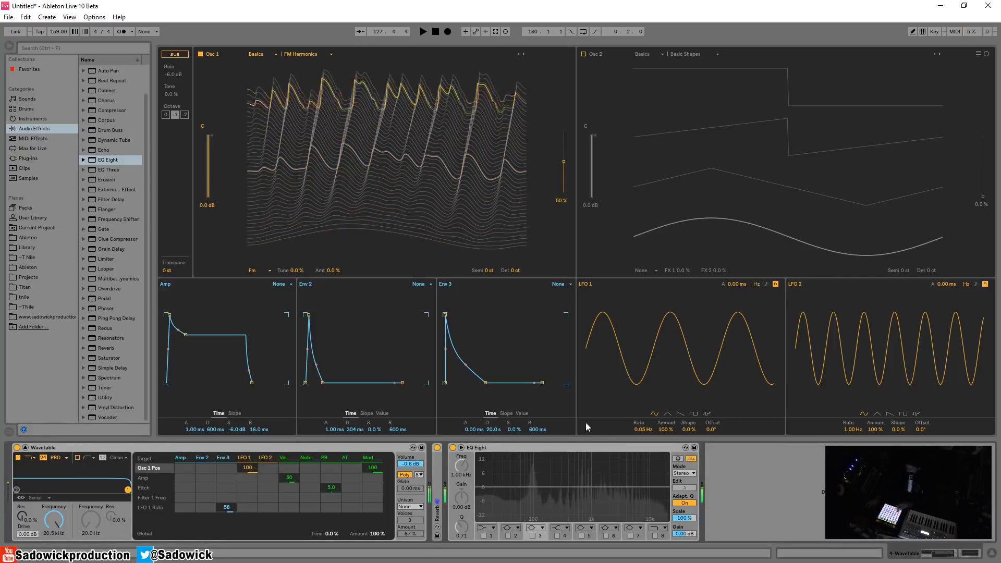
drag(667, 429, 670, 428)
click(669, 414)
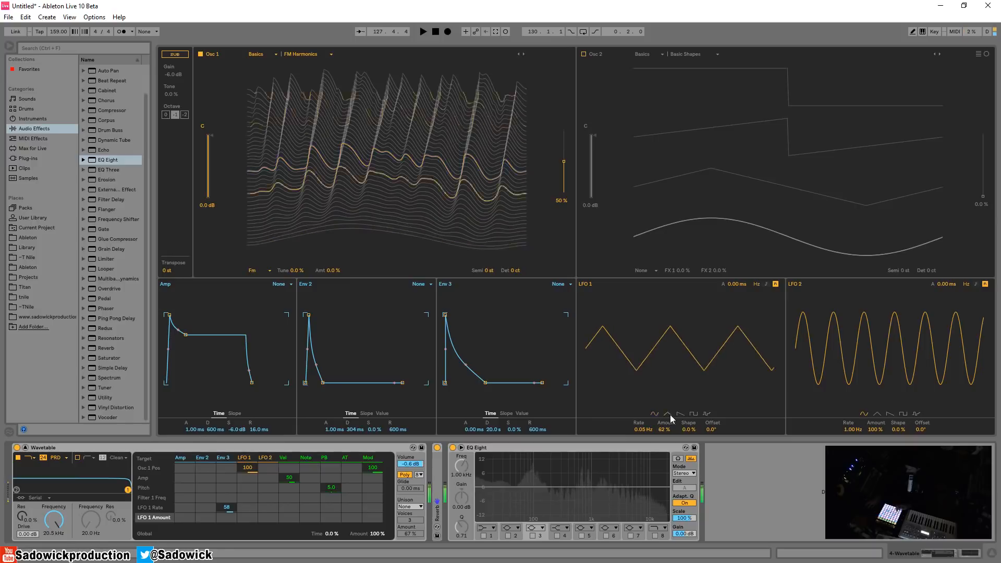
click(658, 415)
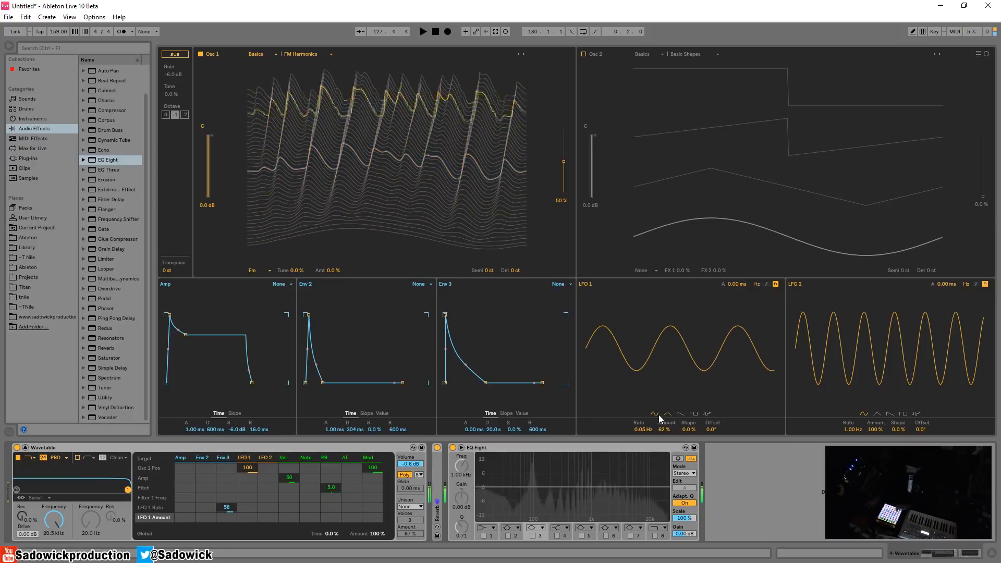
mouse_move(643, 429)
mouse_down()
mouse_move(643, 391)
mouse_move(643, 424)
mouse_up()
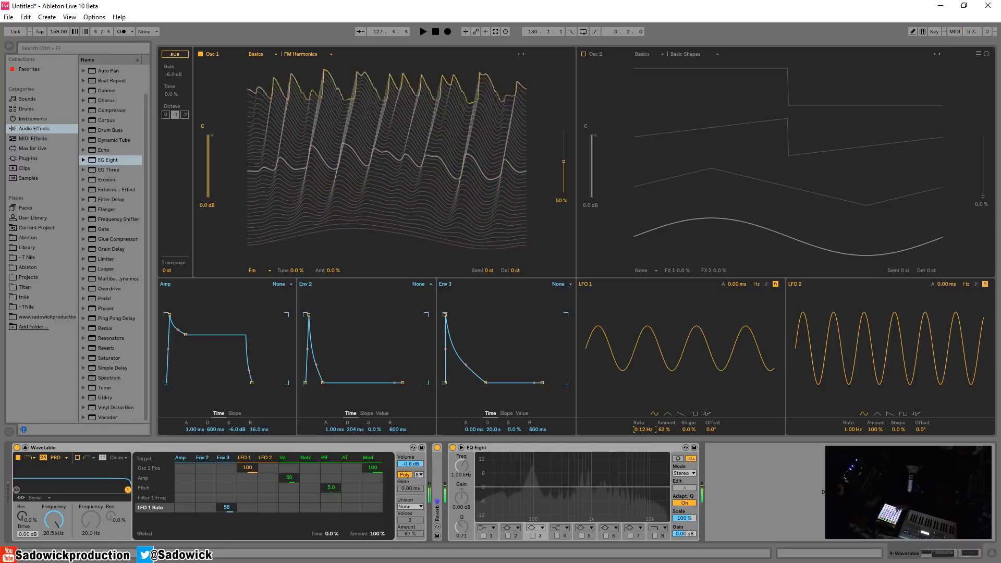
Step: Clear LFO 1's modulation of Osc 1's position and Env 3's modulation of LFO 1's rate
double_click(250, 469)
double_click(227, 506)
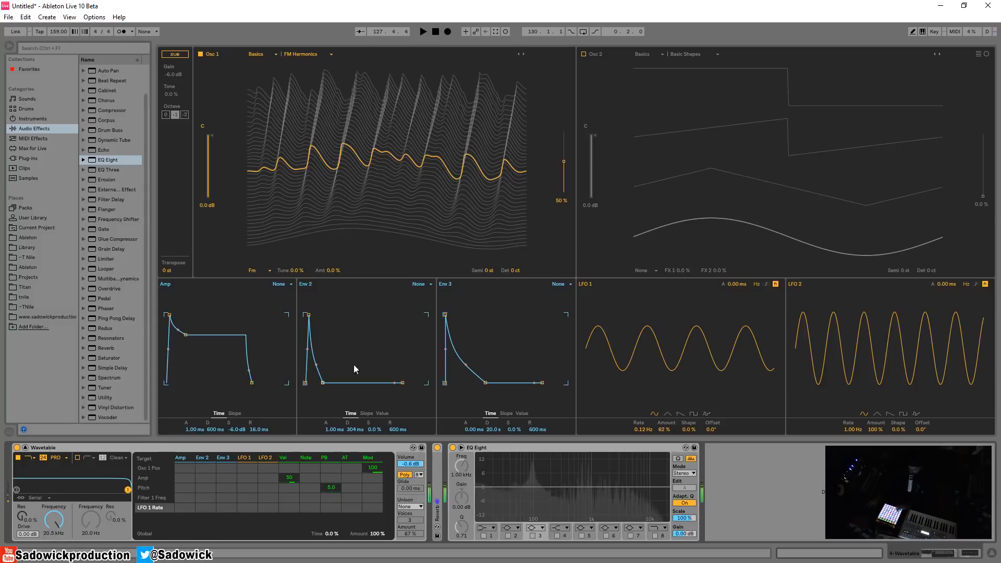
Step: Switch Osc 1 to the No Primes wavetable, set its effect mode to None and its position to 44 %
click(524, 54)
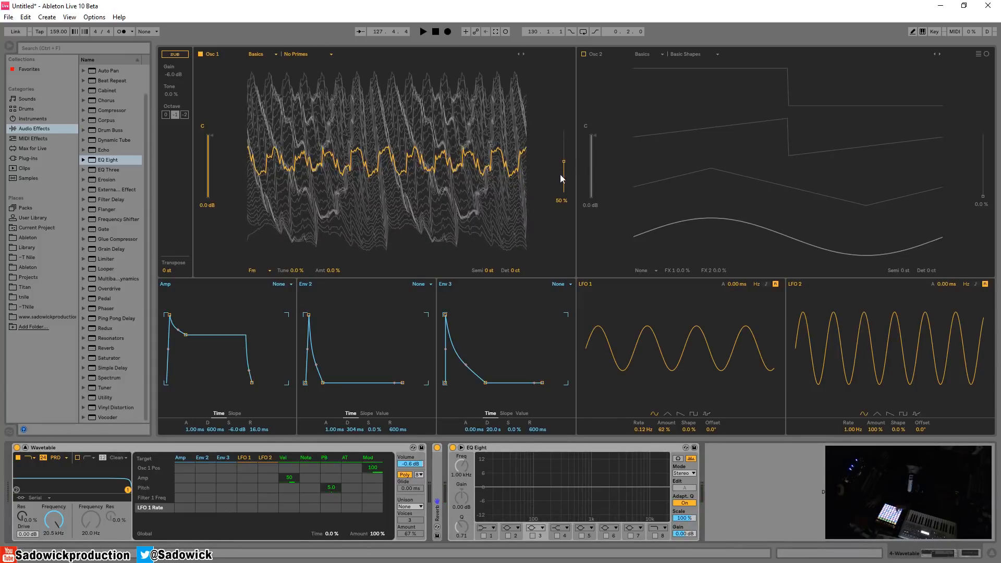
mouse_move(560, 175)
mouse_down()
mouse_move(560, 191)
mouse_move(564, 130)
mouse_move(563, 187)
mouse_up()
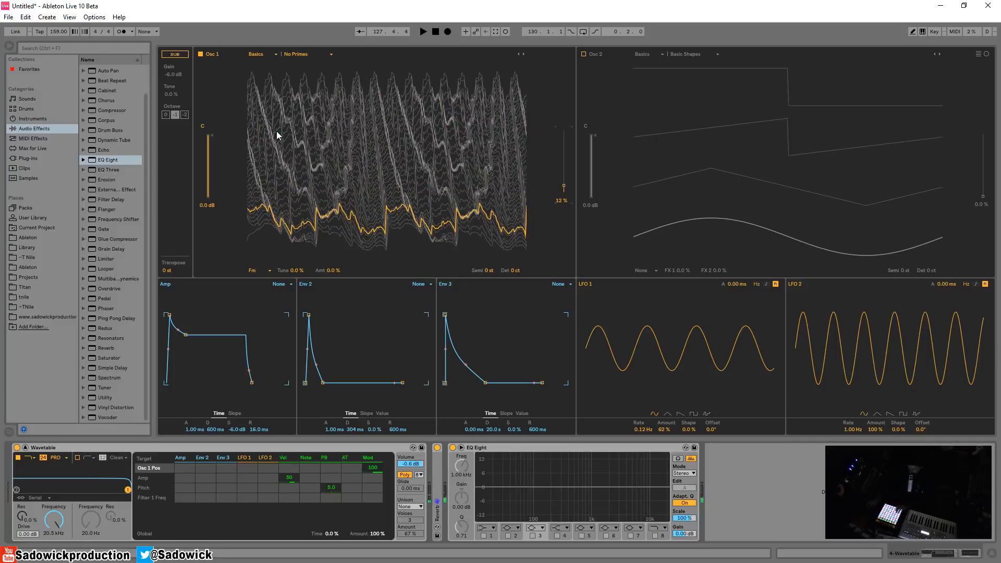
click(261, 278)
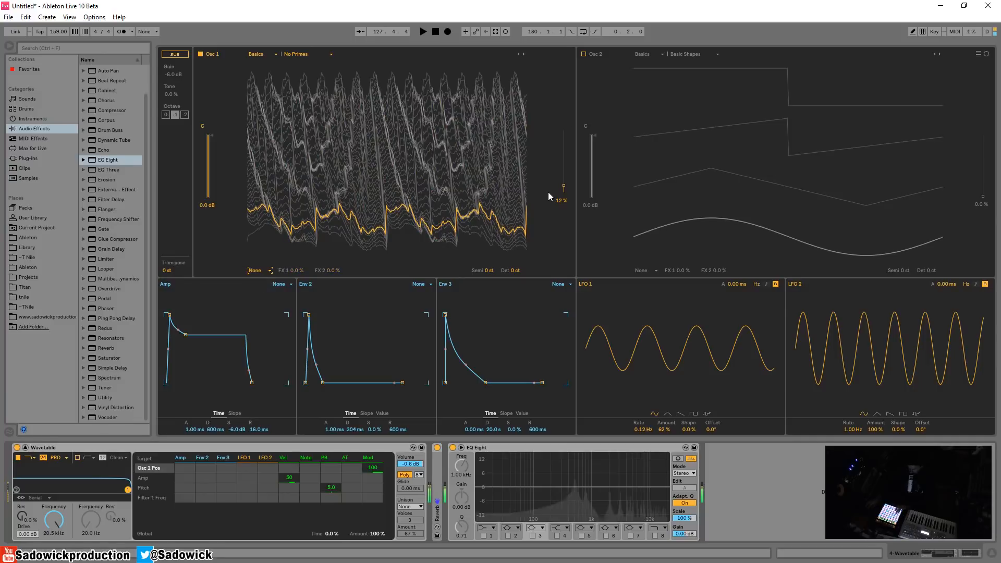
drag(563, 185, 564, 165)
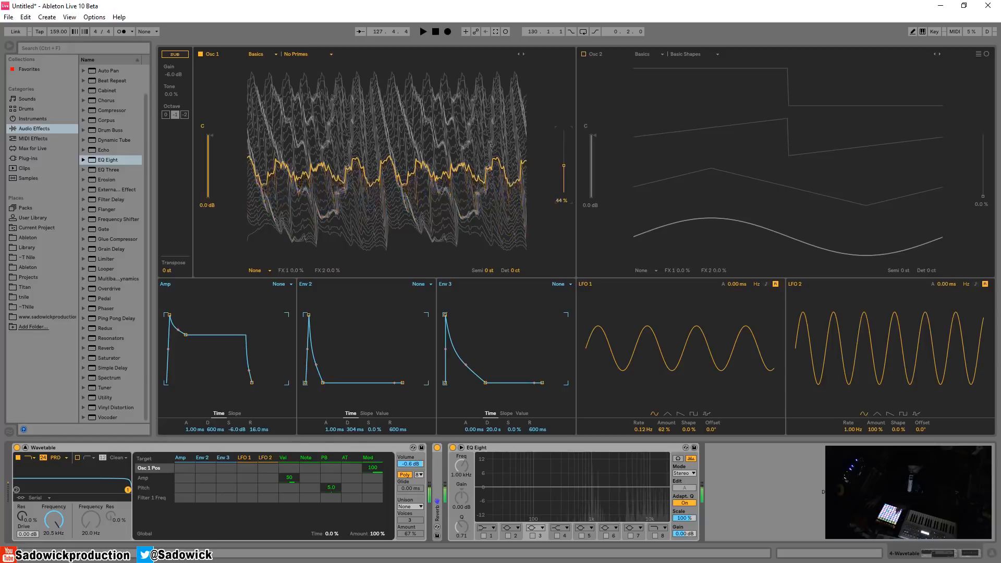
Step: Load the Primes wavetable in Osc 1 and lower its position to 0.0 %
click(305, 53)
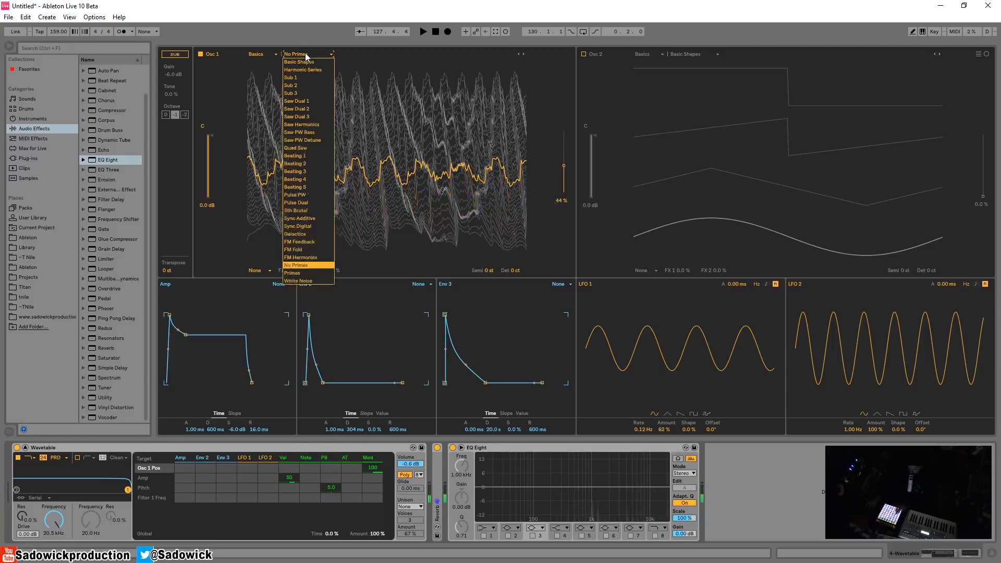
click(298, 272)
drag(559, 165, 558, 192)
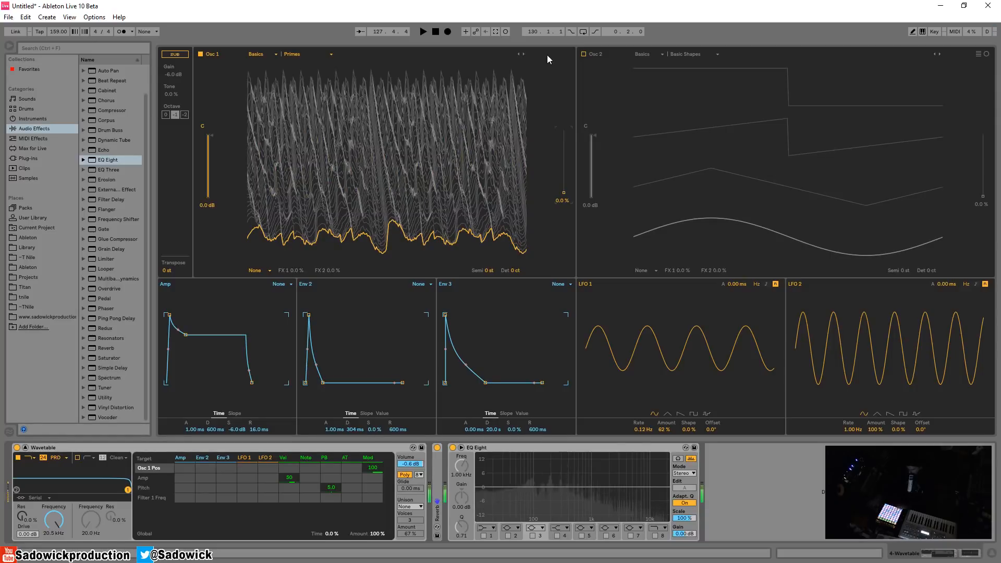
mouse_move(564, 193)
mouse_down()
mouse_move(563, 152)
mouse_move(564, 193)
mouse_up()
Step: Load the White Noise wavetable in Osc 1, sweep its position up to 55 % and return it to 0.0 %
click(307, 54)
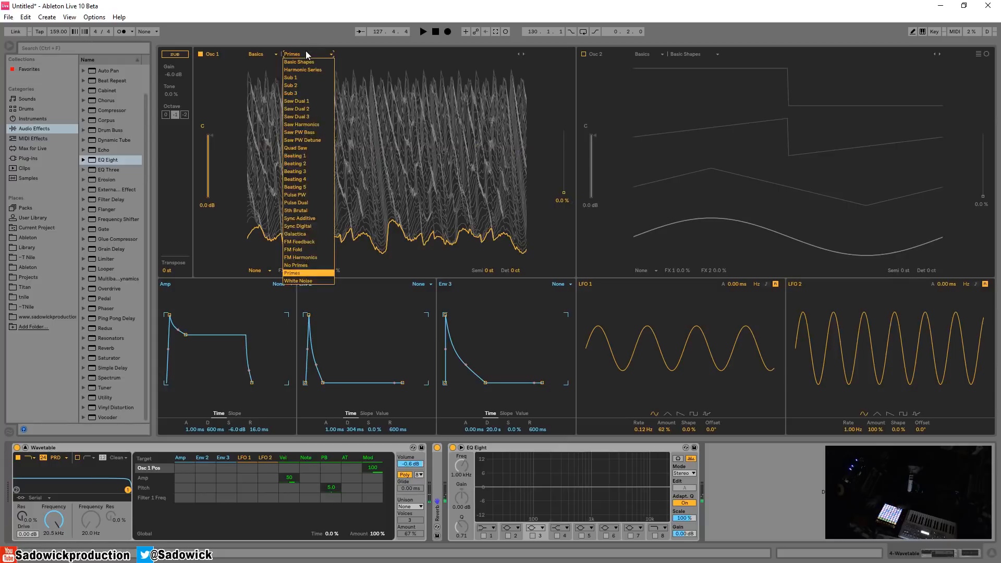
click(304, 281)
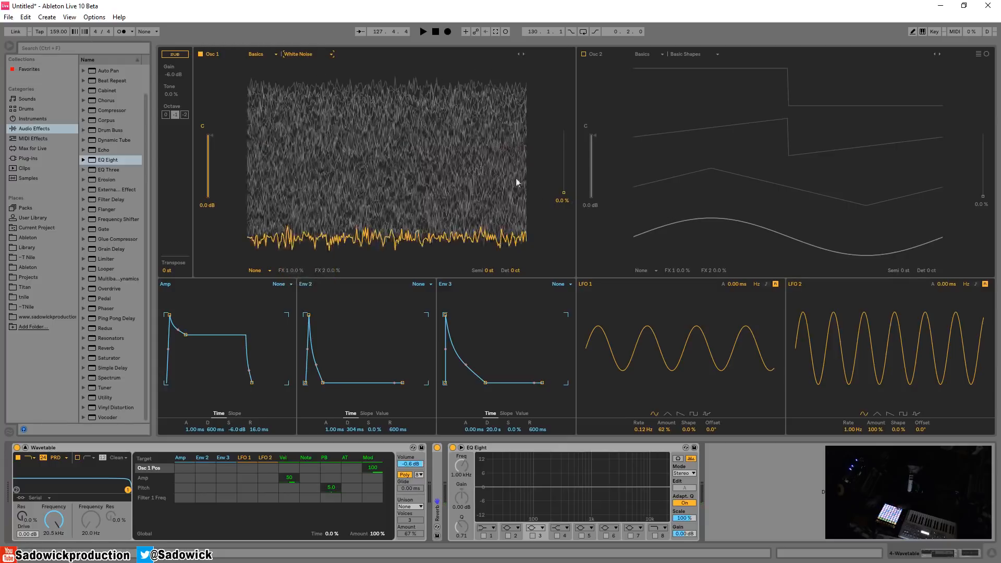
drag(565, 194, 564, 158)
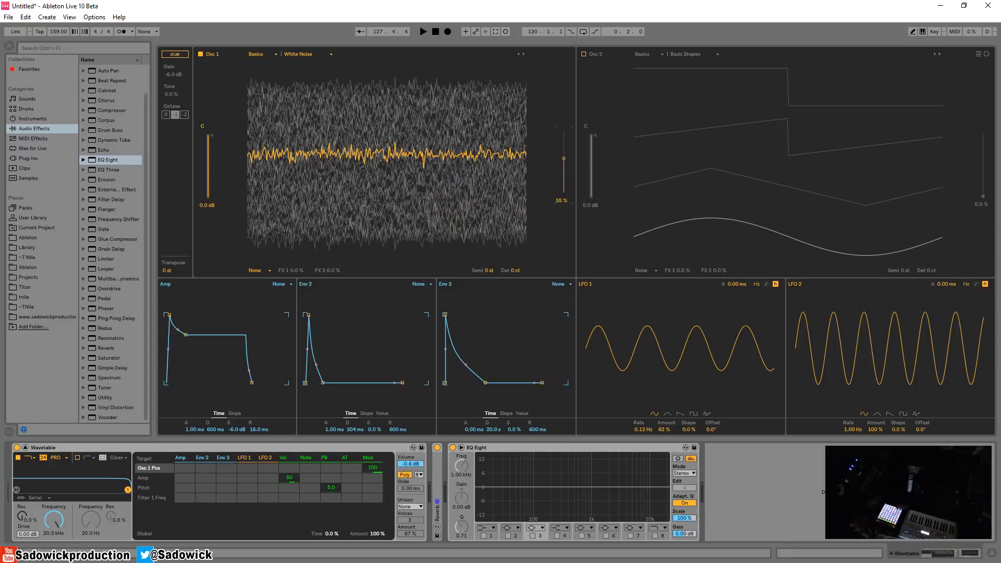
drag(564, 158, 564, 193)
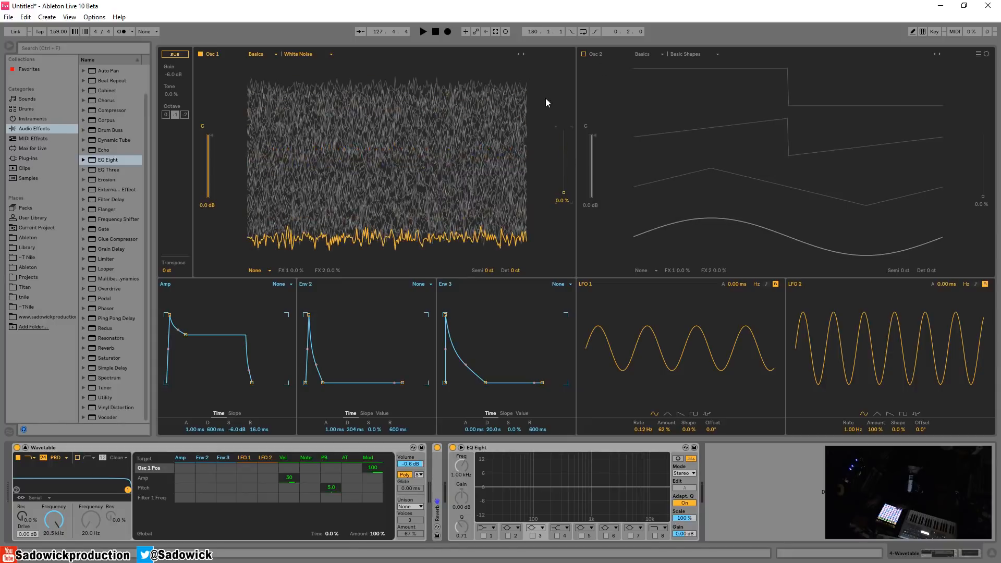
Step: Show the wavetables in the circular view, raise Osc 1's position to 14 % and return to the linear view
click(987, 55)
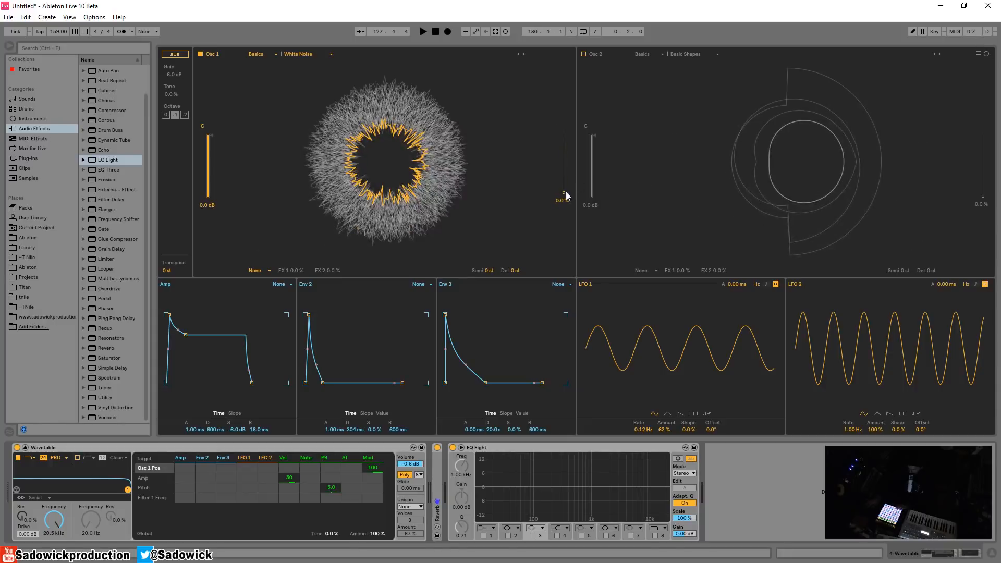
mouse_move(564, 192)
mouse_down()
mouse_move(564, 147)
mouse_move(564, 184)
mouse_up()
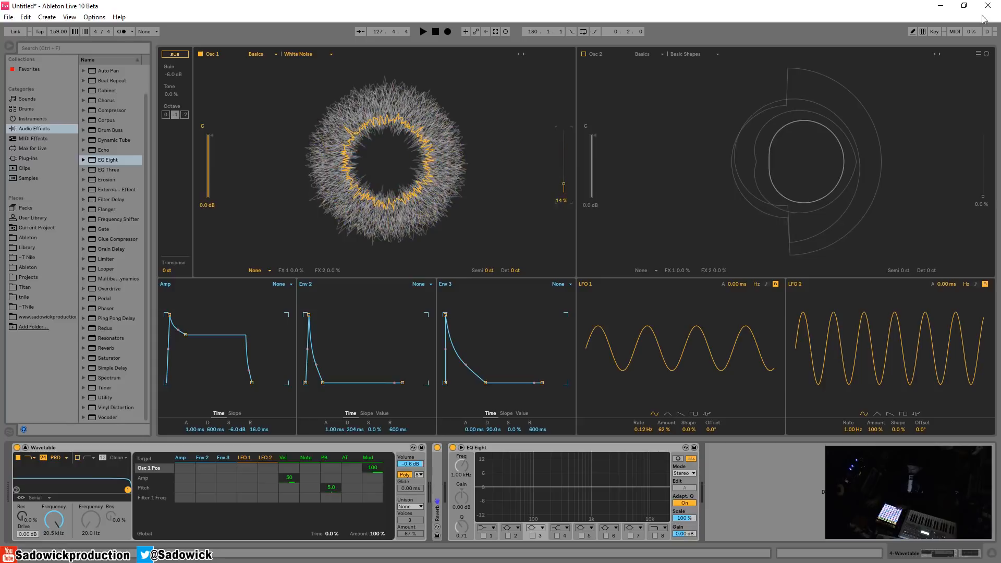
click(979, 54)
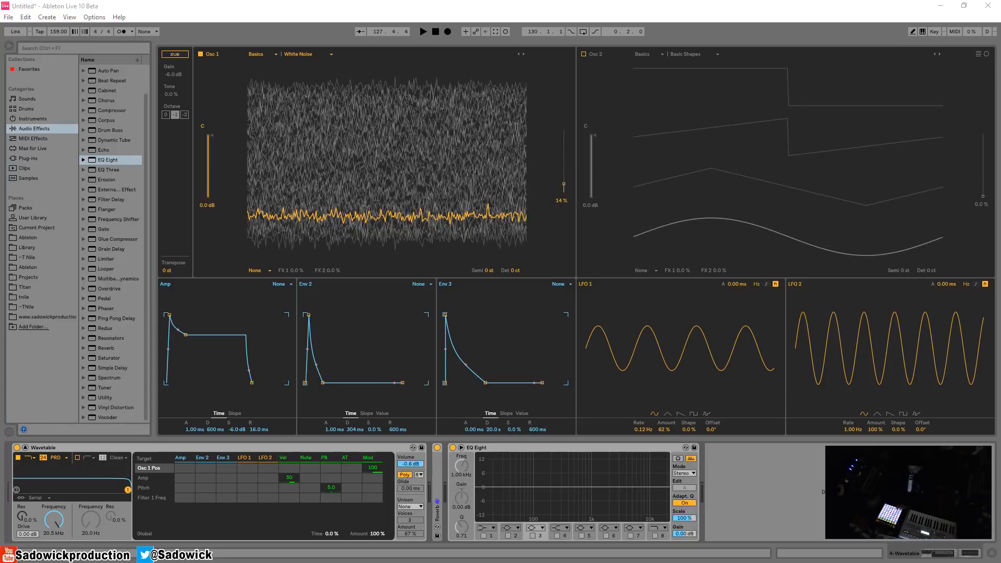
Step: Switch Osc 1 to the Collection category, load the Aureolin wavetable and set its position to 18 %
click(275, 54)
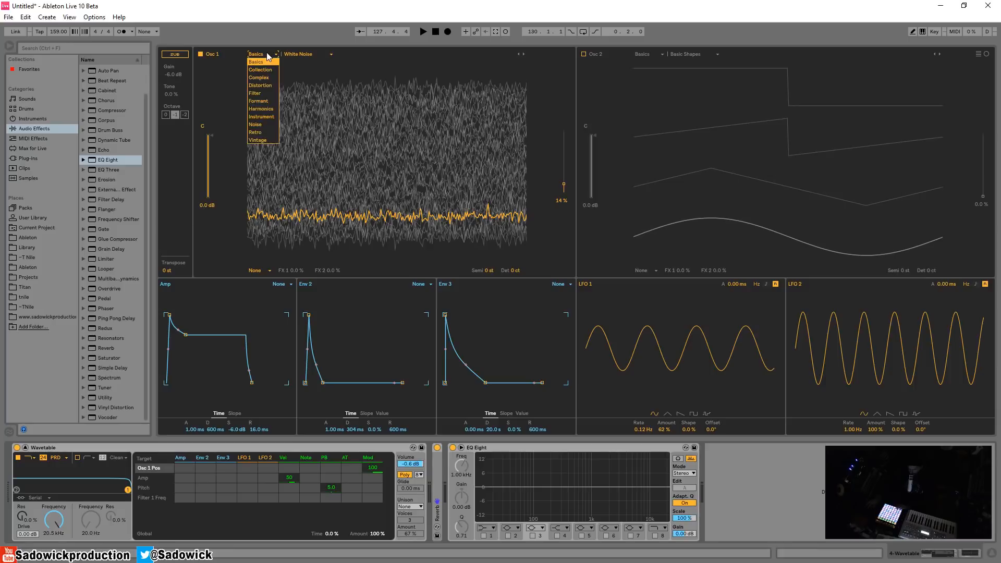
click(264, 70)
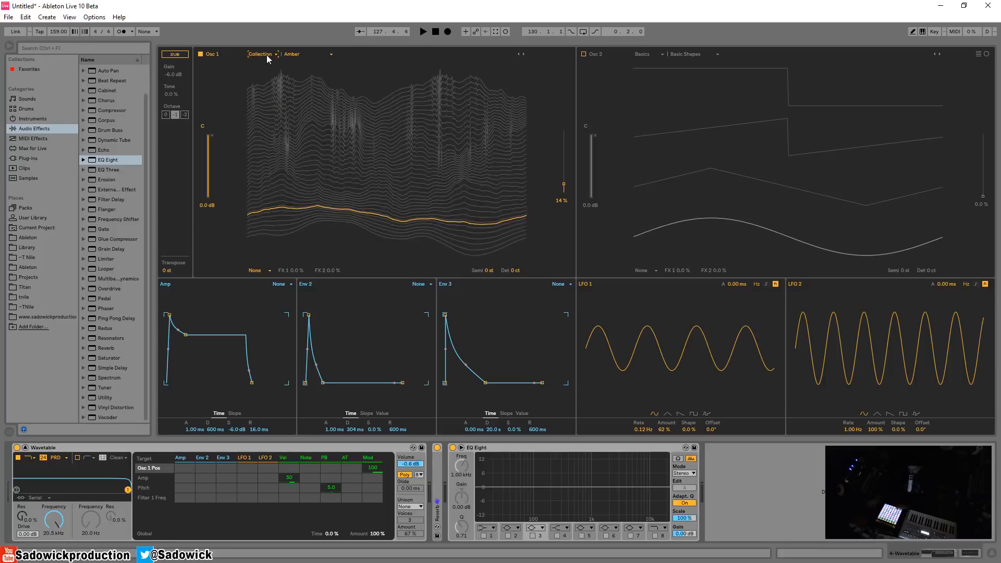
click(267, 54)
click(306, 54)
click(306, 54)
click(524, 53)
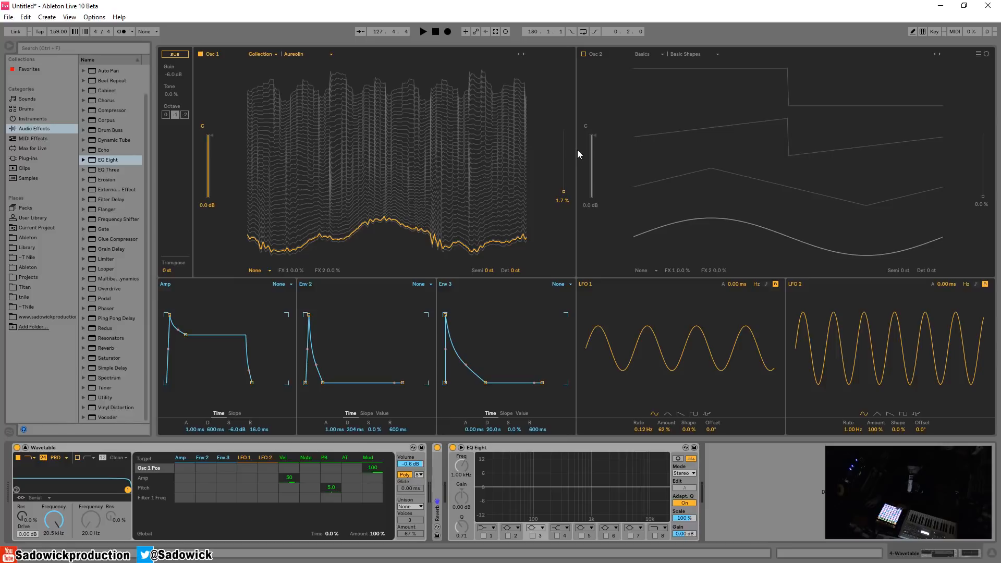
mouse_move(568, 185)
mouse_down()
mouse_move(568, 132)
mouse_move(567, 185)
mouse_move(568, 131)
mouse_move(567, 175)
mouse_up()
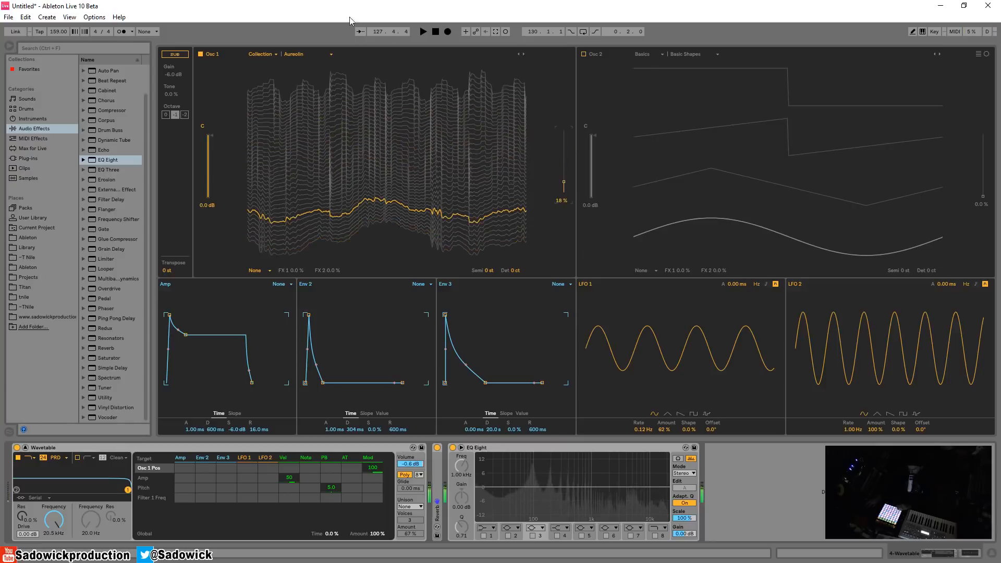
Step: Load the Beige wavetable in Osc 1, set its position to 27 % and show it in the circular view
click(314, 56)
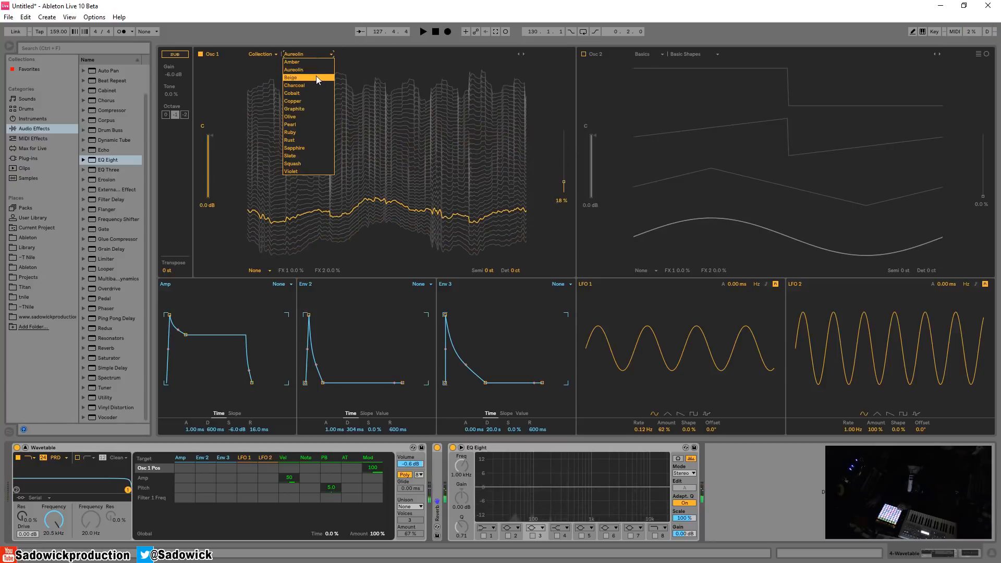
click(316, 77)
mouse_move(563, 187)
mouse_down()
mouse_move(563, 151)
mouse_move(563, 177)
mouse_up()
click(986, 54)
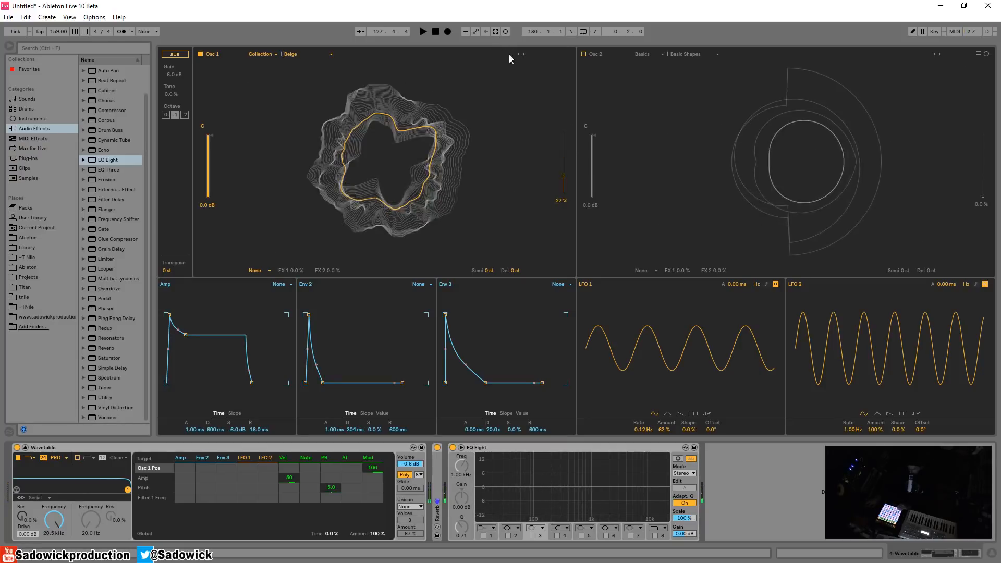
Step: Load the Charcoal wavetable in Osc 1, raise its position to 41 % and return to the linear view
click(523, 54)
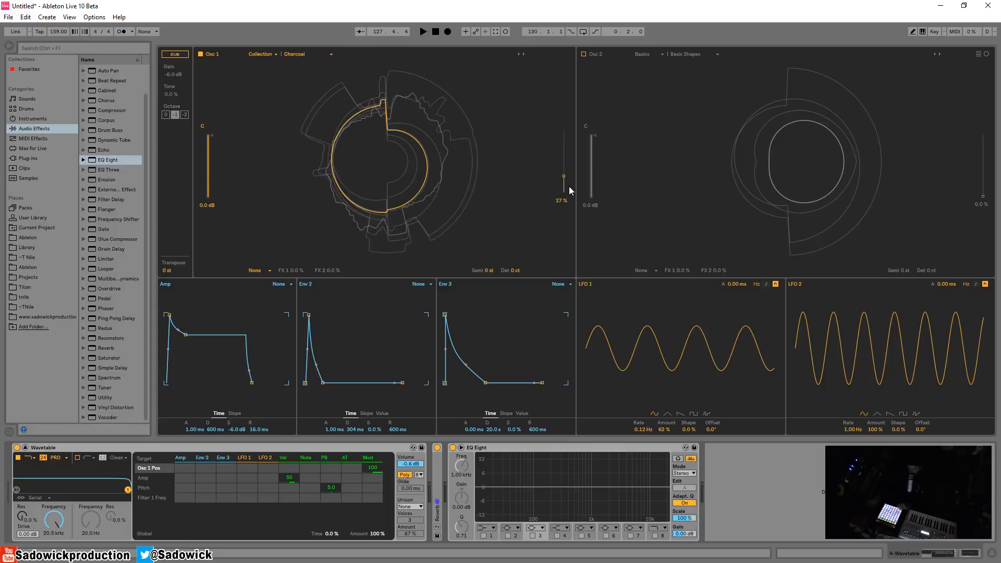
drag(563, 193, 563, 167)
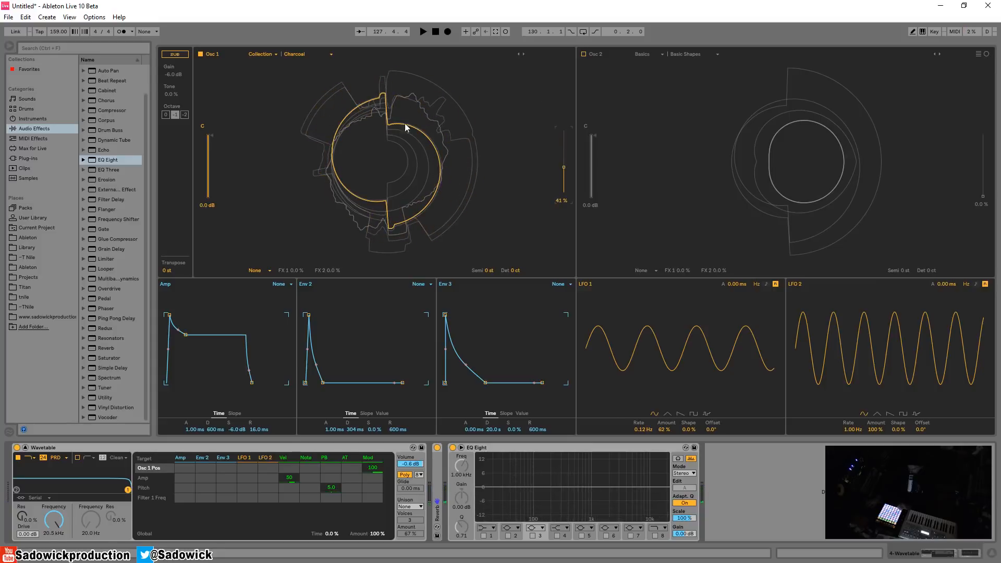
click(979, 55)
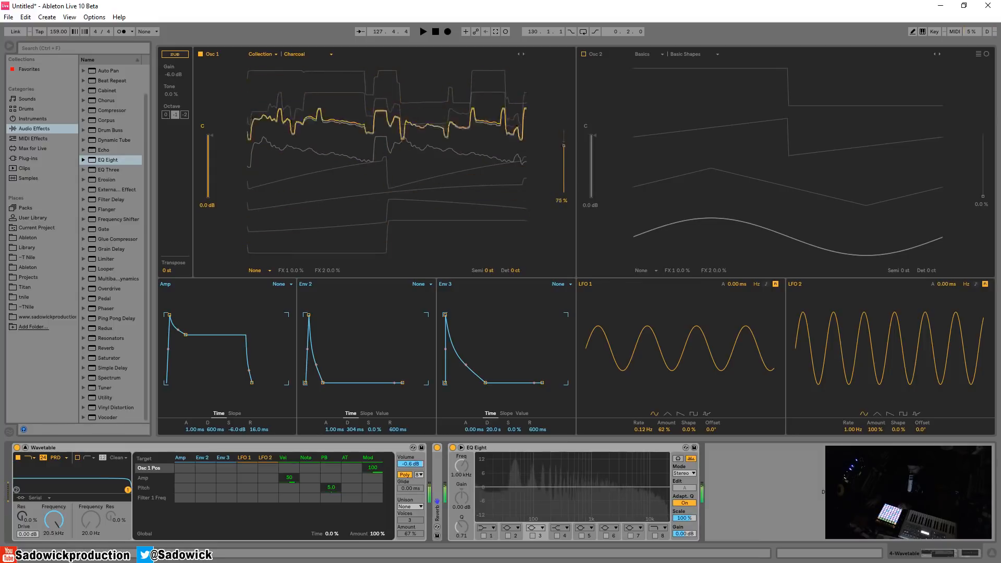
Step: Audition the Cobalt wavetable at 47 %, Copper at 71 % and Graphite at 1.1 % position in Osc 1
click(524, 53)
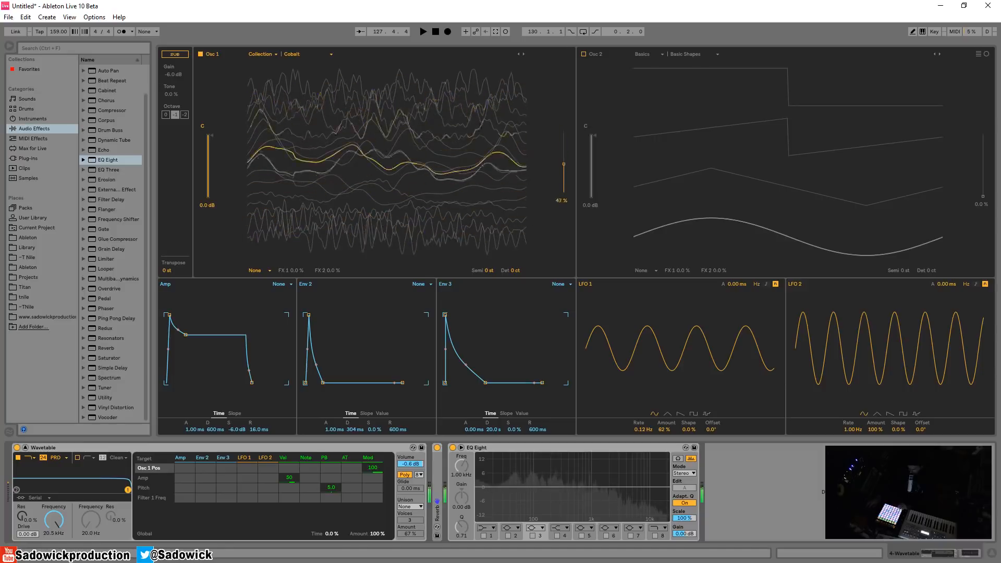
click(524, 54)
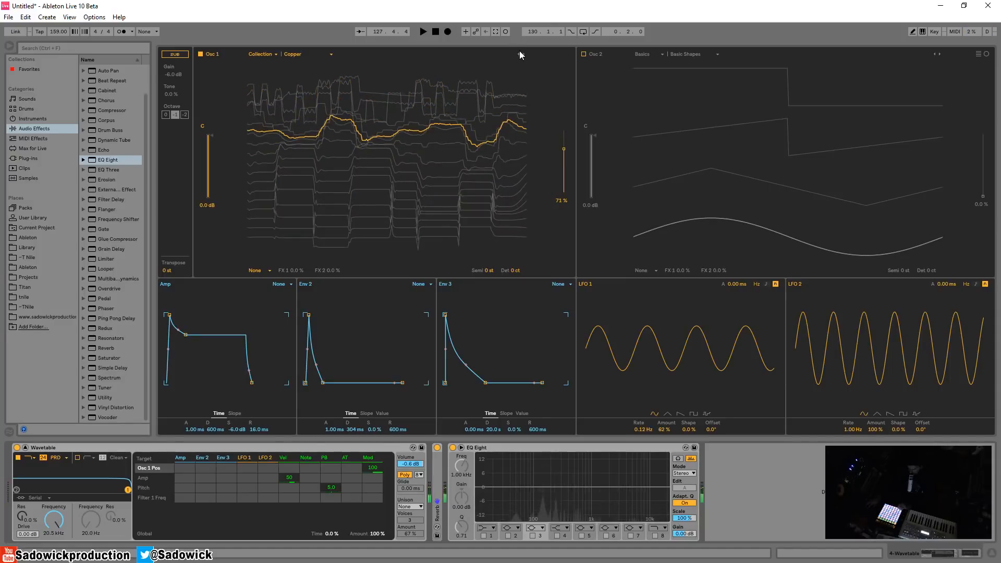
click(523, 53)
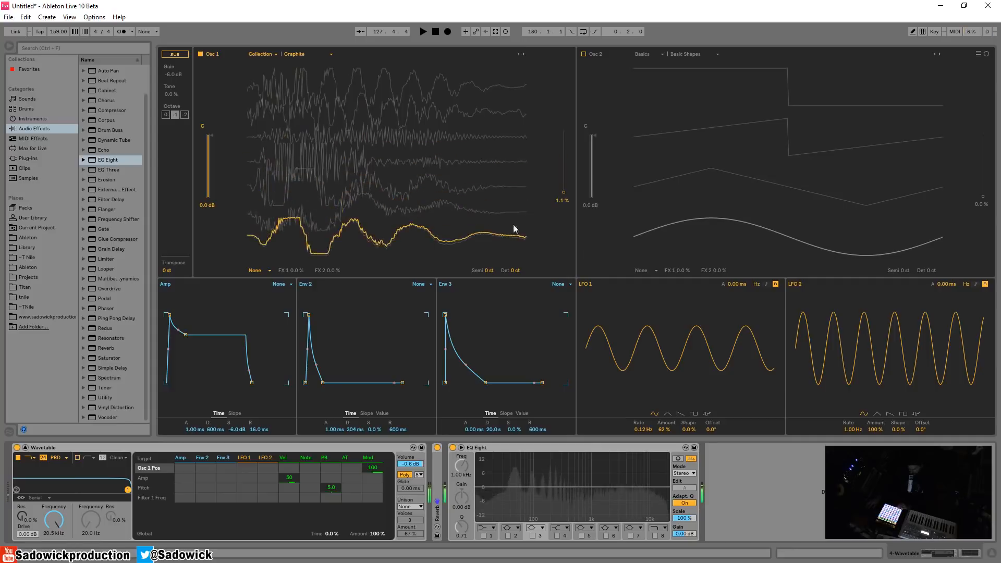
Step: Audition the Olive wavetable, Pearl at 50 % and Ruby at 48 % position in Osc 1
click(524, 54)
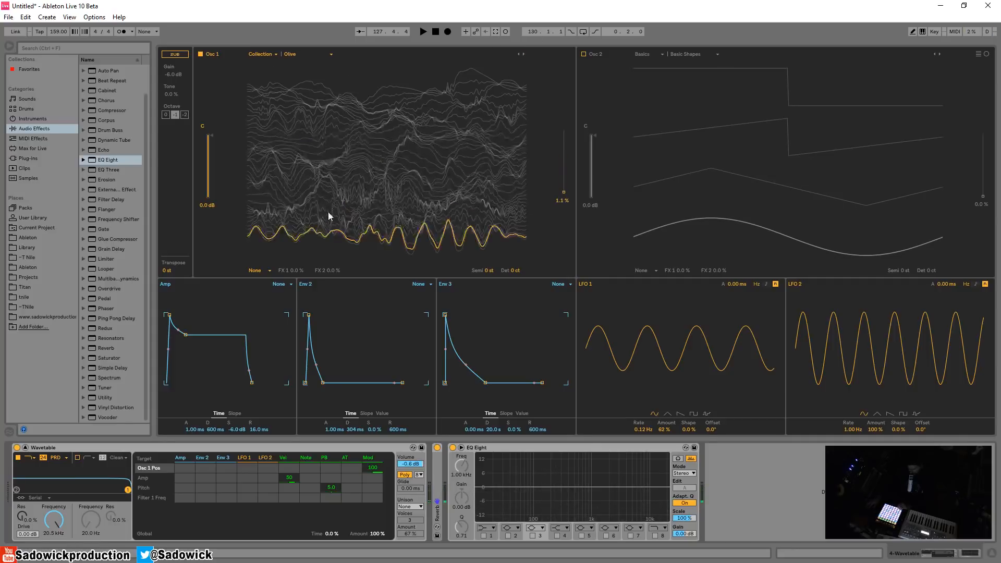
click(523, 53)
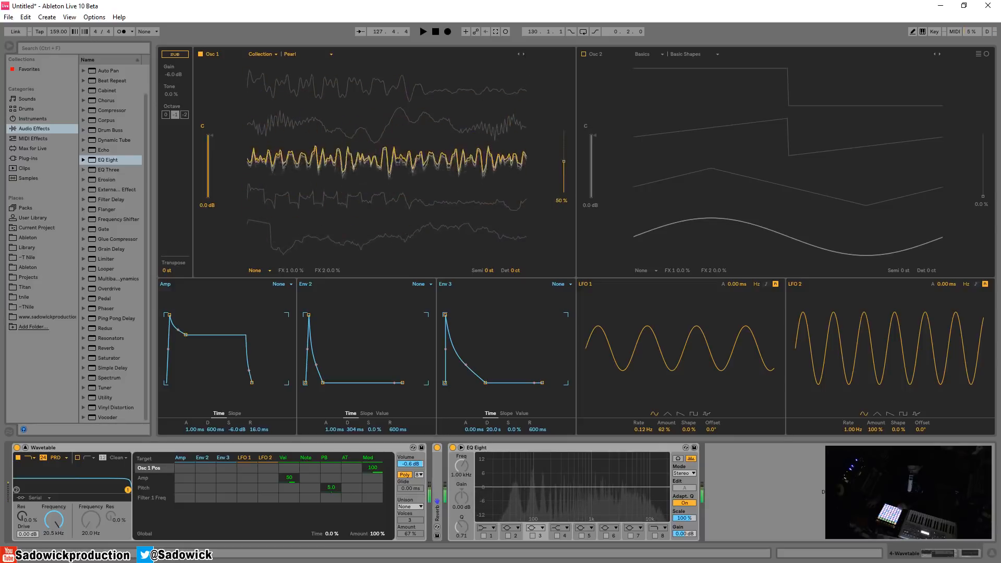
click(523, 53)
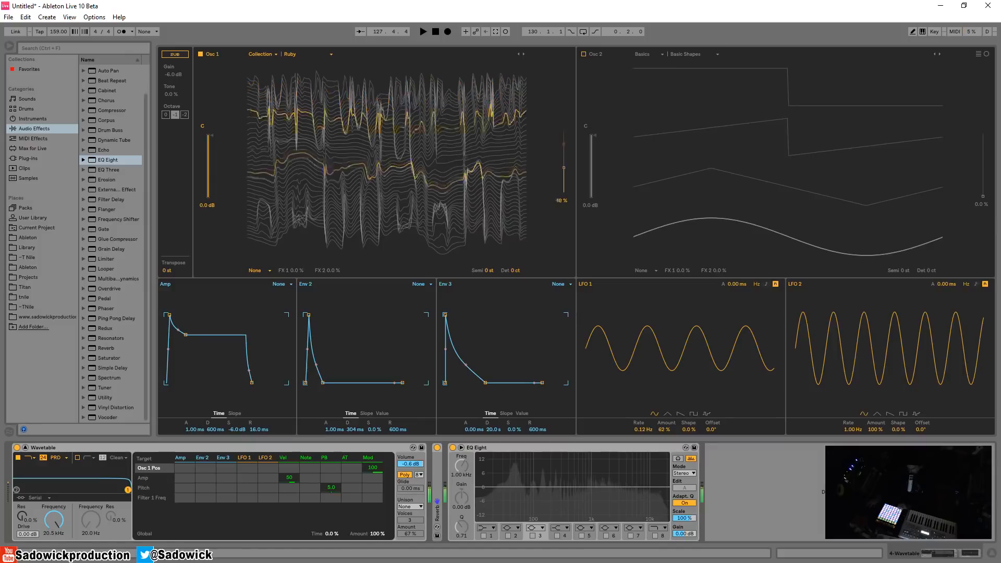
Step: Audition the Rust wavetable at 68 % and the Sapphire wavetable at 57 % position in Osc 1
click(524, 54)
drag(367, 113, 540, 54)
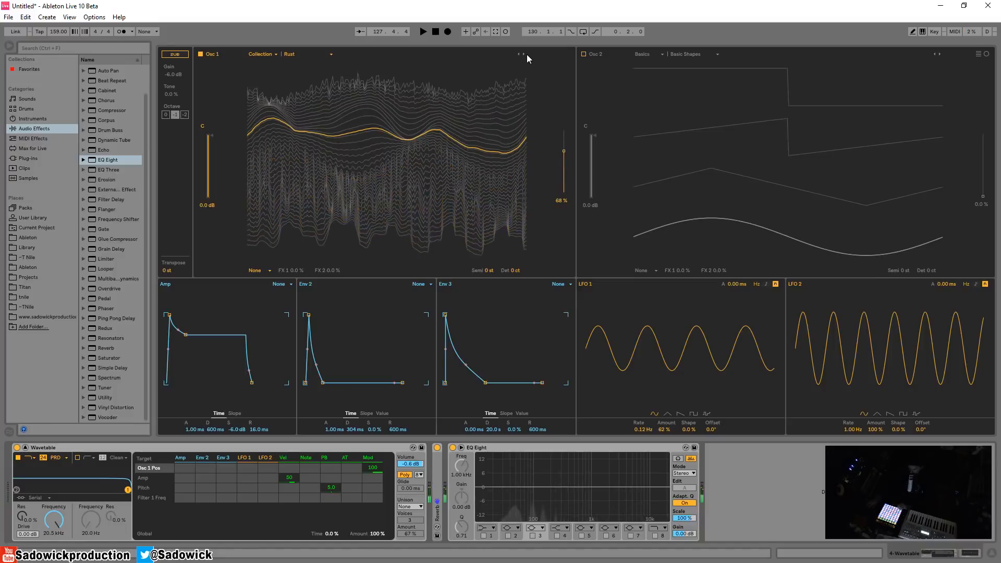
click(523, 55)
drag(331, 134, 518, 151)
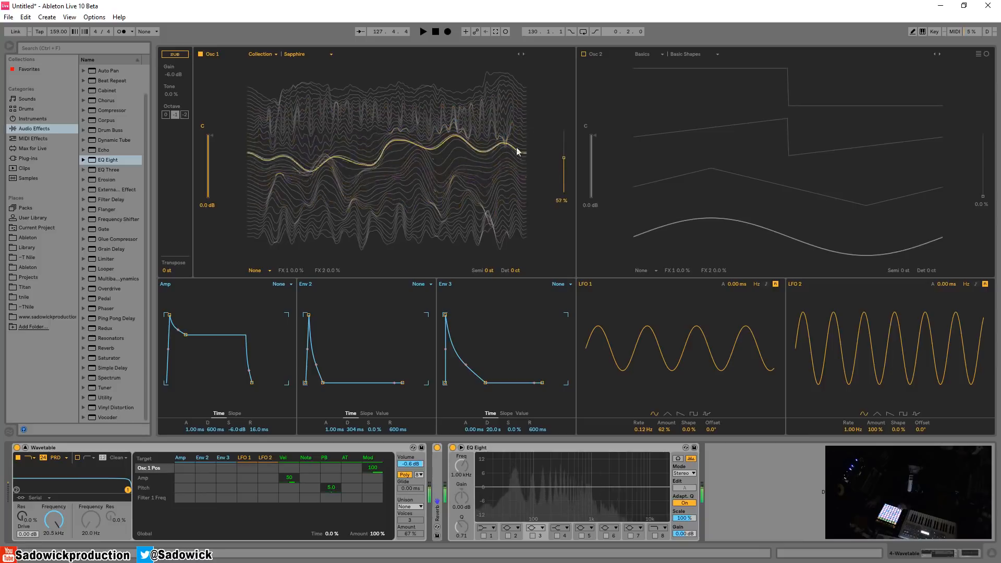
Step: Audition the Slate wavetable, Squash at 100 % and Violet at 36 % position in Osc 1
click(524, 53)
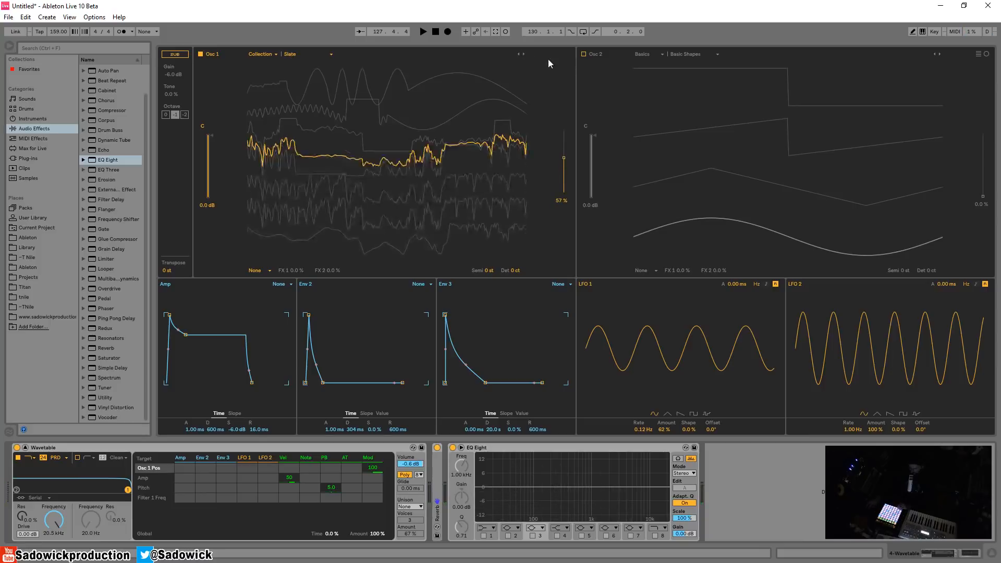
drag(389, 146, 526, 58)
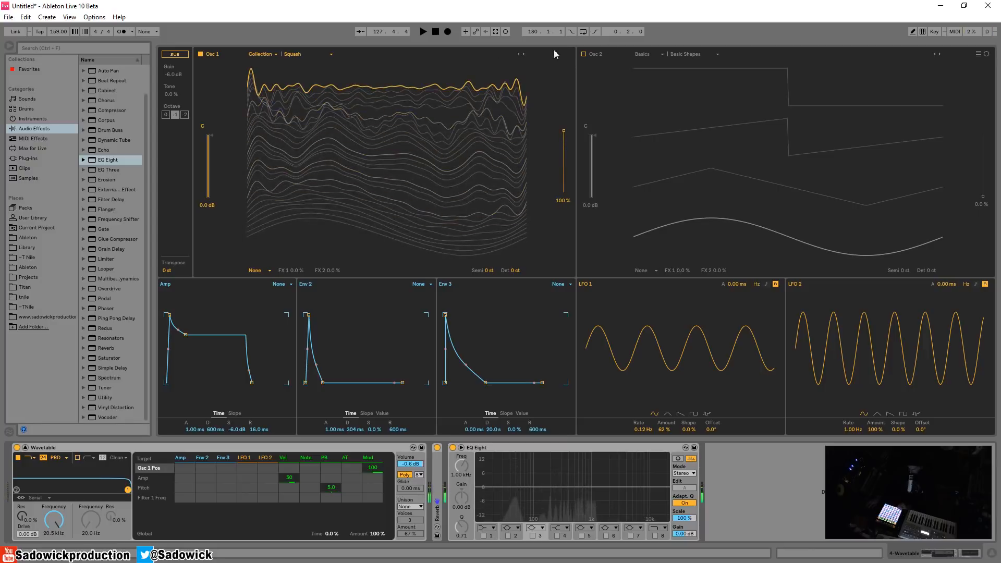
click(523, 54)
drag(364, 128, 364, 194)
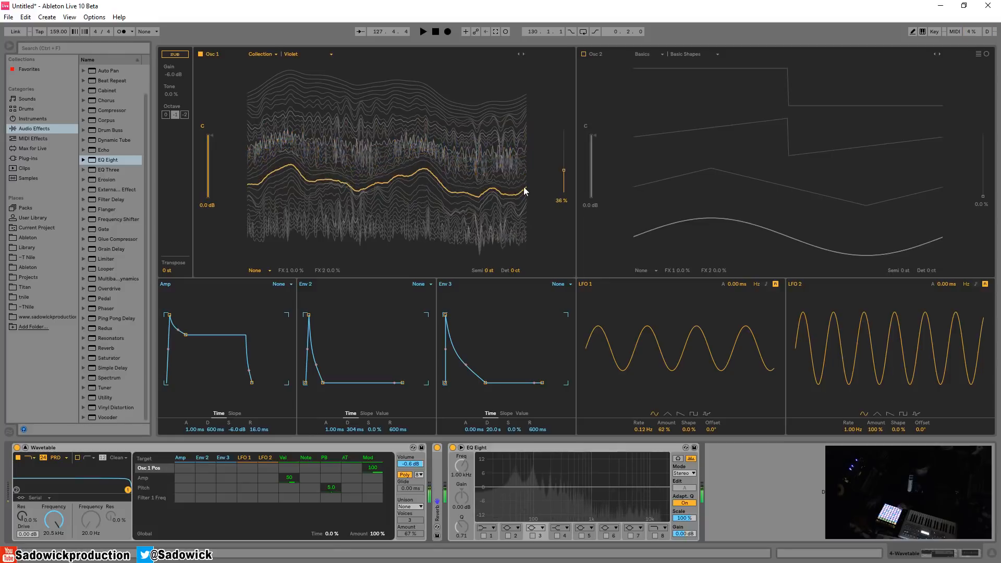
Step: Load the Complex category's Bit Ring wavetable in Osc 1, set its position to 6.9 % and check it briefly in the circular view
click(524, 55)
drag(514, 76, 514, 29)
click(261, 55)
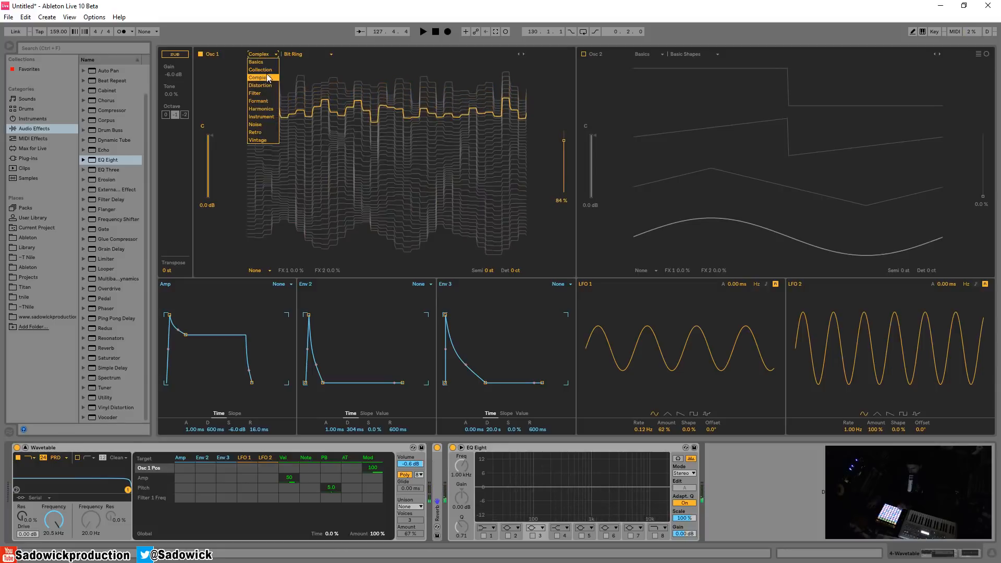
click(311, 55)
click(311, 55)
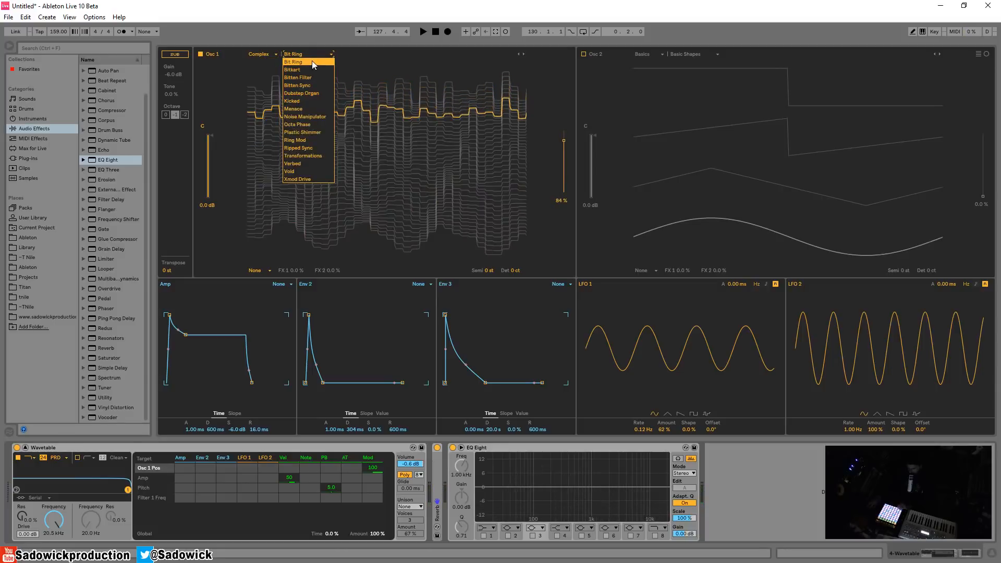
click(313, 62)
drag(327, 105, 326, 224)
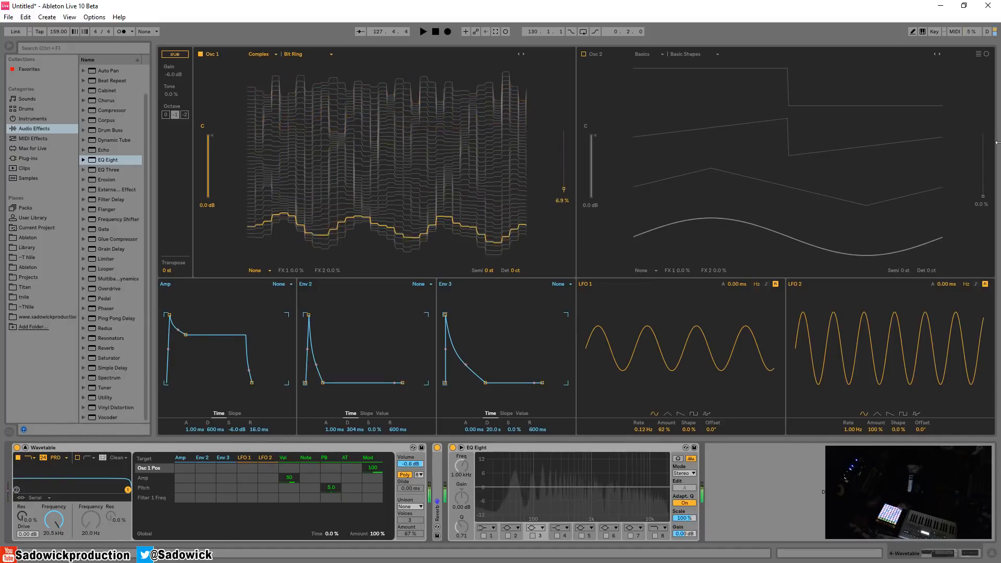
click(986, 53)
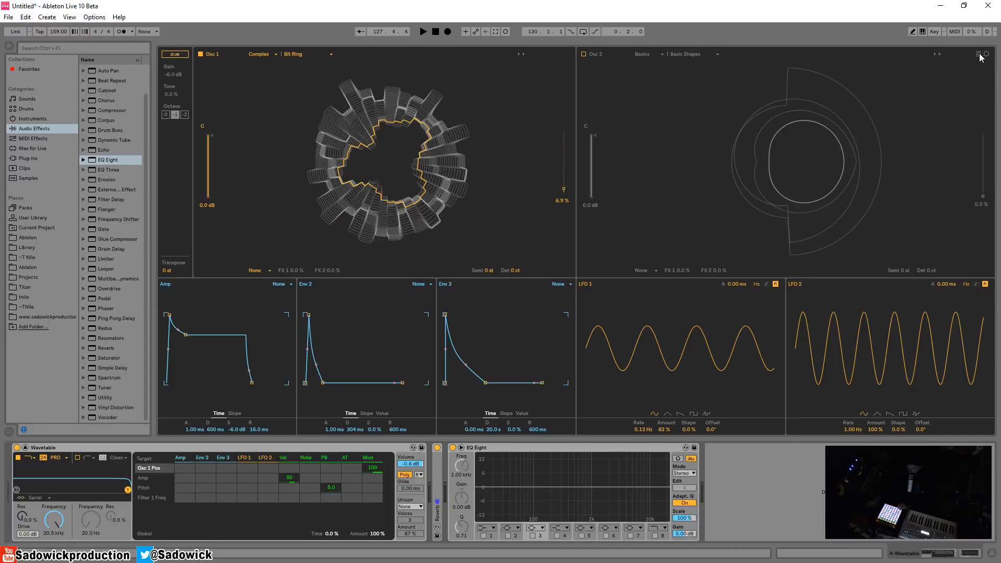
click(978, 54)
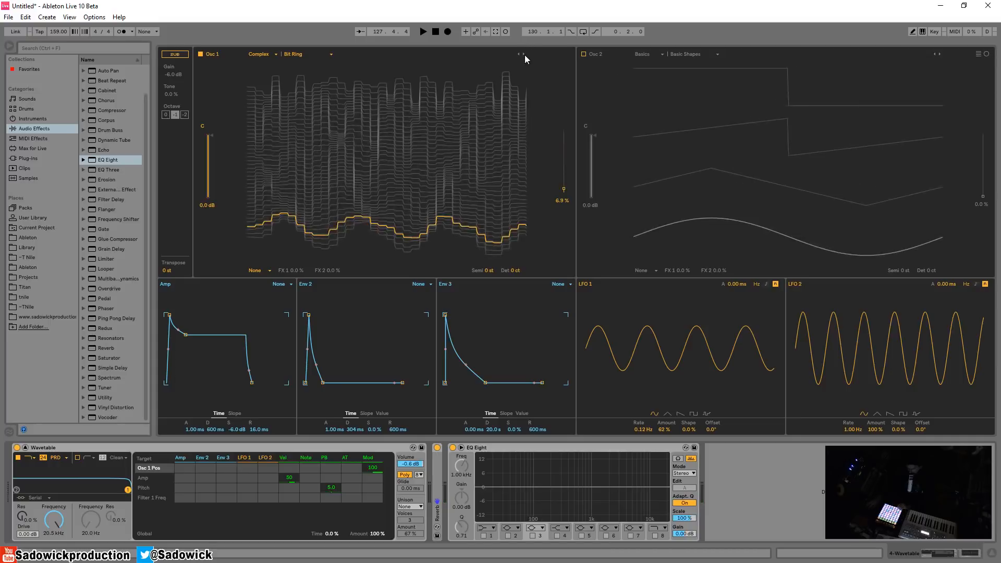
Step: Load the Bitkart wavetable in Osc 1 at 47 % and modulate its position from LFO 1 by 27 at a 0.01 Hz rate
click(523, 54)
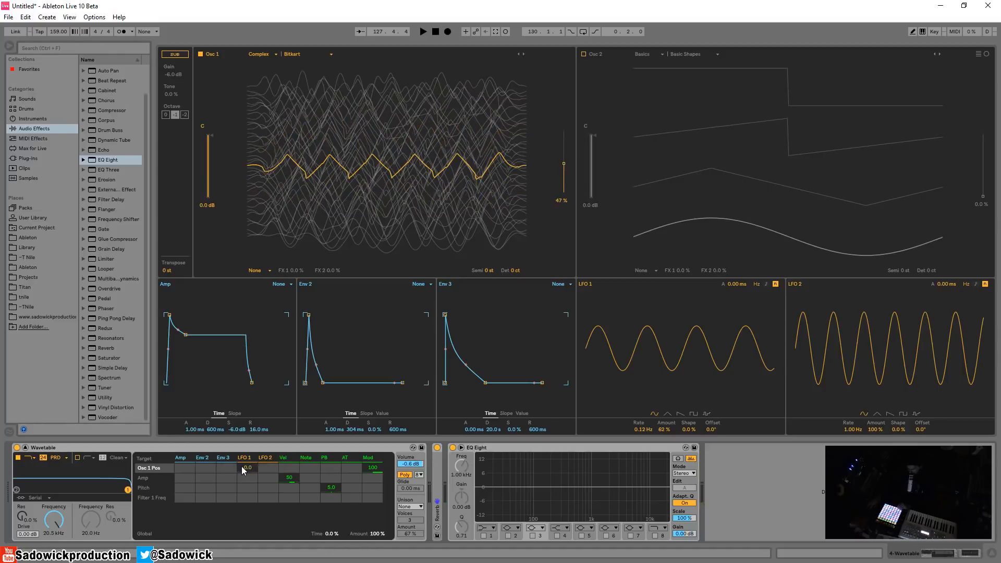
drag(242, 467, 242, 458)
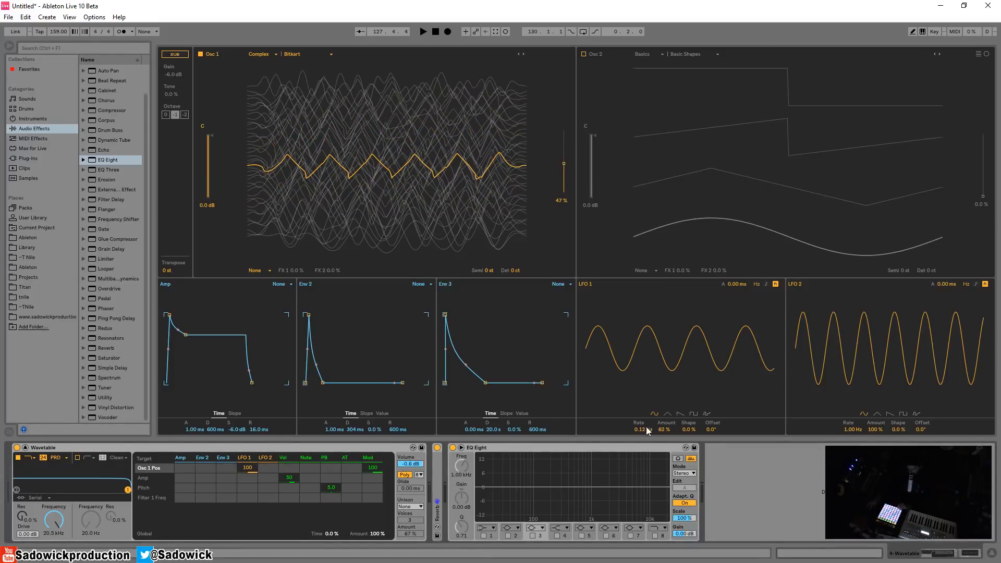
drag(646, 428, 646, 453)
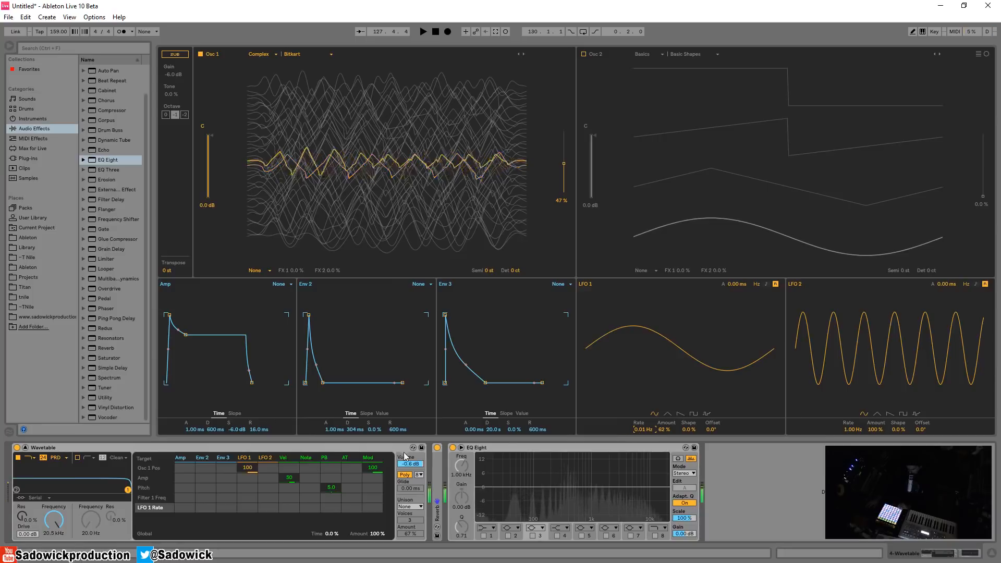
drag(247, 468, 247, 481)
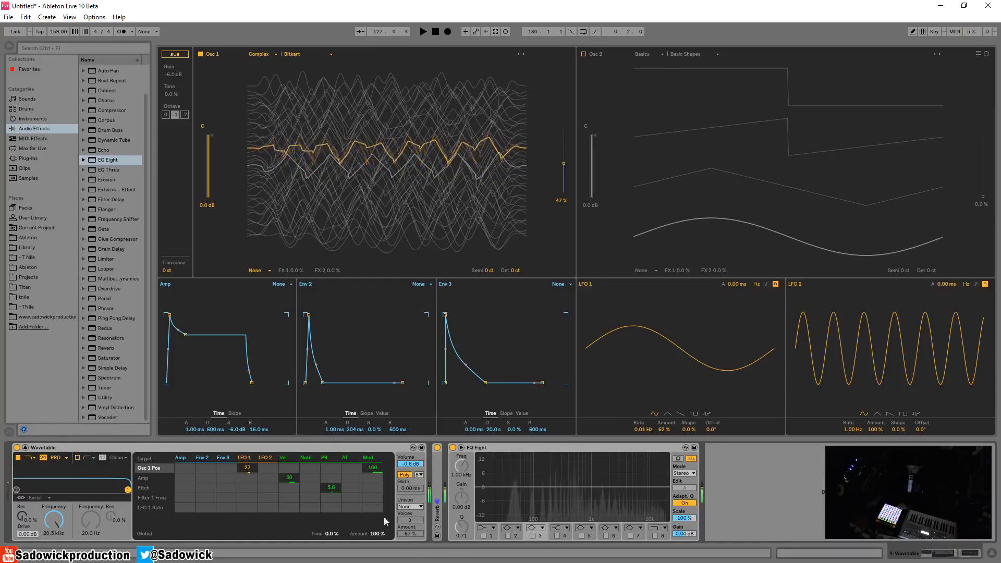
Step: Expand the Reverb, set its decay time to 7.15 s and reset LFO 1's modulation of the Osc 1 position
double_click(438, 477)
drag(558, 524, 557, 508)
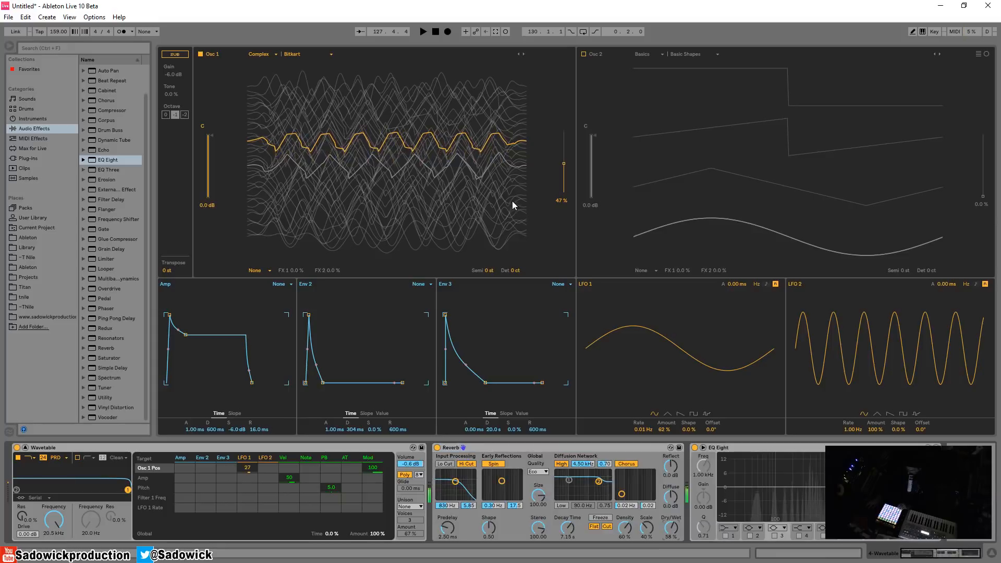
mouse_move(645, 432)
mouse_down()
mouse_move(645, 407)
mouse_move(646, 438)
mouse_up()
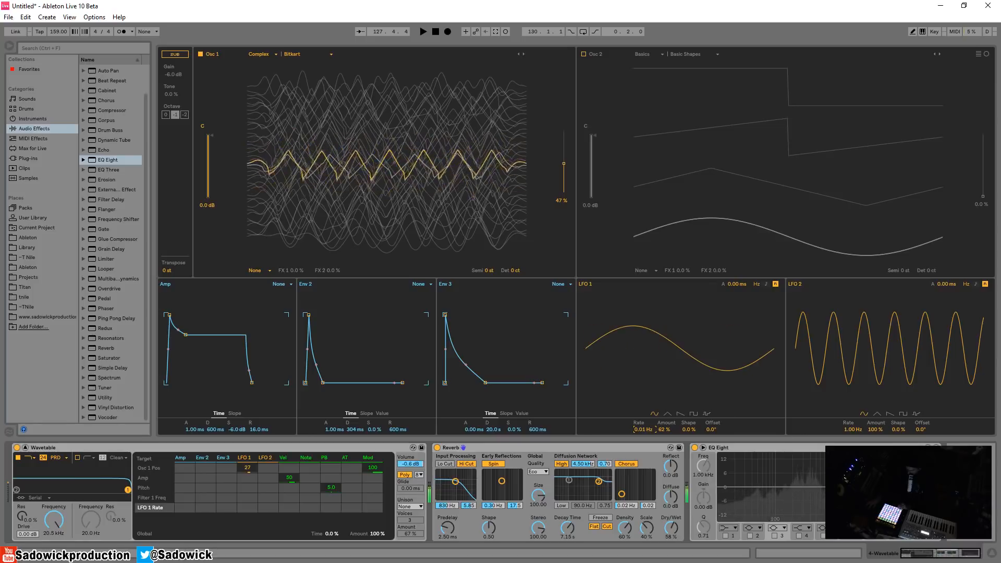
double_click(248, 469)
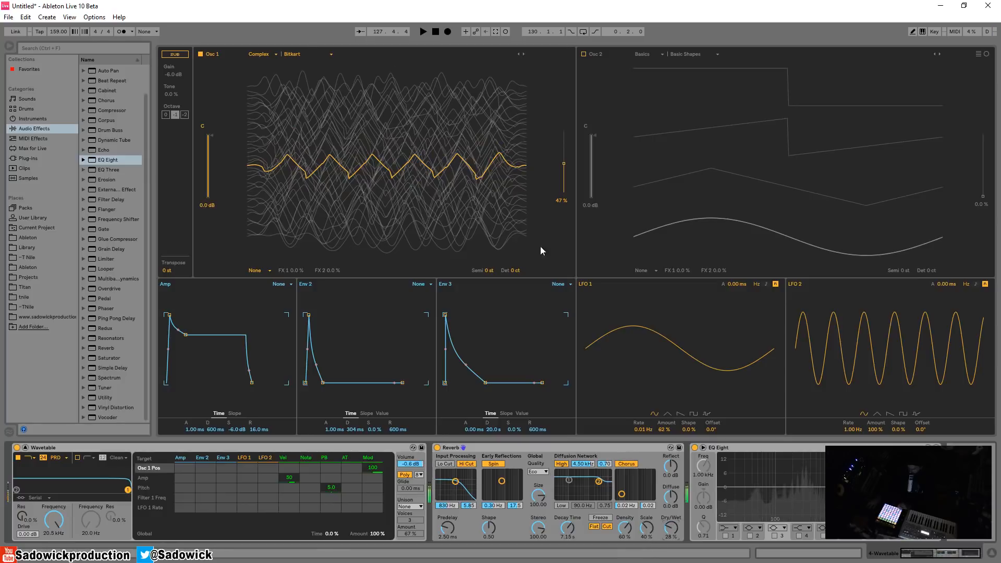
Step: Load the Bitten Filter wavetable in Osc 1 and sweep its position to 82 %, down to 0.0 % and up to 87 %
click(524, 54)
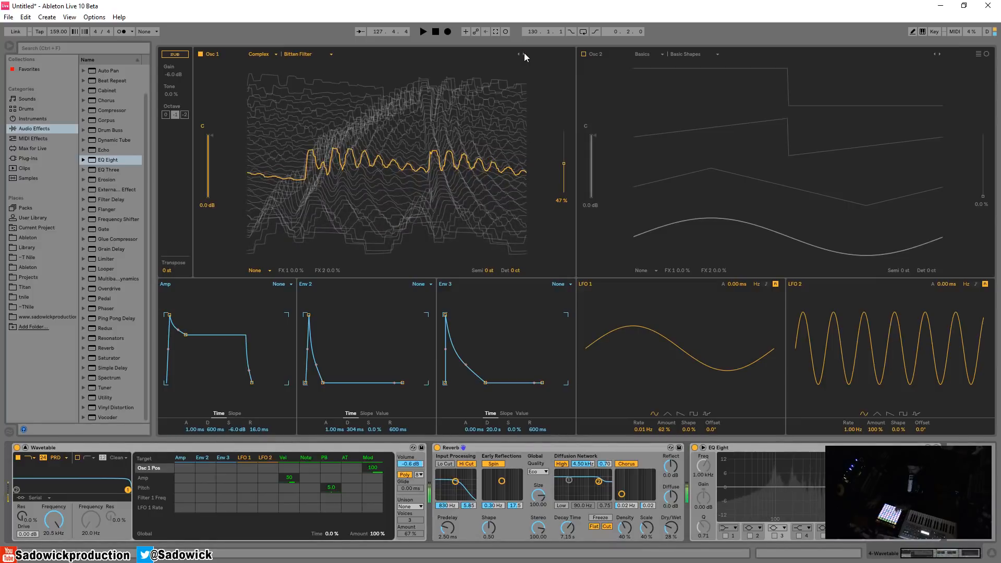
drag(564, 163, 564, 133)
drag(520, 104, 521, 114)
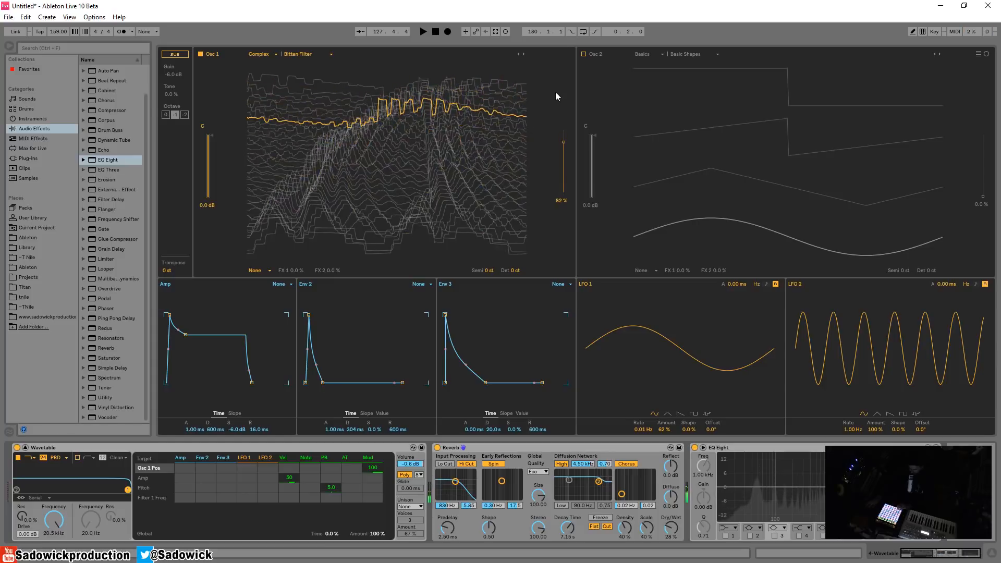
drag(555, 47, 555, 89)
drag(564, 186, 563, 192)
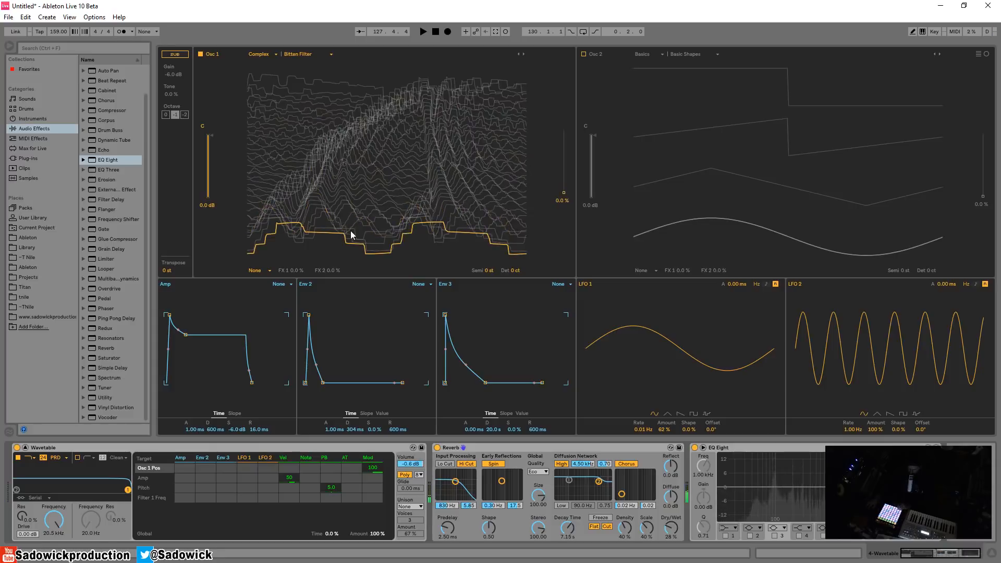
drag(358, 246, 358, 207)
drag(523, 136, 523, 93)
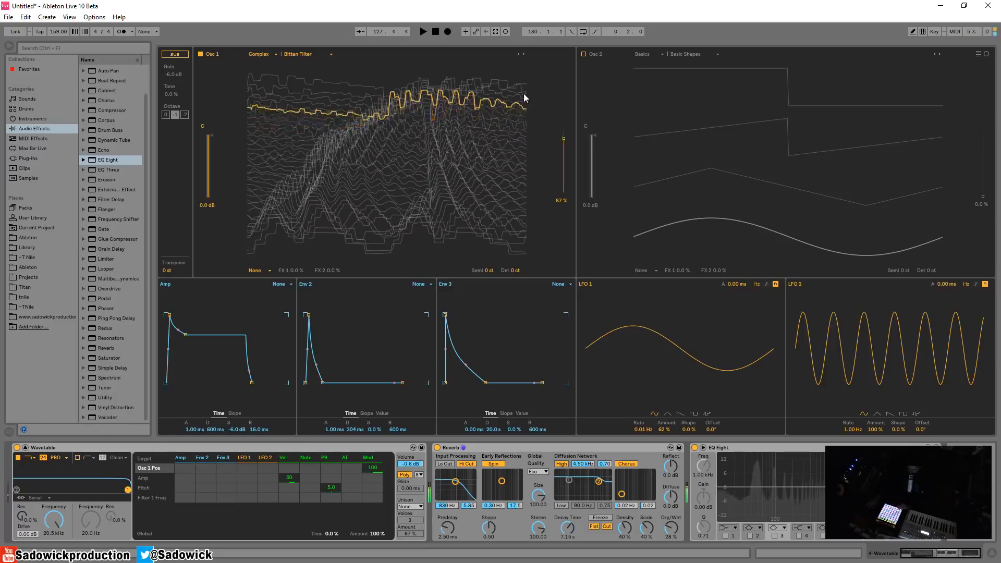
Step: Load the Bitten Sync wavetable in Osc 1 at 99 % position and try the Fm oscillator effect, leaving its tune and amount at 0.0 %
click(523, 53)
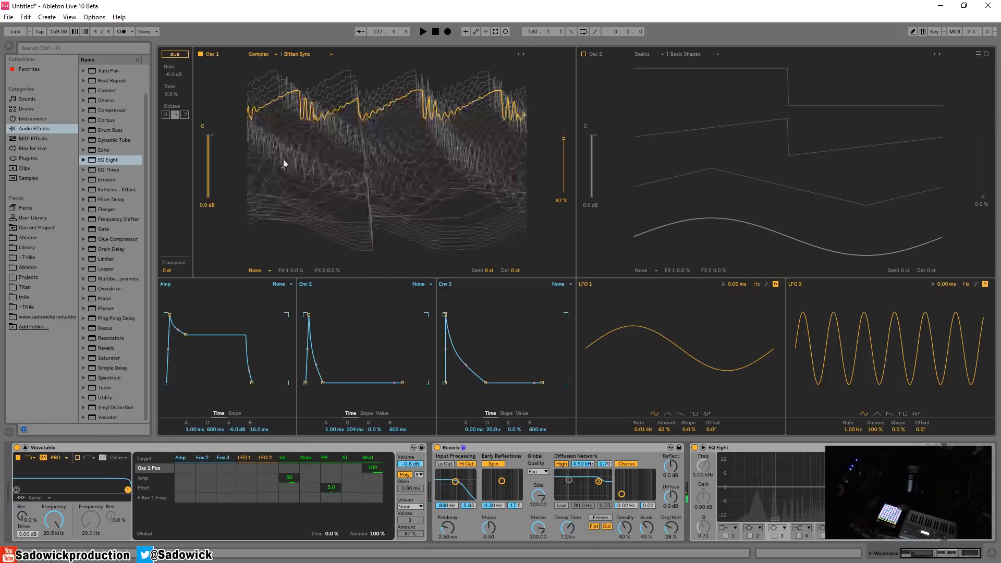
mouse_move(284, 161)
mouse_down()
mouse_move(283, 206)
mouse_move(284, 151)
mouse_up()
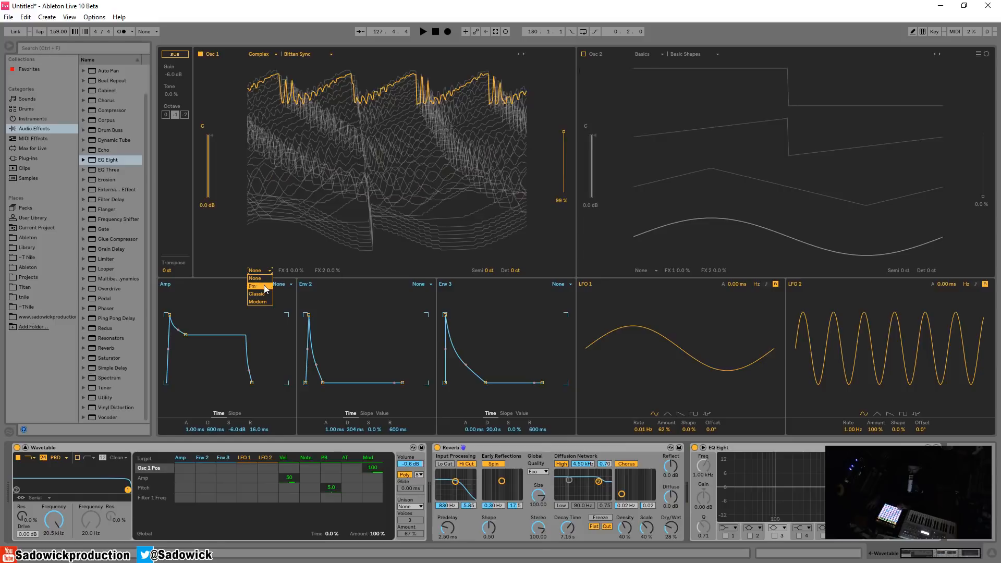
mouse_move(329, 271)
mouse_down()
mouse_move(328, 257)
mouse_move(320, 274)
mouse_move(295, 258)
mouse_move(295, 222)
mouse_move(329, 256)
mouse_move(329, 270)
mouse_move(304, 293)
mouse_move(305, 360)
mouse_move(330, 263)
mouse_move(329, 279)
mouse_up()
double_click(302, 272)
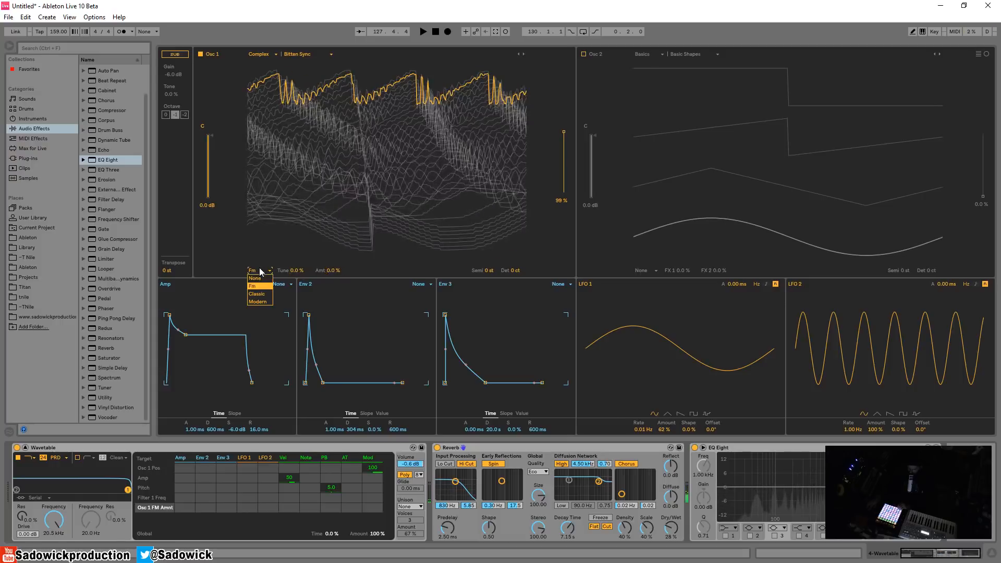
Step: Try tune and amount changes on Osc 1's Fm effect, and set the oscillator effect to None
drag(299, 271, 298, 240)
double_click(299, 271)
drag(331, 271, 298, 272)
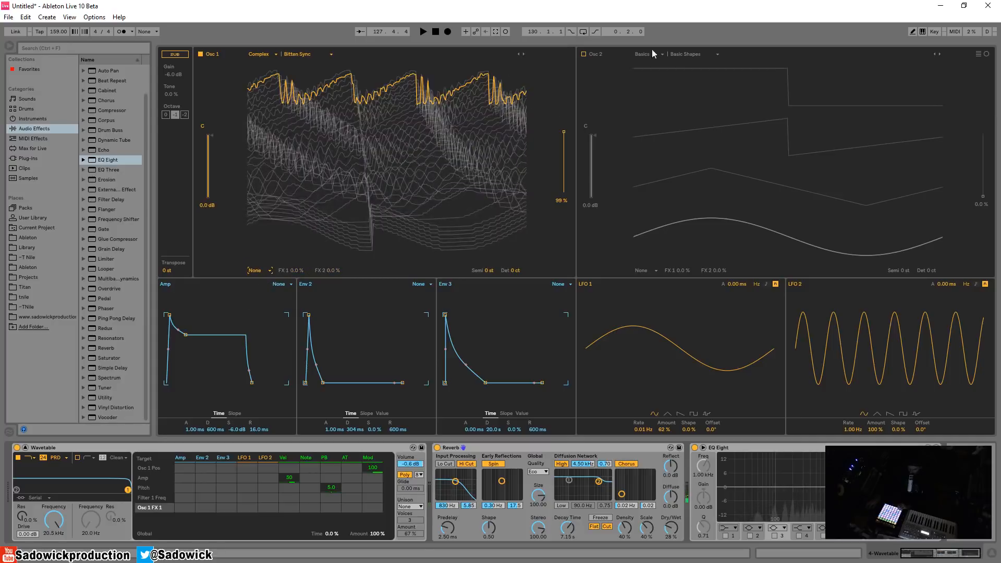
Step: Load the Dubstep Organ wavetable in Osc 1 at 74 % position, followed by Kicked, sweeping its position to 0.0 % and 46 %
click(523, 53)
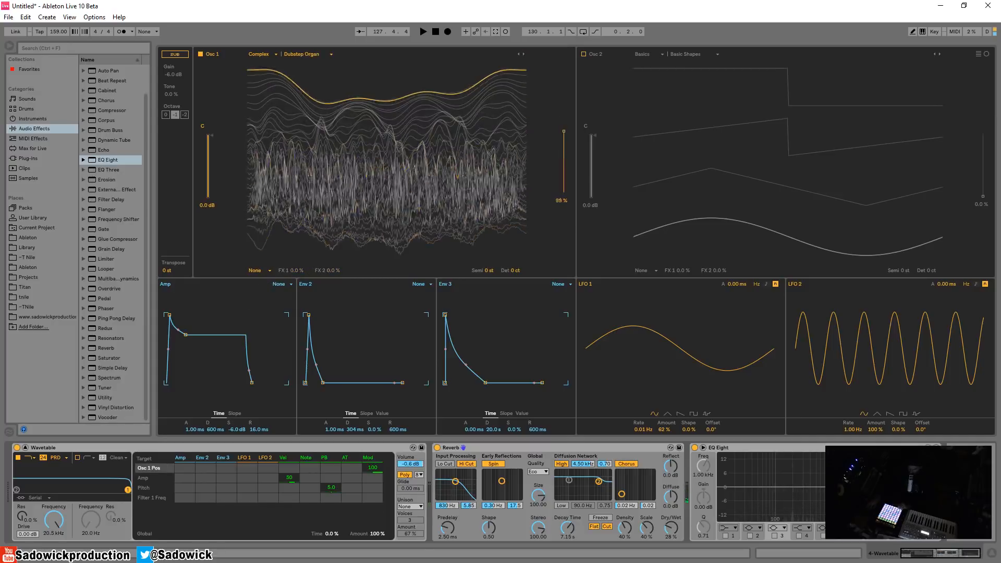
mouse_move(563, 138)
mouse_down()
mouse_move(564, 181)
mouse_move(563, 134)
mouse_move(563, 146)
mouse_up()
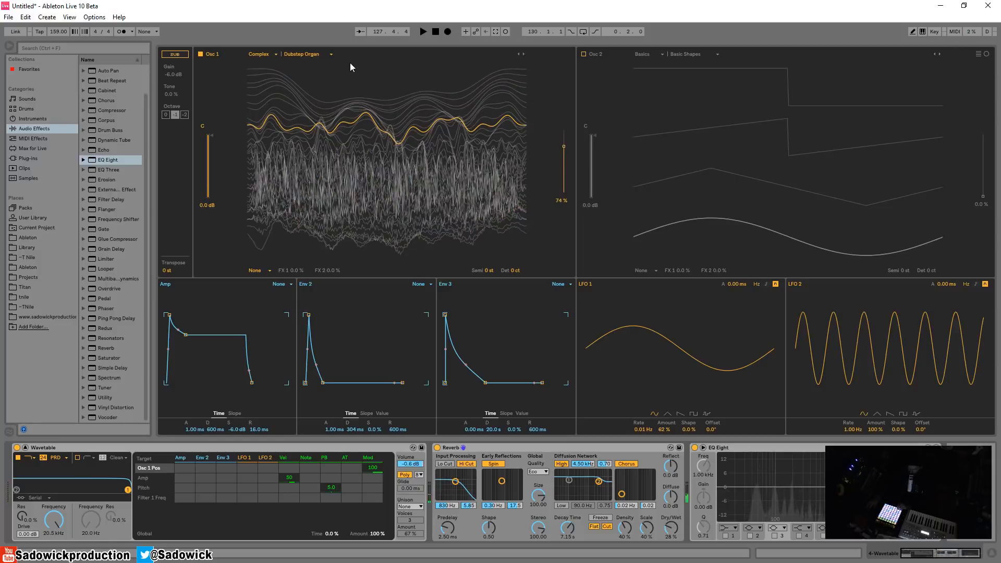
click(521, 54)
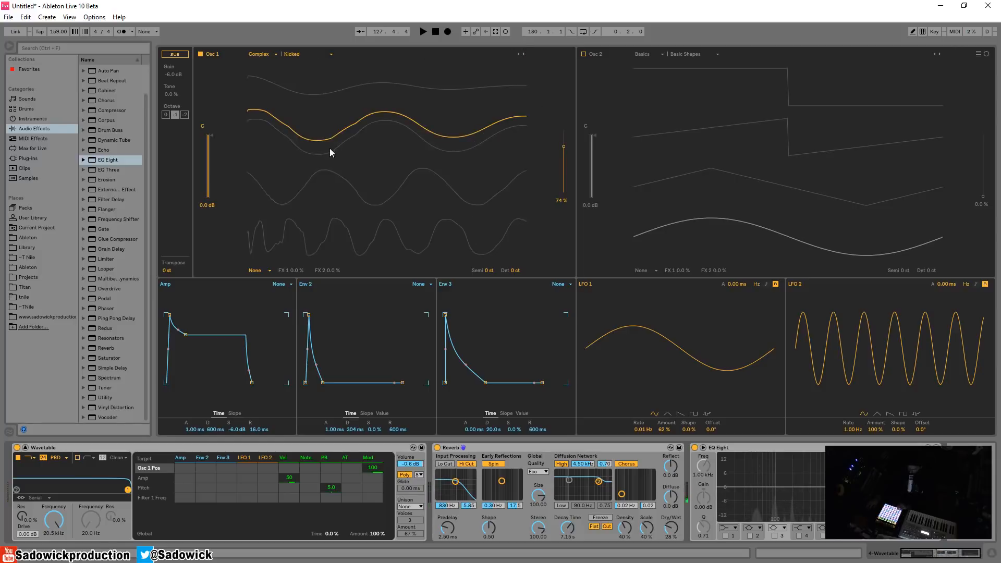
drag(329, 149, 517, 257)
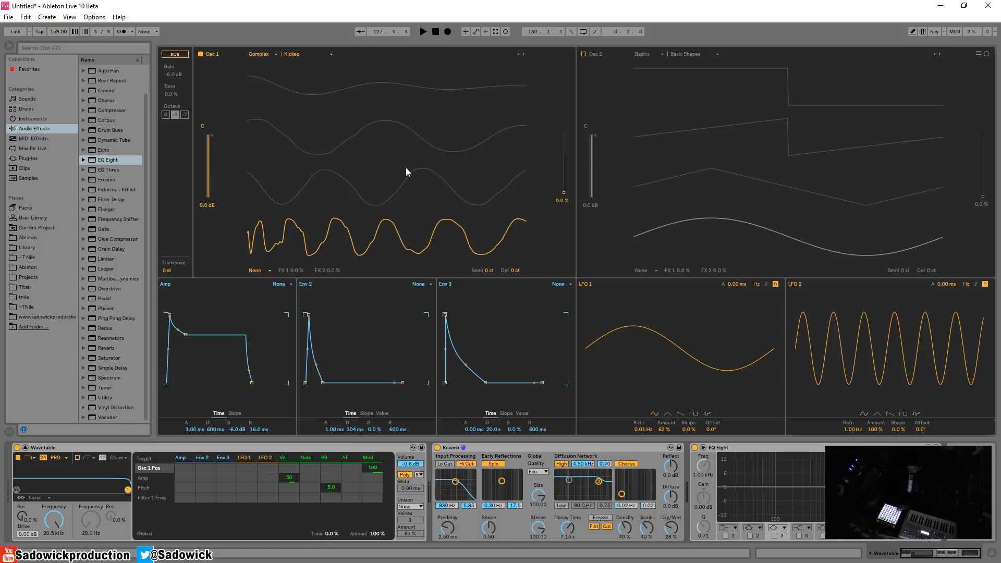
click(373, 170)
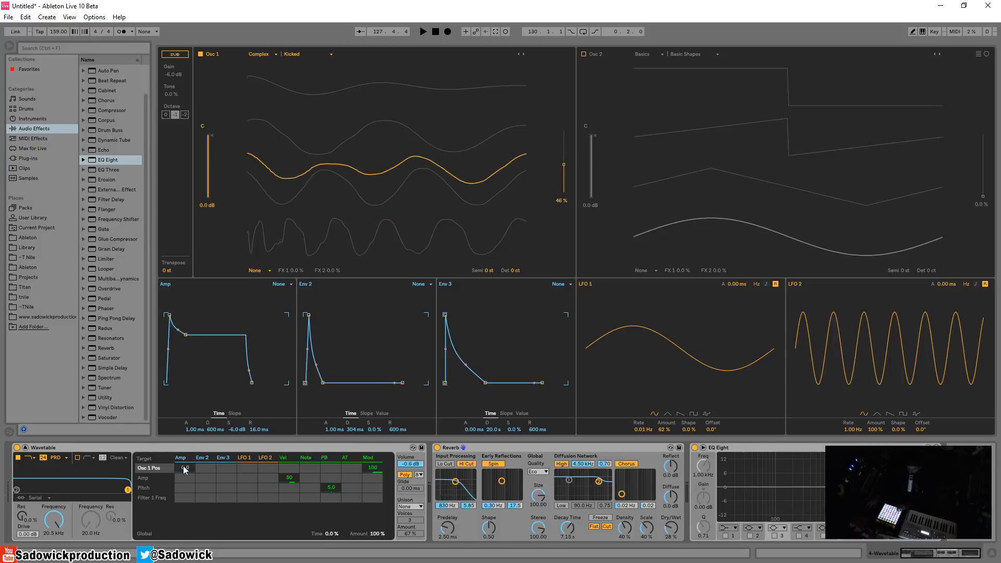
Step: Modulate the Kicked position from Env 2 by -100, shape Env 2 to 0.00 ms attack and 12.9 s decay, and reset the modulation
mouse_move(206, 468)
mouse_down()
mouse_move(206, 448)
mouse_move(206, 477)
mouse_up()
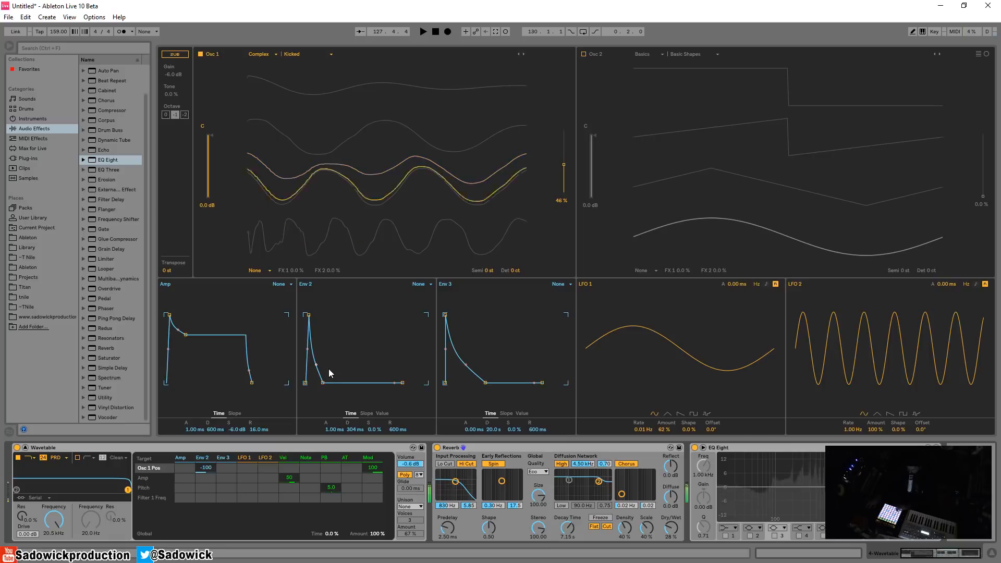
drag(309, 315, 305, 315)
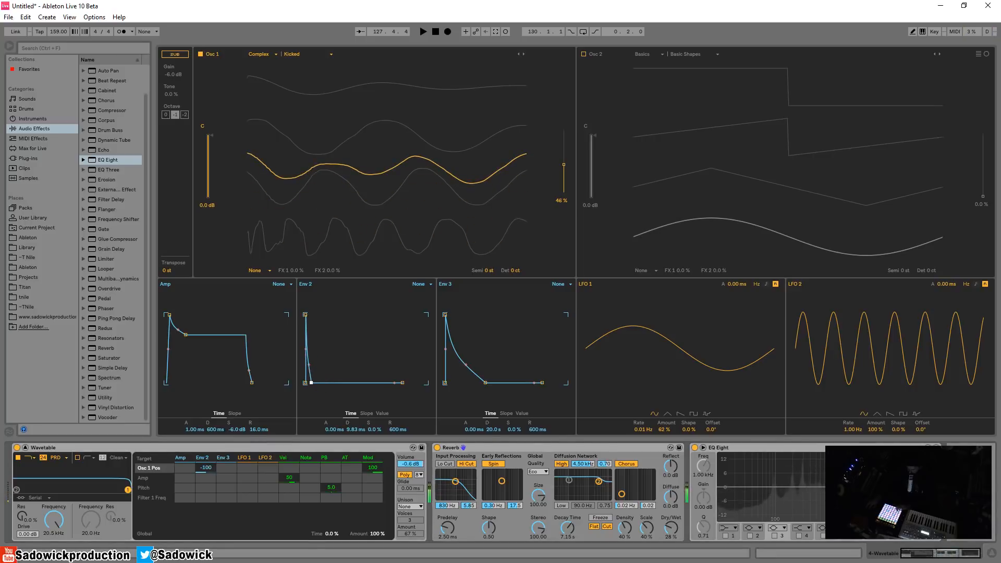
drag(311, 382, 317, 382)
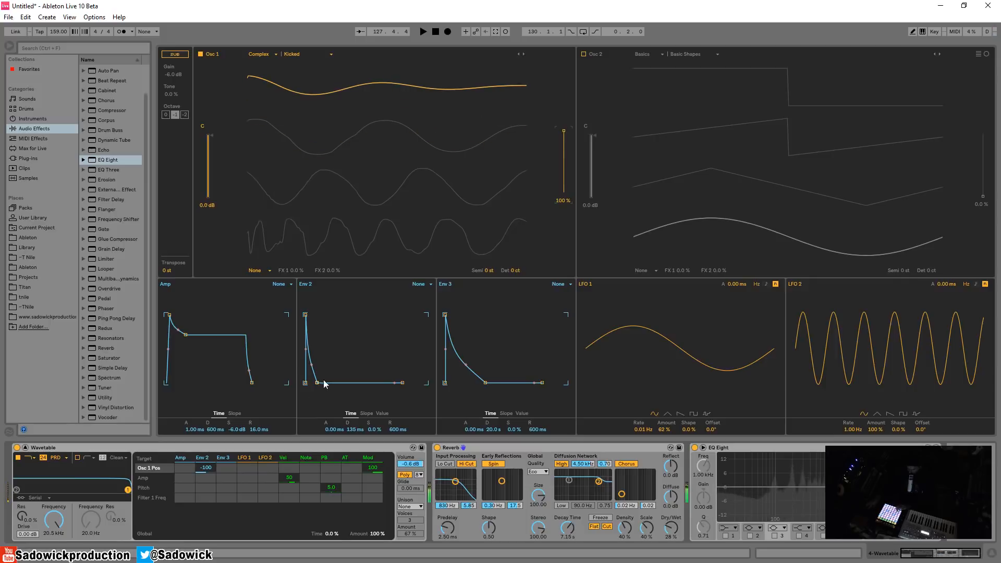
drag(314, 383, 335, 383)
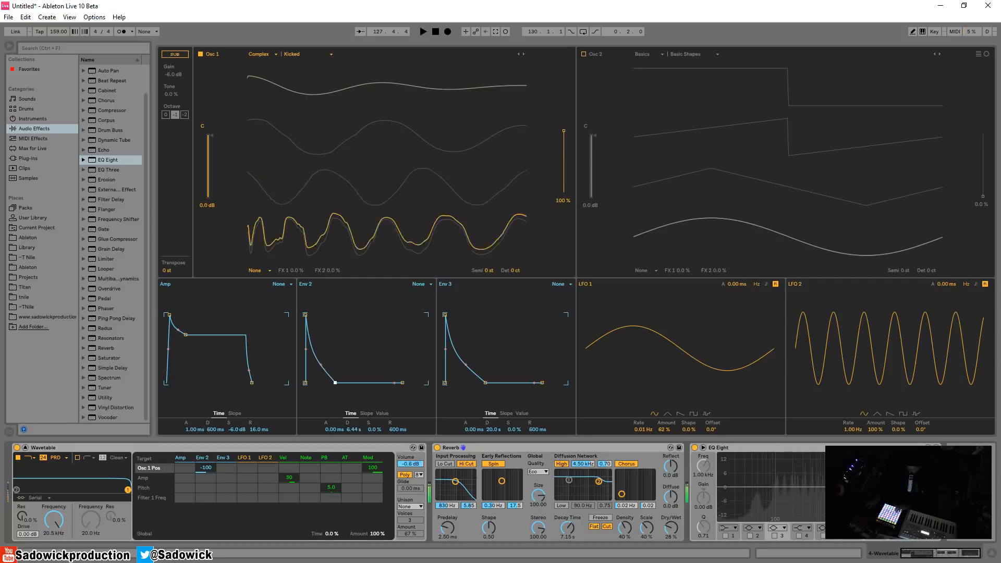
mouse_move(335, 383)
mouse_down()
mouse_move(322, 383)
mouse_move(342, 382)
mouse_up()
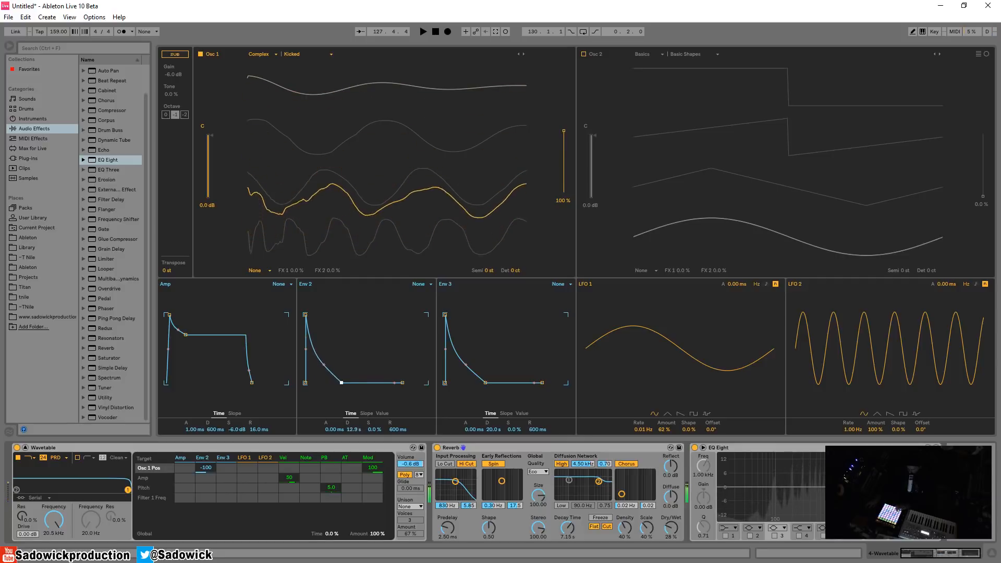
click(206, 470)
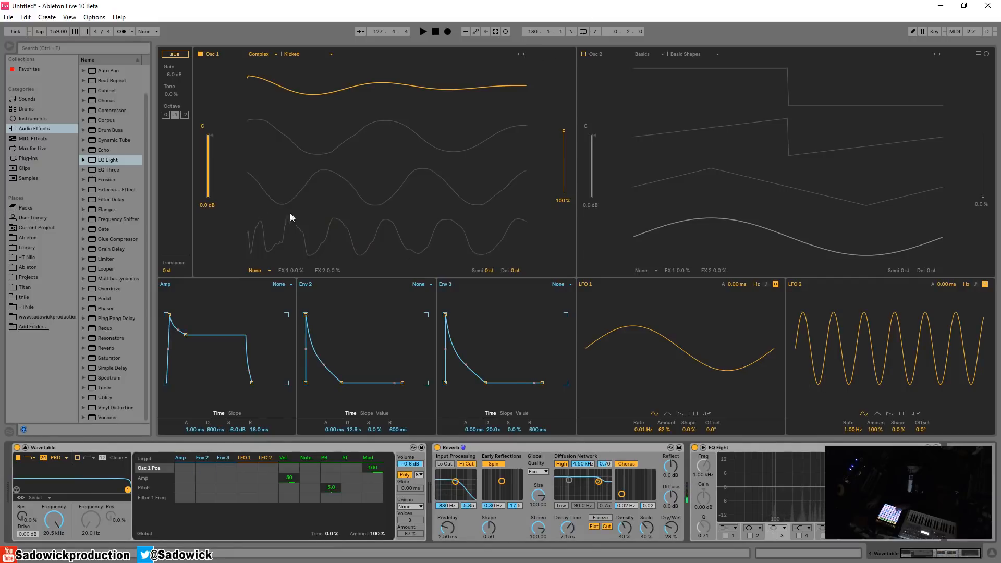
Step: Load the Menace wavetable in Osc 1, set its position to 57 % and collapse the Reverb
click(525, 52)
drag(370, 112, 371, 125)
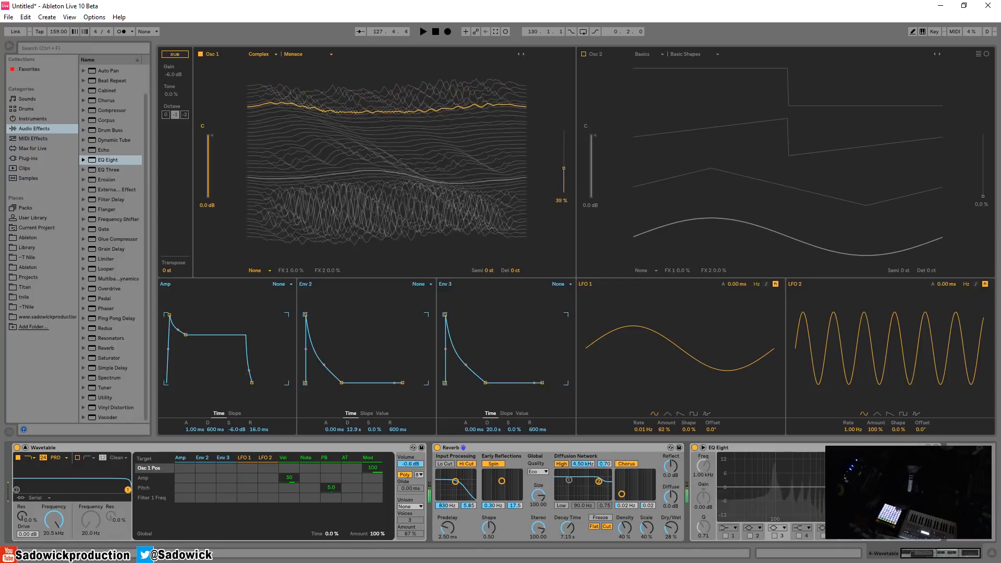
mouse_move(564, 168)
mouse_down()
mouse_move(563, 182)
mouse_move(563, 155)
mouse_up()
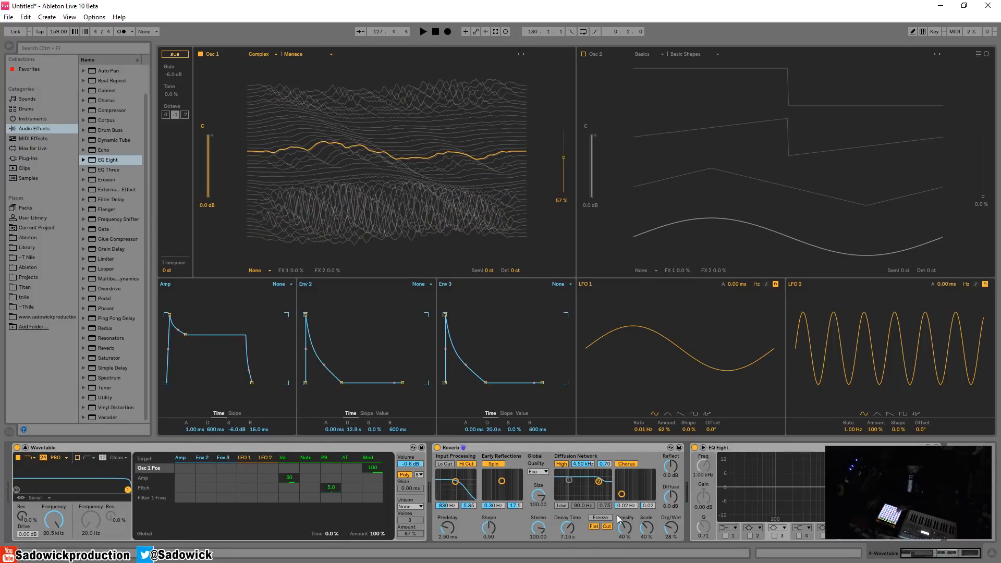
double_click(542, 449)
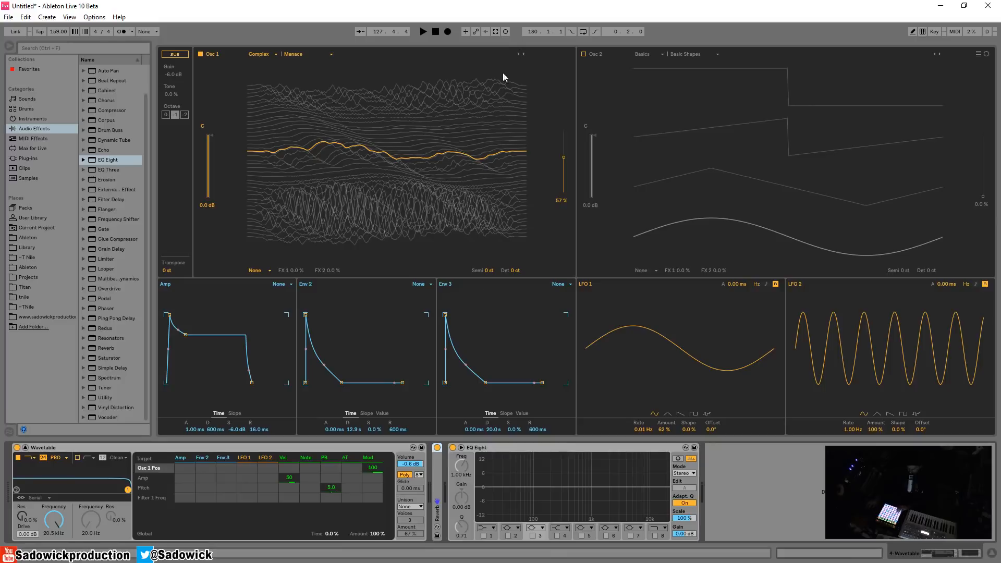
Step: Load the Noise Manipulator wavetable in Osc 1 at 33 % position, followed by Octa Phase at 2.9 %
click(523, 54)
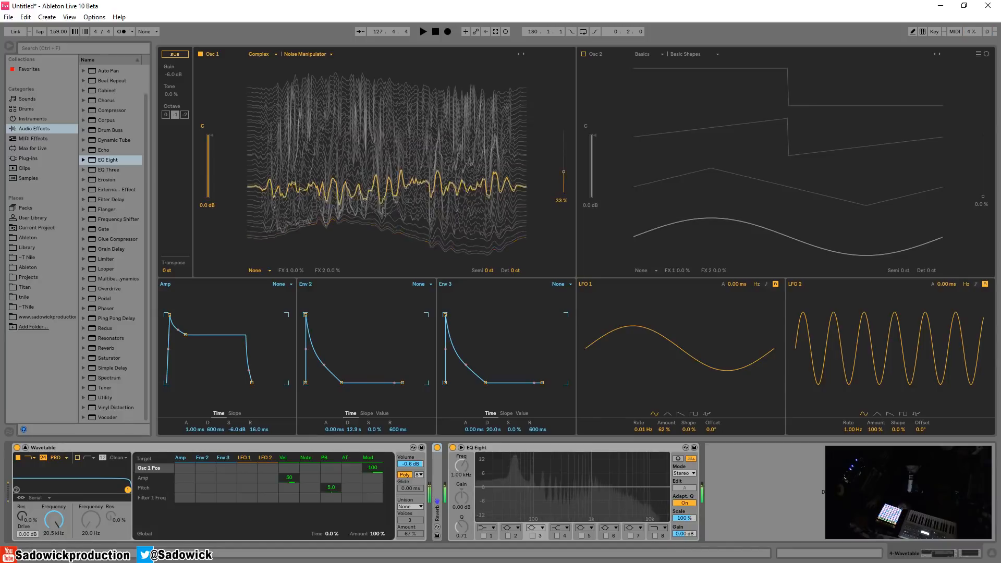
click(524, 55)
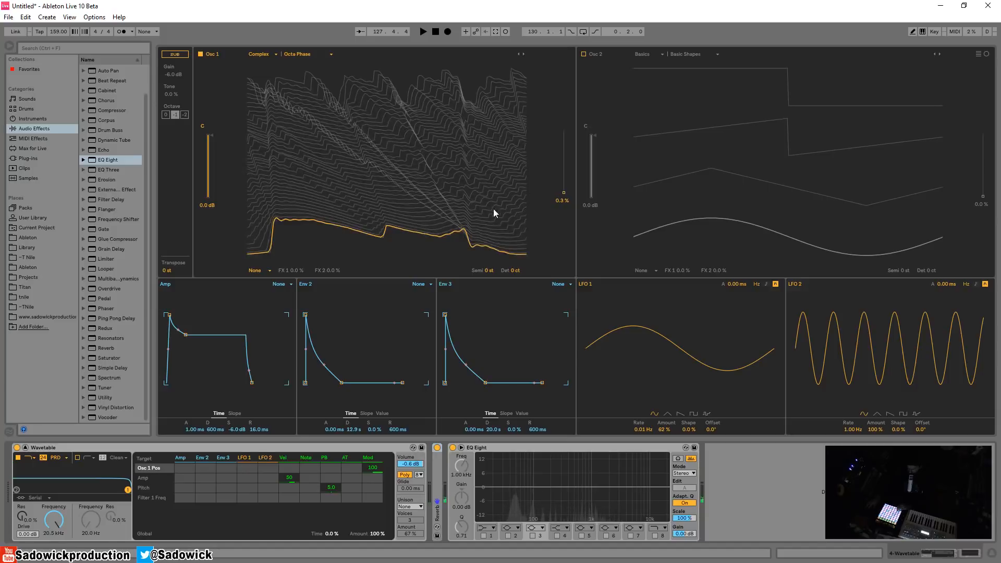
drag(379, 190, 439, 119)
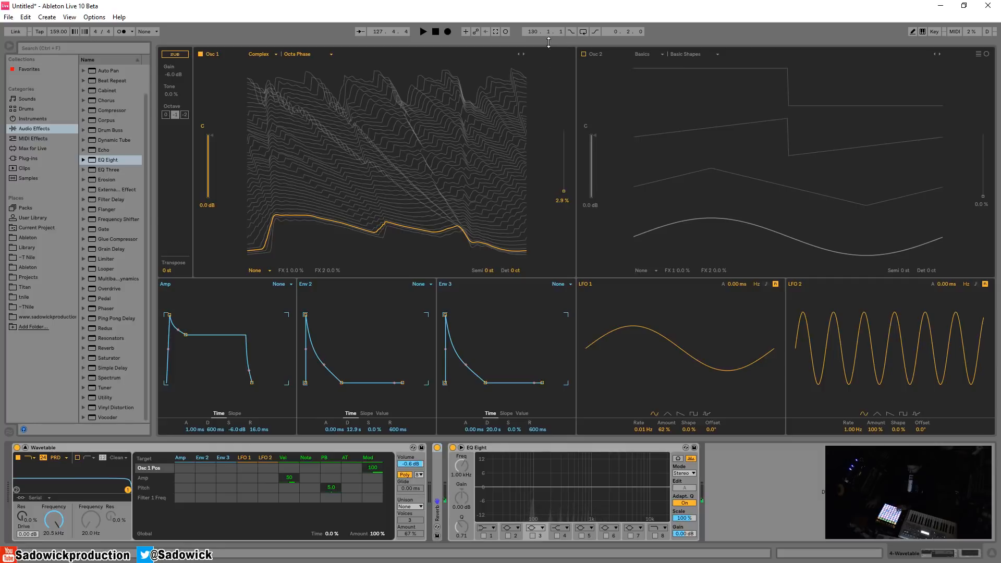
Step: Load the Plastic Shimmer wavetable in Osc 1 at 0.0 % position, followed by Ring Mod swept up to 100 %
click(524, 54)
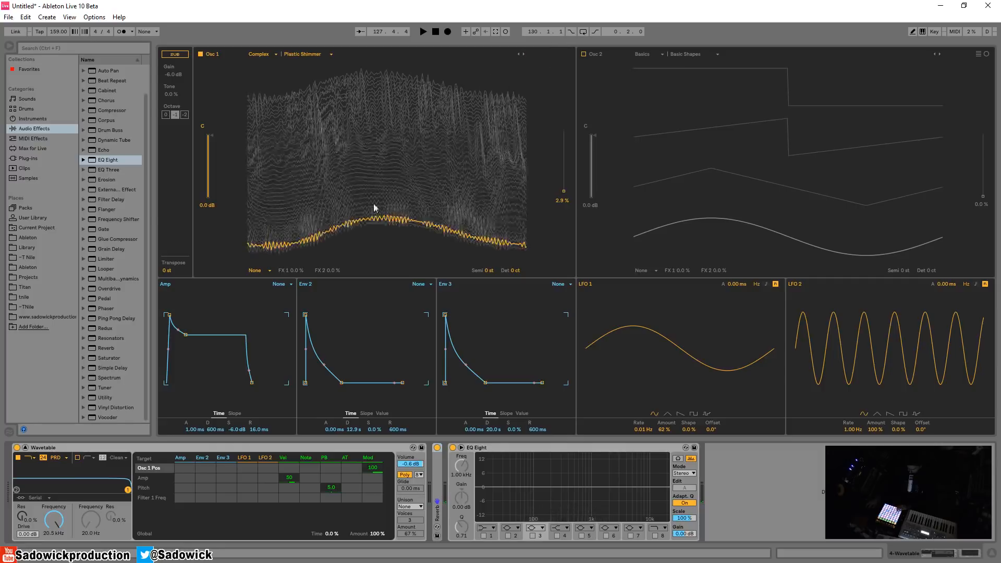
mouse_move(355, 226)
mouse_down()
mouse_move(355, 103)
mouse_move(355, 235)
mouse_up()
click(524, 54)
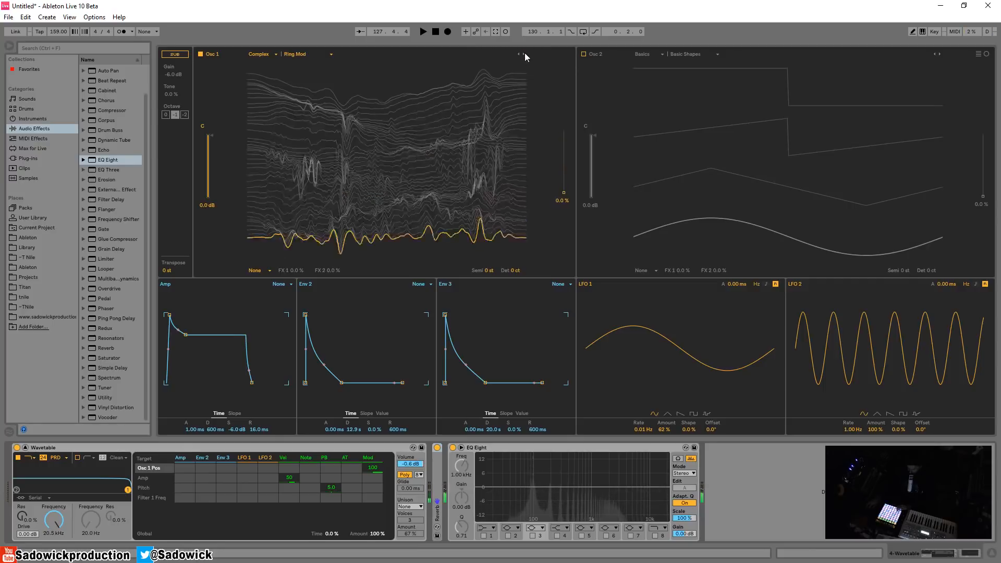
drag(385, 180, 450, 70)
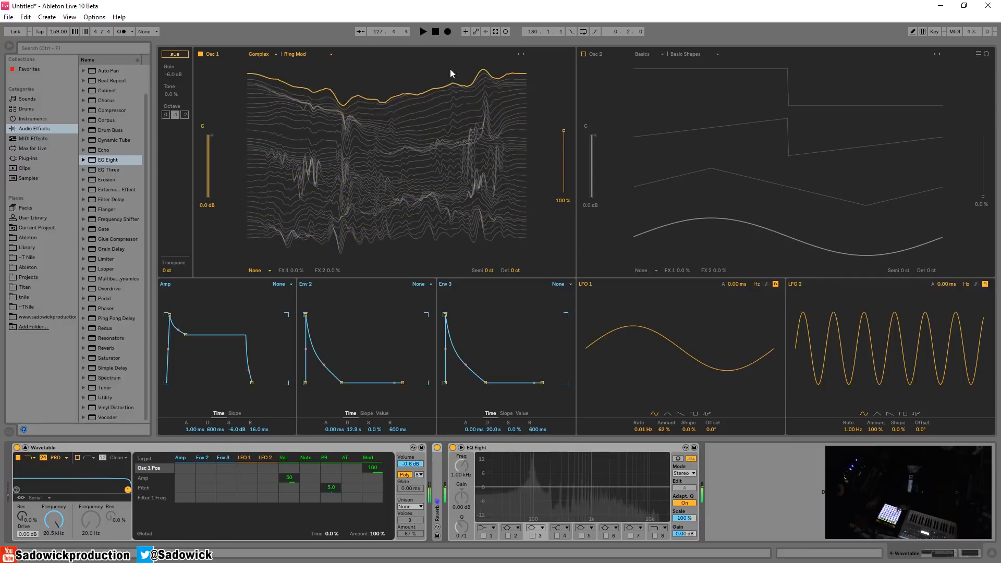
Step: Load the Ripped Sync wavetable in Osc 1 and set its position to 97 %
click(525, 53)
click(301, 55)
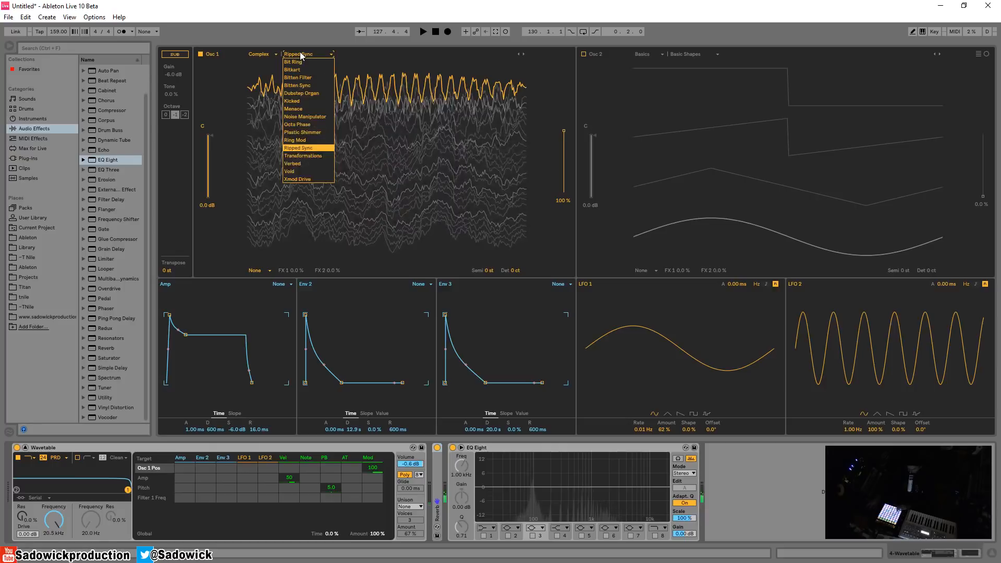
drag(399, 103, 350, 58)
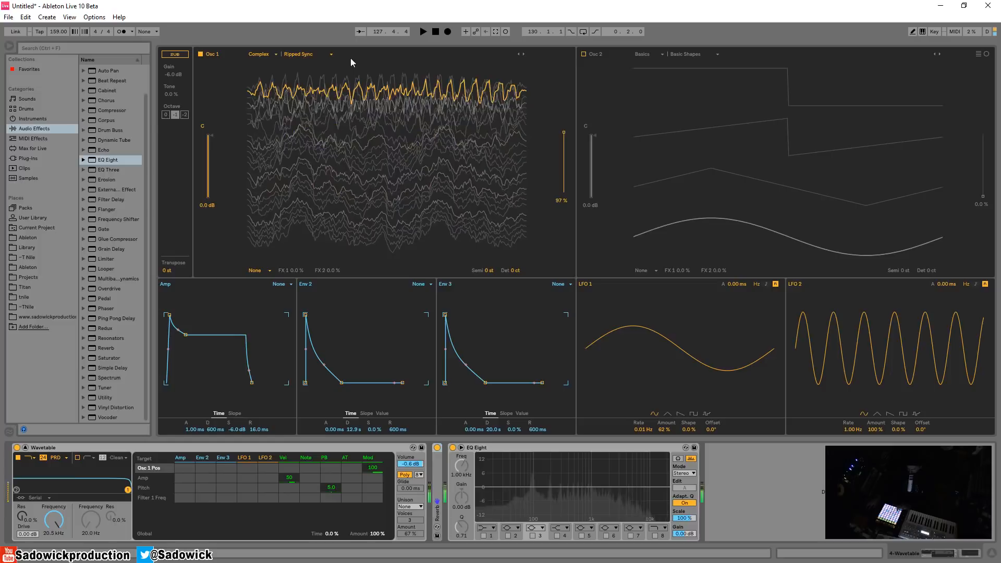
Step: Load the Transformations wavetable in Osc 1 and sweep its position, followed by Verbed at 35 %
click(523, 54)
drag(339, 154, 487, 55)
click(524, 54)
drag(458, 125, 387, 89)
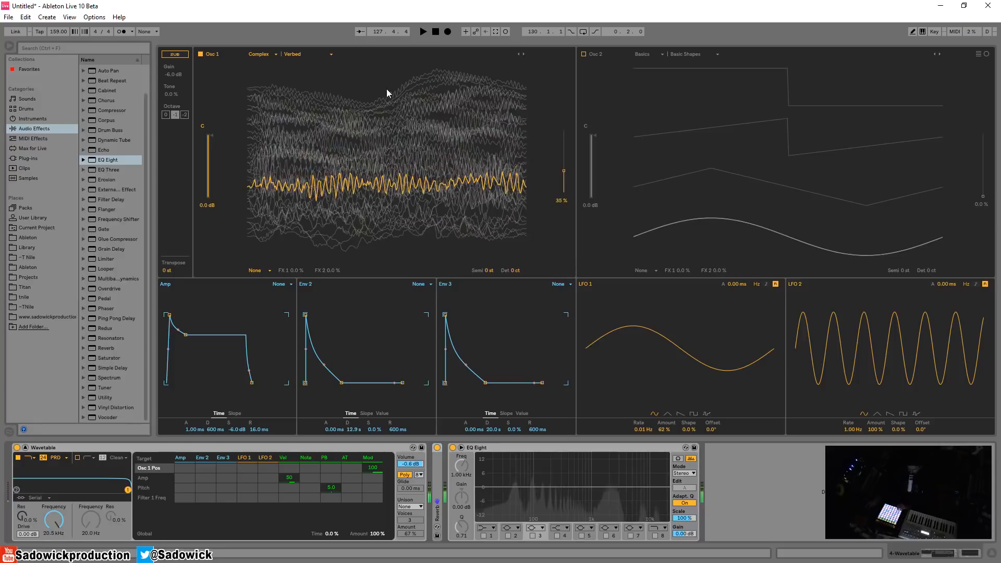
Step: Load the Void wavetable in Osc 1 at 3.4 % position, followed by Xmod Drive at 14 %
click(524, 54)
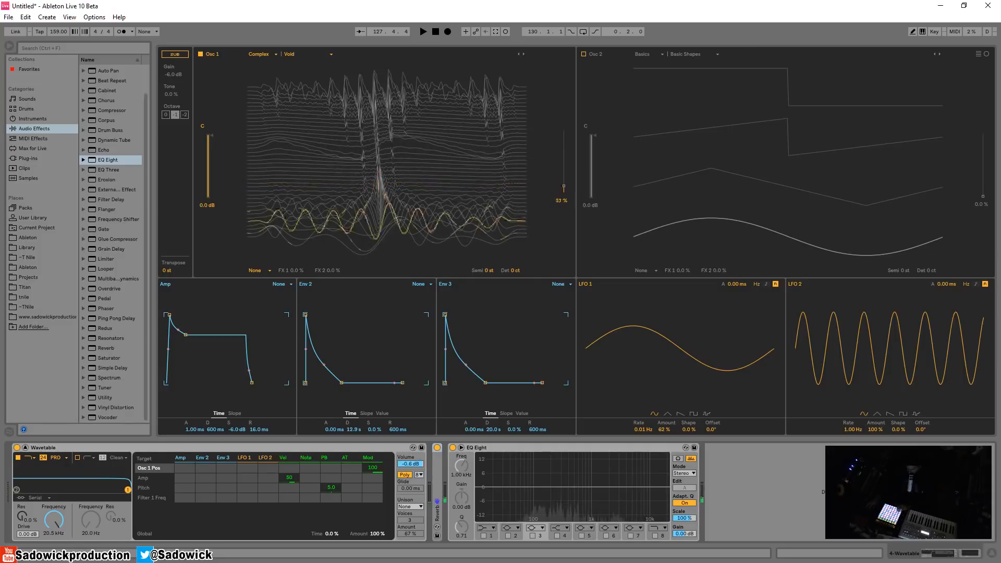
drag(564, 170, 563, 190)
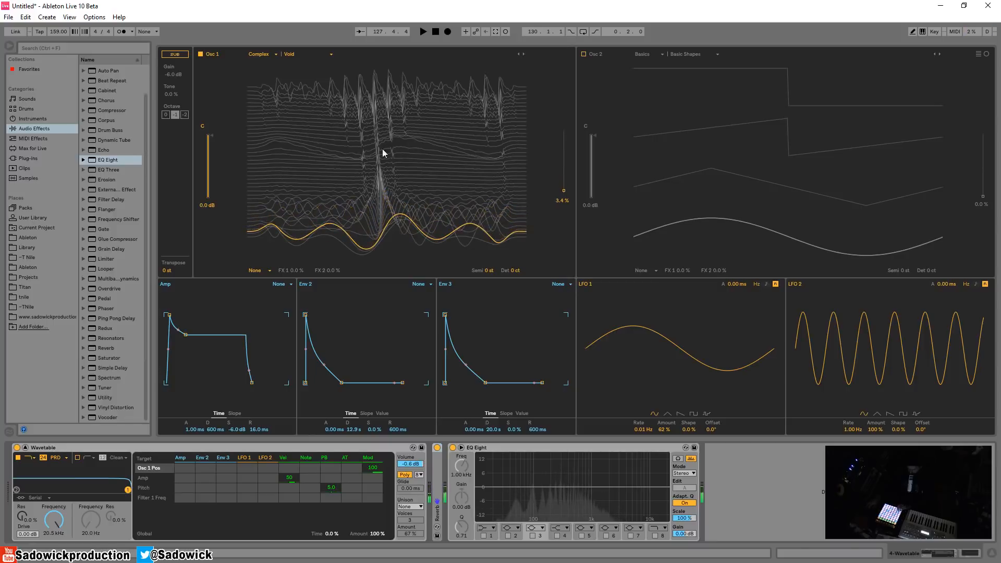
click(524, 53)
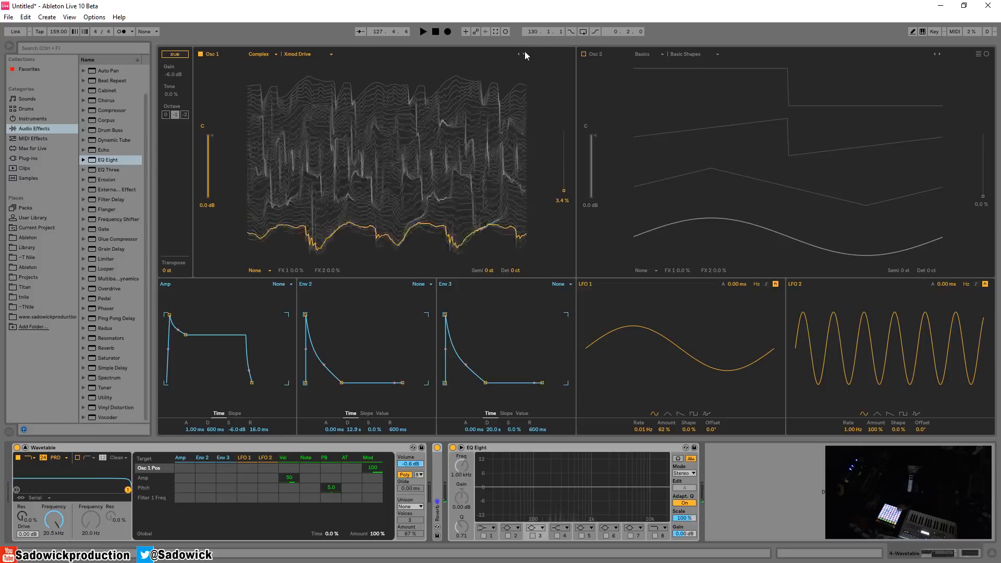
mouse_move(424, 135)
mouse_down()
mouse_move(425, 100)
mouse_move(424, 130)
mouse_up()
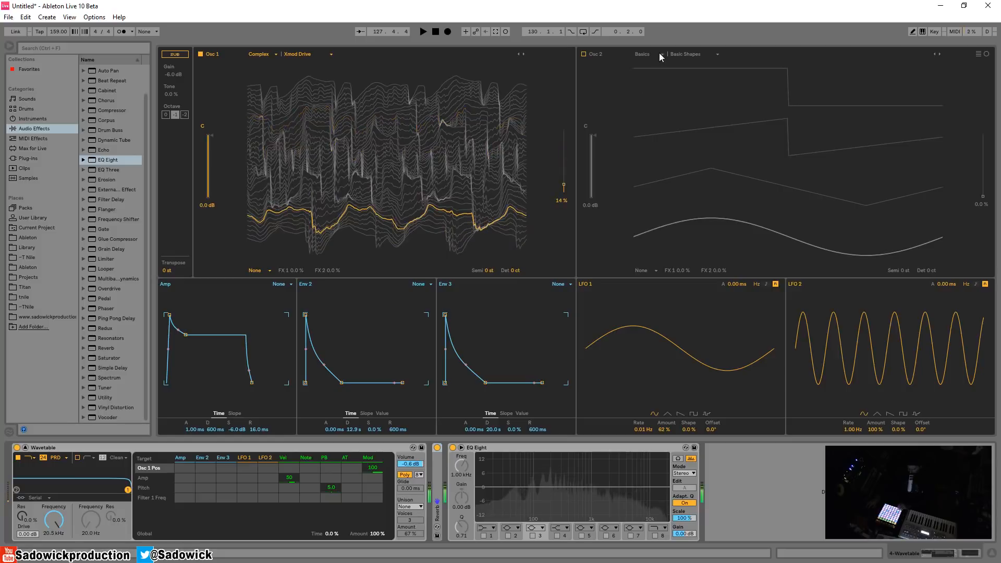
Step: Load the Clipped Sweep wavetable from the Distortion category in Osc 1 at 89 % position and lower the Wavetable volume to -4.1 dB
click(524, 54)
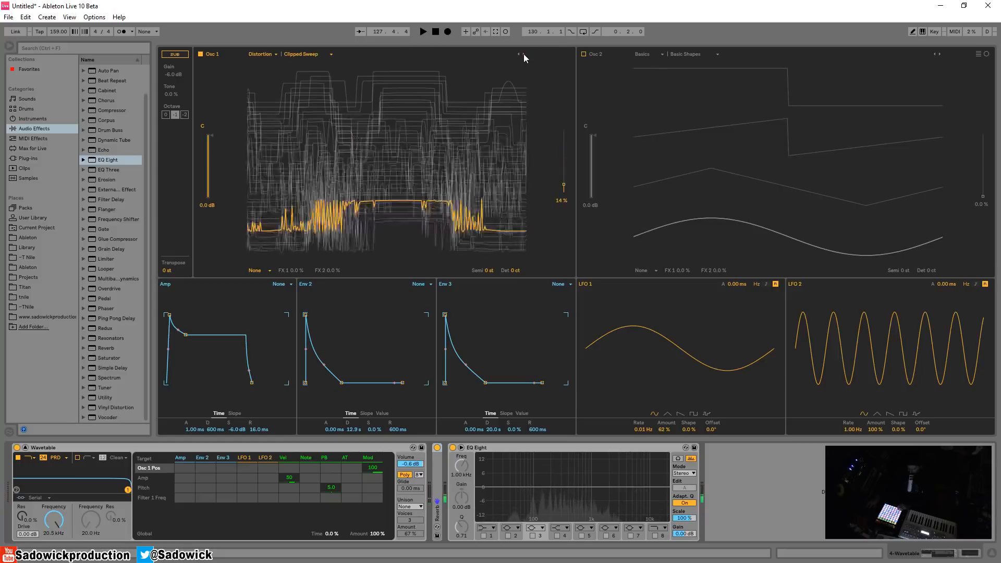
drag(323, 170, 324, 149)
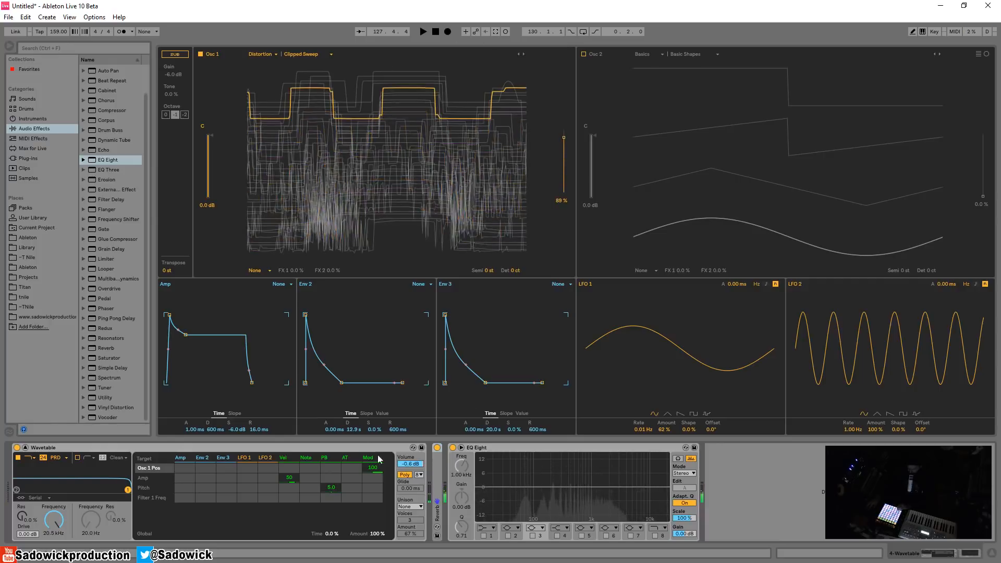
drag(404, 467, 403, 477)
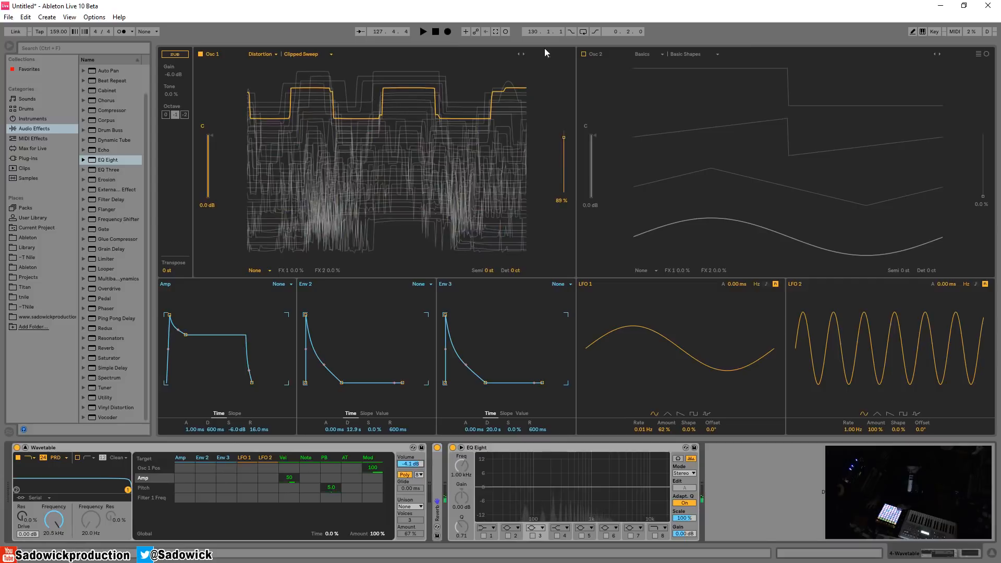
Step: Load the Brutal Metal wavetable in Osc 1 at 4.9 % position, followed by DP Fold at 23 %
click(523, 54)
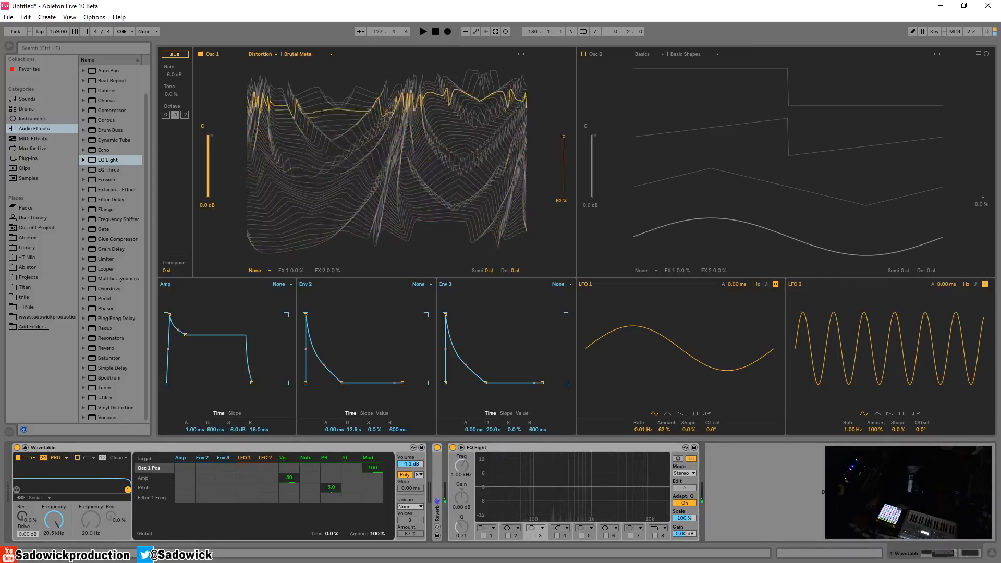
drag(563, 131, 564, 189)
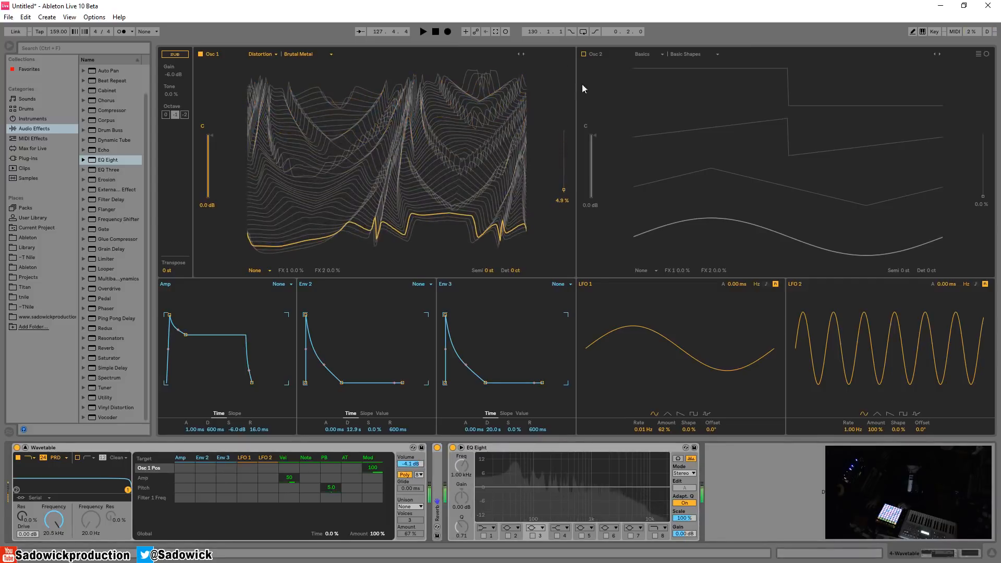
click(524, 53)
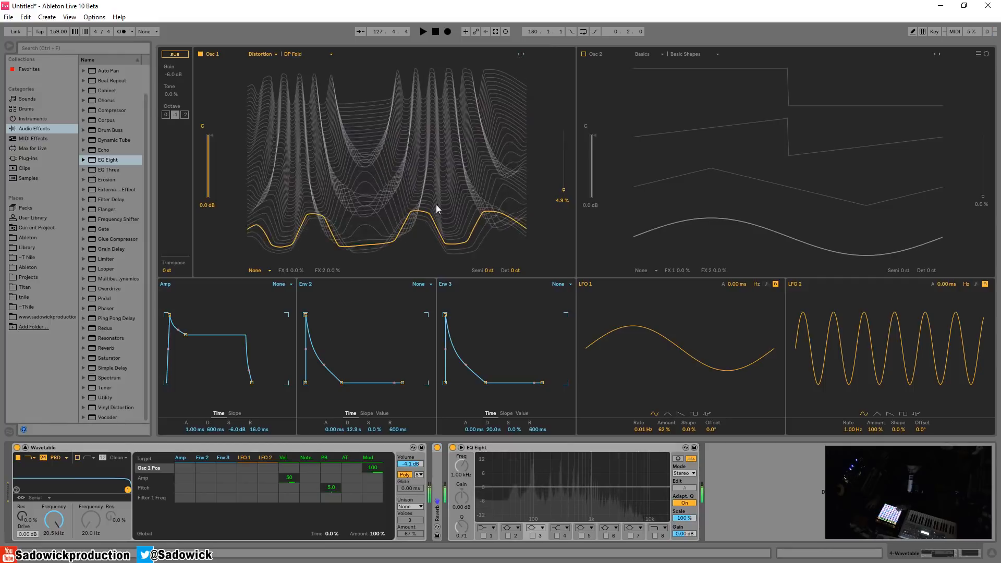
drag(436, 205, 515, 205)
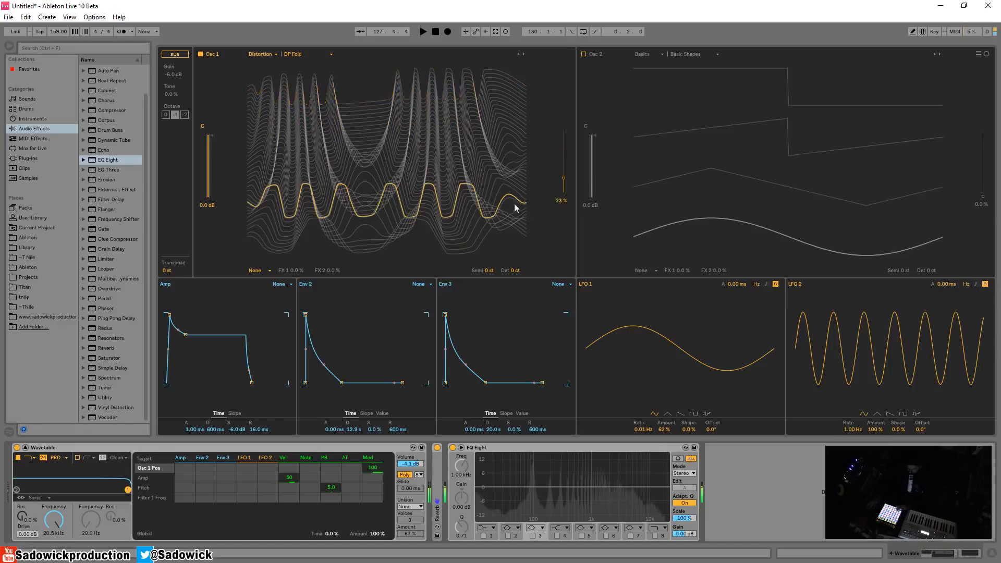
Step: Load the Westcoast Fold wavetable in Osc 1 at 100 % position, followed by JN60 Bitter at 100 %
click(523, 54)
drag(402, 127, 402, 47)
click(304, 54)
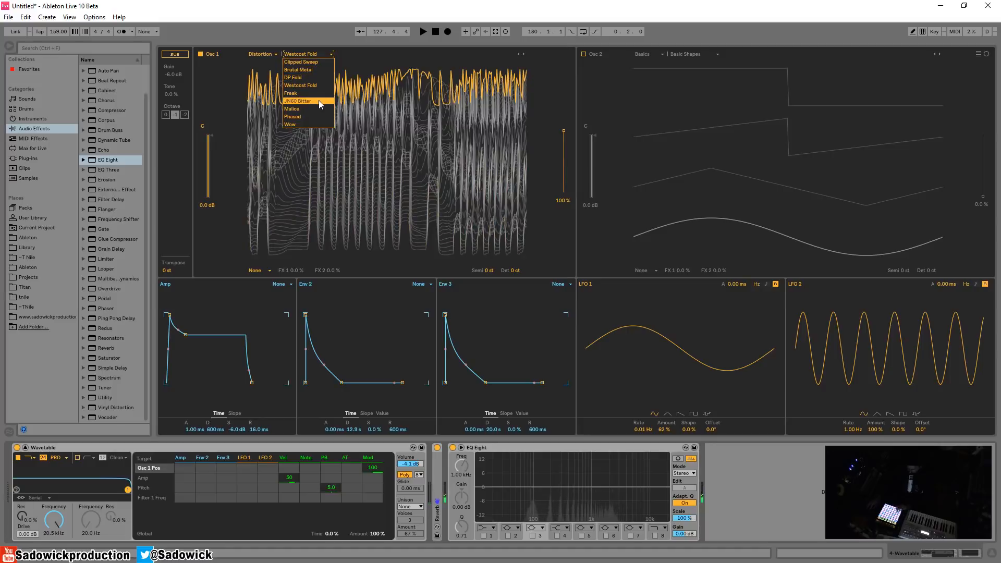
click(319, 102)
mouse_move(335, 94)
mouse_down()
mouse_move(335, 183)
mouse_move(335, 105)
mouse_up()
drag(523, 83, 523, 71)
Step: Load the Wow wavetable in Osc 1 and lower its position to 35 %
click(317, 54)
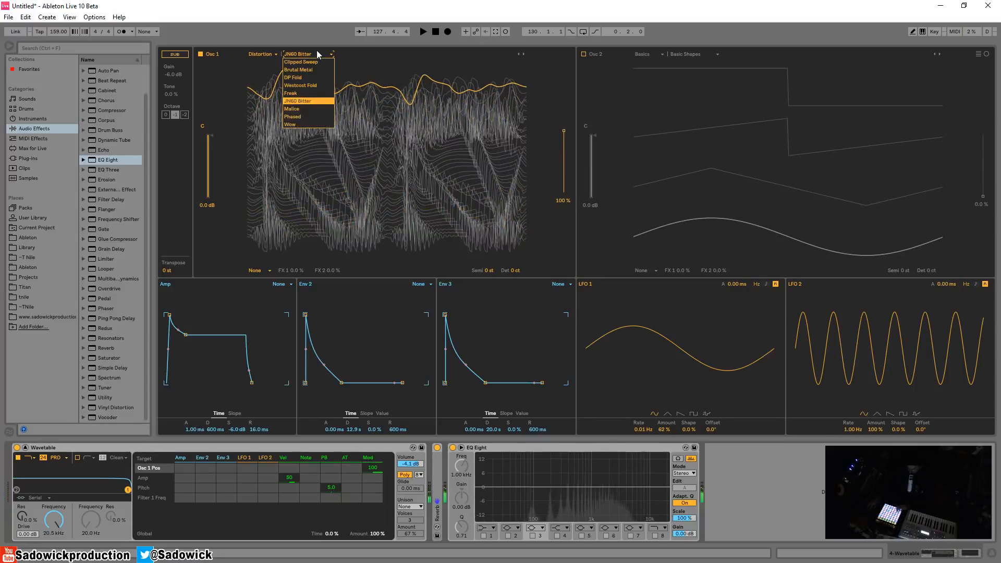
click(312, 125)
drag(313, 126, 312, 182)
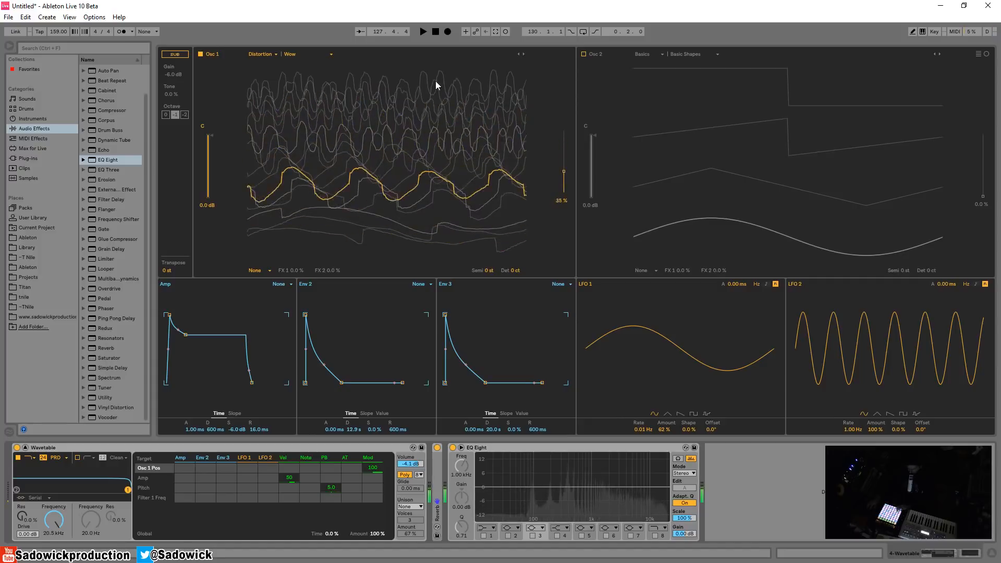
Step: Load Modern Sweep 1 from the Filter category in Osc 1 at 100 % position, followed by Modern Sweep 2 at 83 %
click(260, 56)
click(260, 90)
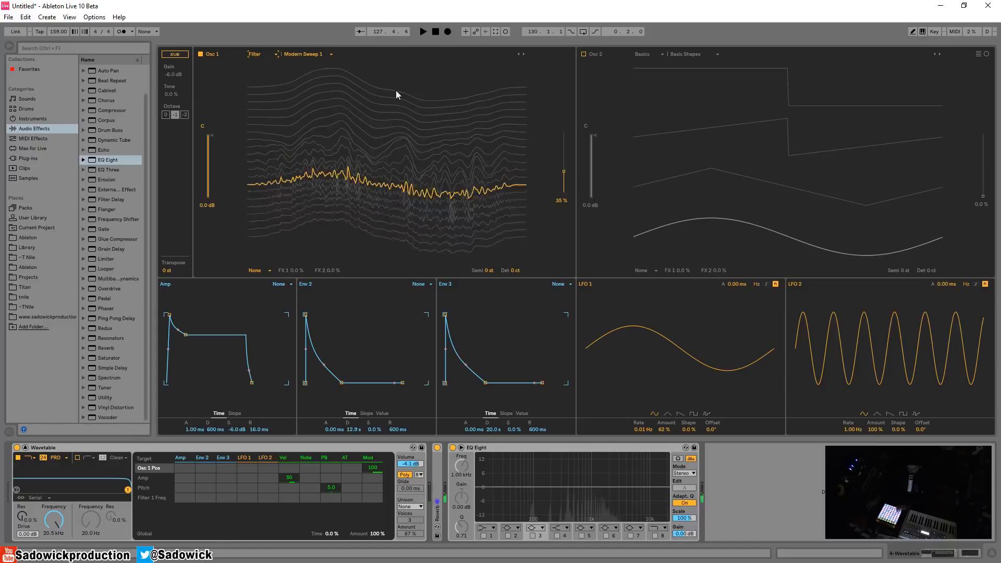
drag(396, 89, 396, 51)
drag(552, 78, 552, 72)
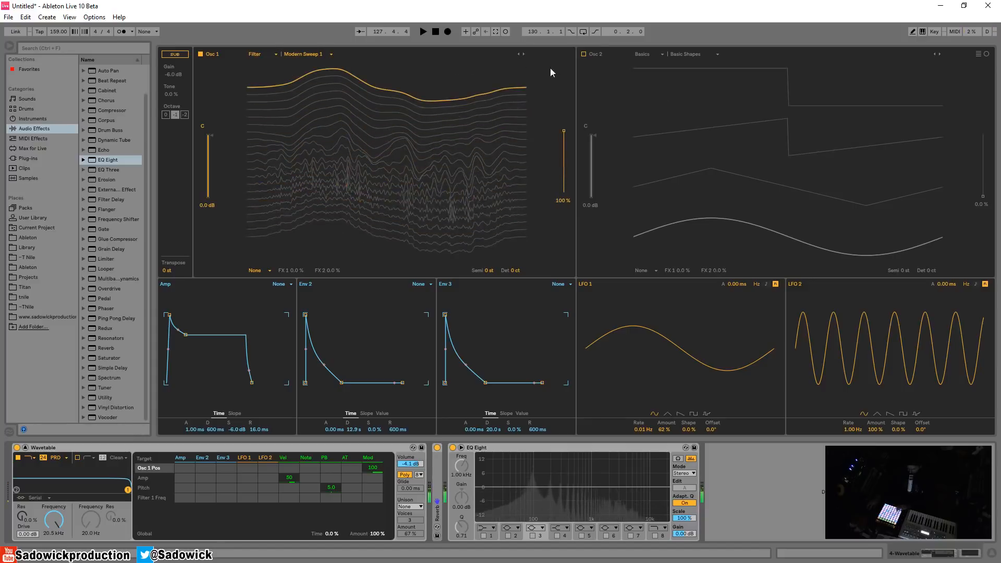
click(524, 54)
drag(322, 89, 517, 79)
Step: Load the Acid Saw wavetable in Osc 1 and bring its position down to 0.0 %
click(316, 53)
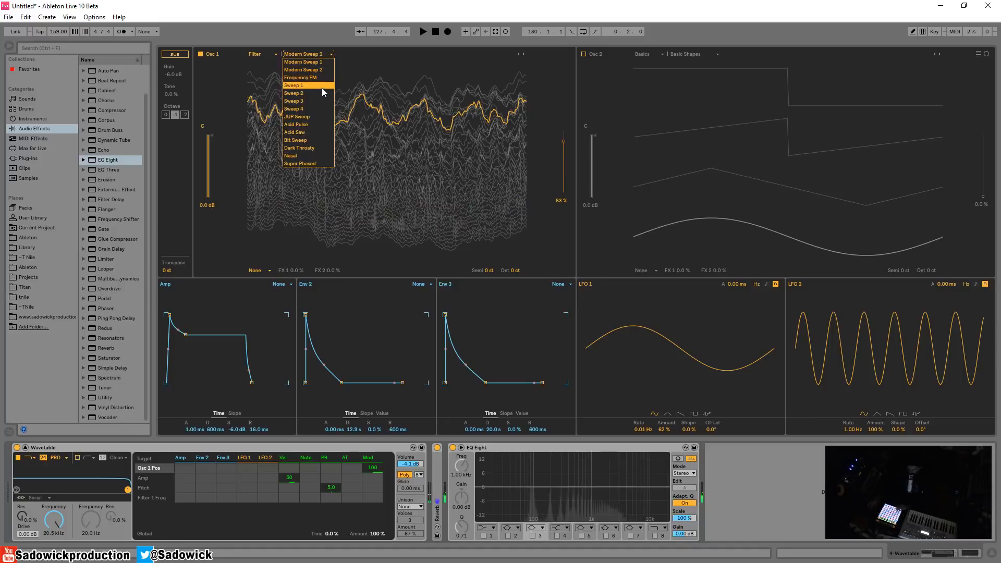
click(306, 133)
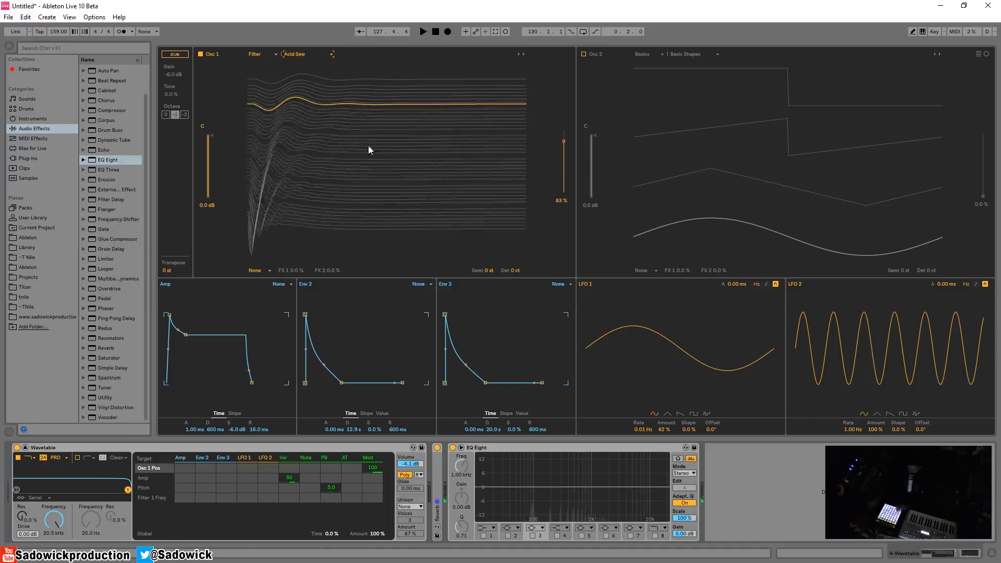
drag(333, 113, 333, 228)
mouse_move(407, 255)
mouse_down()
mouse_move(408, 136)
mouse_move(407, 256)
mouse_up()
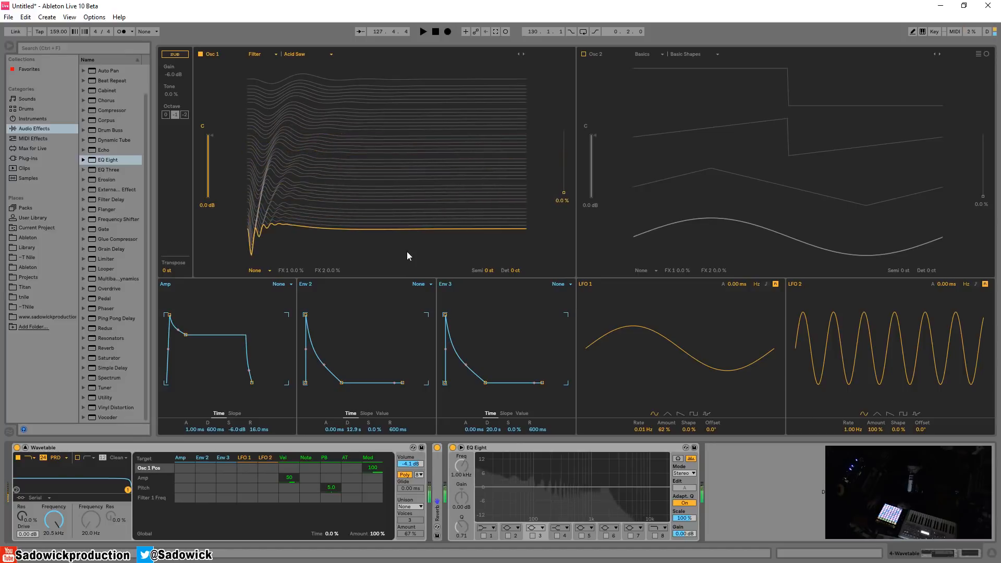
Step: Set Env 2's decay to 1.32 s and its Osc 1 position modulation to 84, followed by -100 with the position at 100 %
drag(224, 470, 225, 527)
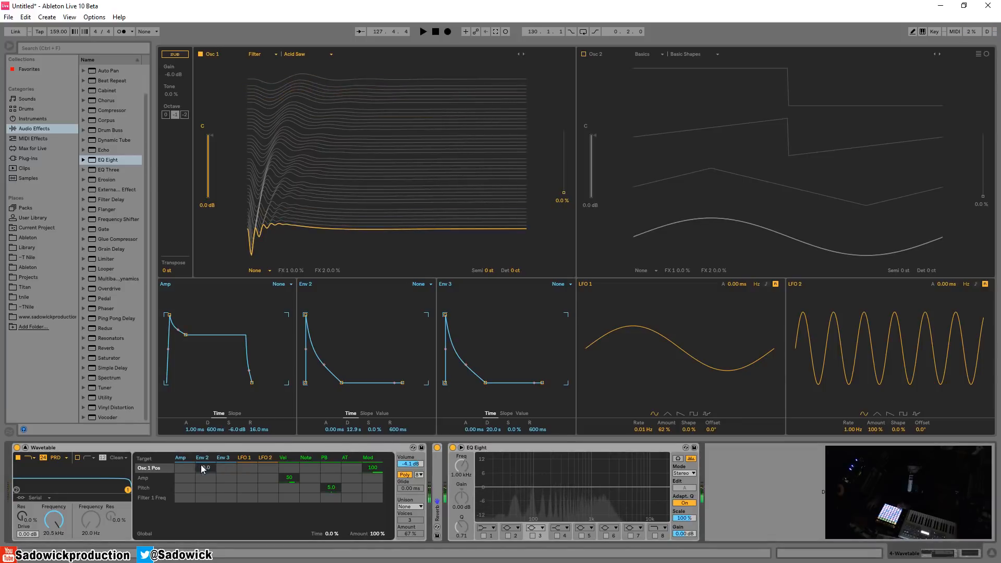
drag(203, 465, 334, 382)
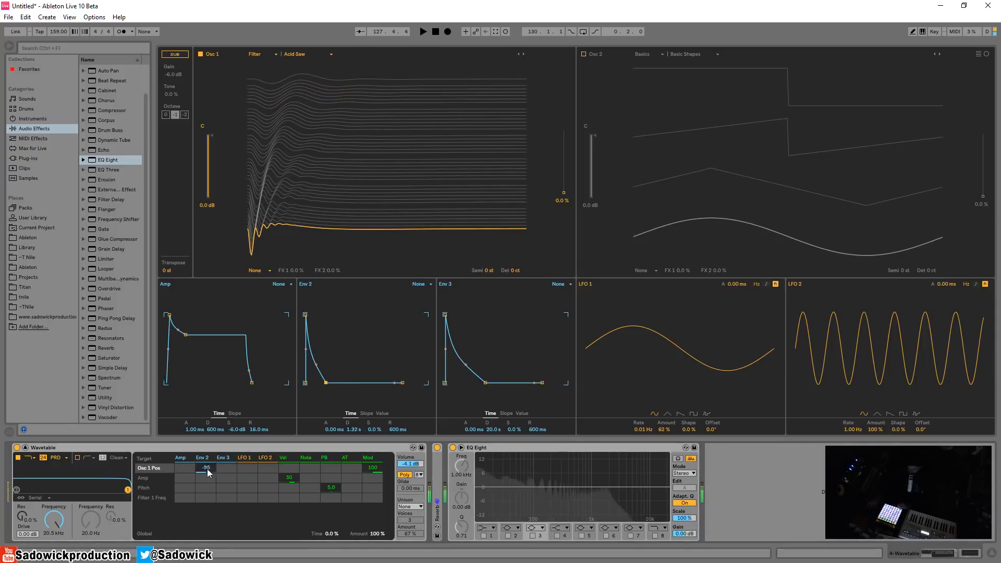
drag(208, 472, 208, 422)
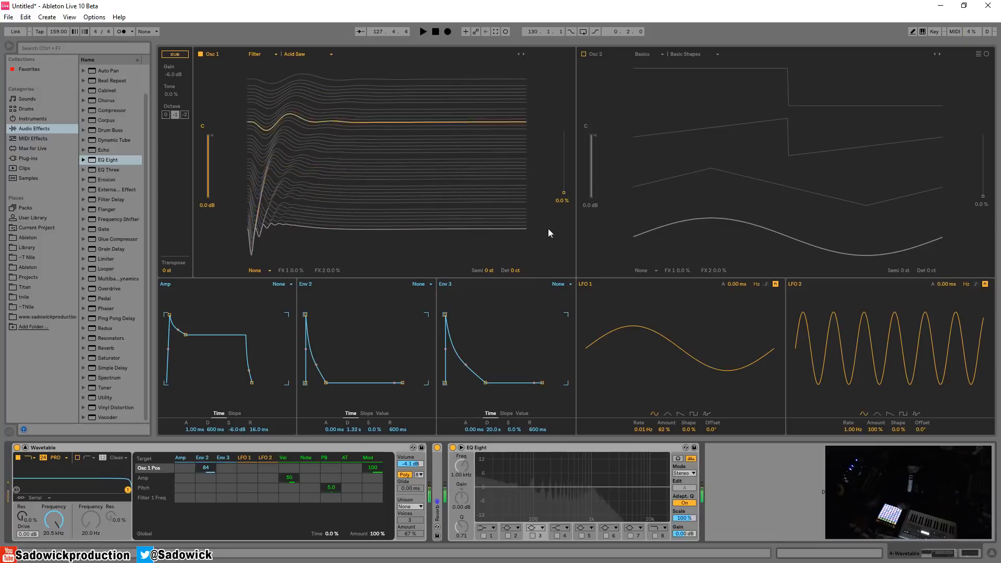
drag(563, 192, 563, 135)
drag(206, 468, 207, 469)
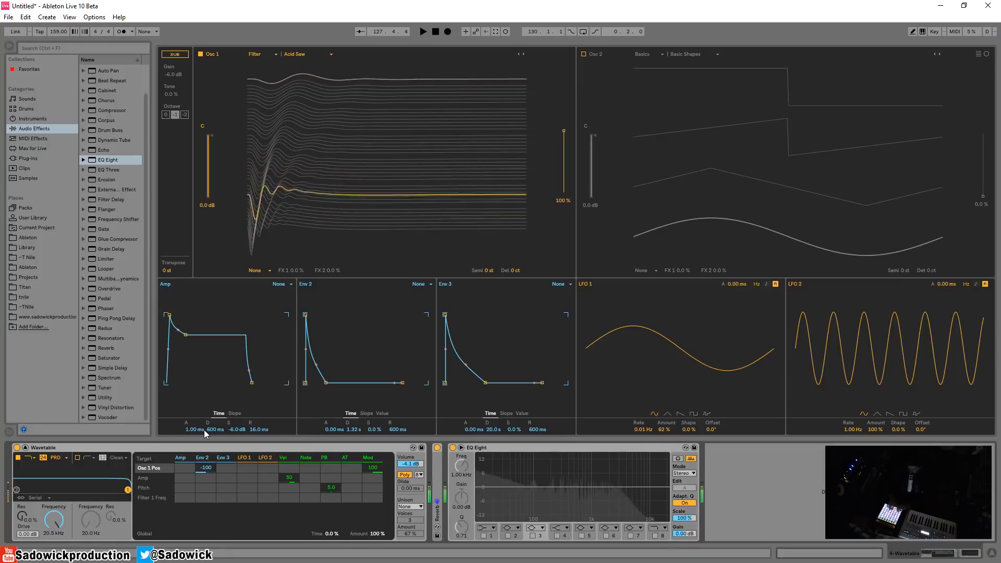
Step: Show the wavetables in the circular view, load Bit Sweep in Osc 1, and return to the linear view
click(986, 54)
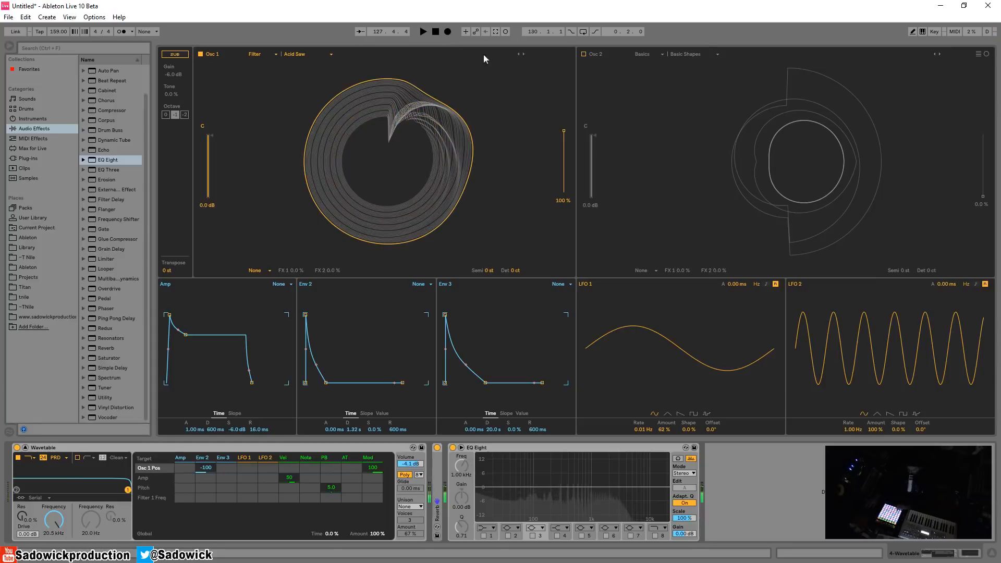
click(523, 54)
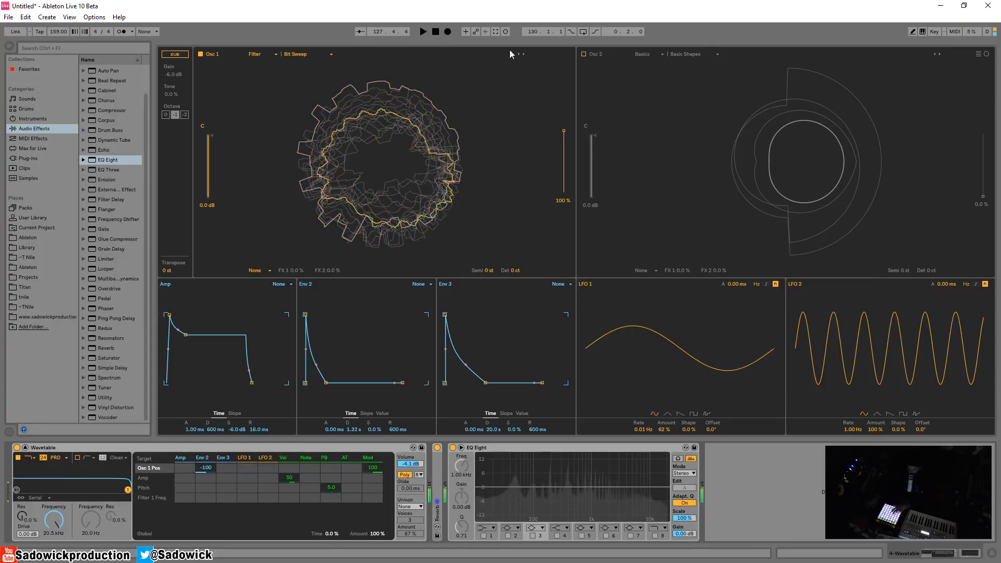
click(978, 55)
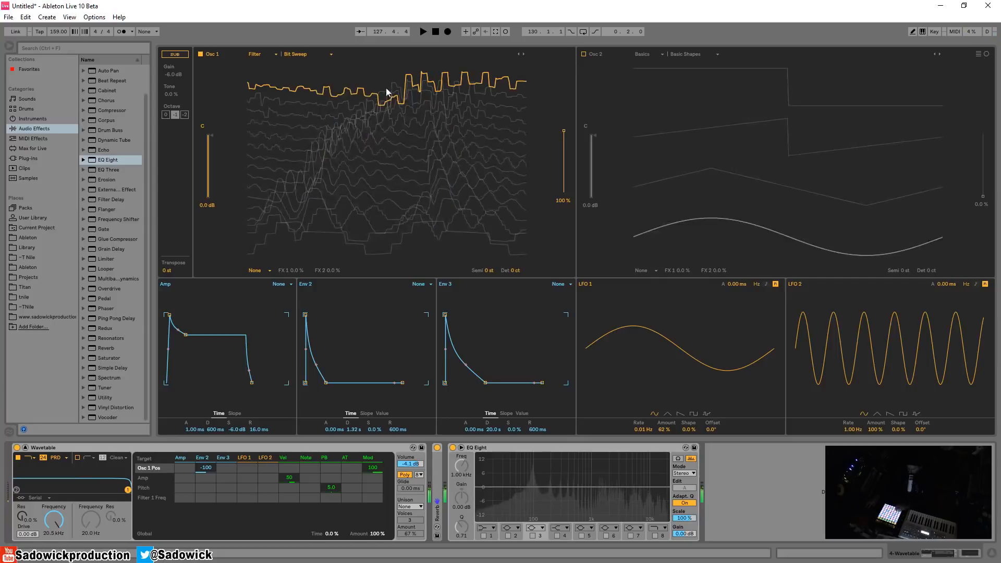
Step: Step Osc 1 through the Dark Throaty, Nasal and Super Phased wavetables
click(524, 54)
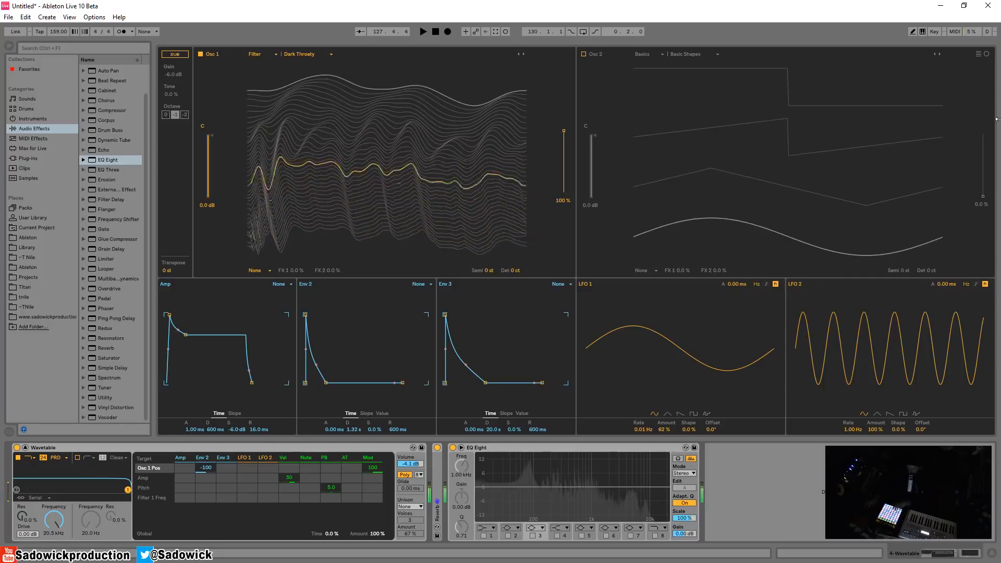
click(525, 54)
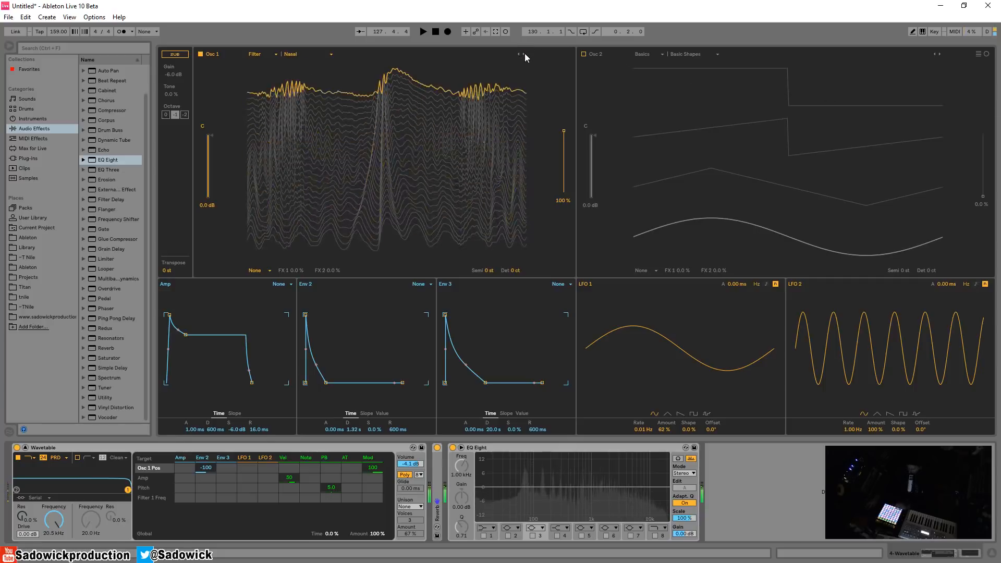
click(524, 53)
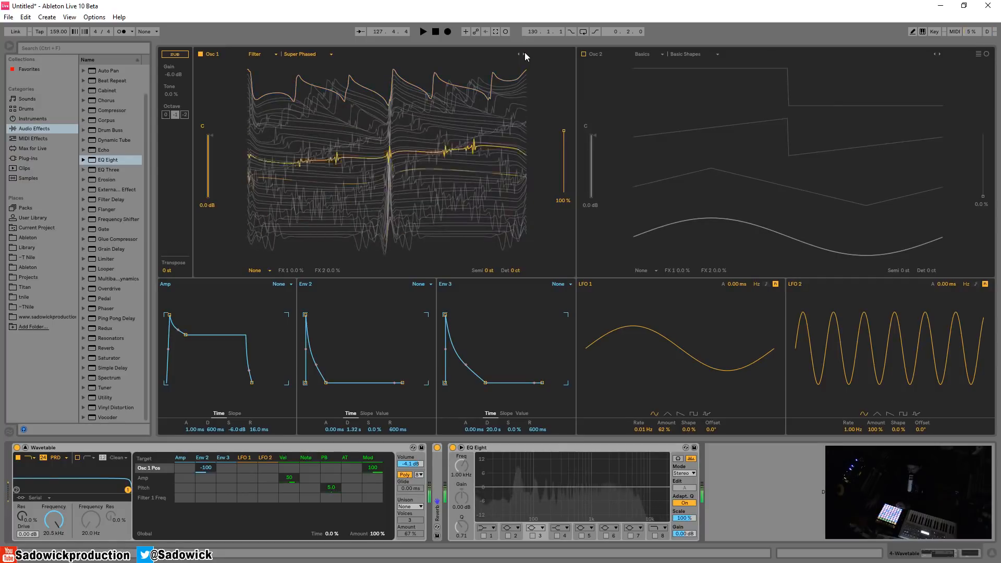
Step: Load the AEIOU wavetable from the Formant category in Osc 1 at 16 % position, followed by AhOhOoh at 100 %
click(524, 54)
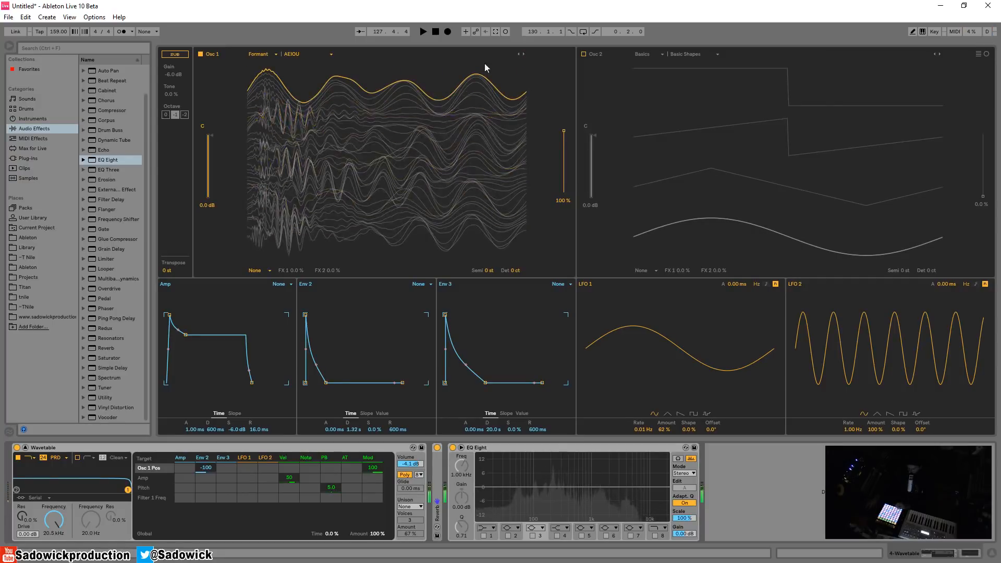
drag(342, 170, 342, 214)
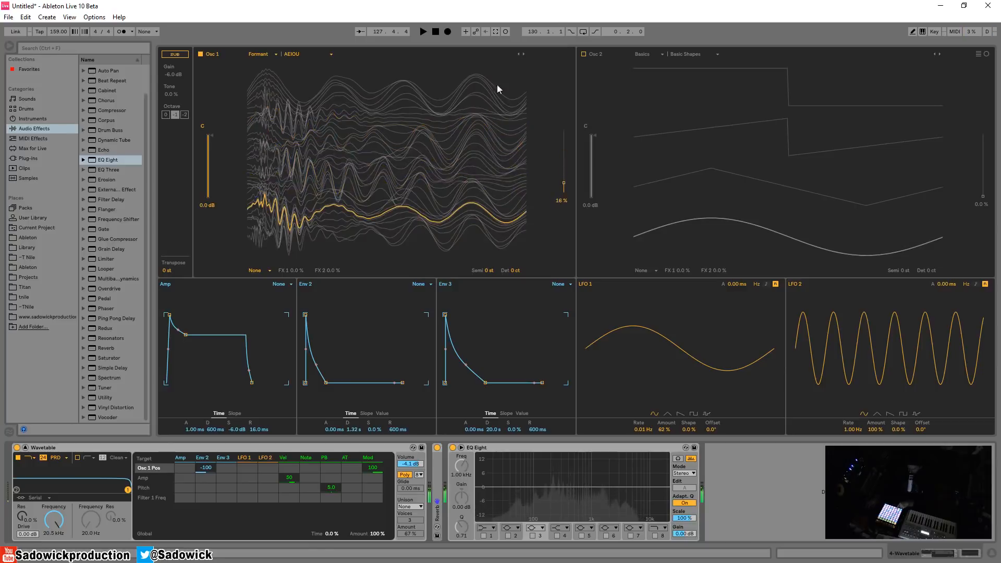
click(524, 54)
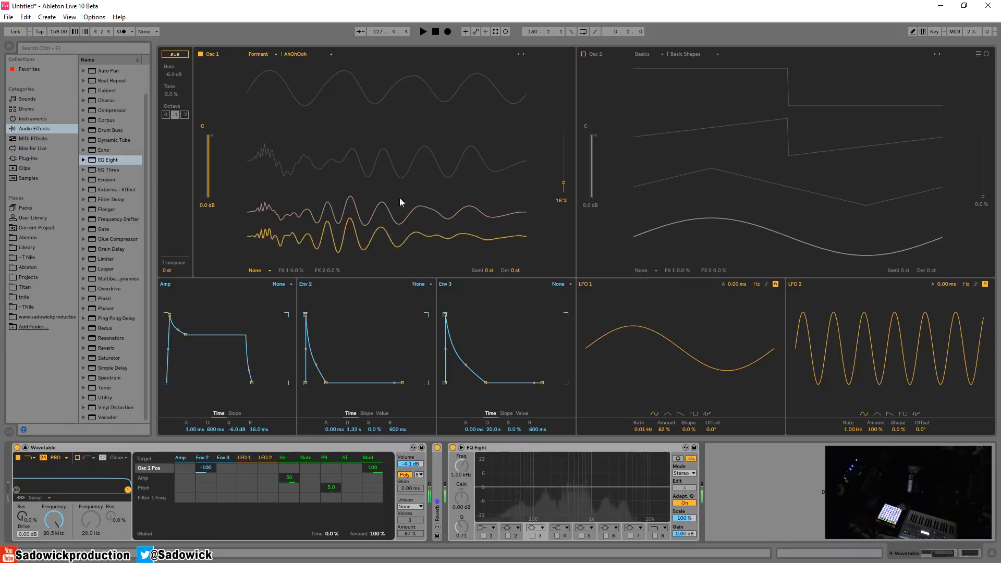
drag(361, 214, 405, 68)
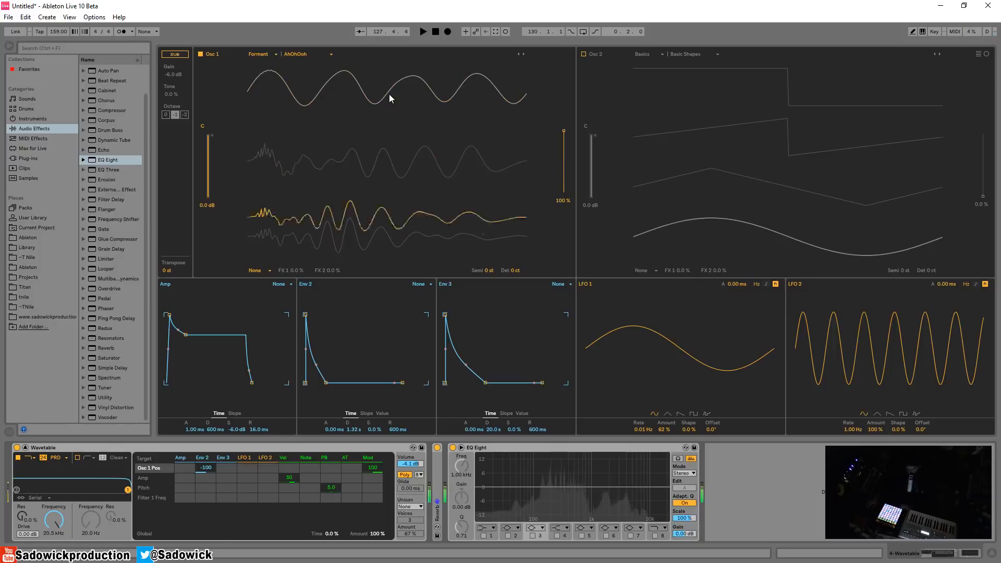
Step: Step Osc 1 through the FOF, VOSIM and Real Voice wavetables
click(524, 54)
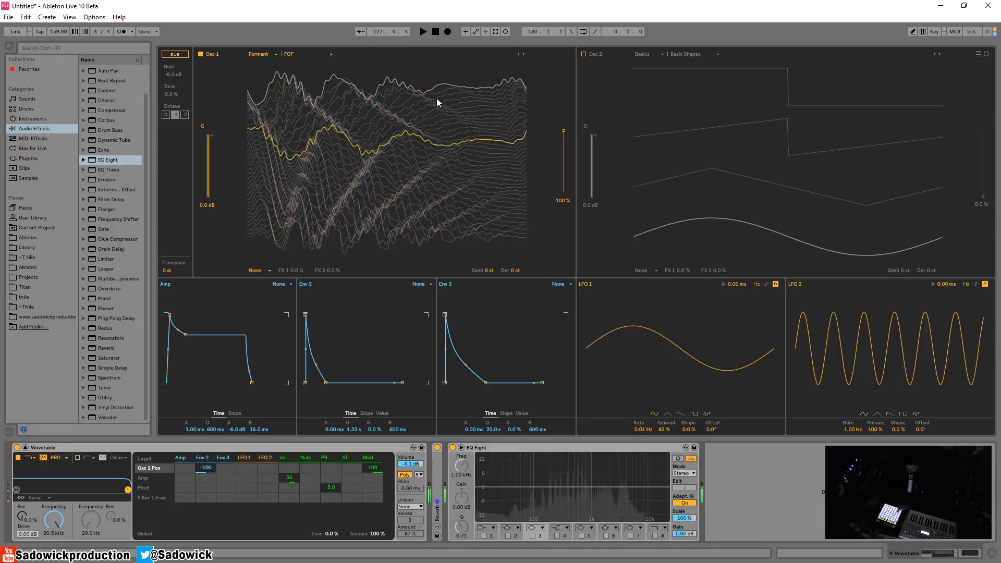
click(523, 54)
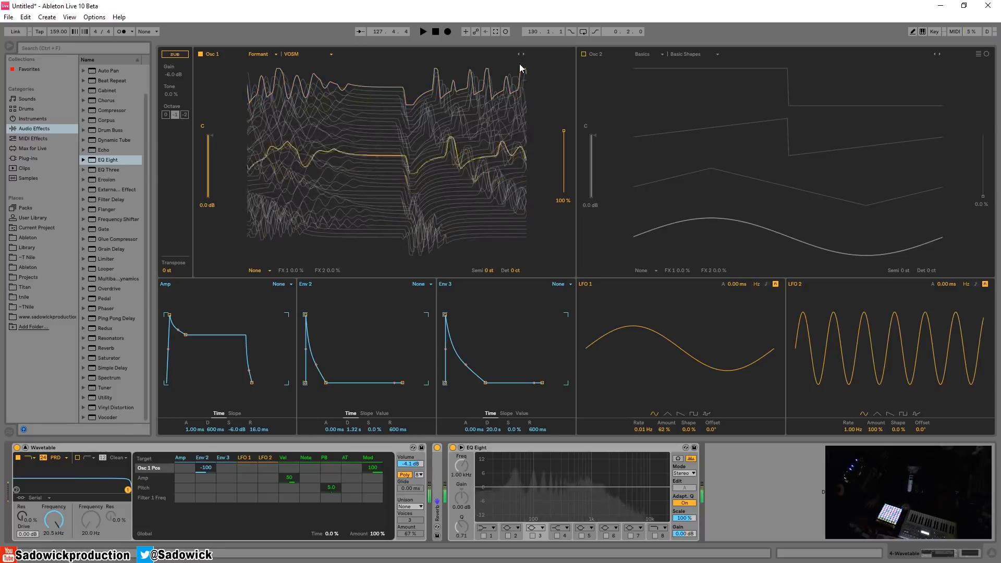
click(523, 54)
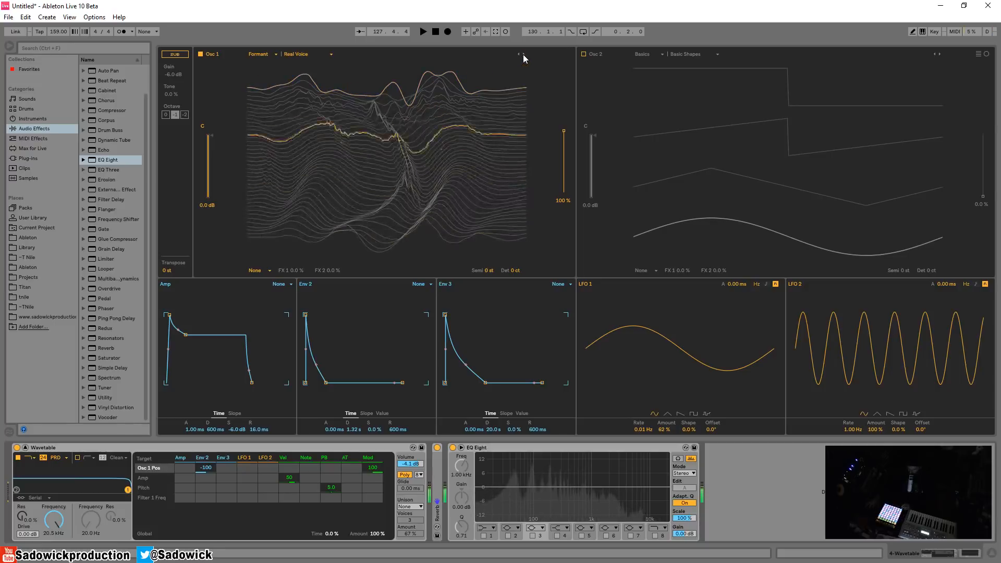
Step: Compare Aligned Form with Unaligned Form in Osc 1 and continue on to the Crispy Form and Gremlin wavetables
click(524, 55)
click(524, 54)
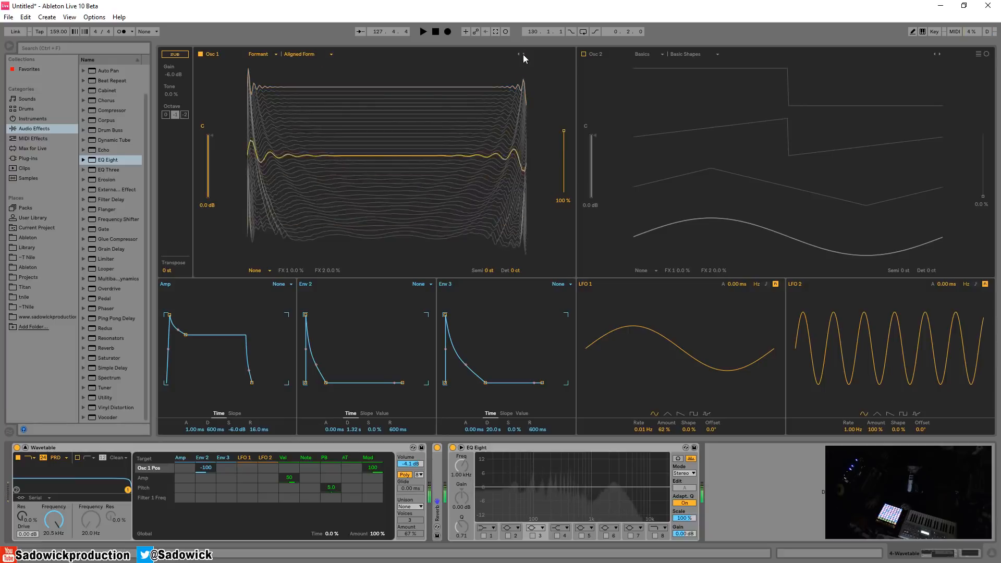
click(523, 54)
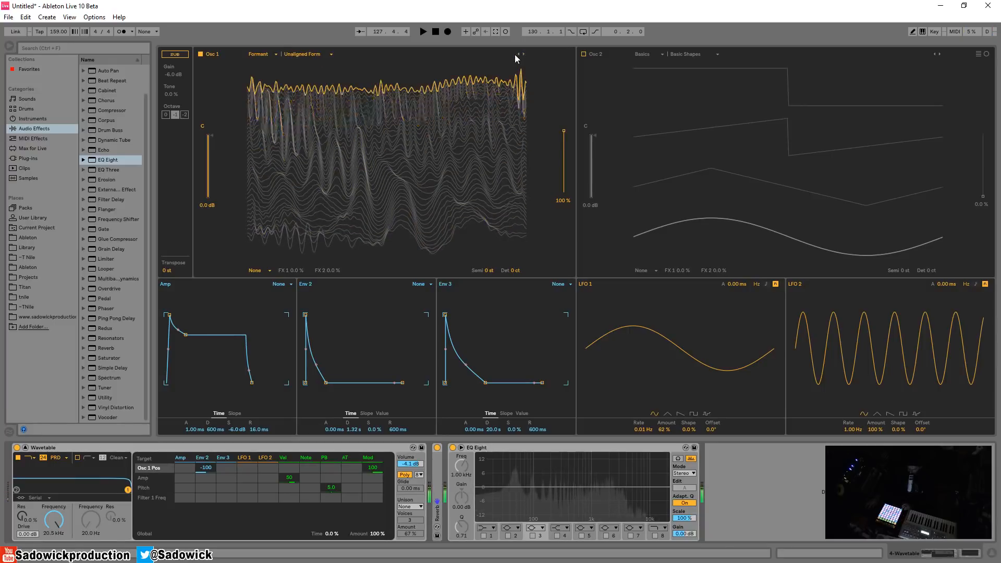
click(519, 54)
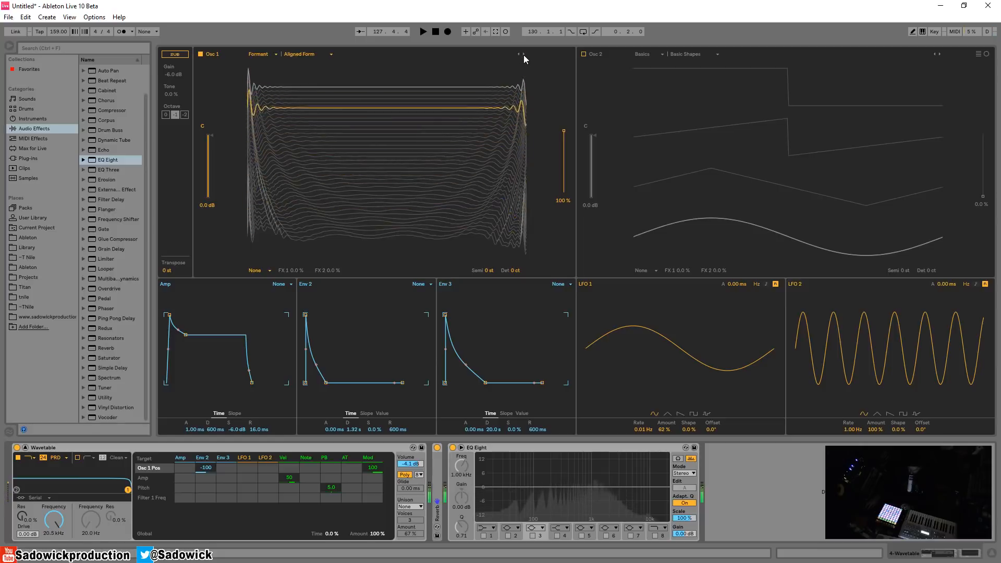
click(524, 55)
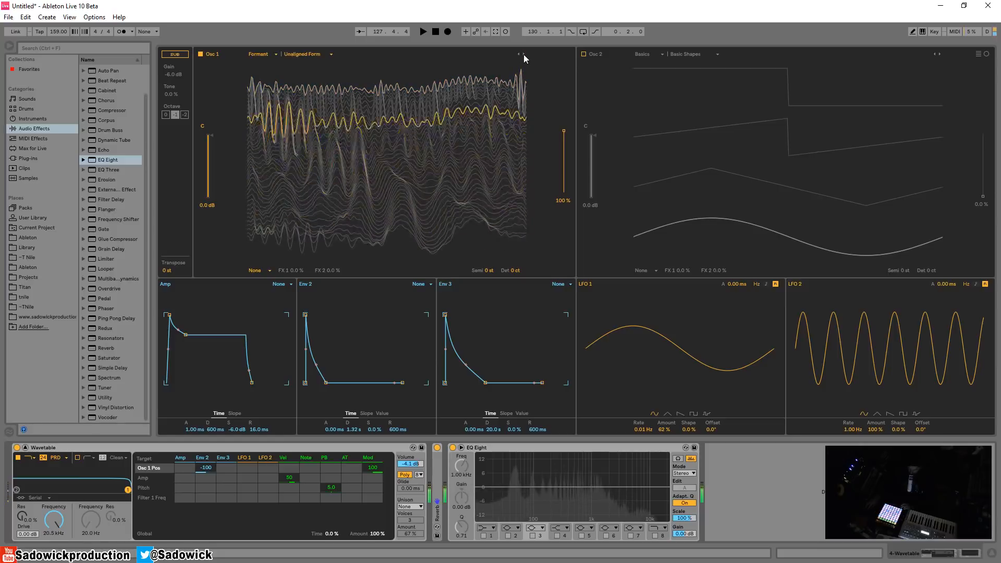
click(523, 54)
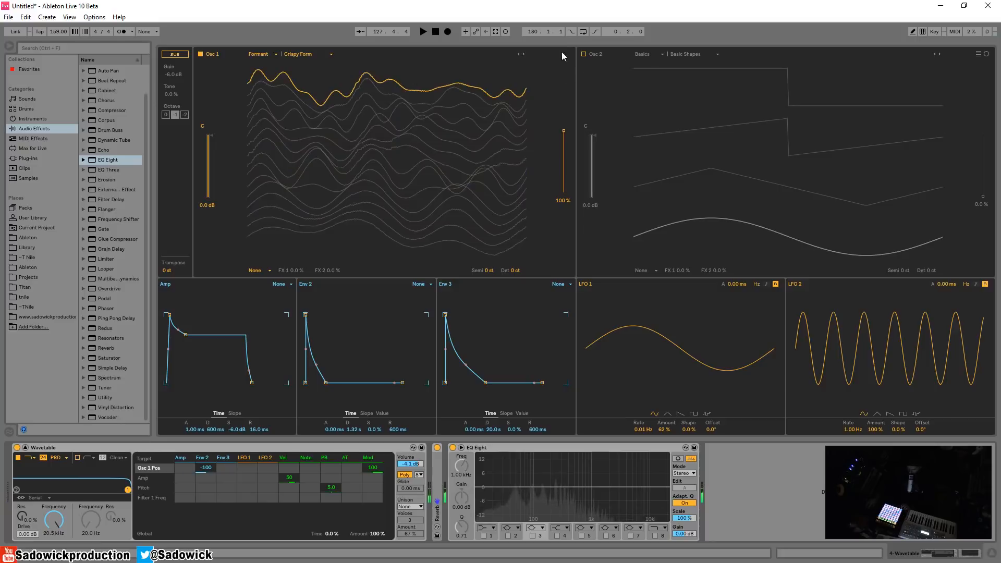
click(524, 53)
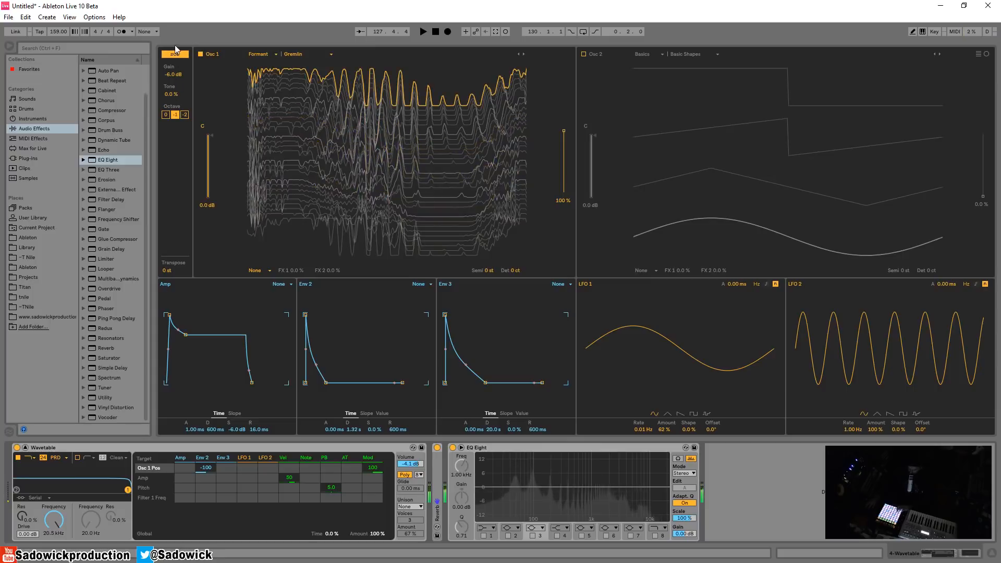
Step: Set the sub oscillator's gain to 0.0 dB and audition its octave at 0 and -1
drag(173, 74, 173, 51)
click(166, 115)
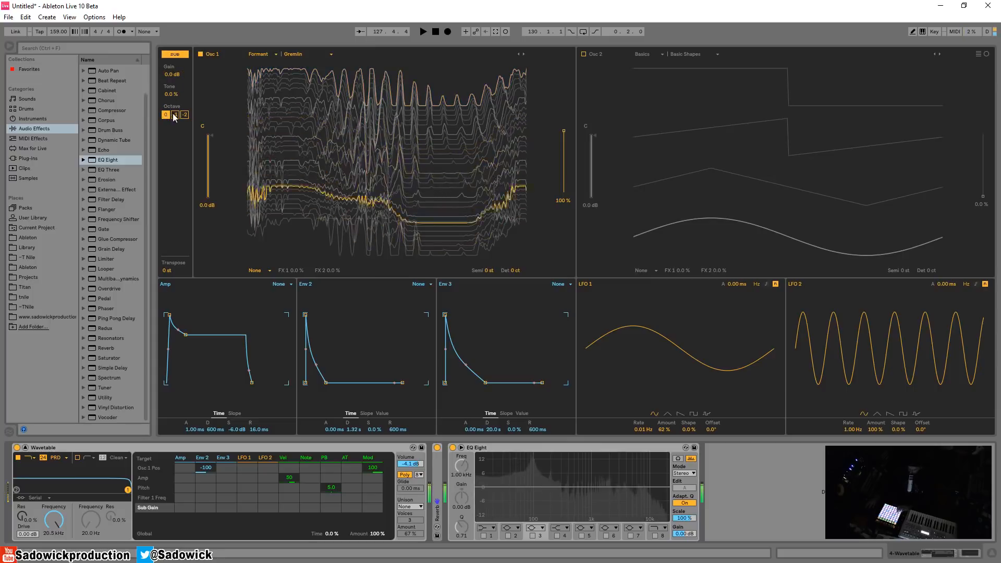
click(176, 114)
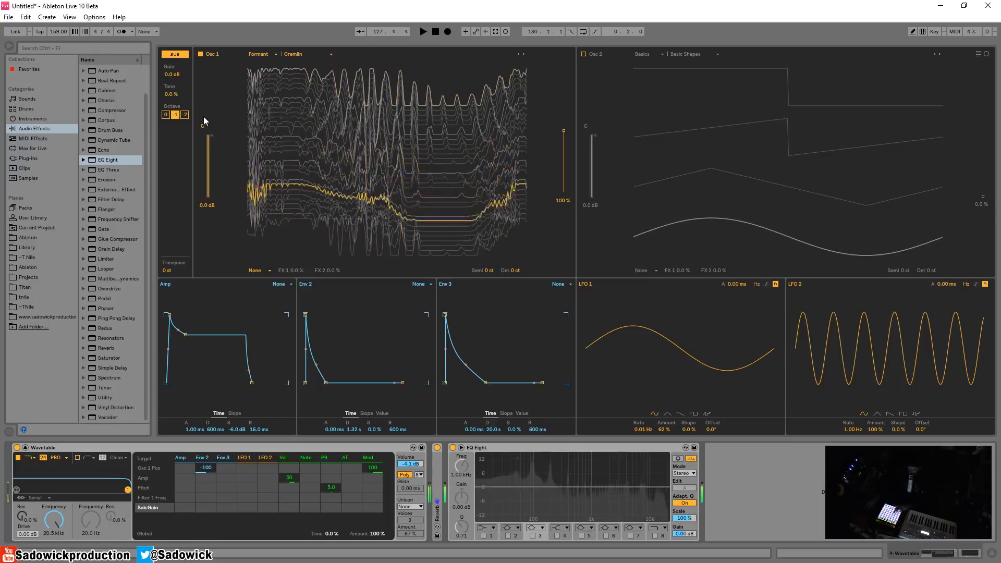
Step: Switch the sub oscillator off and load the Harsh Vowel wavetable in Osc 1
click(174, 57)
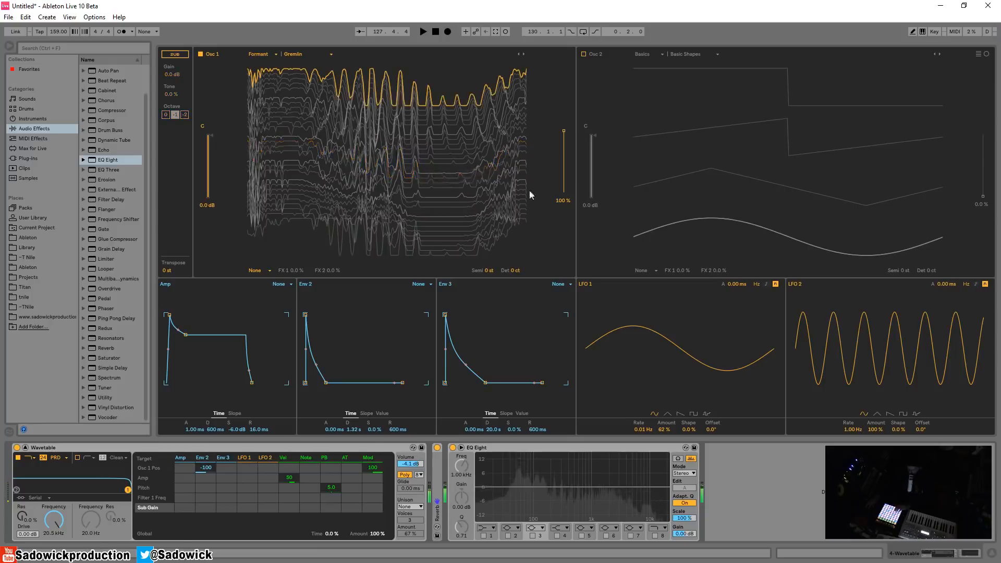
click(523, 54)
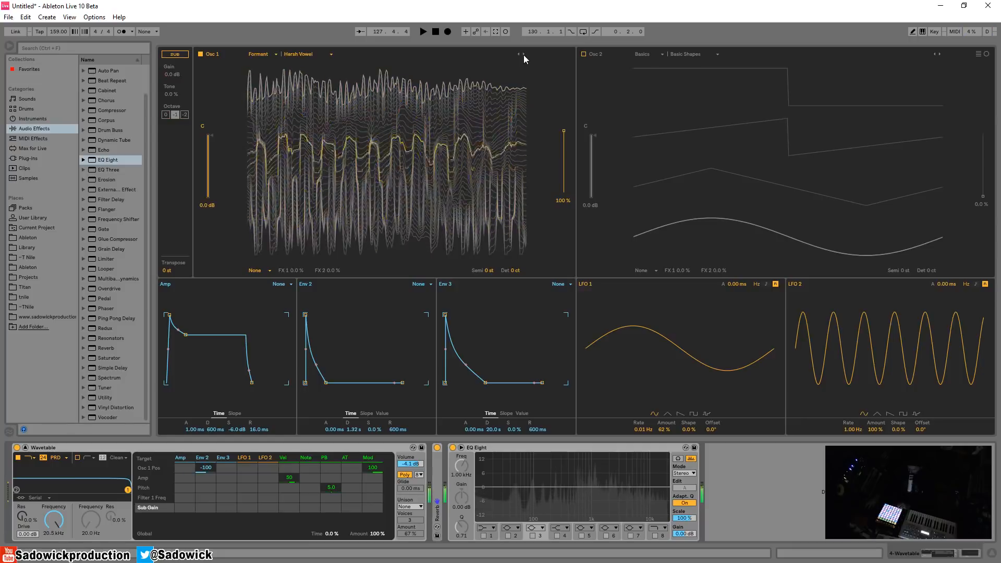
Step: Step Osc 1 through the Riser, Tuvan, Yahie and Stepped Vowels wavetables and lower the wavetable position to 0.0 %
click(524, 54)
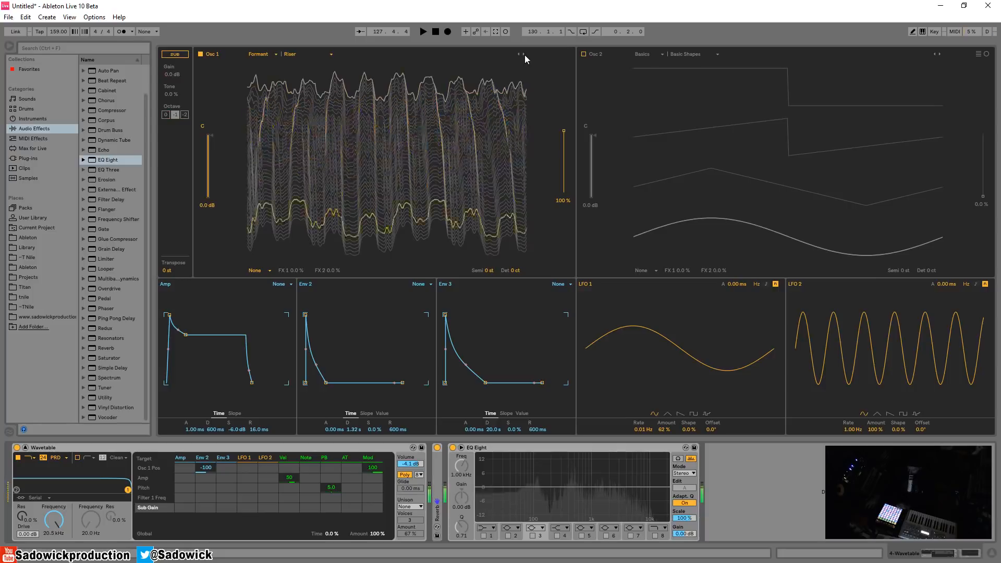
click(523, 54)
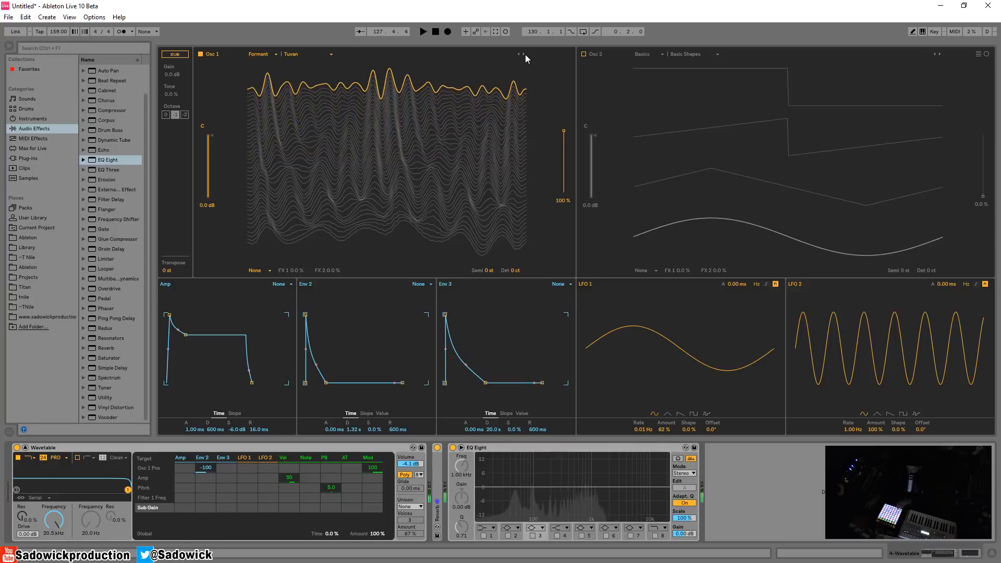
click(524, 54)
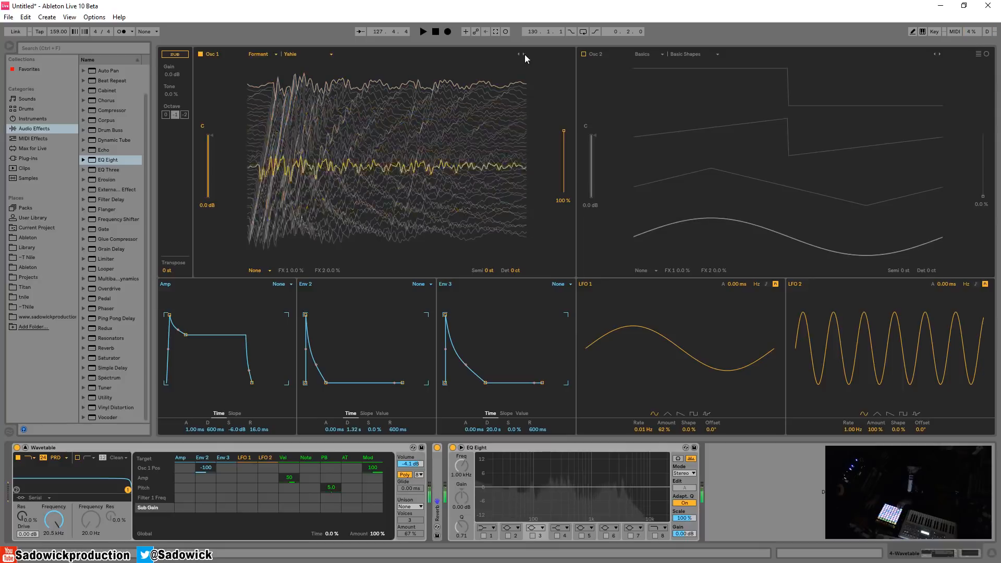
click(524, 54)
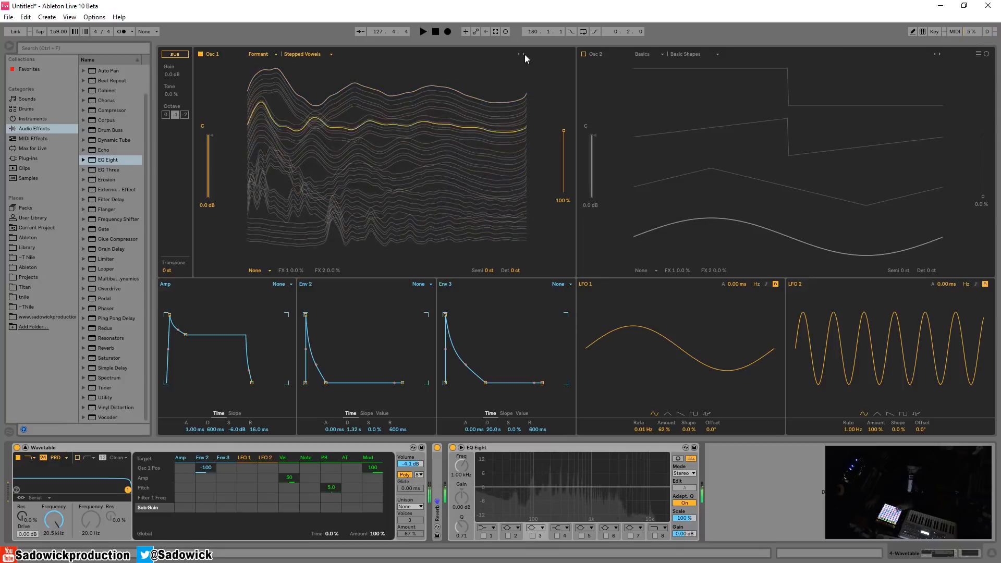
drag(563, 131, 564, 192)
Step: Step Osc 1 through the Harmonics wavetables Sines 1 to Sines 3, raising the wavetable position to 97 %
click(523, 53)
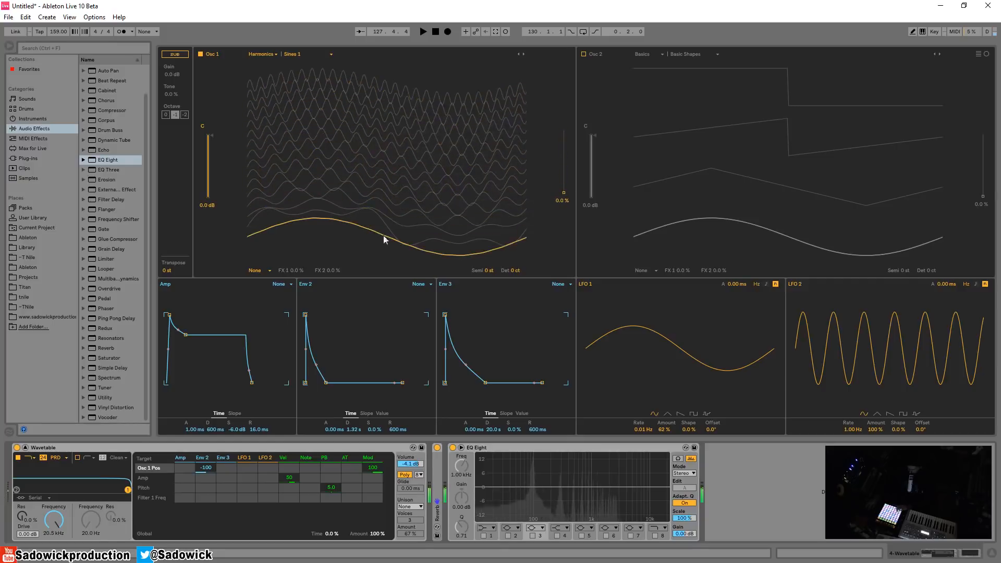
click(523, 54)
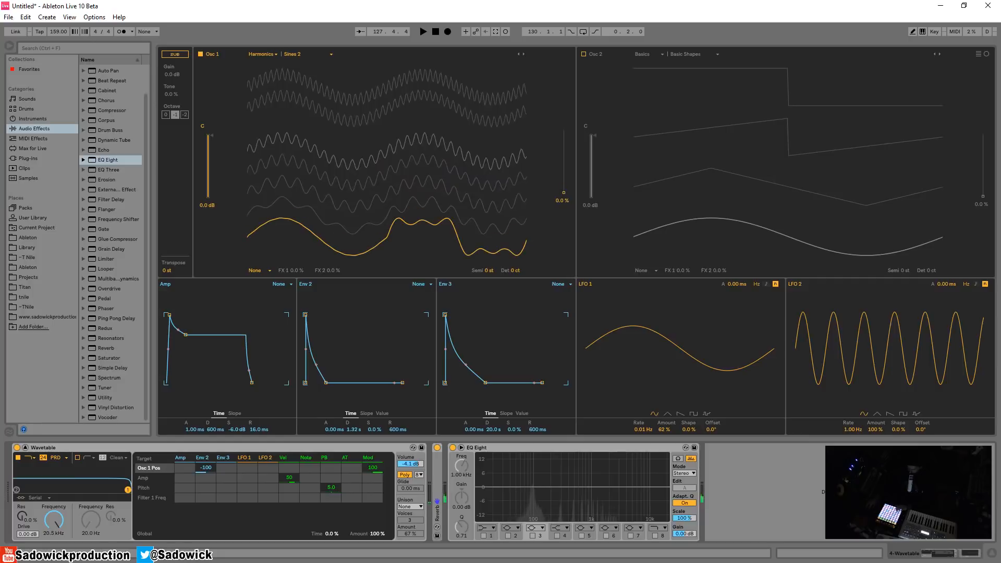
drag(563, 183, 564, 132)
click(524, 54)
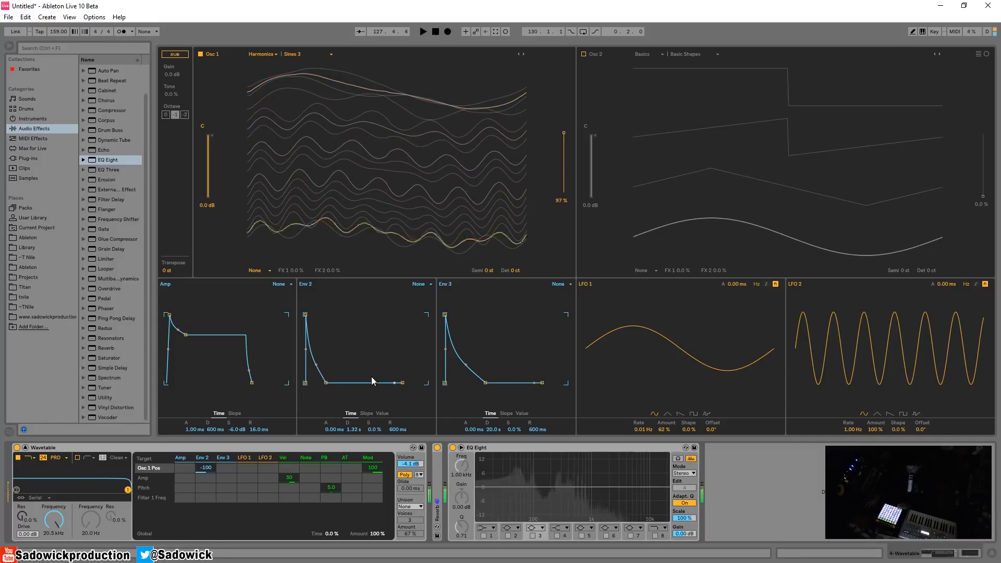
Step: Save the Wavetable sound as a preset in the User Library under the name Hwohhhooo
click(422, 448)
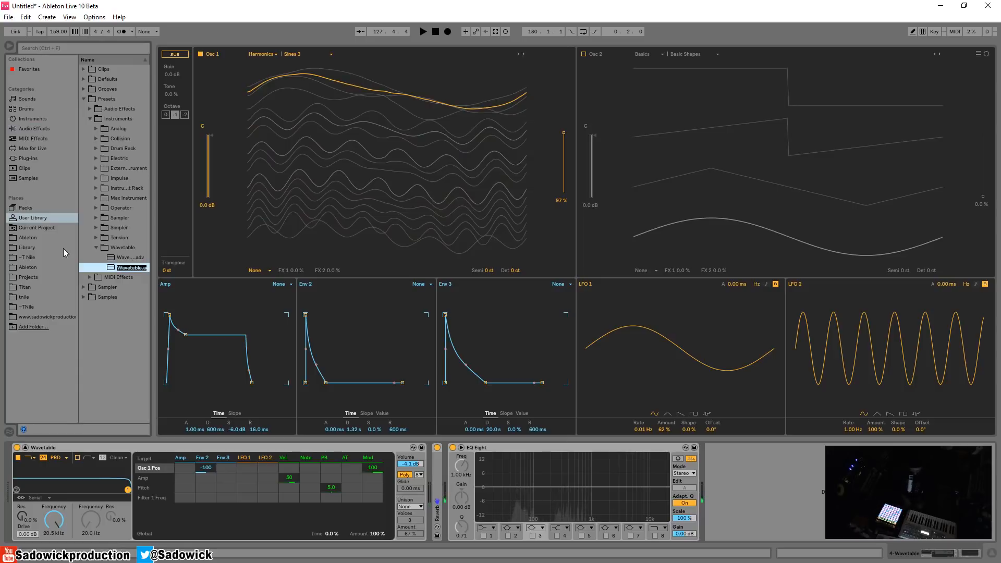
text(W)
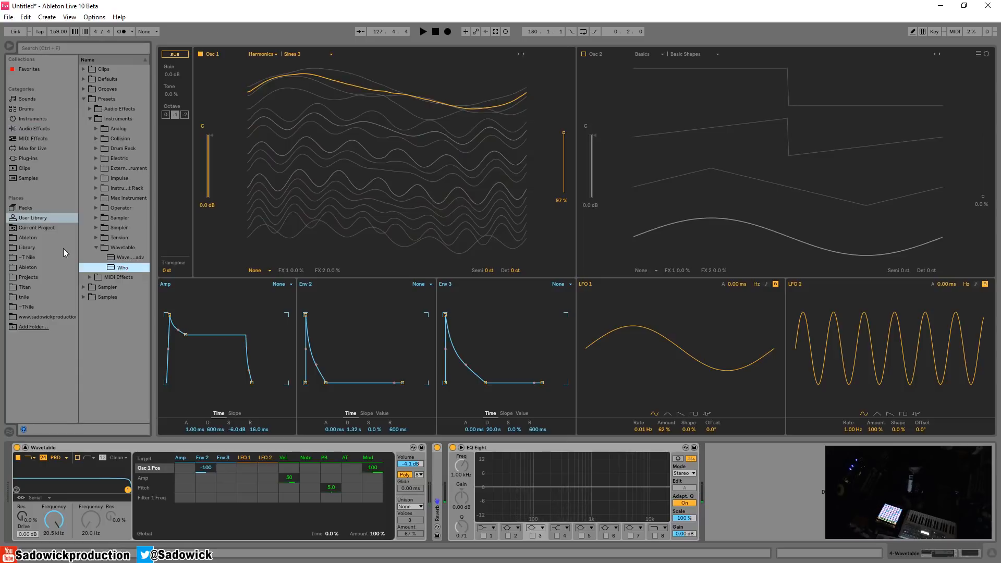
text(ho)
key(BackSpace)
key(BackSpace)
key(BackSpace)
text(Hwohhhooo)
key(Return)
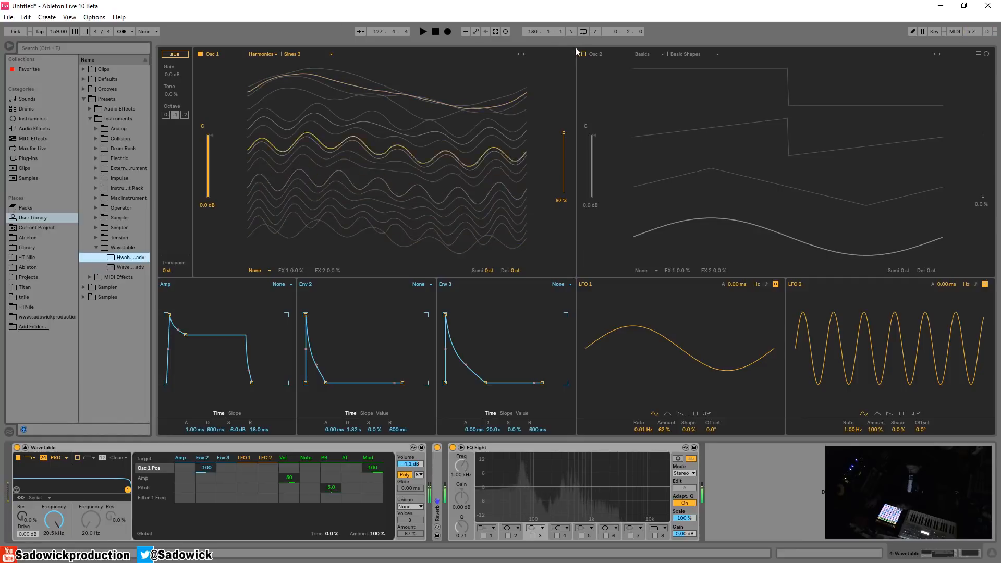
Step: Step Osc 1 through the Sines 4, Sines 5, Spectral 1, Biharmonic Steps and Buzz Bell wavetables
click(523, 54)
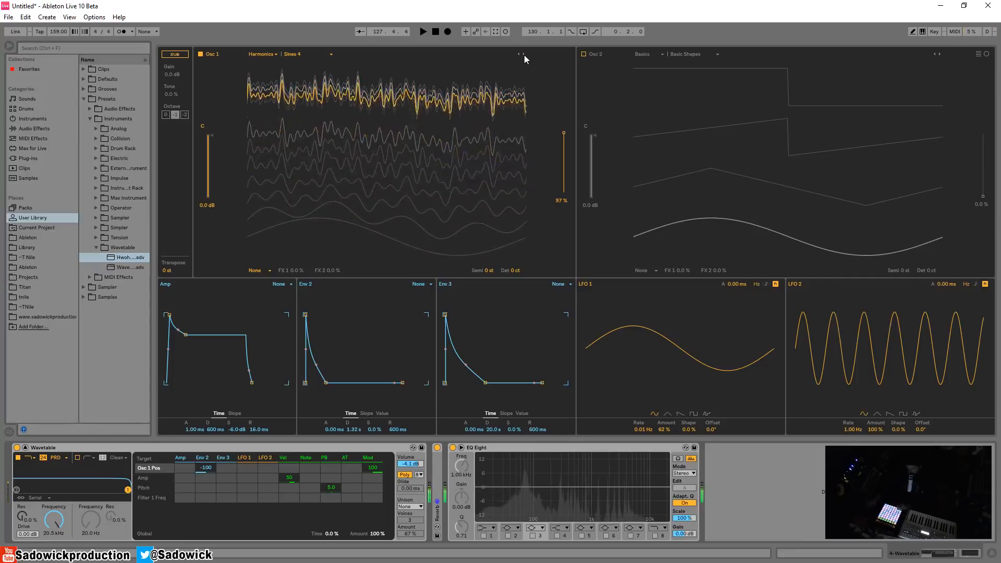
click(523, 55)
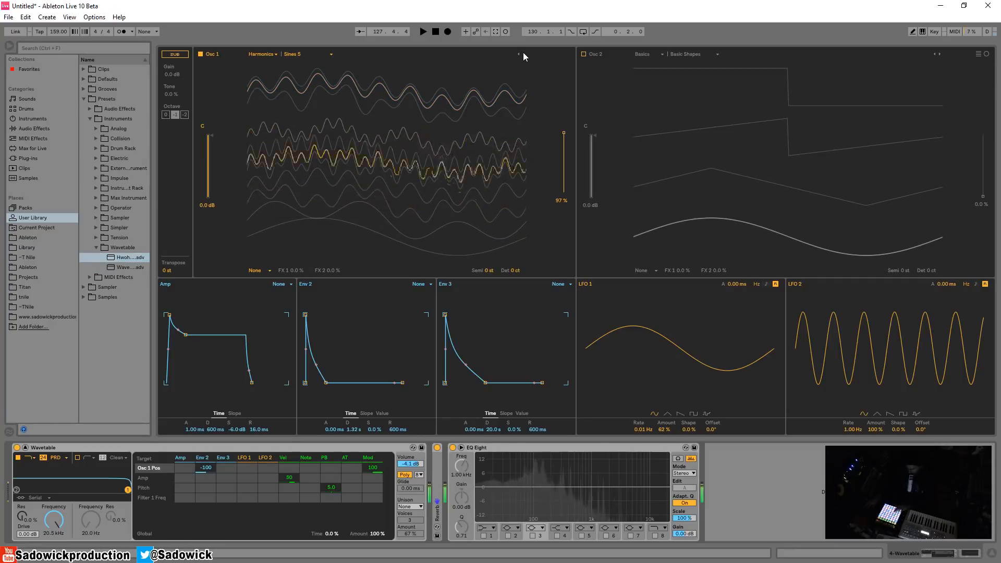
click(524, 54)
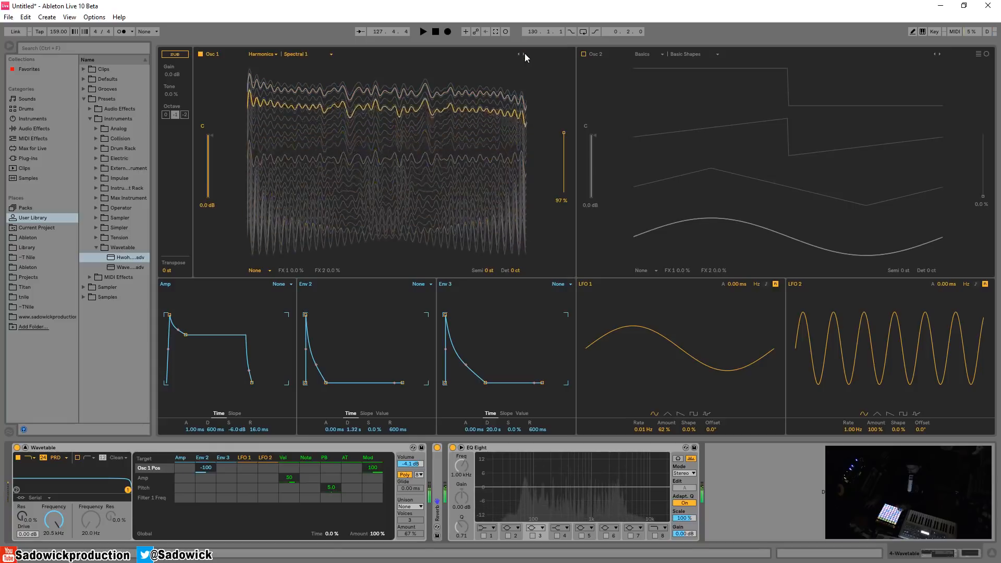
click(523, 54)
click(524, 54)
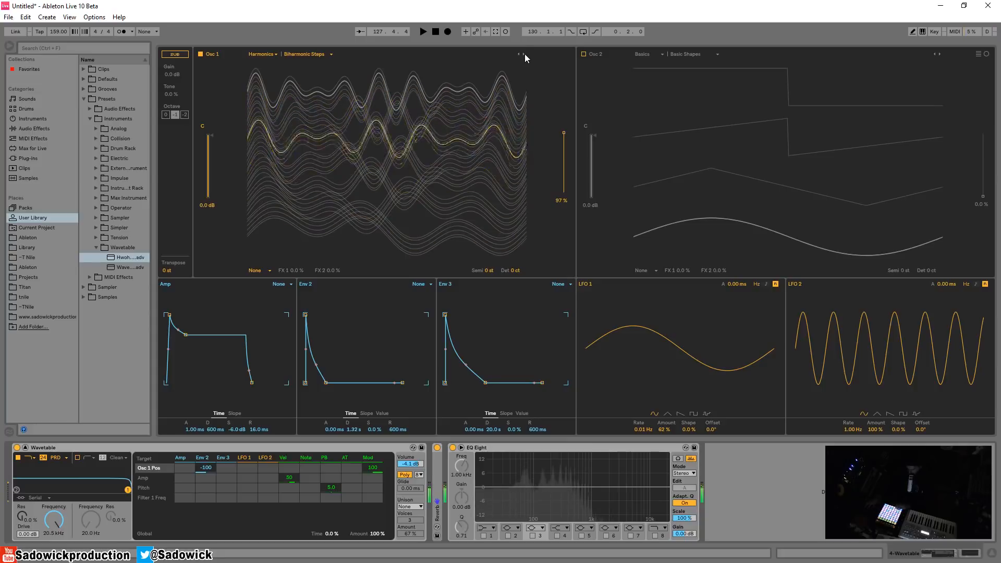
click(524, 54)
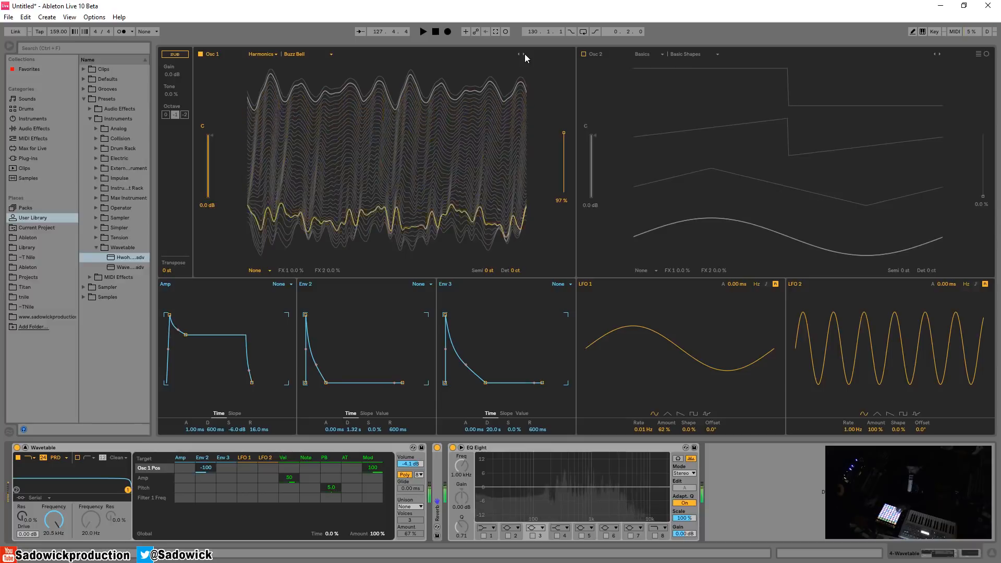
Step: Step Osc 1 through Crispy Sines, Crystal Shifter and Shrinking Saws, and set the wavetable position to 96 %
click(524, 56)
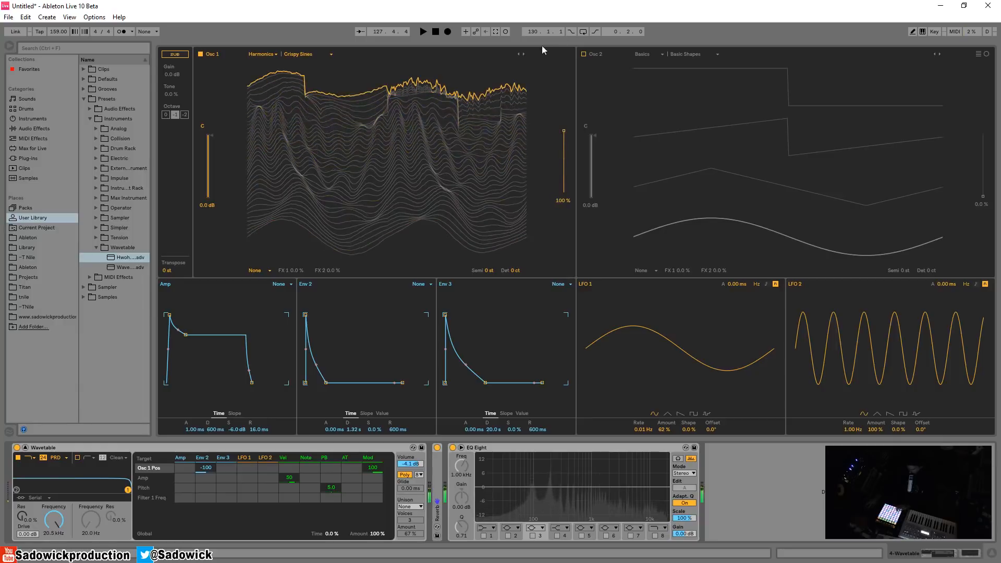
click(523, 54)
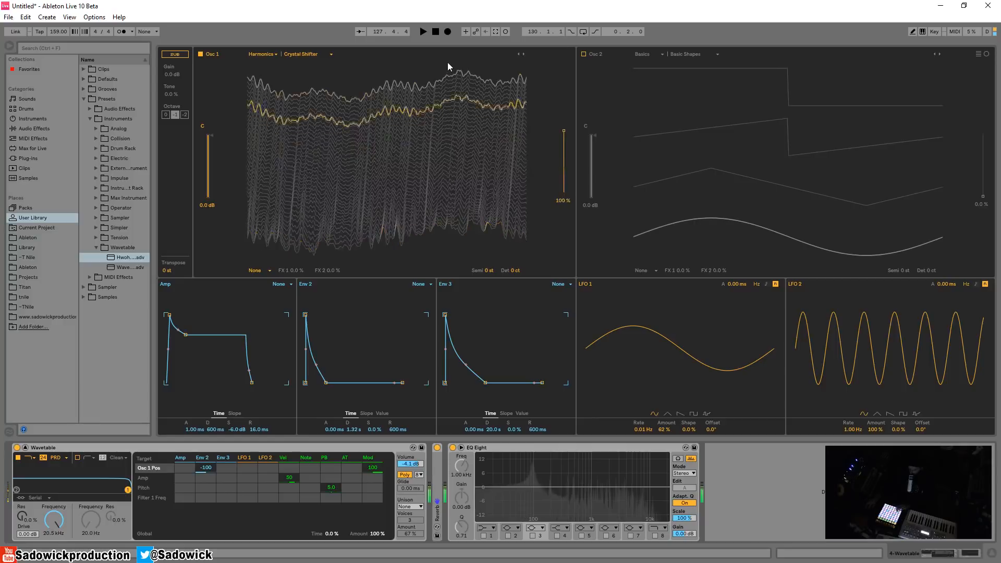
click(523, 54)
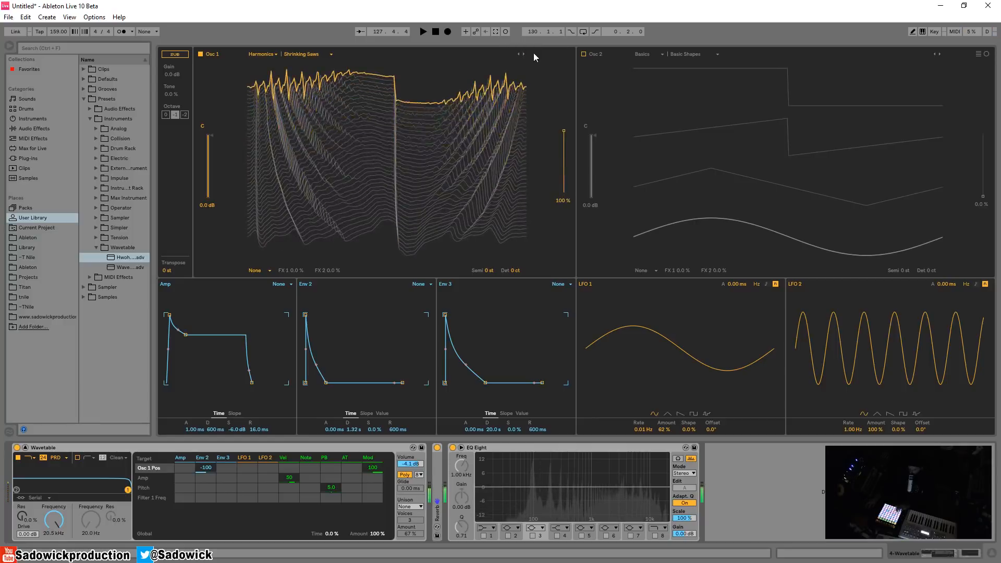
mouse_move(563, 131)
mouse_down()
mouse_move(563, 185)
mouse_move(563, 133)
mouse_up()
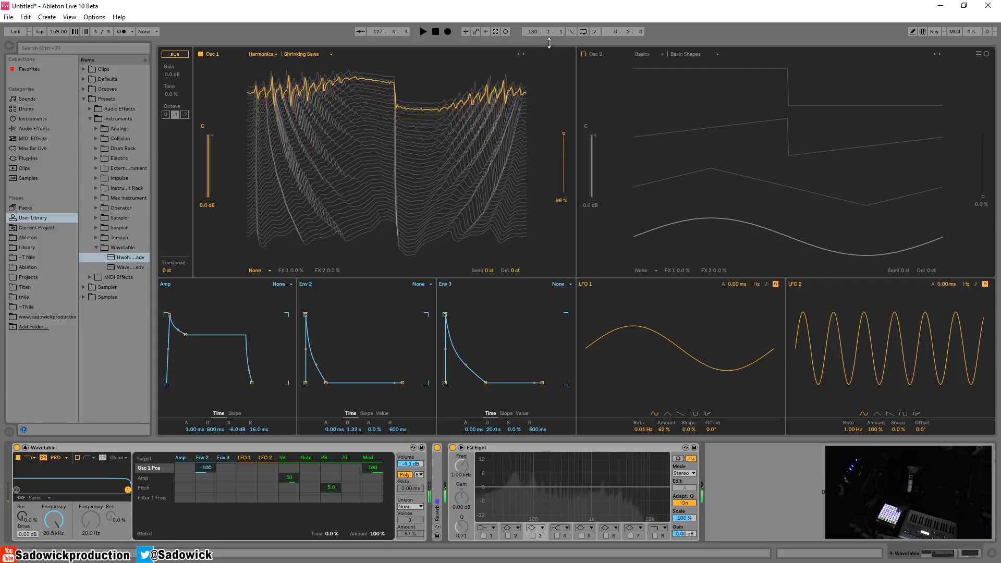
Step: Audition Squarrely in Osc 1 at position 24 %, and load Strong Seventh and raise its position to 100 %
click(524, 55)
drag(392, 111, 523, 198)
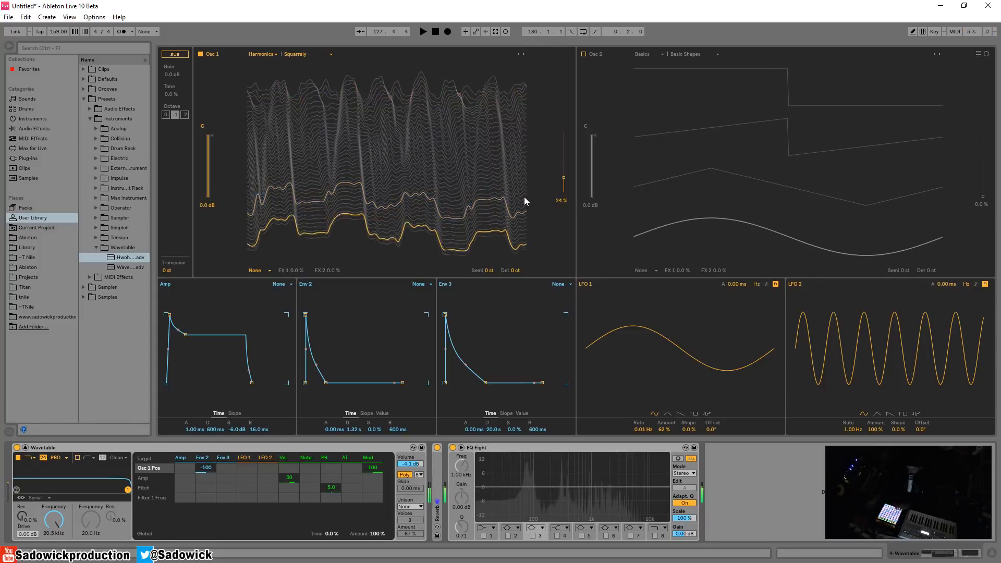
click(524, 55)
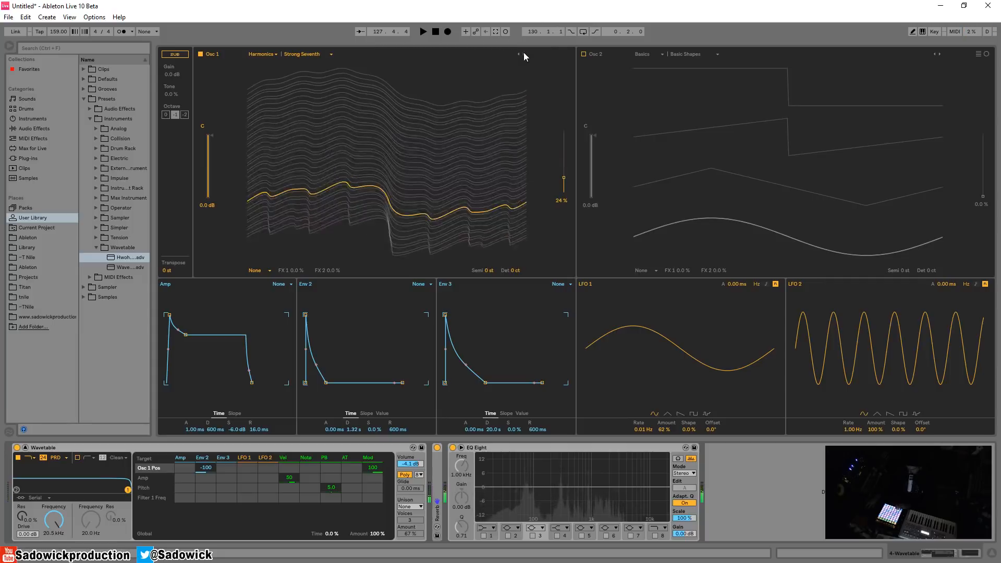
mouse_move(369, 219)
mouse_down()
mouse_move(404, 130)
mouse_move(435, 94)
mouse_up()
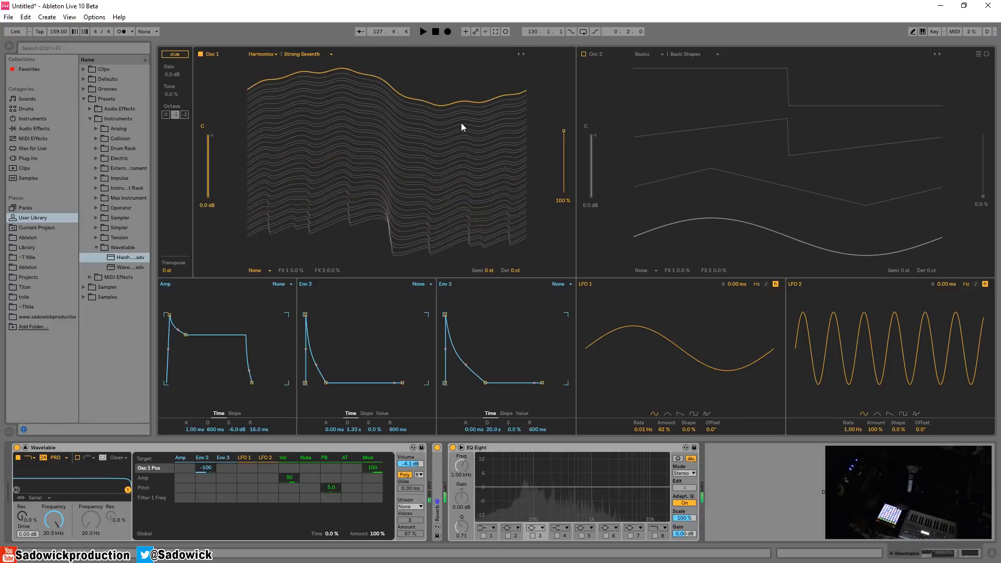
Step: Step Osc 1 through the Synced Sines, Vocal Sines, Sines Bunch and Transistor Square wavetables
click(523, 55)
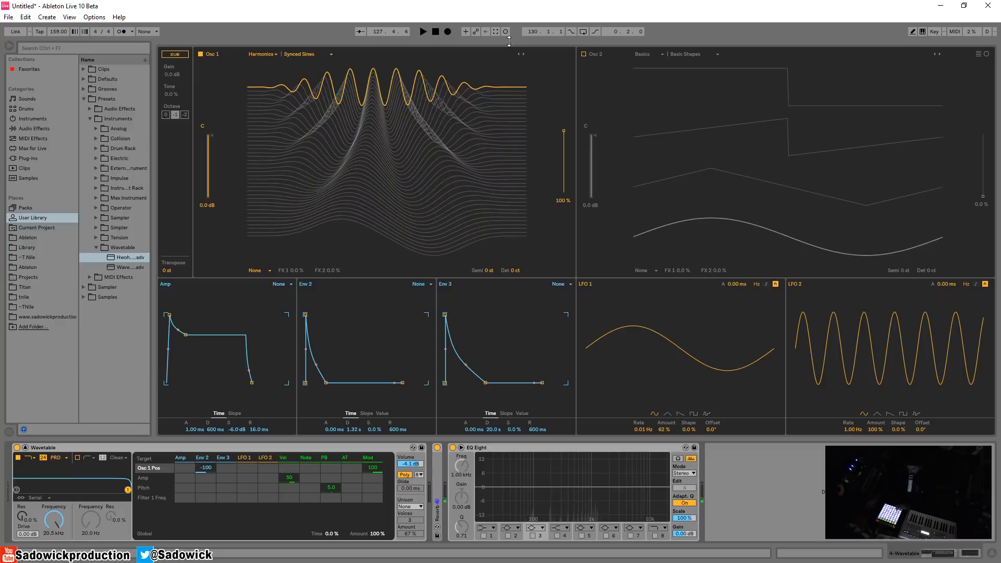
click(524, 56)
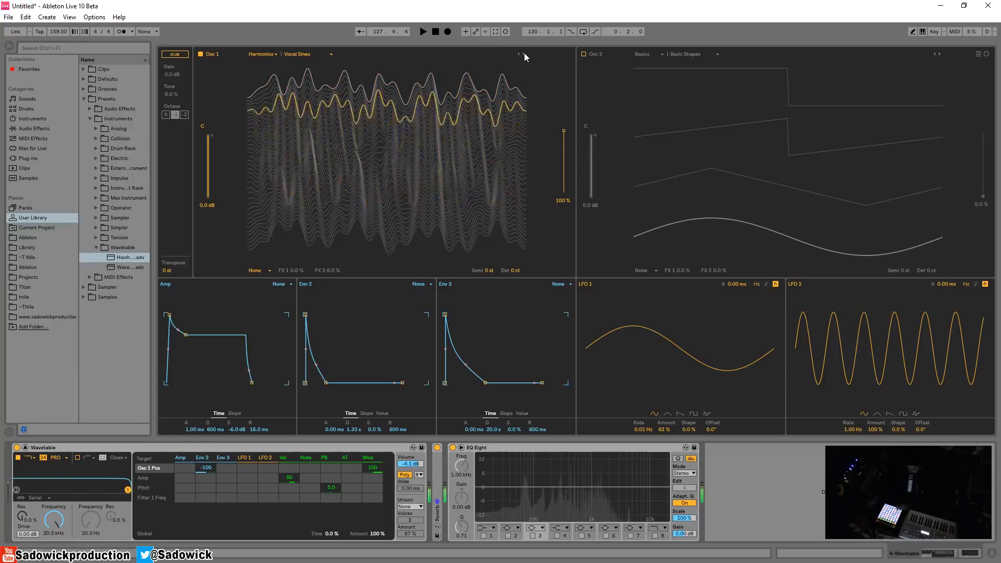
click(524, 56)
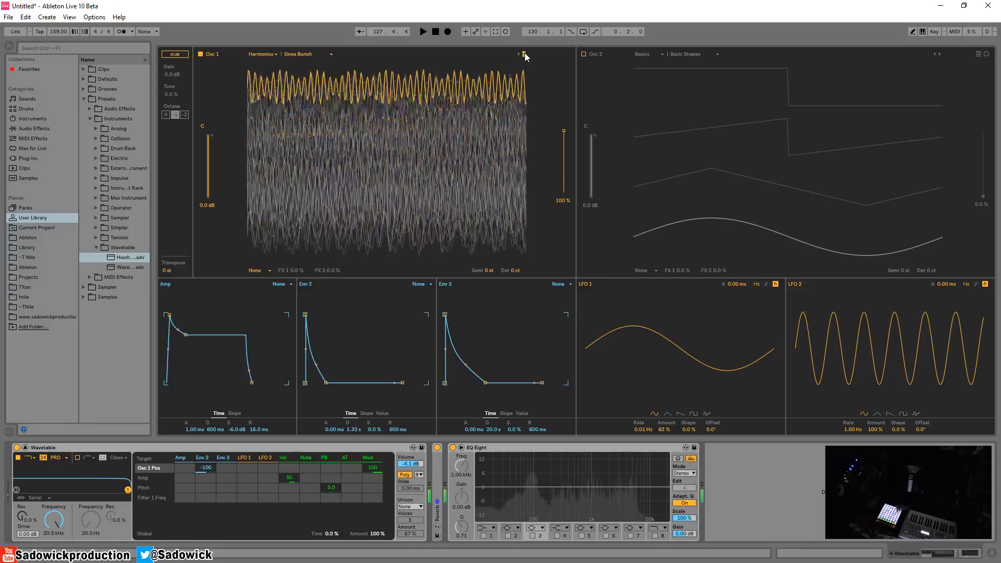
click(524, 55)
click(524, 54)
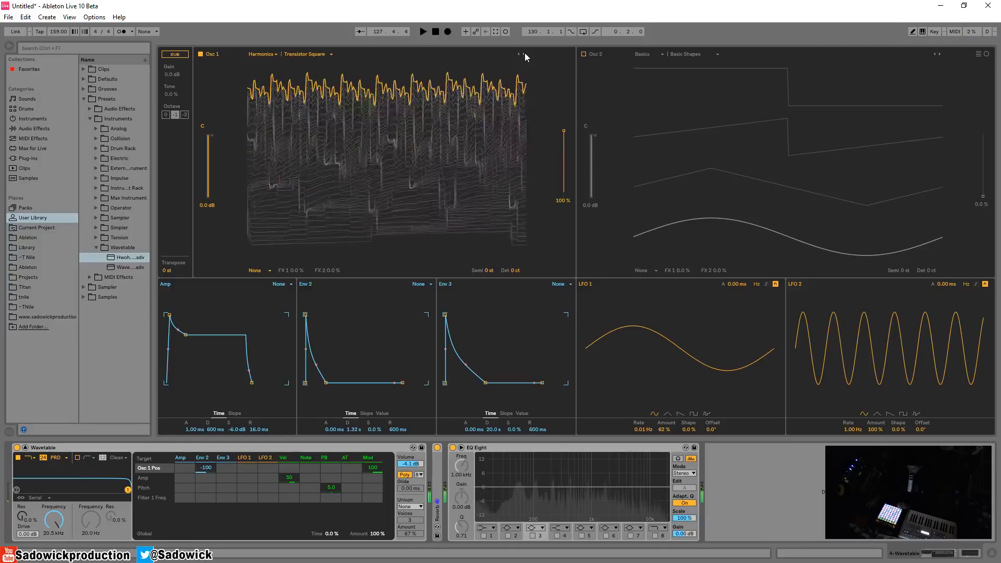
Step: Load the Piano wavetable in Osc 1, sweep its position between 0.0 % and 100 %, and set Env 2's decay to 3.02 s
click(524, 55)
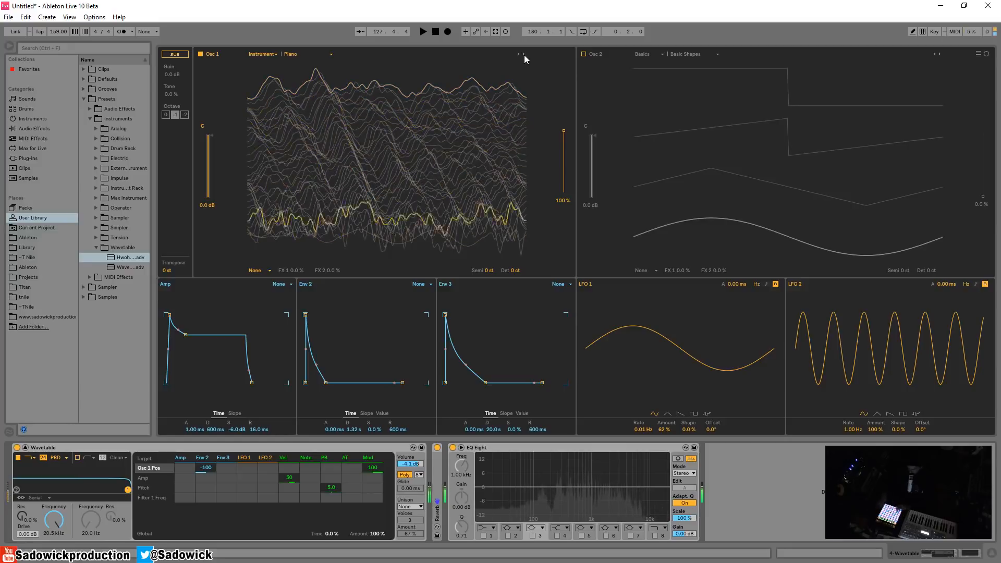
drag(423, 173, 423, 251)
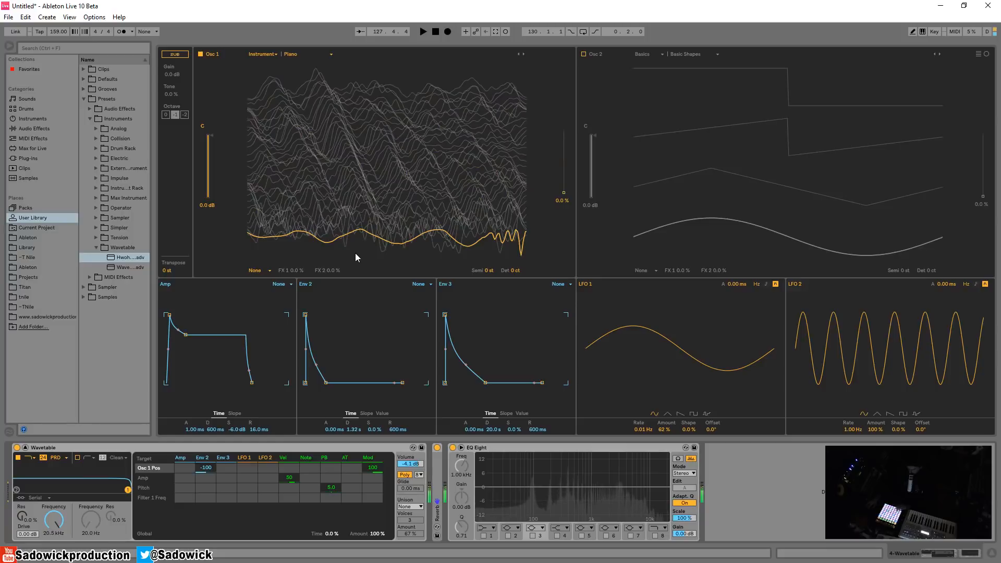
drag(520, 105, 520, 42)
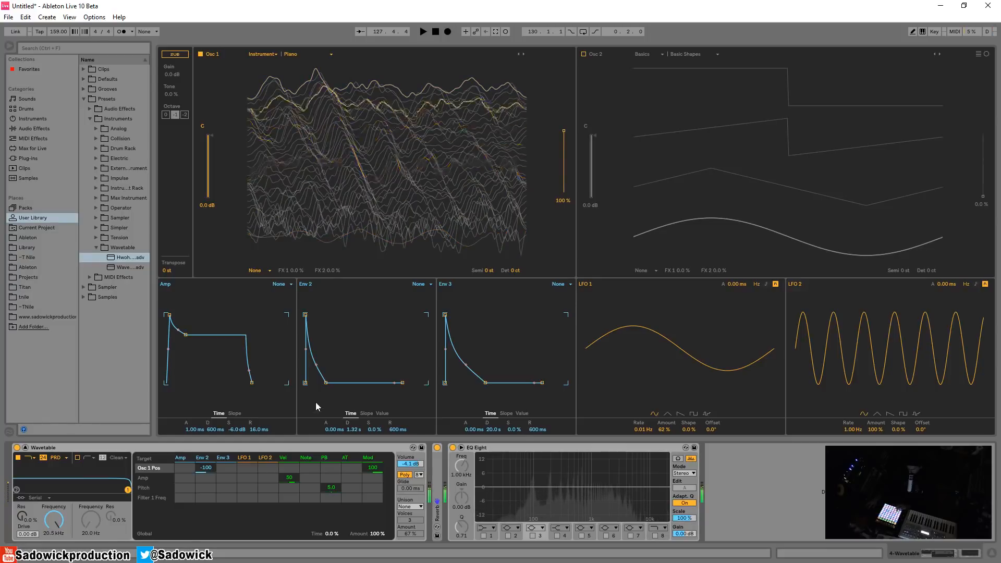
drag(326, 383, 318, 329)
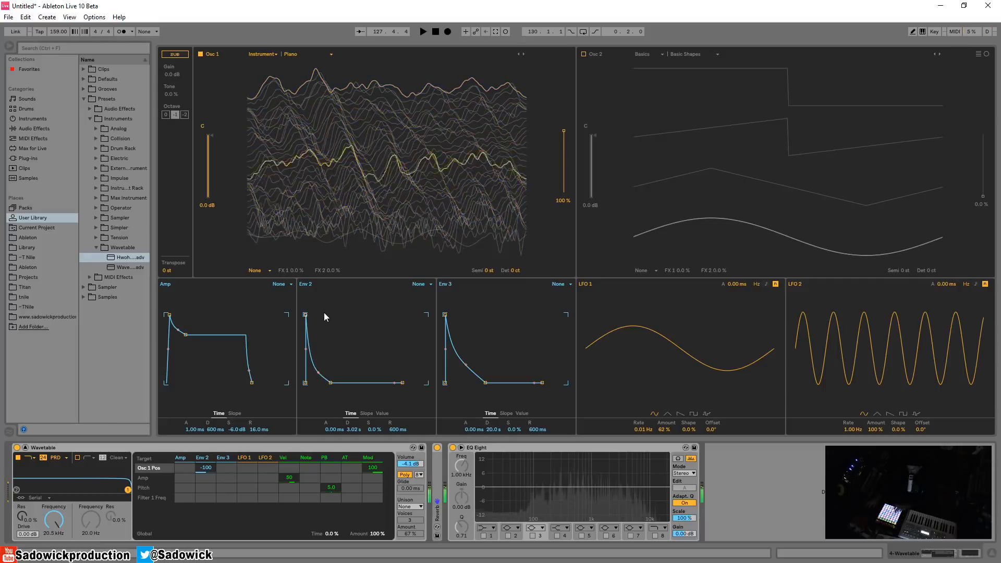
Step: Step Osc 1 through the Digi Piano, Bell, Marimba and Afrobeat wavetables of the Instrument category
click(524, 54)
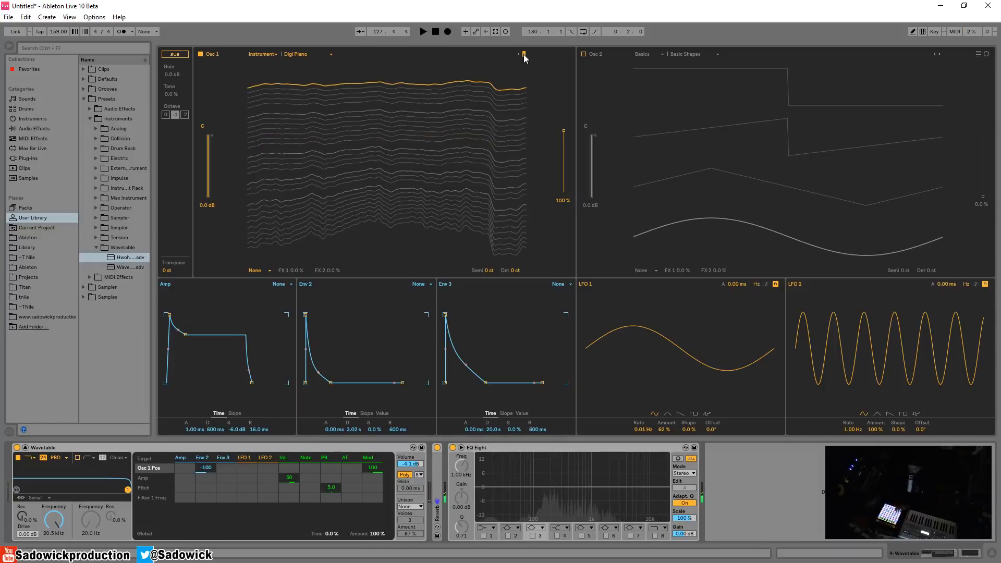
click(523, 54)
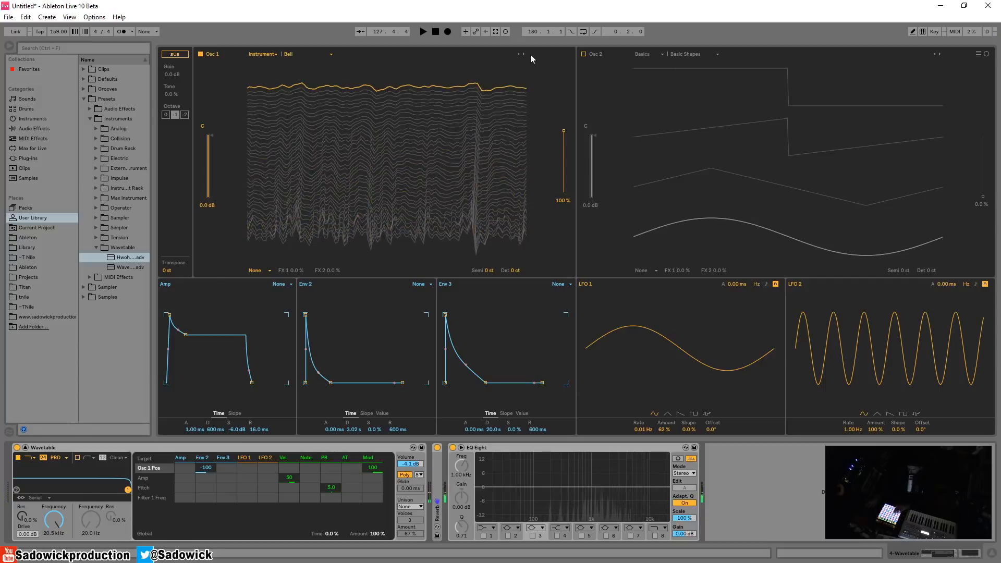
click(524, 54)
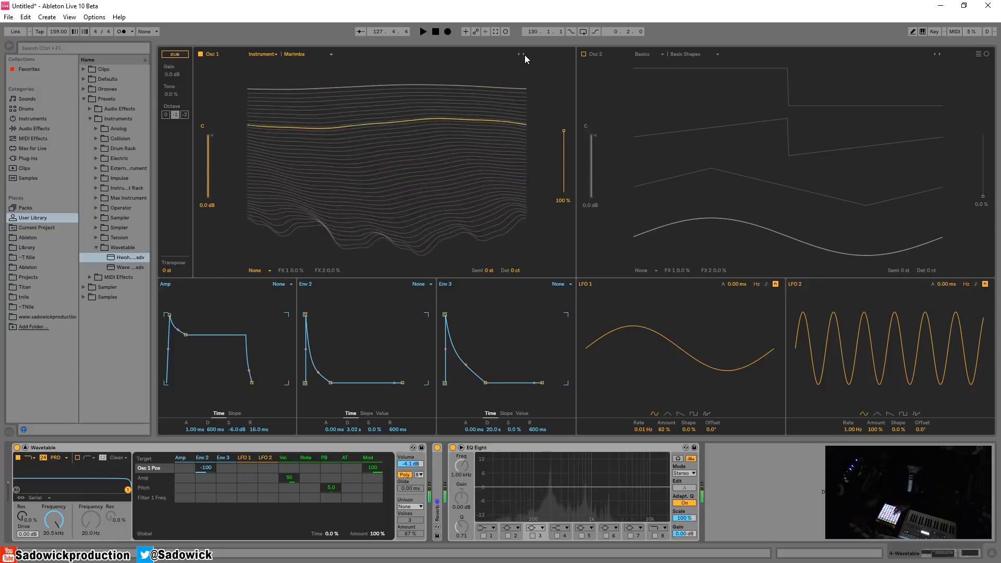
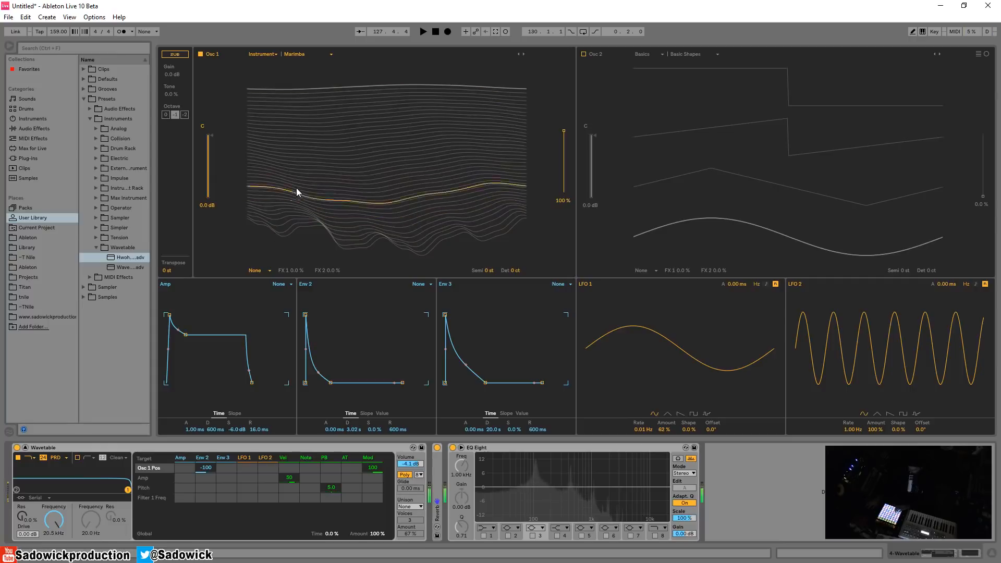
click(523, 54)
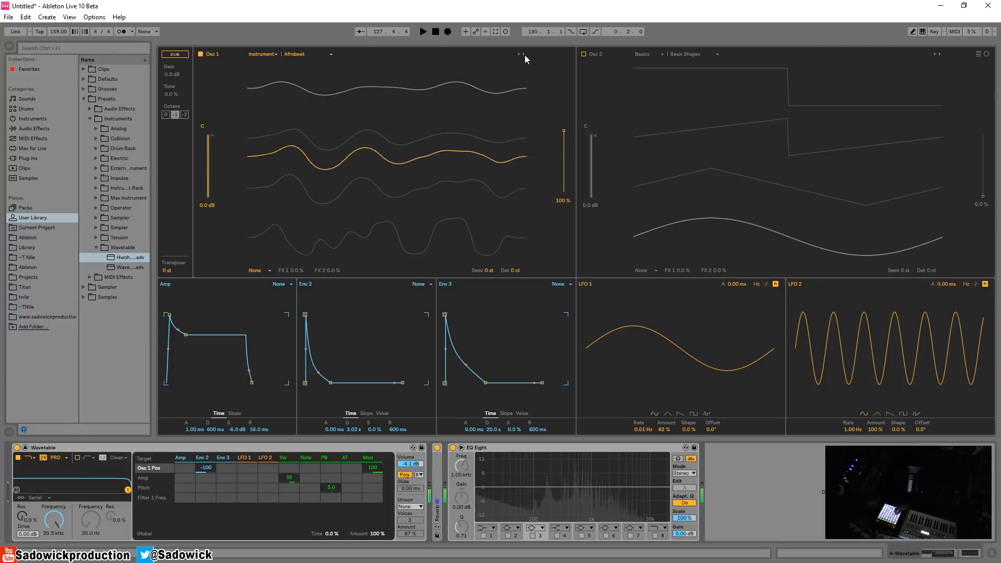
Step: Step Osc 1 through the Strings 1, Strings 2 and Strings 3 wavetables and shorten Env 2's decay to 1.07 s
click(525, 55)
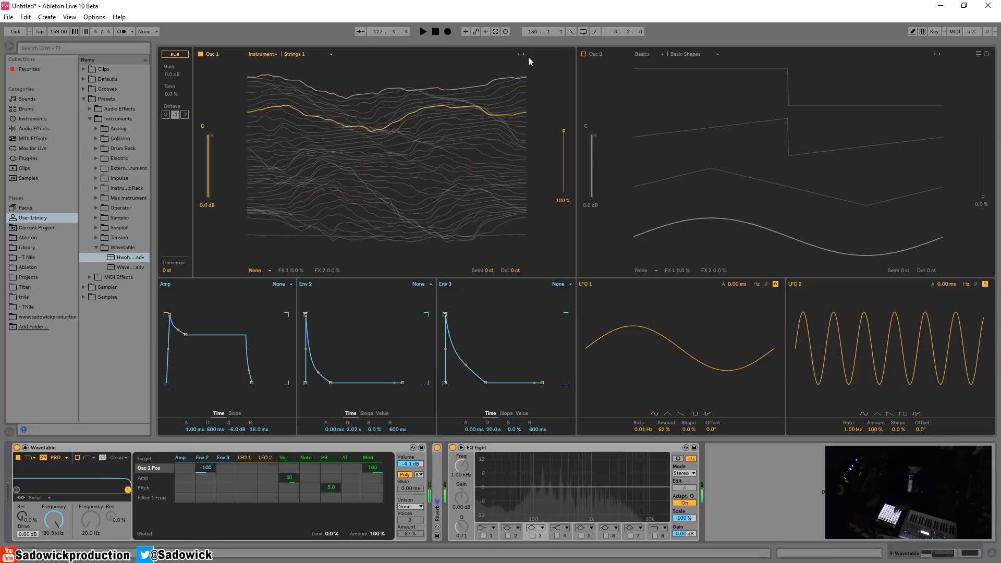
click(524, 54)
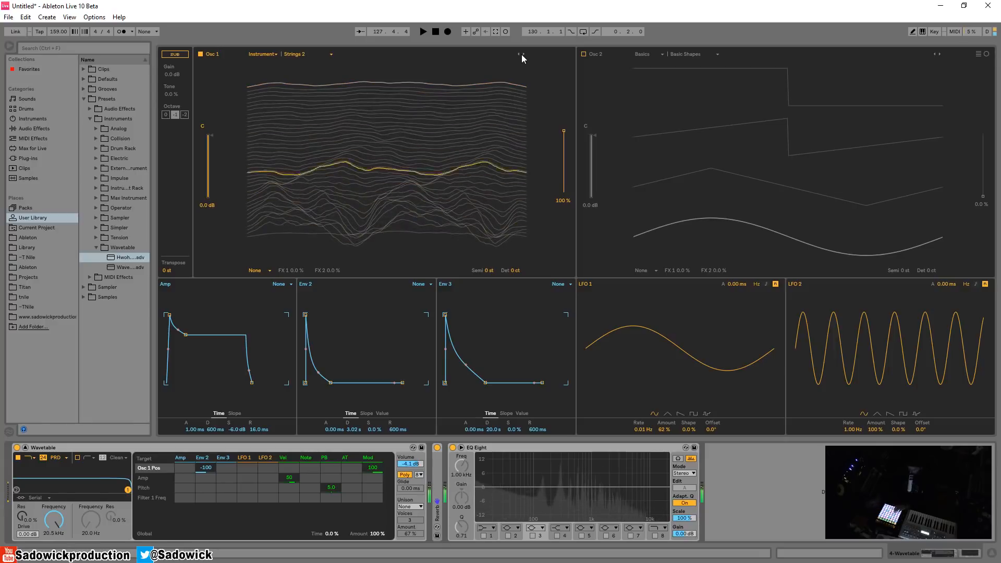
click(524, 56)
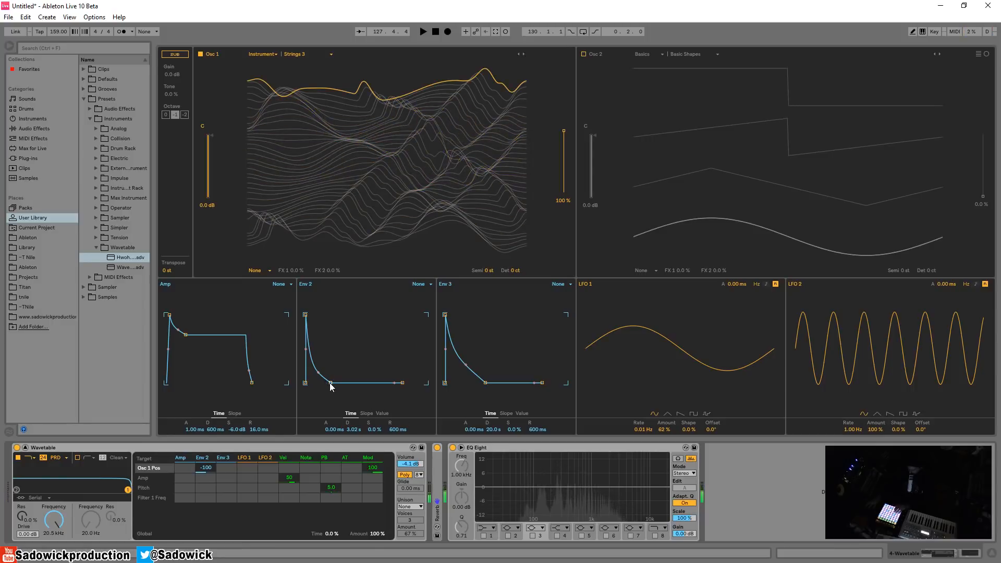
mouse_move(330, 383)
mouse_down()
mouse_move(345, 382)
mouse_move(325, 383)
mouse_up()
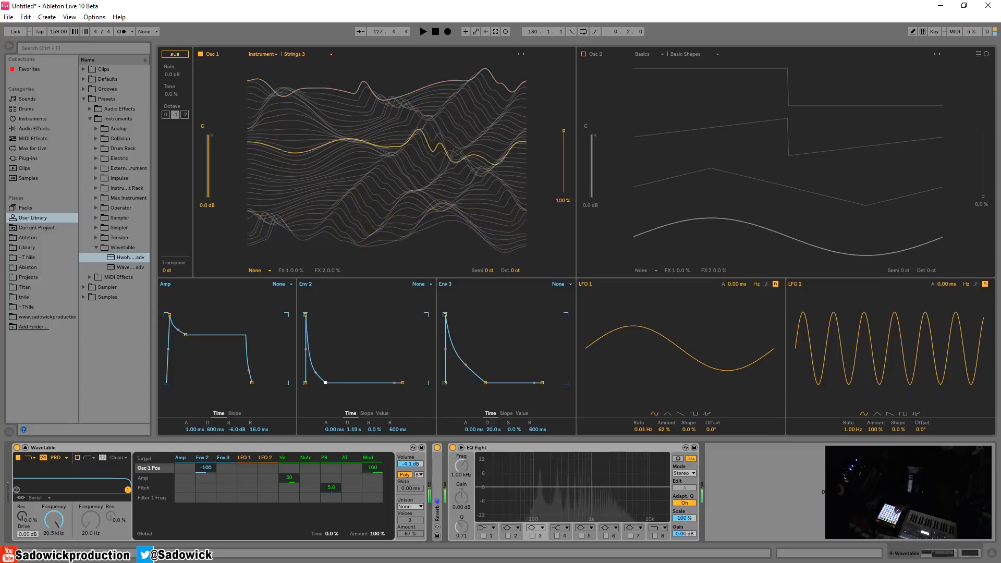
click(290, 53)
click(290, 54)
click(275, 55)
click(277, 54)
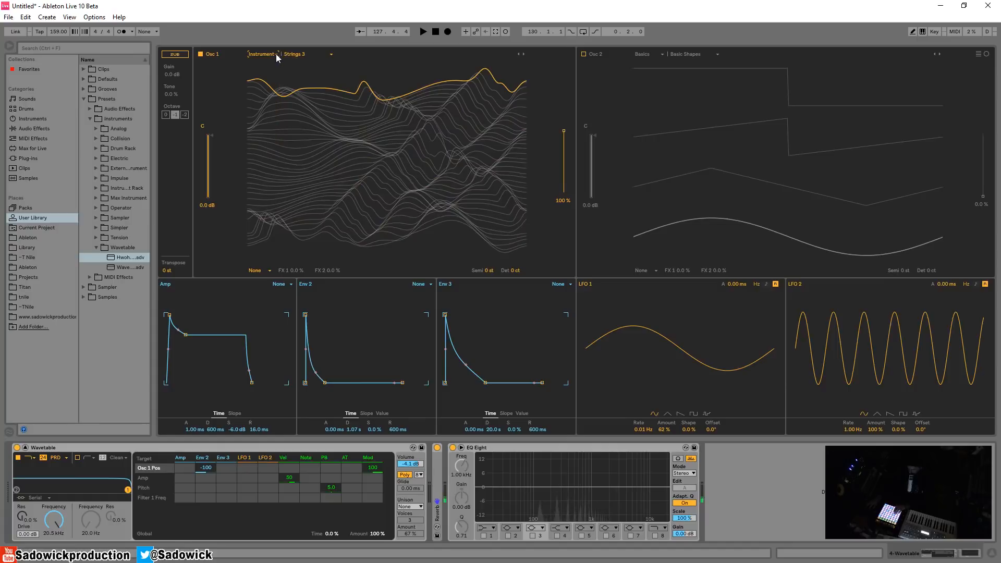
click(309, 56)
click(308, 55)
Step: Reset Env 2's modulation of Osc 1's position to 0.0 and set the Osc 1 wavetable position to 50 %
double_click(204, 469)
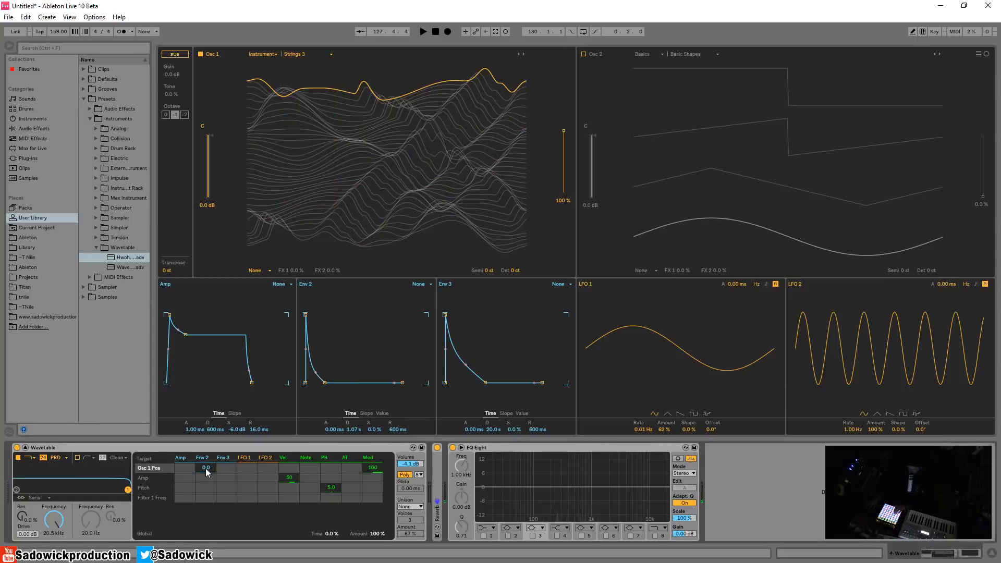
drag(463, 162, 463, 162)
double_click(566, 163)
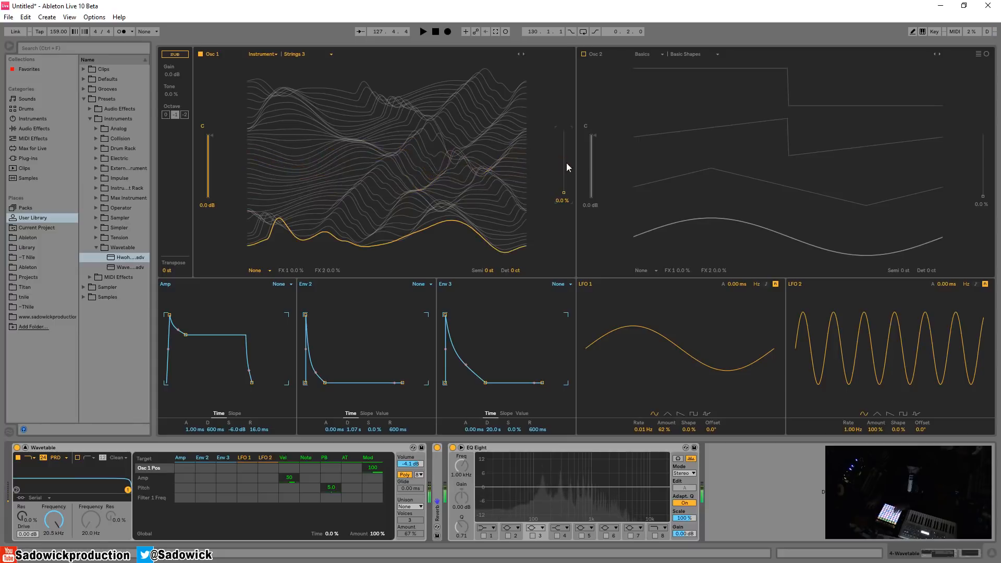
drag(566, 163, 566, 132)
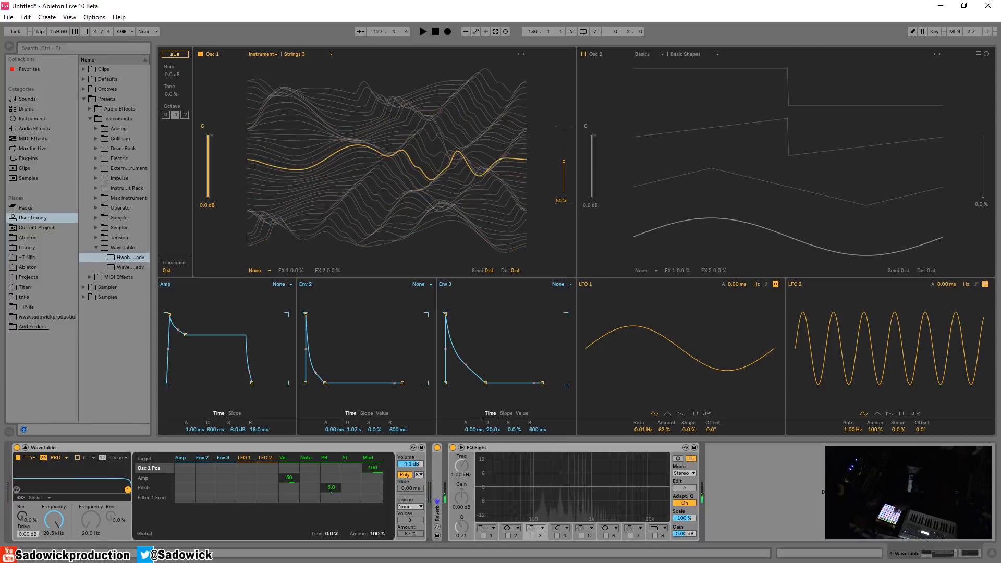
Step: Set the unison mode to Position Spread with 8 voices and an amount of 100 %
click(409, 504)
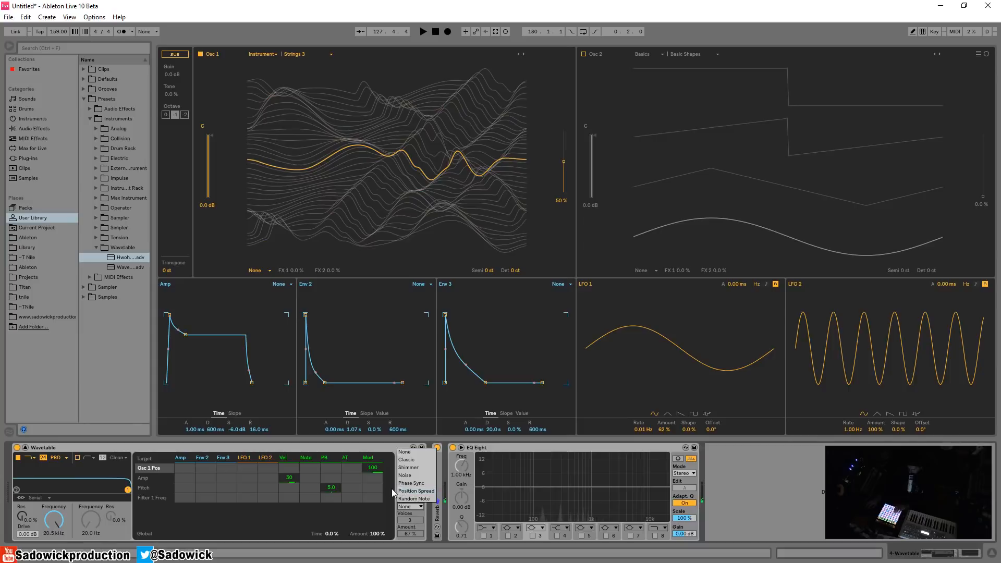
click(431, 491)
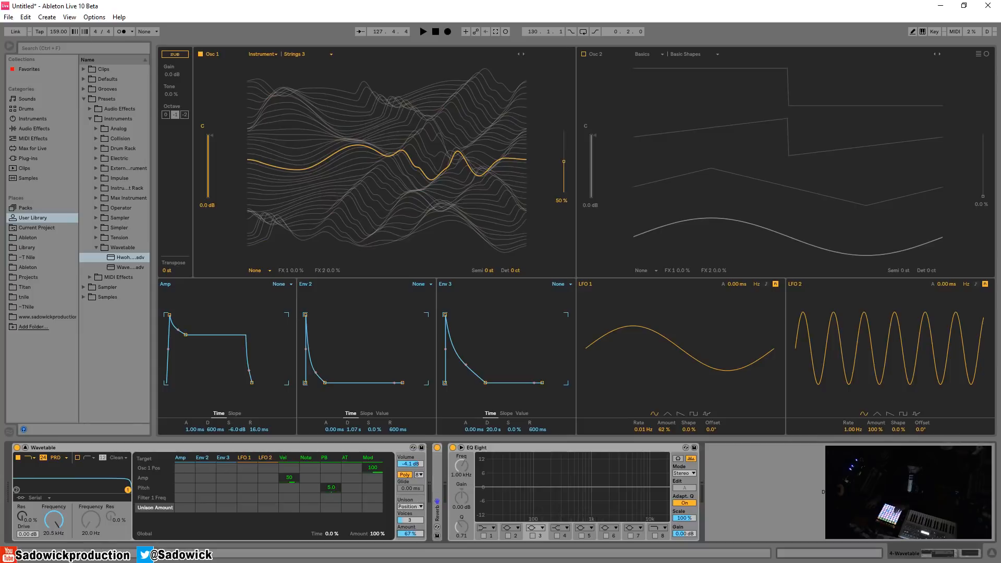
drag(411, 524, 411, 532)
drag(410, 534, 410, 514)
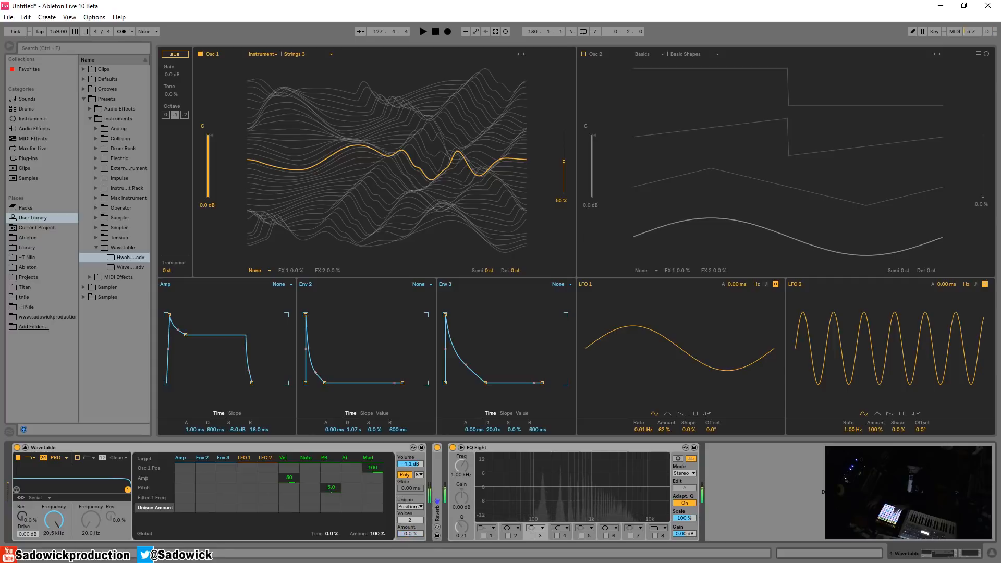
drag(411, 534, 410, 562)
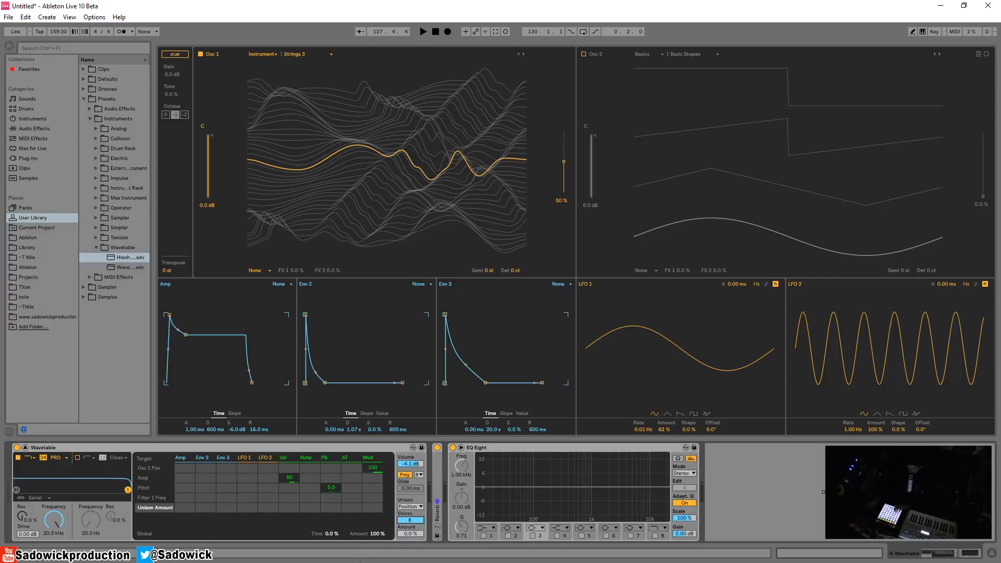
drag(408, 535, 406, 531)
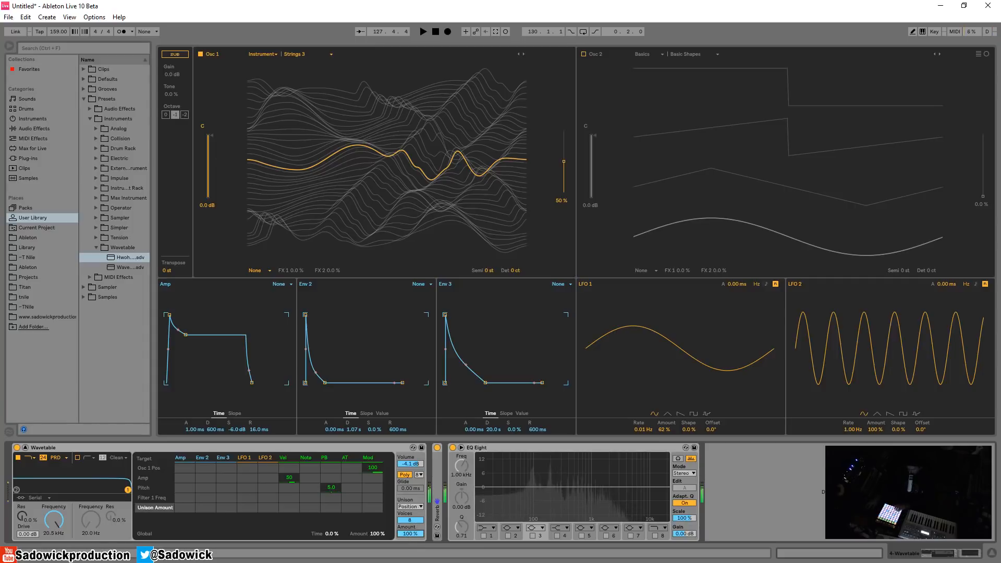
Step: Step Osc 1 back to Strings 2 at position 15 %, and to Strings 1 at position 50 %
click(519, 55)
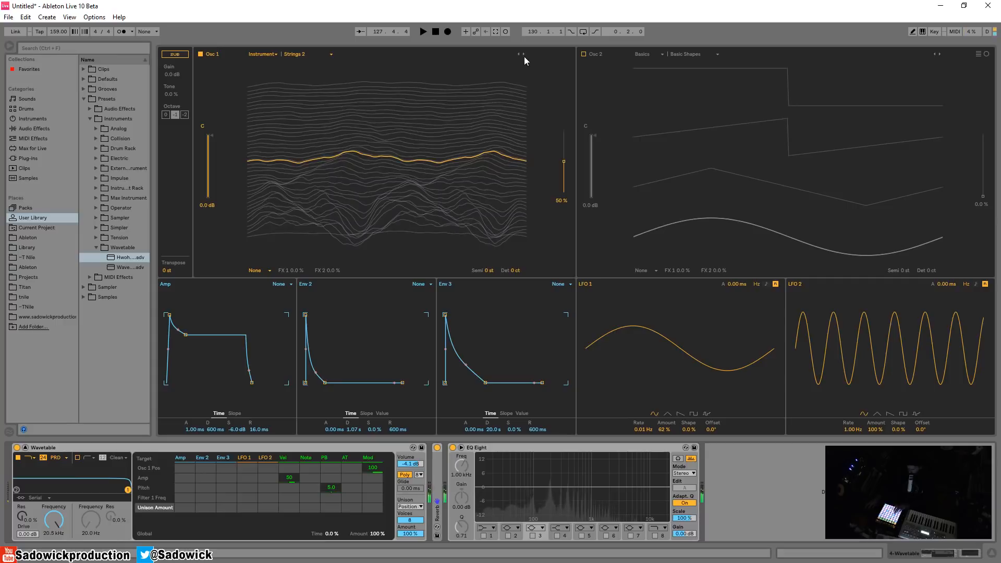
drag(416, 166, 417, 213)
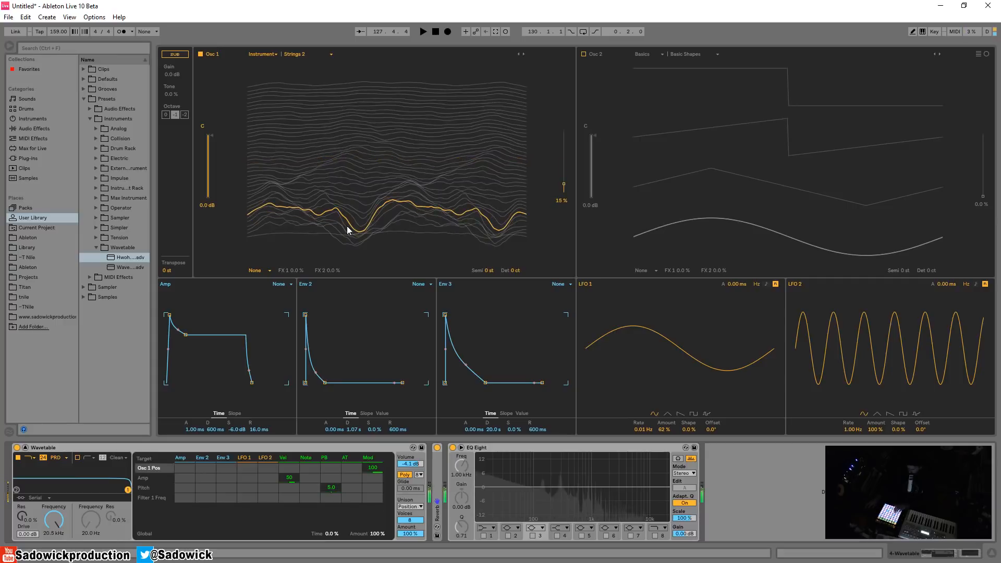
click(518, 54)
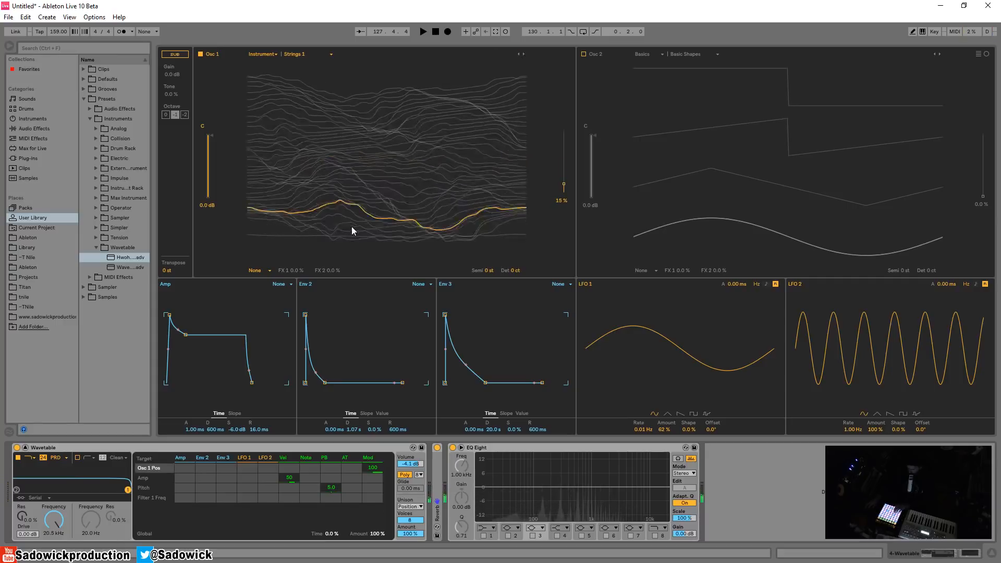
drag(352, 228, 353, 179)
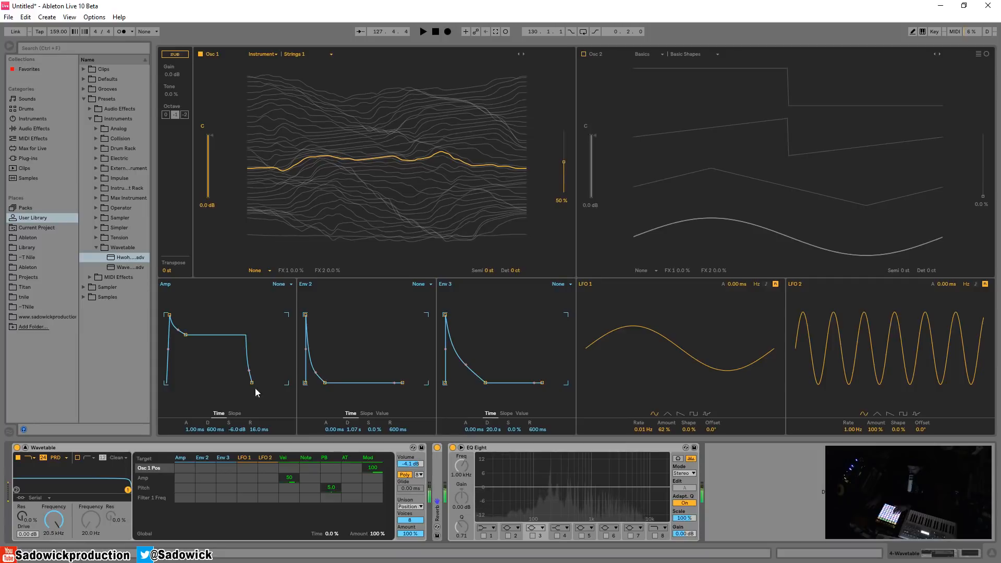
Step: Set the Amp envelope to 486 ms attack, 1.54 s decay, 0.0 dB sustain and 1.12 s release, and raise the Reverb's Dry/Wet to 44 %
drag(252, 383, 265, 383)
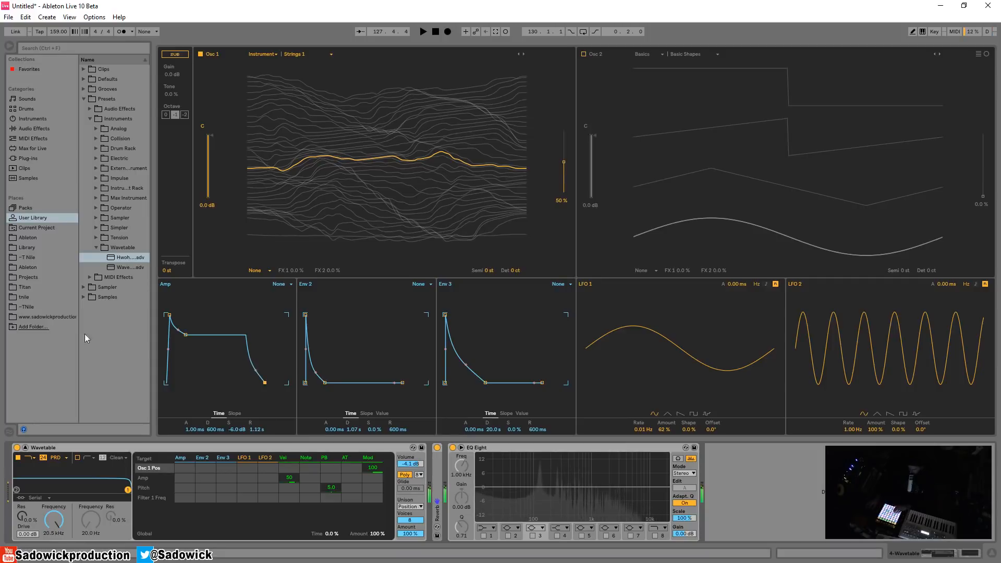
drag(169, 314, 203, 314)
double_click(438, 465)
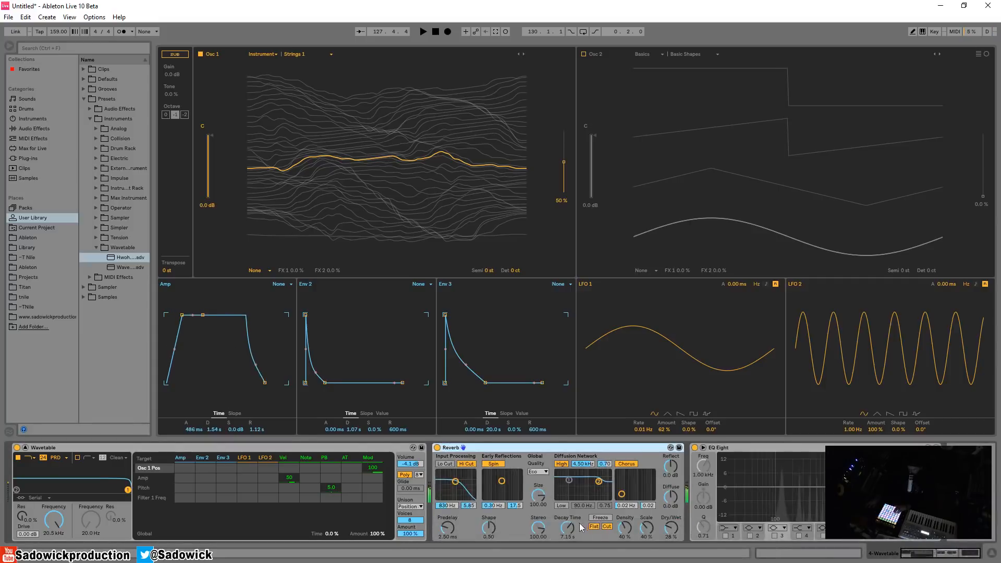
drag(670, 524, 670, 510)
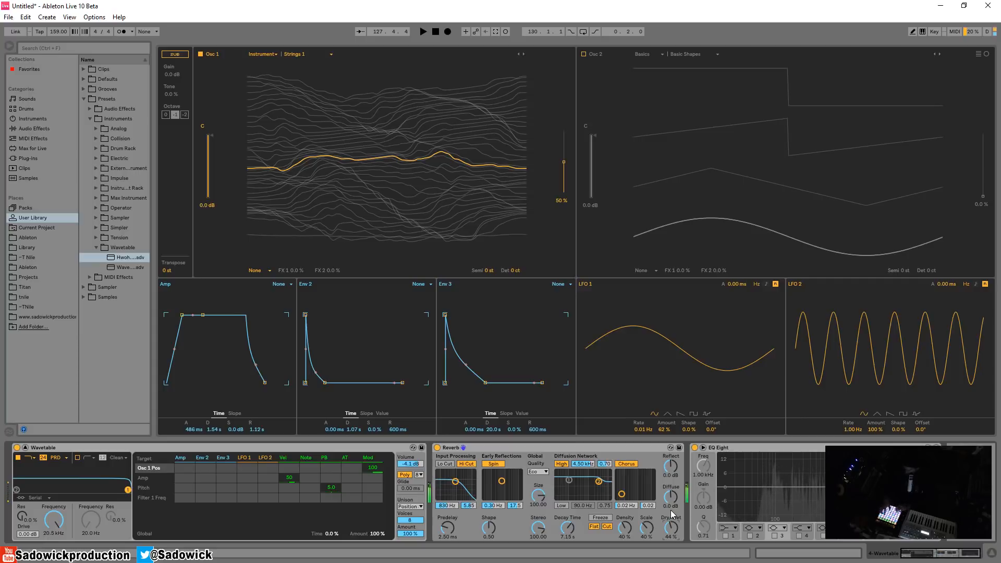
Step: Reduce the unison voices, set the unison amount to 30 %, and switch the unison mode to None
drag(415, 521, 415, 537)
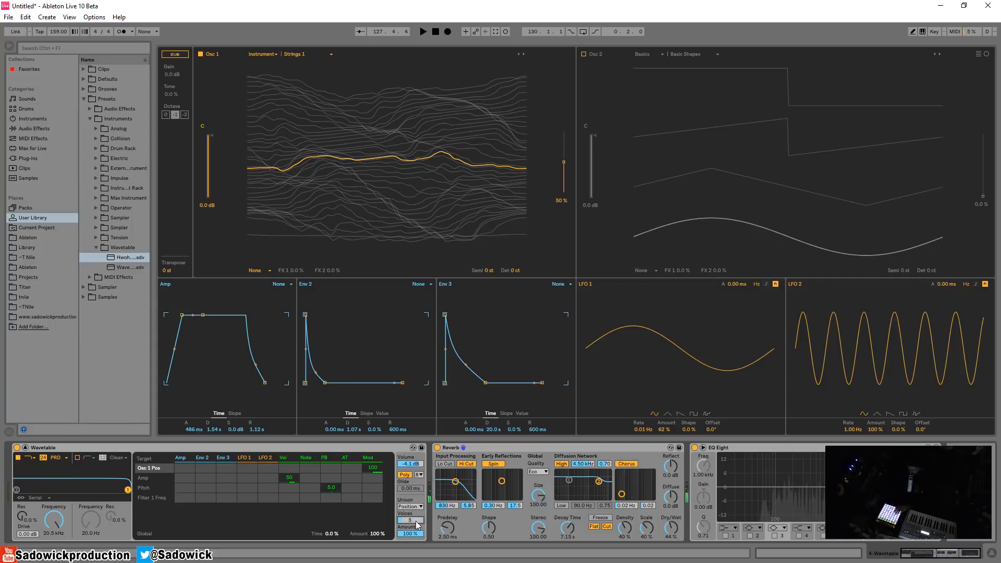
click(410, 534)
click(410, 506)
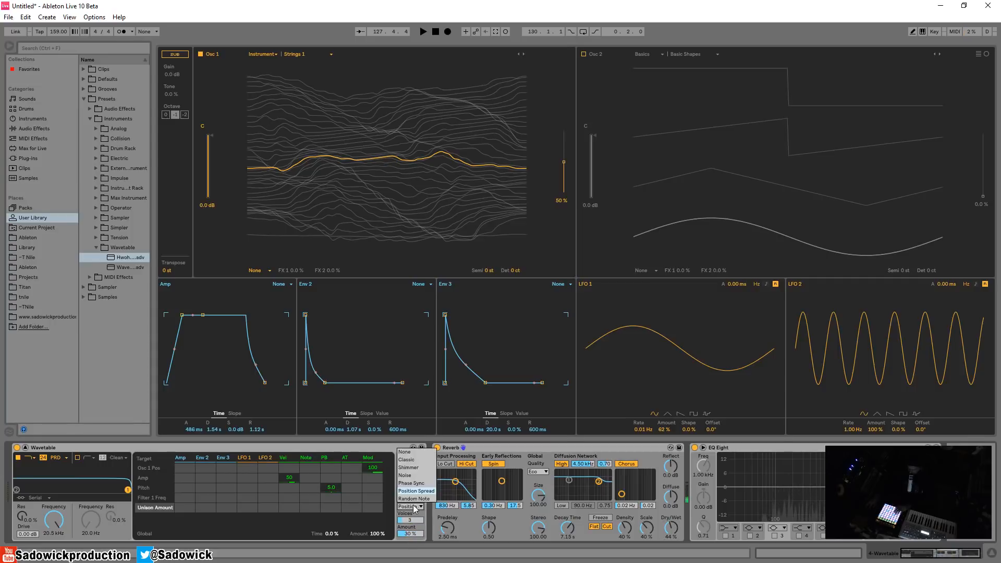
click(415, 457)
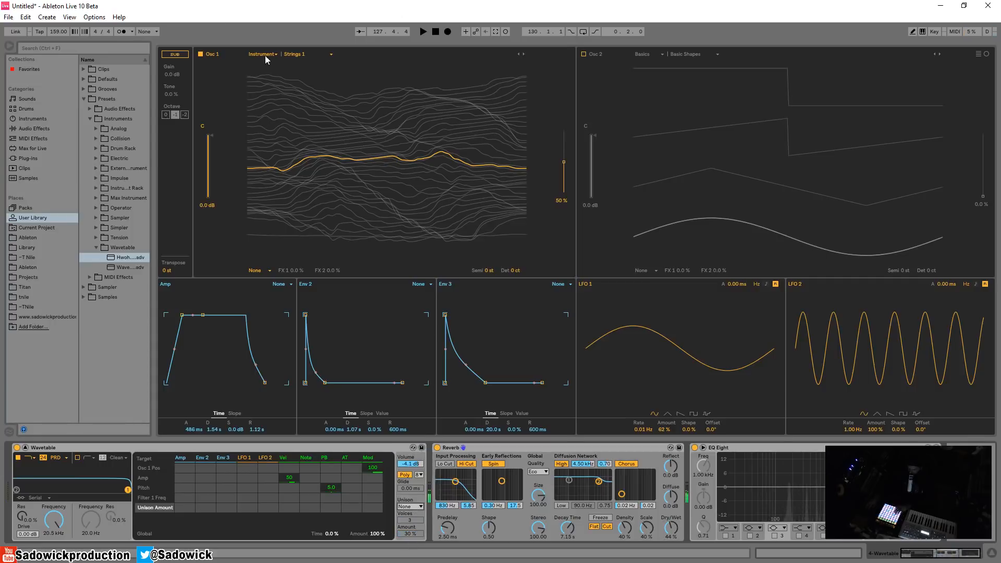
Step: Load the Organ wavetable in Osc 1 with its position at 81 %, and switch to Nylon Guitar with its position at 100 %
click(292, 54)
click(308, 152)
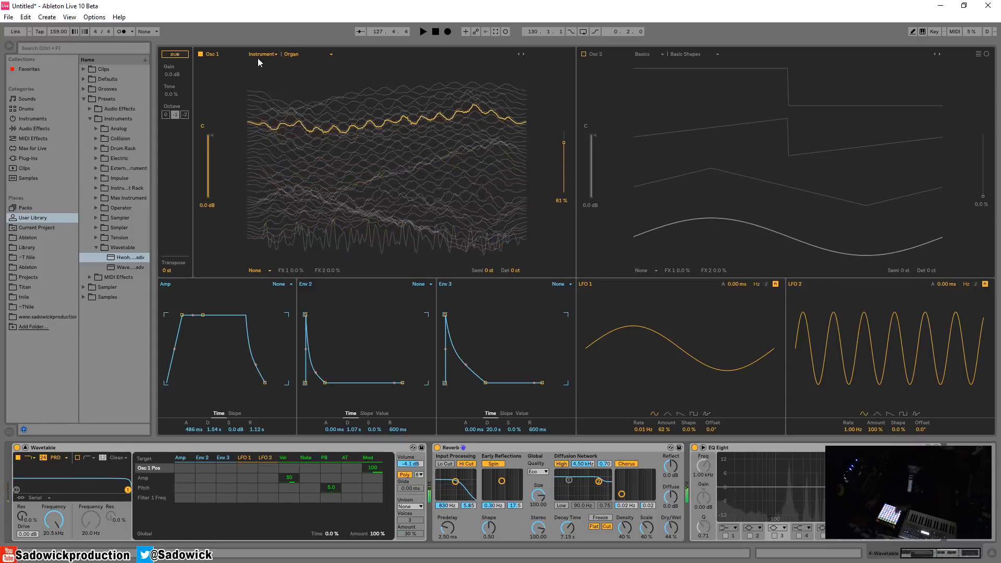
click(300, 54)
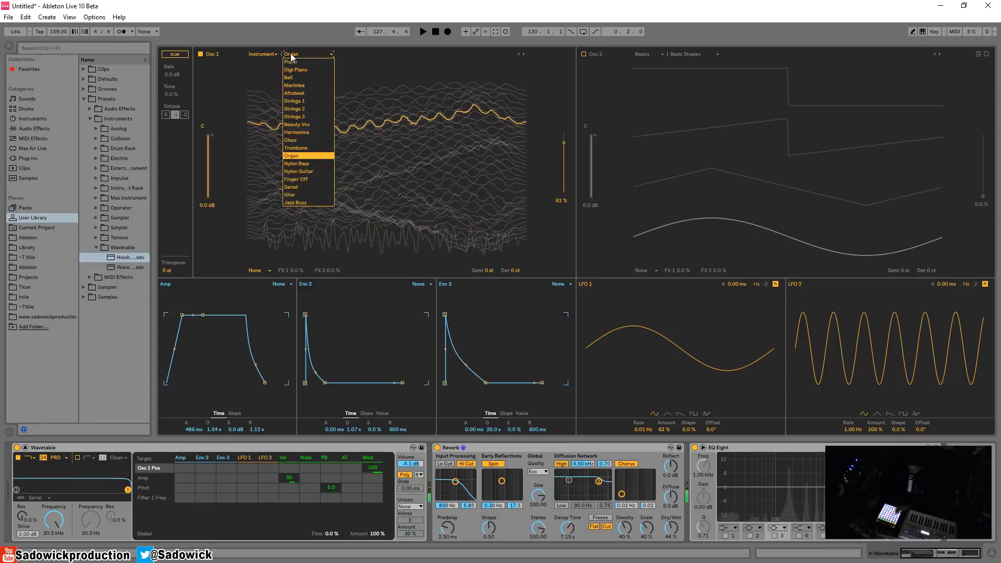
click(308, 171)
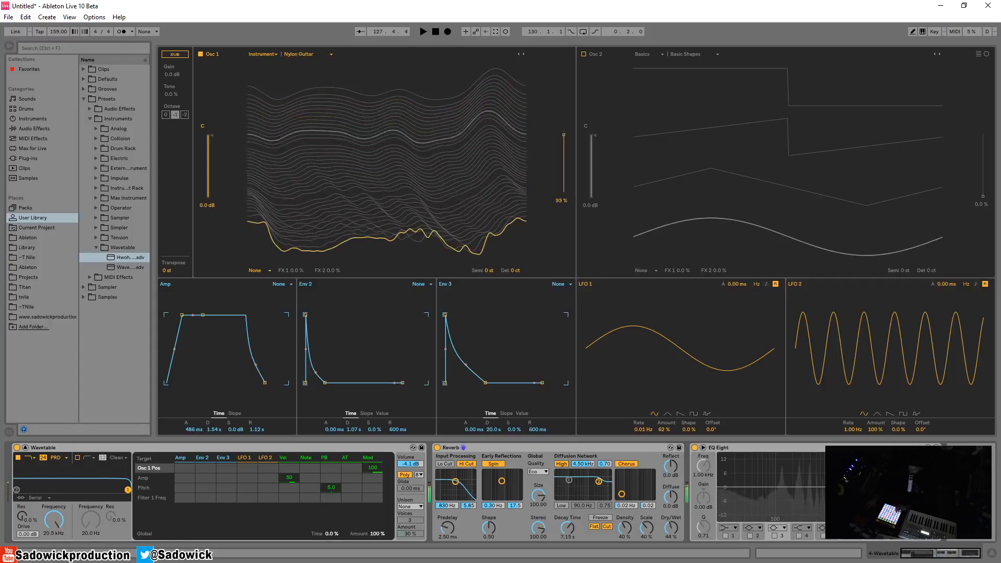
Step: Load the Swept Noise wavetable of the Noise category in Osc 1 and bring its position to 52 %
click(271, 55)
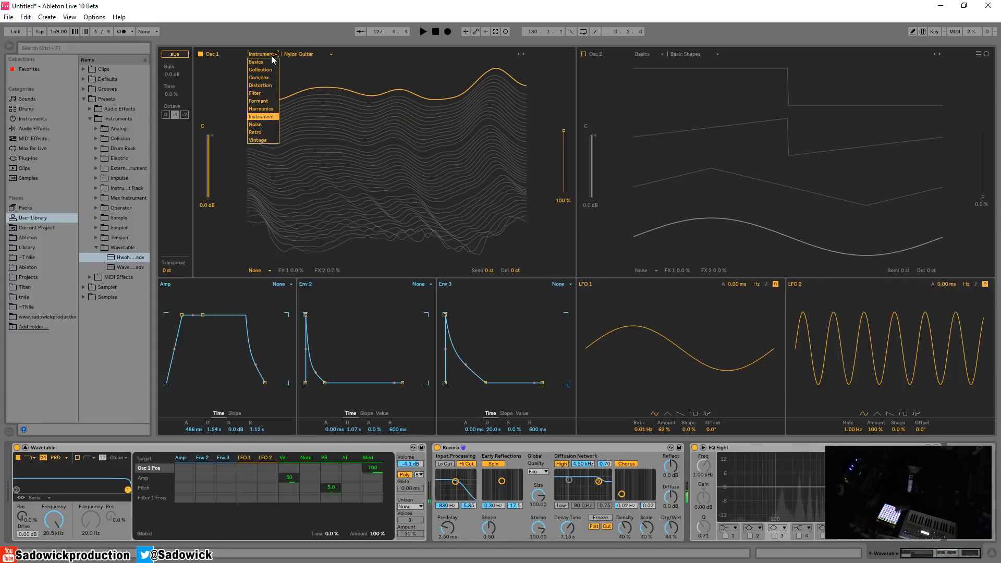
click(252, 127)
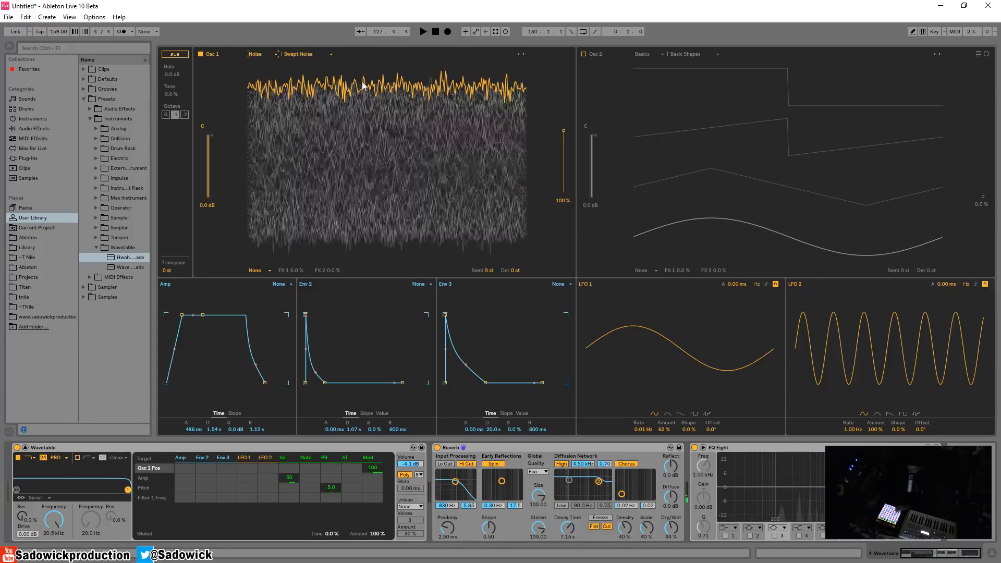
click(316, 54)
click(315, 54)
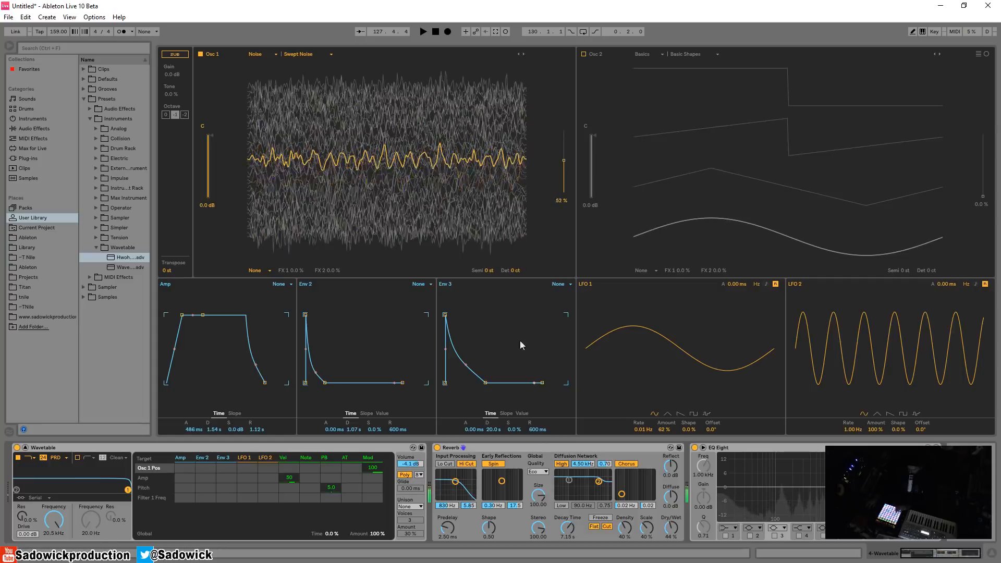
Step: Collapse the Reverb device and sweep the Swept Noise wavetable's position in Osc 1, ending at 26 %
click(521, 449)
double_click(523, 449)
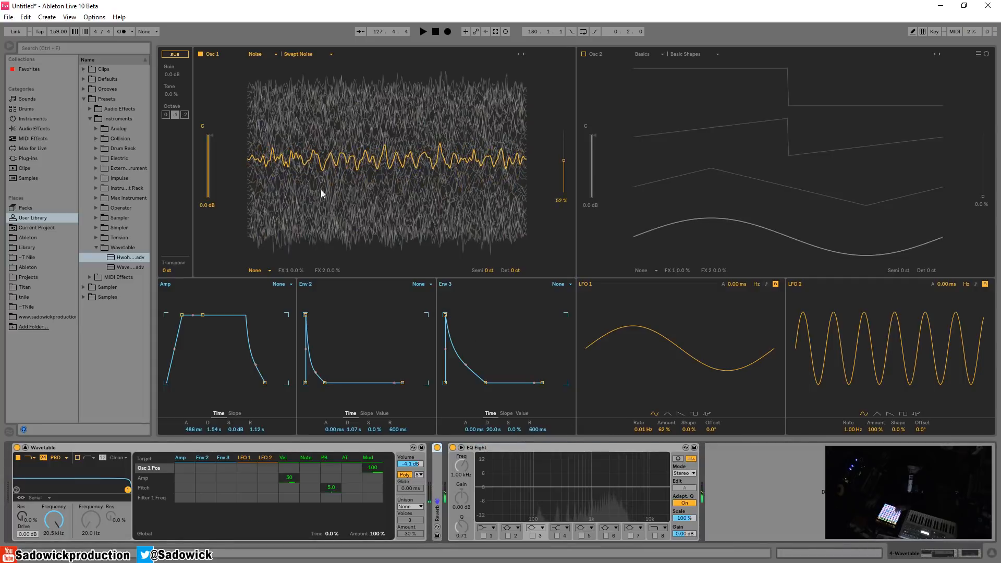
drag(381, 83, 535, 196)
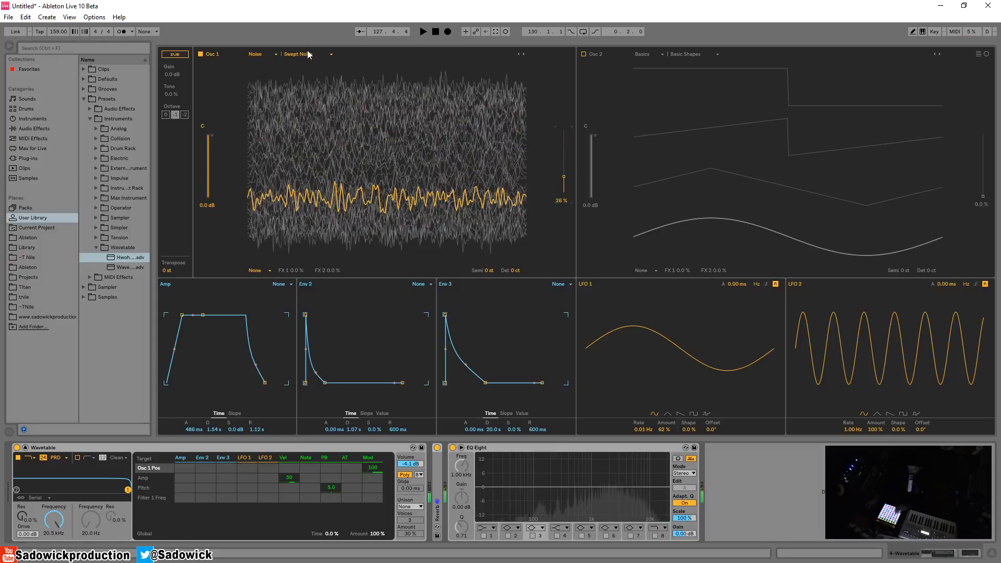
Step: Step Osc 1 through HP Noise to Redux Noise, and sweep Redux Noise's position down to 3.2 % and up to 100 %
click(524, 54)
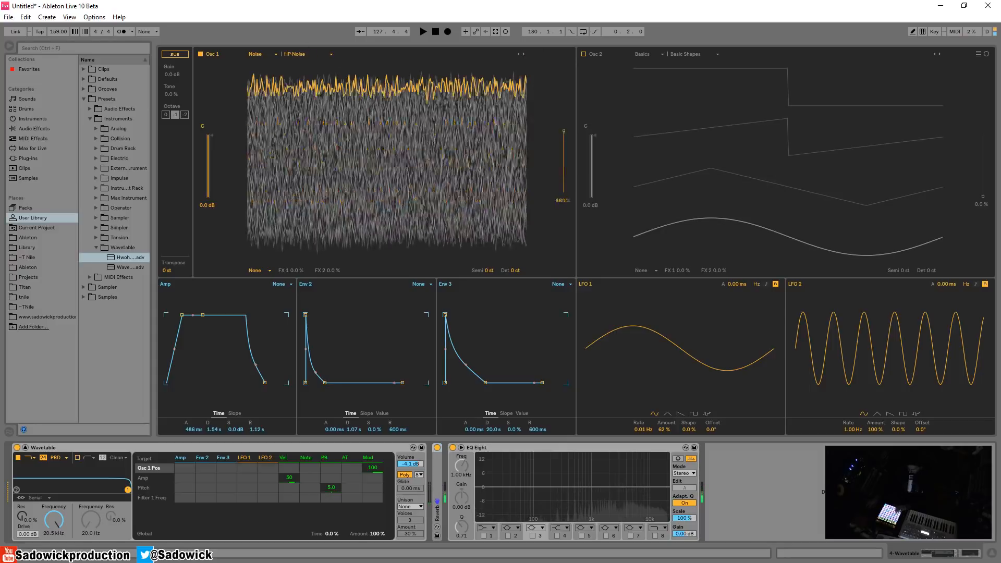
click(523, 54)
mouse_move(418, 201)
mouse_down()
mouse_move(422, 229)
mouse_move(426, 198)
mouse_up()
click(524, 54)
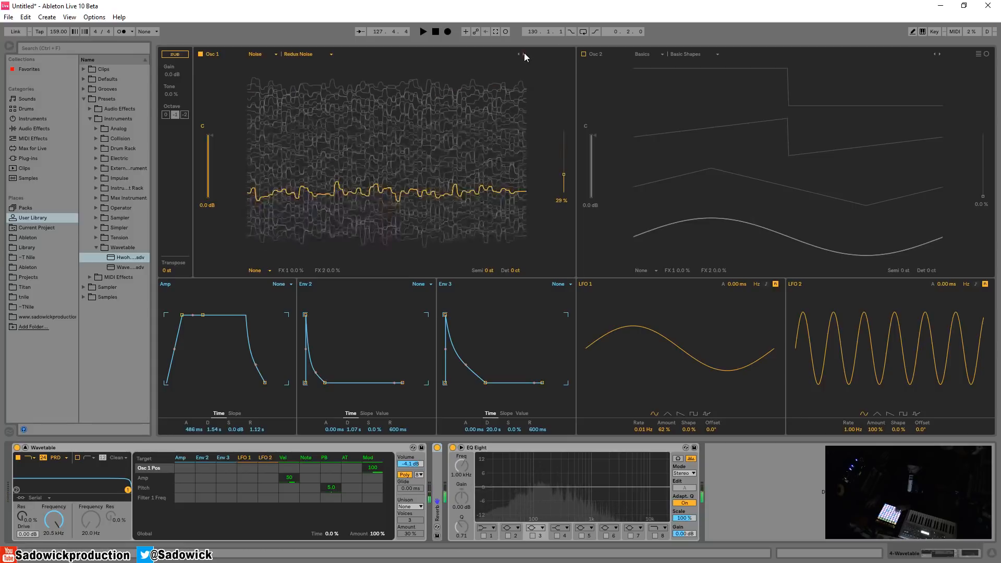
drag(424, 192, 415, 246)
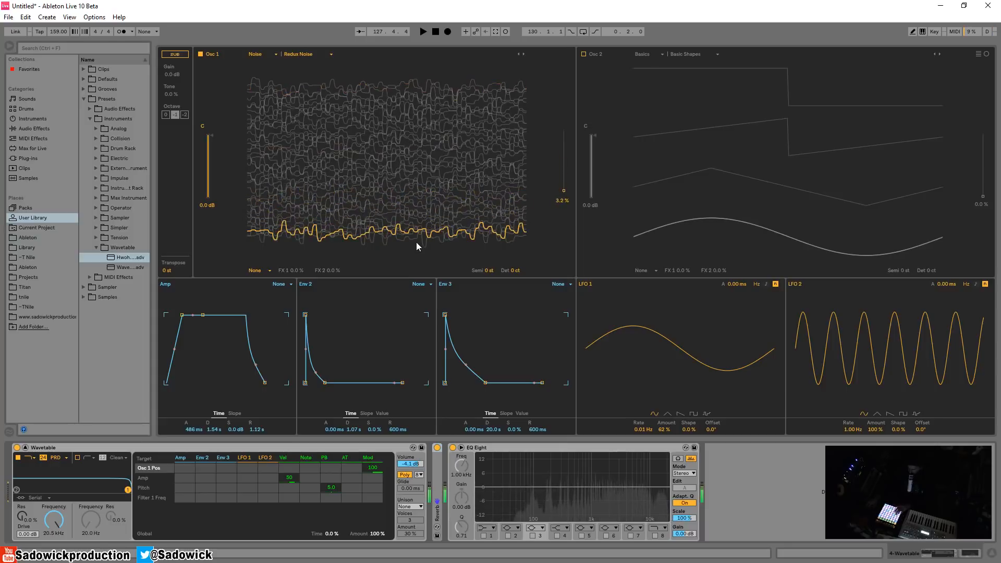
drag(417, 234, 420, 78)
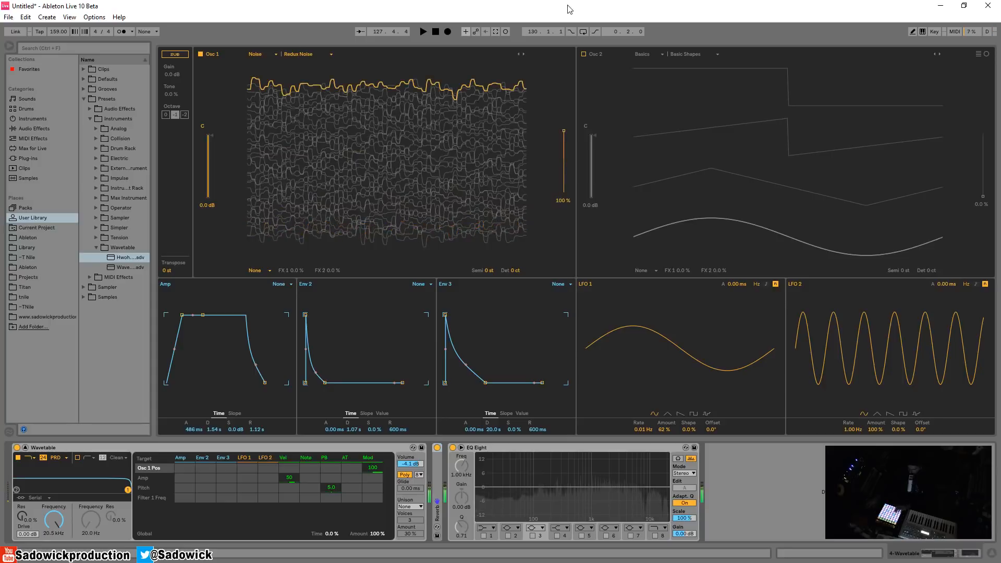
Step: Step Osc 1 to the Applause wavetable, and expand and collapse the Reverb device
click(523, 54)
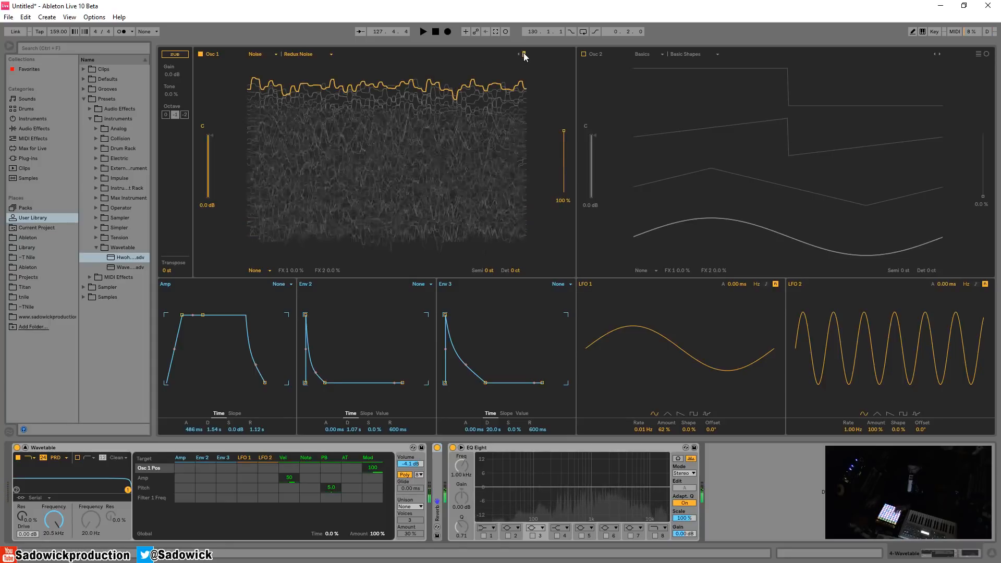
double_click(434, 476)
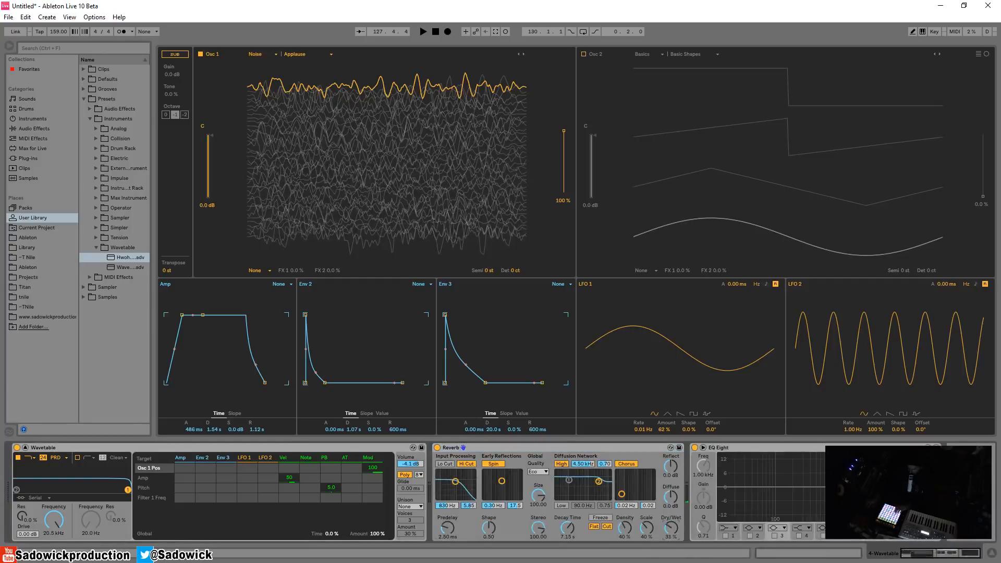
double_click(460, 449)
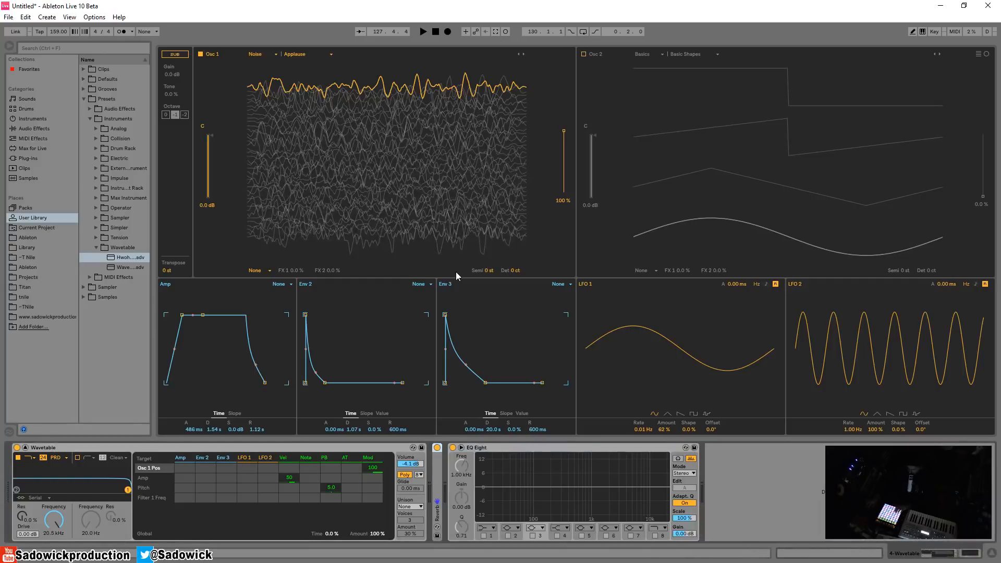
Step: Load the Radio 1 wavetable in Osc 1 and sweep its position, ending at 56 %
click(294, 54)
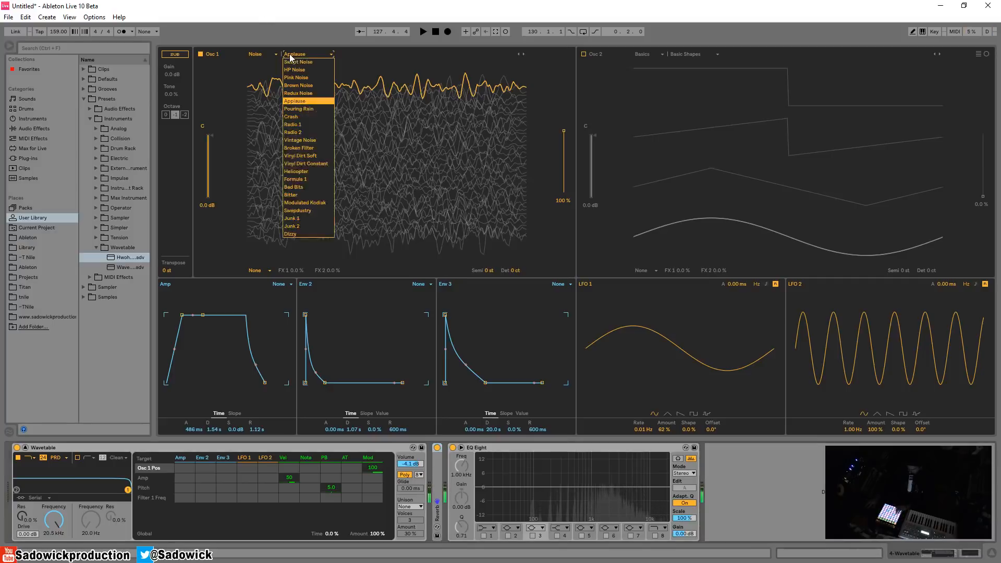
click(311, 123)
drag(564, 180, 564, 190)
drag(401, 231, 401, 150)
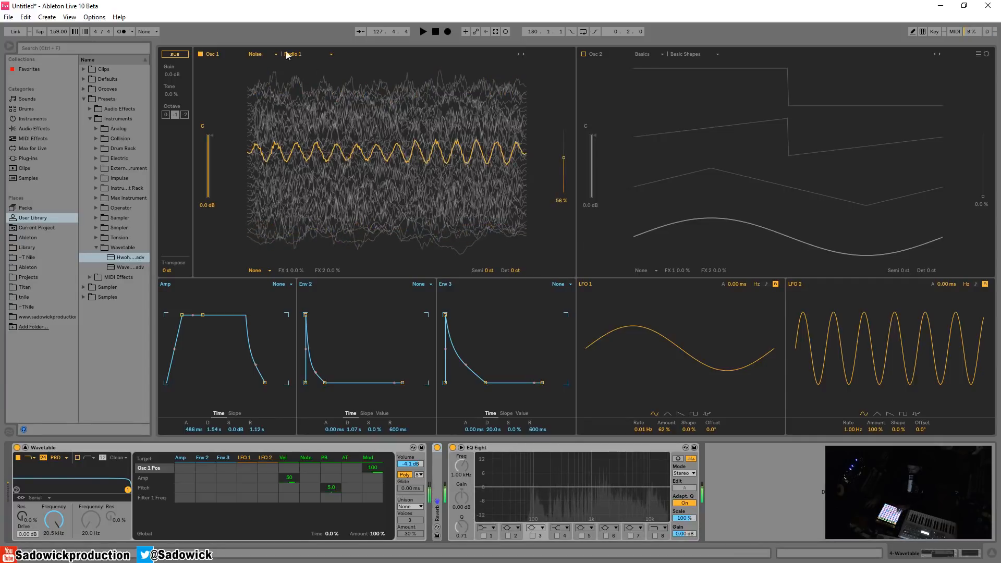
Step: Load the Helicopter wavetable in Osc 1 and bring its position to 100 %
click(306, 54)
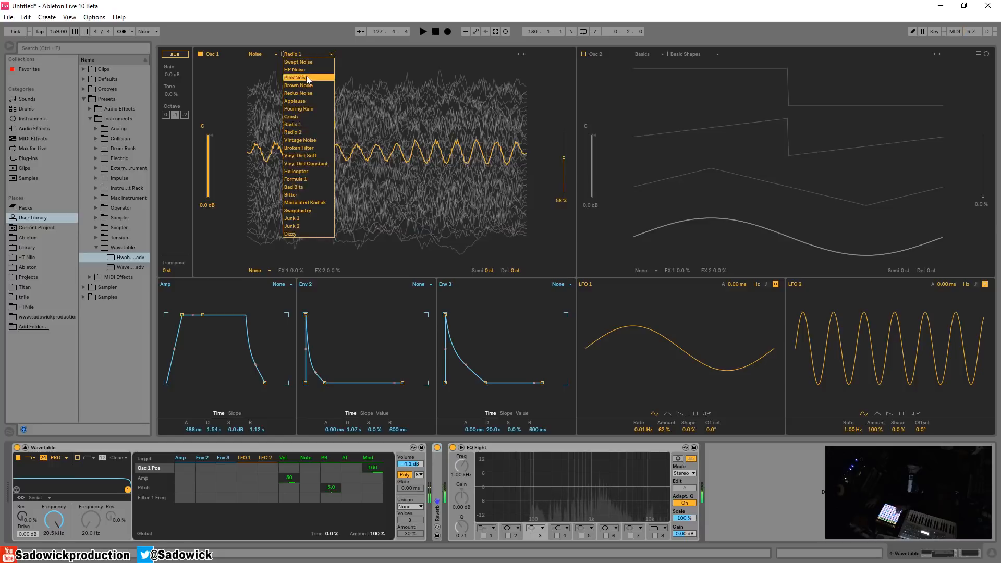
click(320, 171)
drag(386, 200, 314, 27)
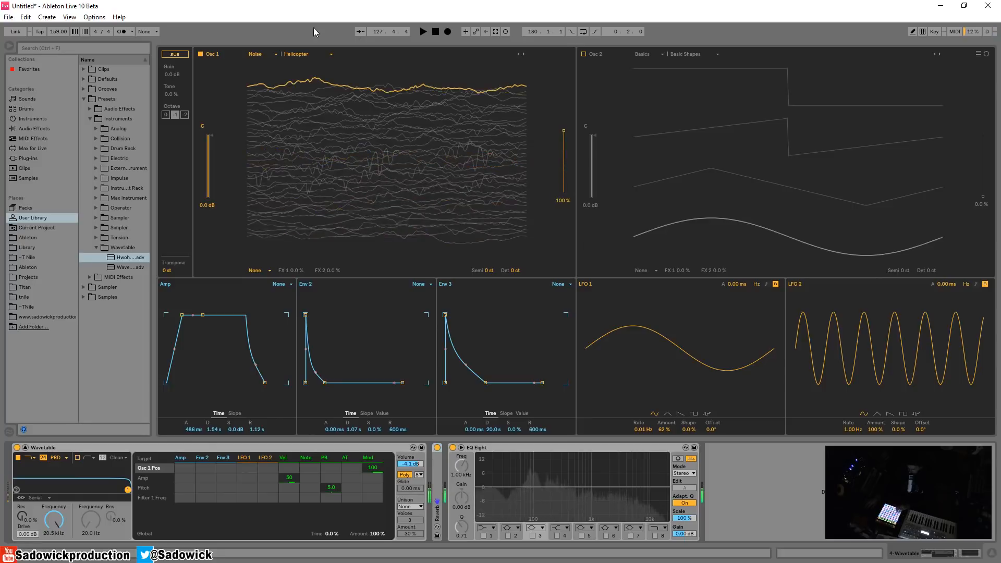
Step: Switch Osc 1 to the Retro category's Echoes wavetable and bring its position to 37 %
click(260, 53)
click(259, 132)
click(262, 54)
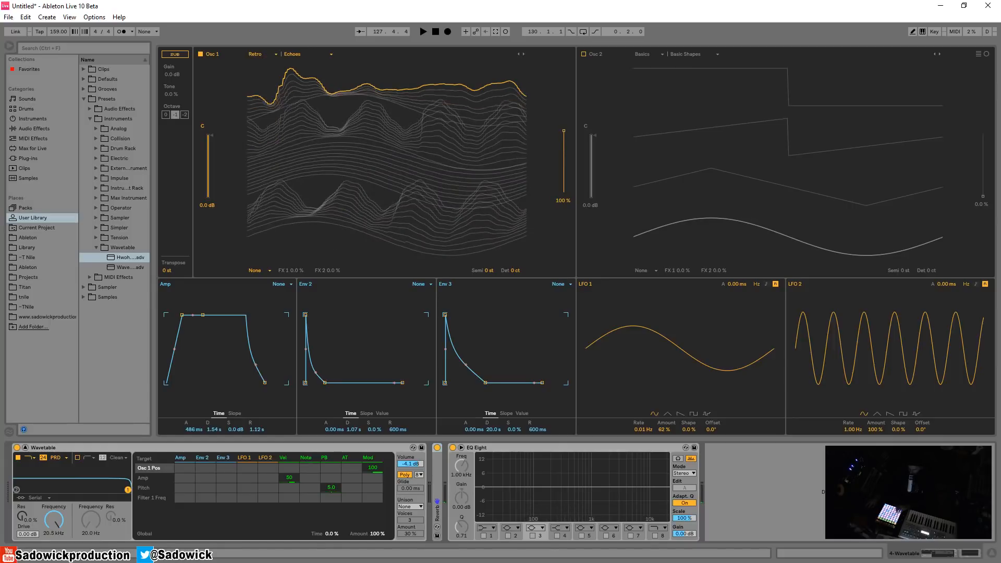
click(394, 71)
mouse_move(309, 72)
mouse_down()
mouse_move(309, 218)
mouse_move(309, 83)
mouse_move(309, 132)
mouse_up()
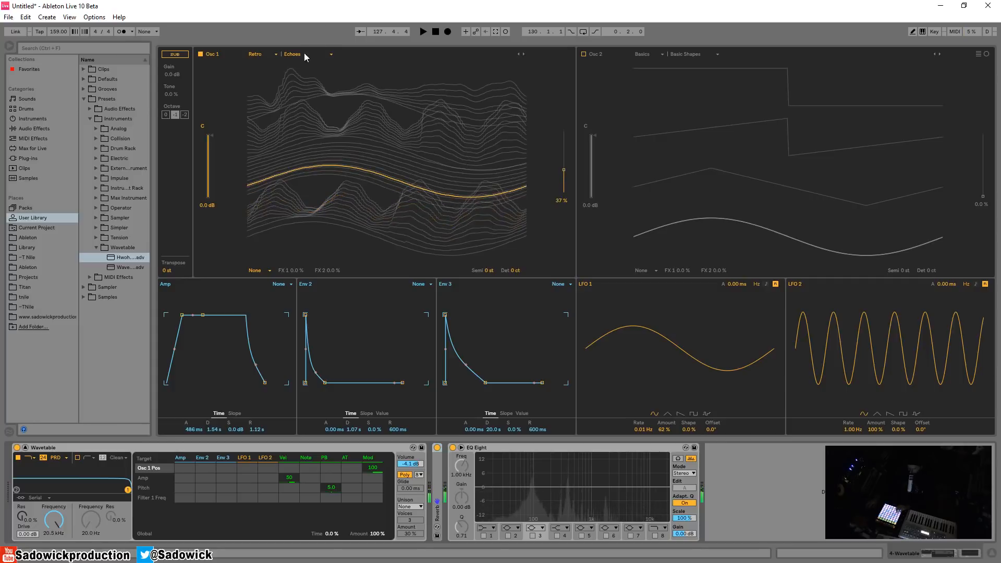
Step: Step Osc 1 through the Retro wavetables Harmonics 1 to Harmonics 4, sweeping their positions and ending at 13 %
click(518, 54)
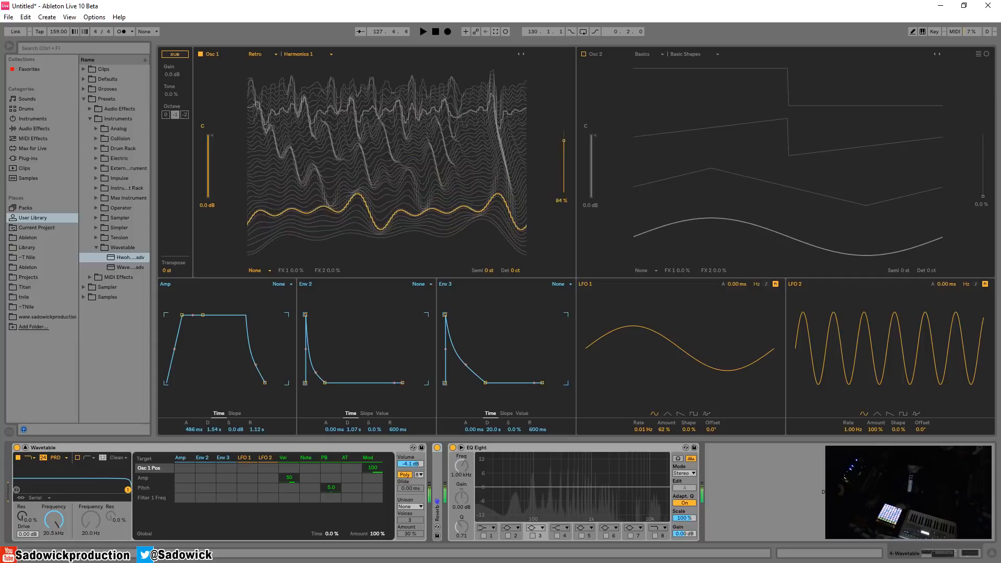
click(523, 54)
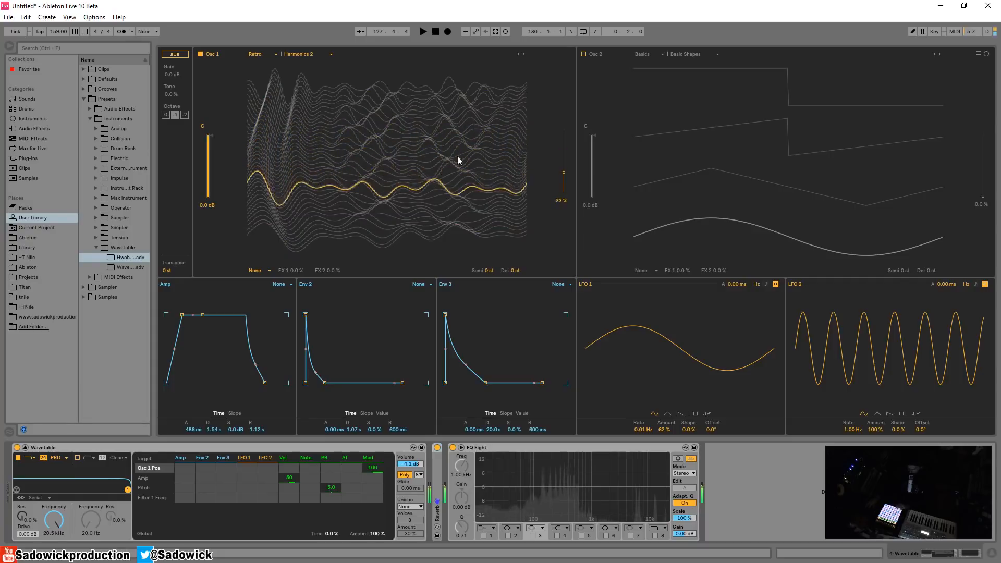
click(523, 55)
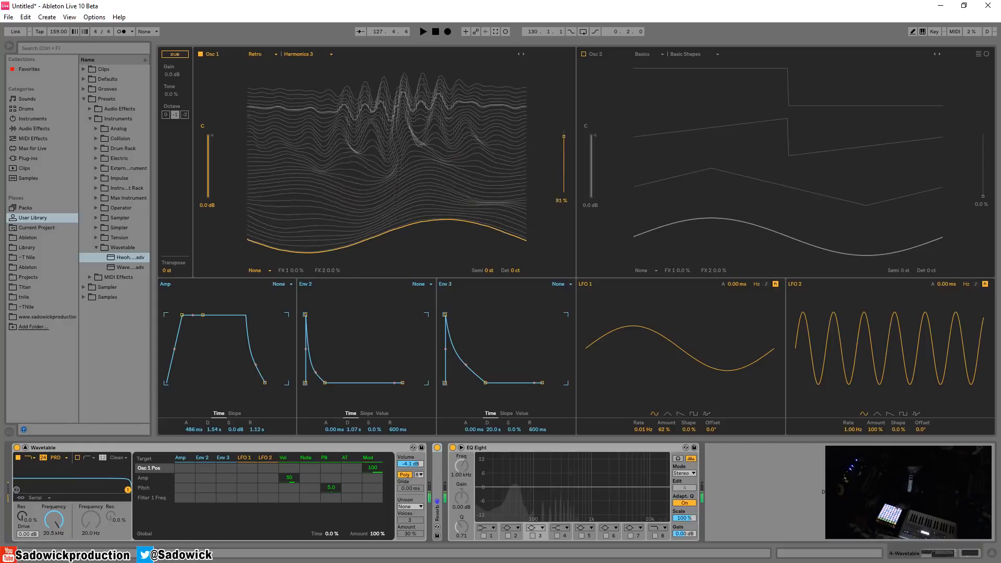
click(524, 54)
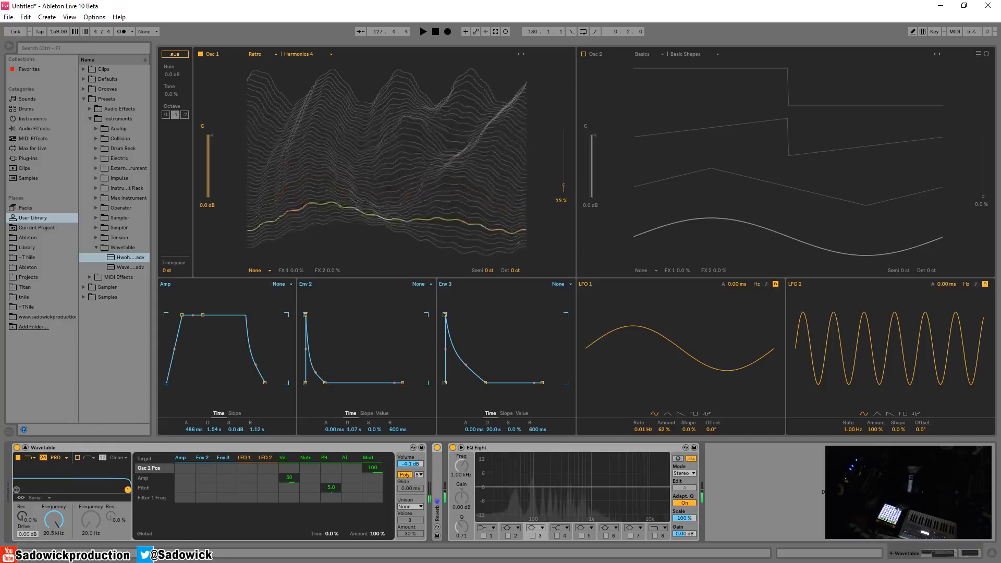
Step: Step Osc 1 through Percussive Organ, Polated and Resonant 1 to Resonant 2, sweeping the wavetable positions
click(524, 54)
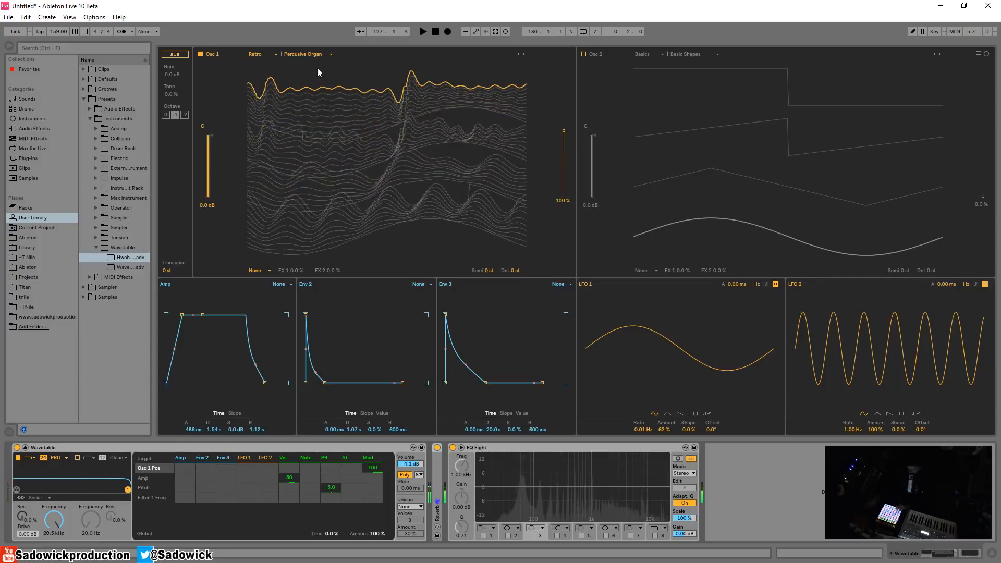
click(523, 54)
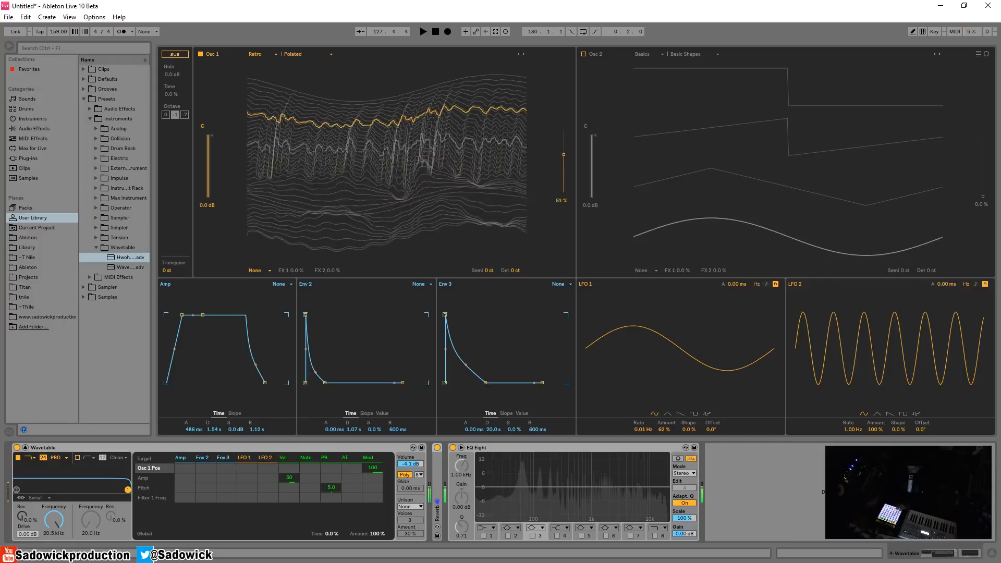
click(523, 54)
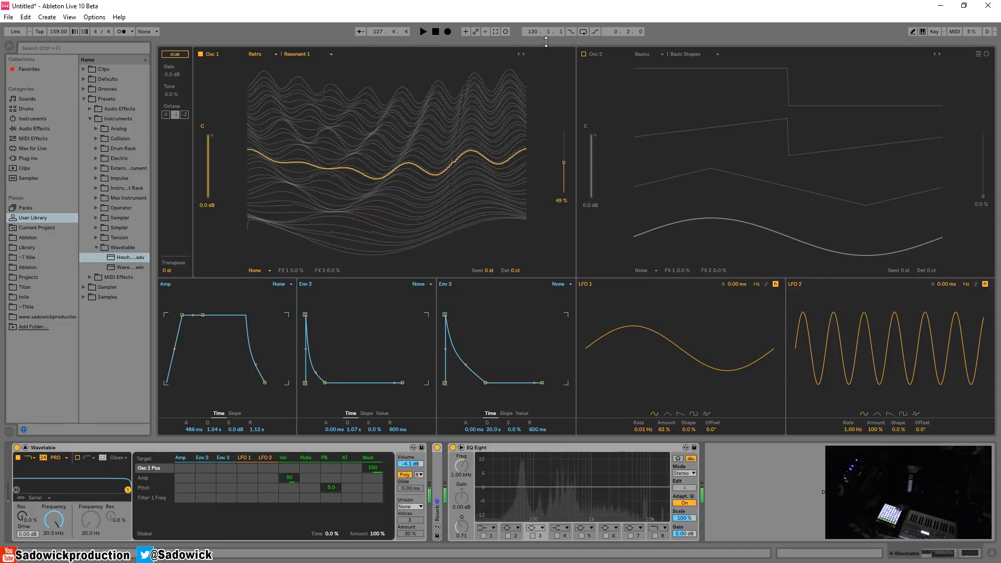
click(523, 54)
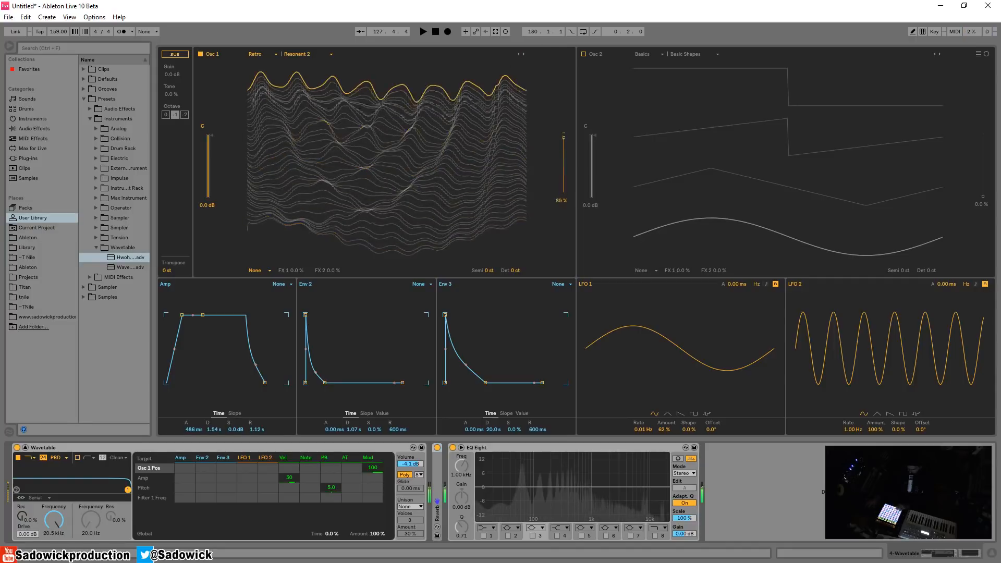
Step: Step Osc 1 through Robotic and Sweep Pulse to Sweep Random, and sweep the Sweep Random wavetable's position
click(523, 54)
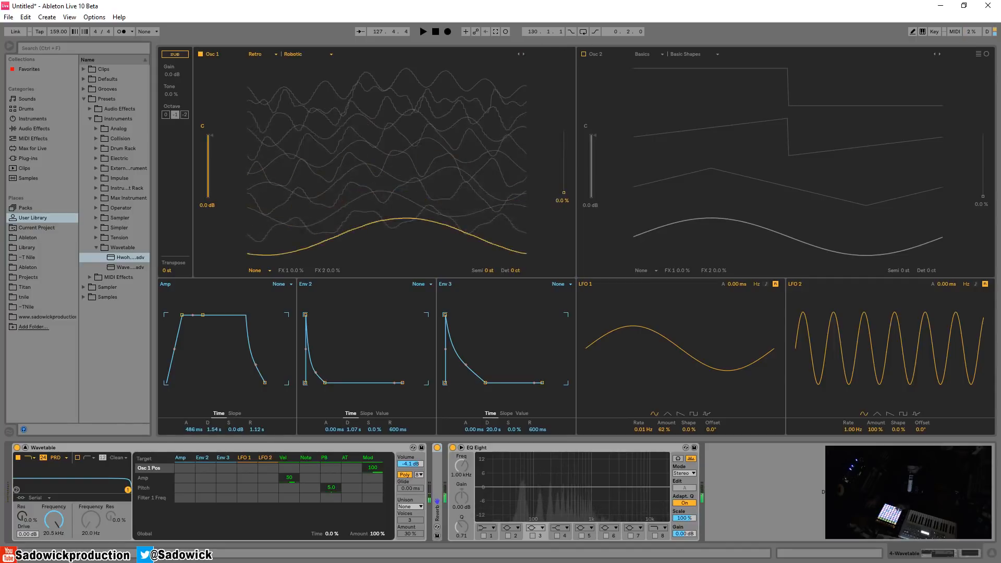
click(523, 54)
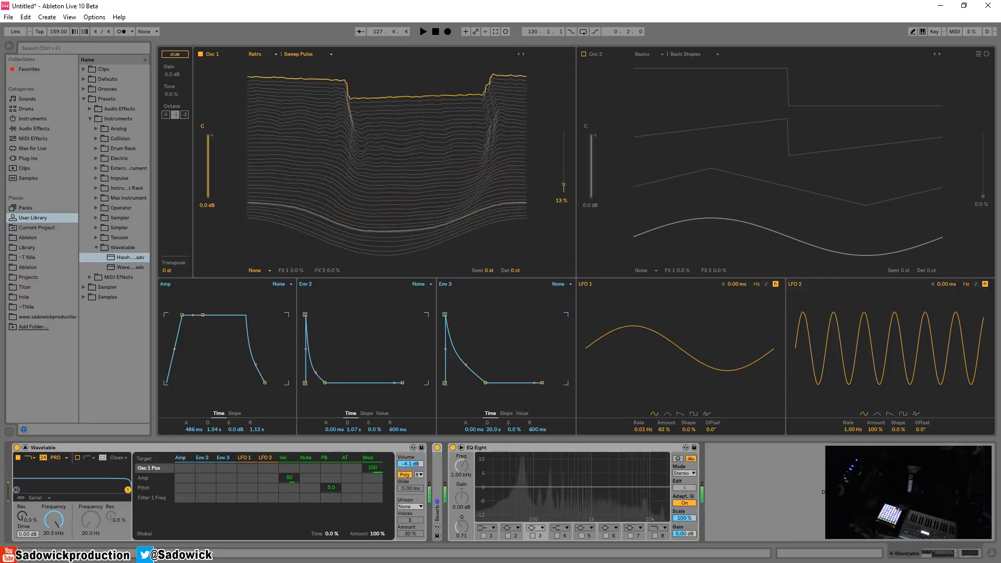
click(524, 54)
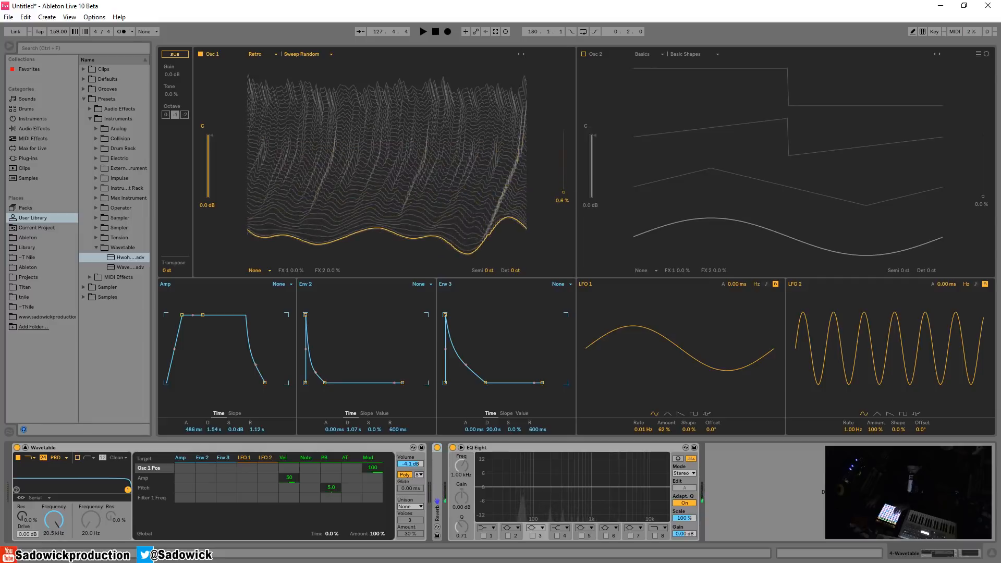
drag(564, 155, 563, 181)
Step: Step Osc 1 on to the Wind Synth wavetable and sweep its position, ending at 0.0 %
click(523, 54)
click(524, 54)
click(524, 55)
drag(336, 215, 336, 182)
drag(549, 147, 548, 193)
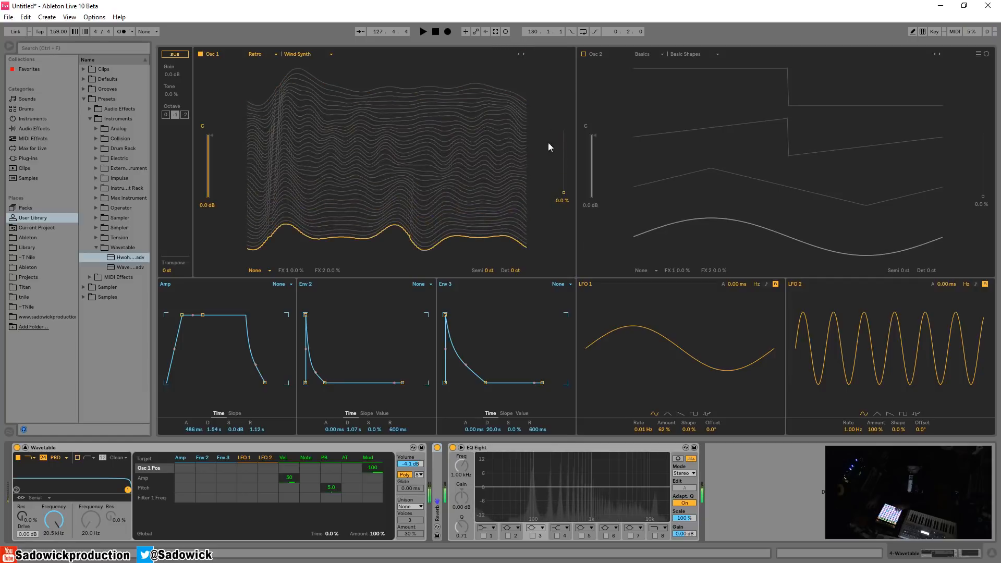
Step: Step Osc 1 into the Vintage category's Brds Dual Saw wavetable and bring its position to 99 %
click(527, 53)
mouse_move(333, 188)
mouse_down()
mouse_move(334, 133)
mouse_move(334, 184)
mouse_up()
drag(421, 208, 511, 30)
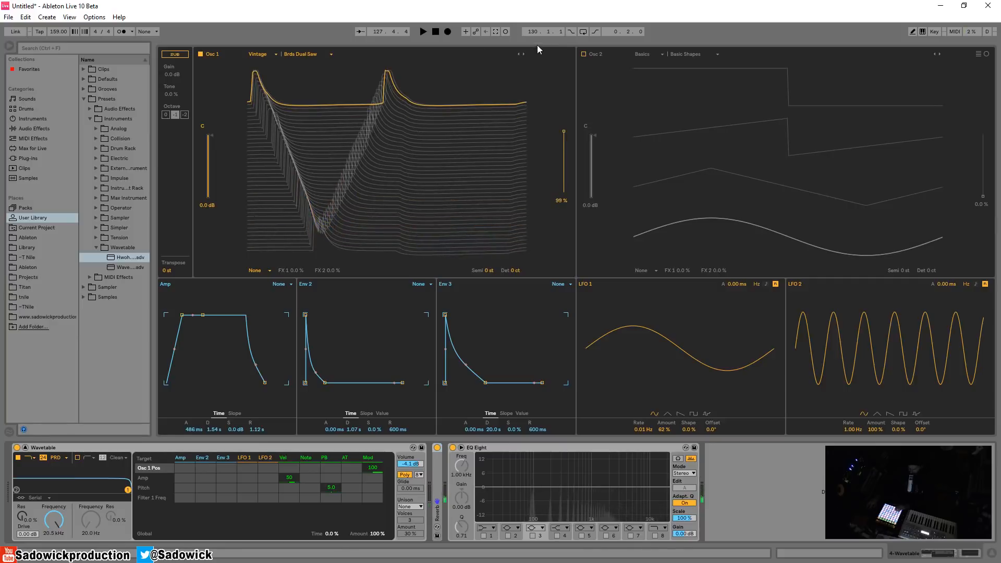
Step: Step Osc 1 through BS Sync to JN6 Double Saws, and sweep the JN6 Double Saws position, ending at 72 %
click(523, 53)
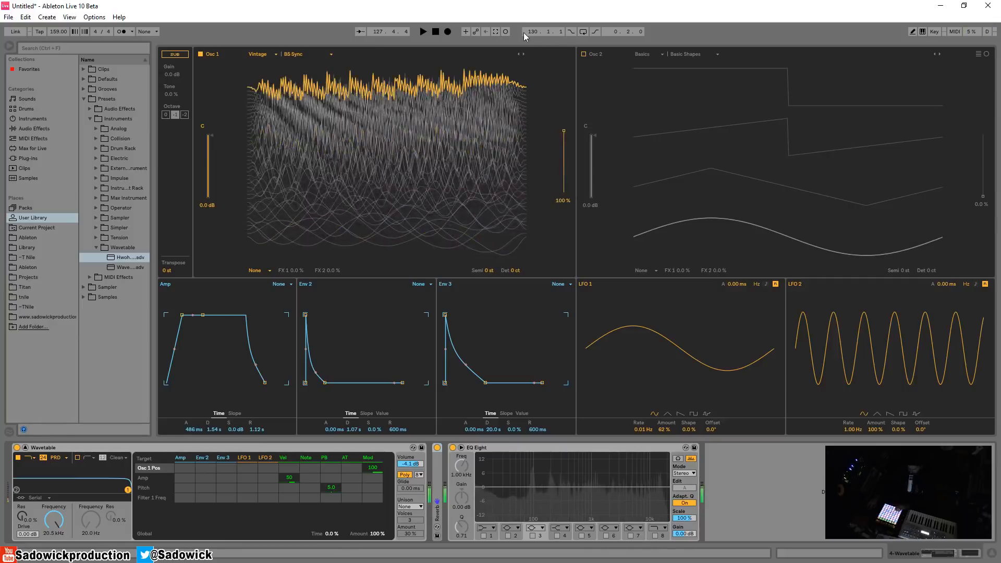
click(524, 54)
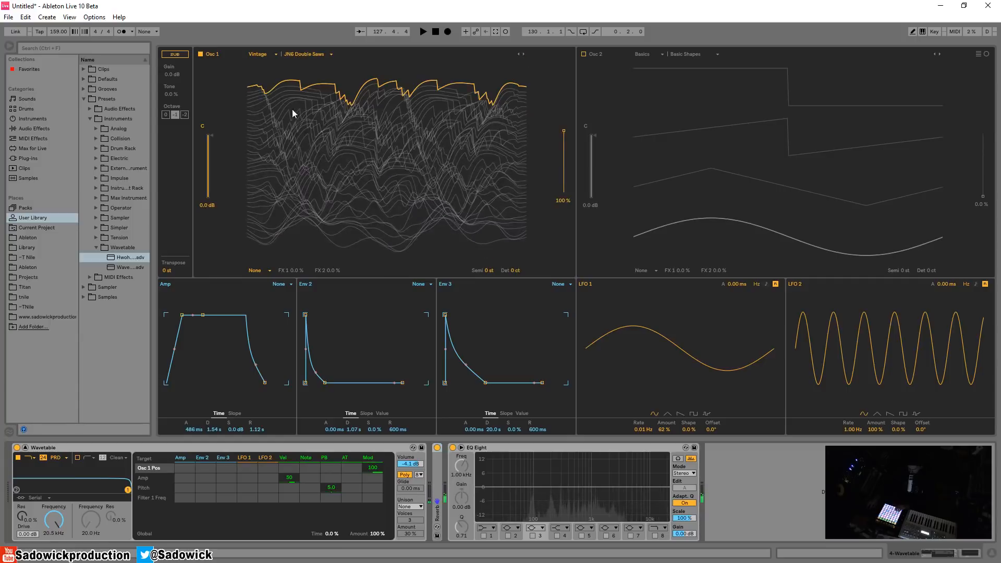
drag(293, 110, 294, 334)
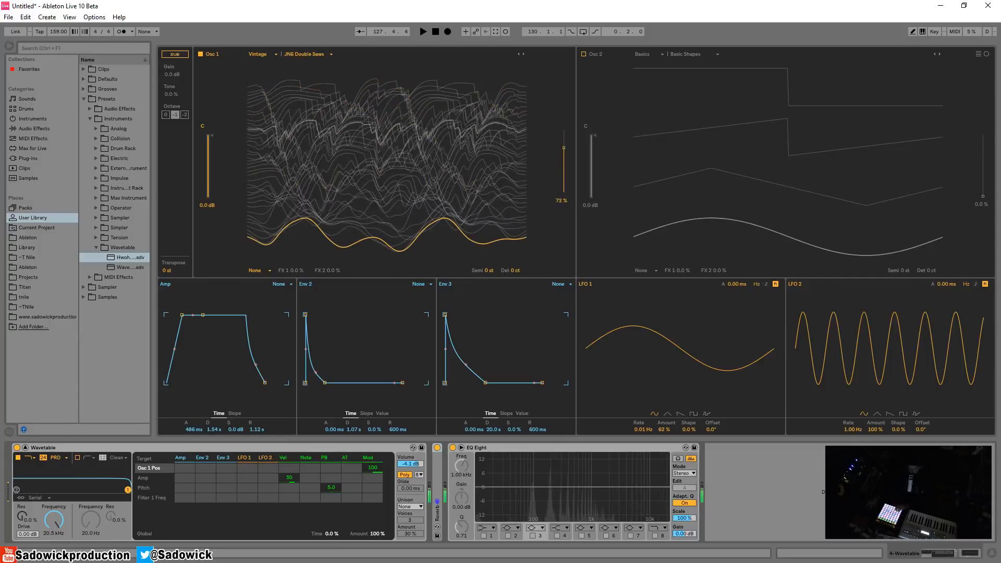
Step: Step Osc 1 from JUN Square Stack through JUP SawPulse to JX10 Sync with the position at 46 %, keeping the Vintage category
click(524, 54)
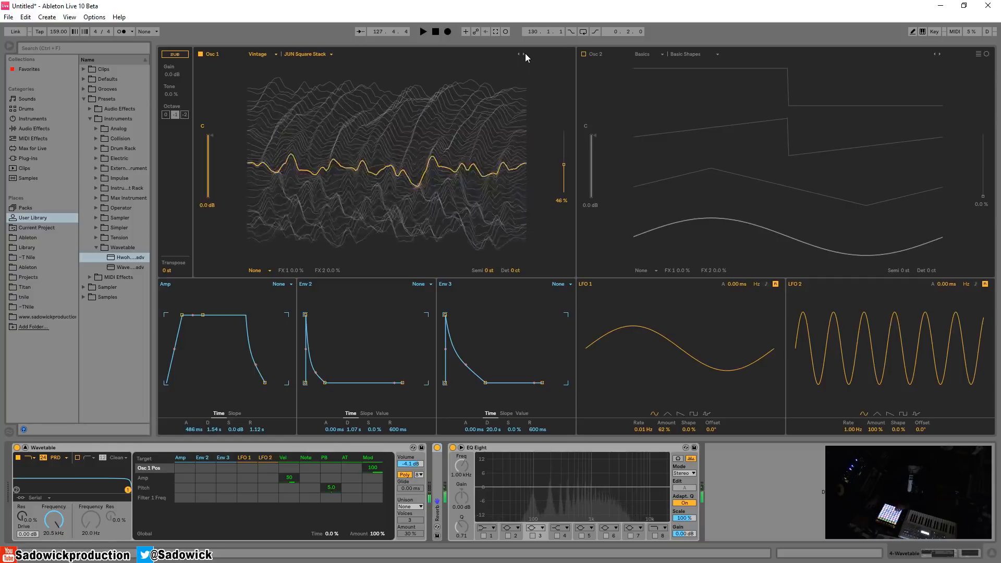
click(524, 53)
click(524, 53)
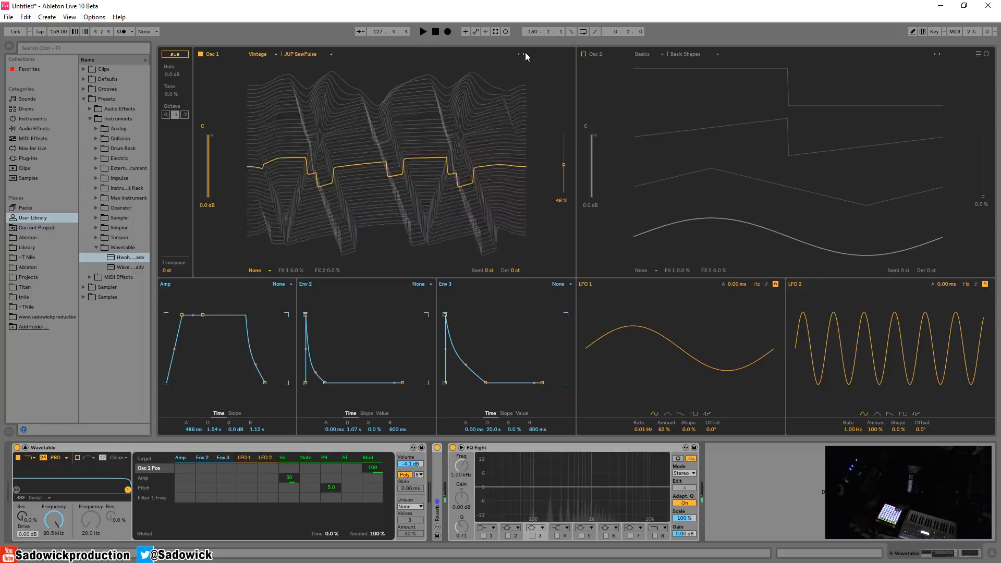
click(524, 54)
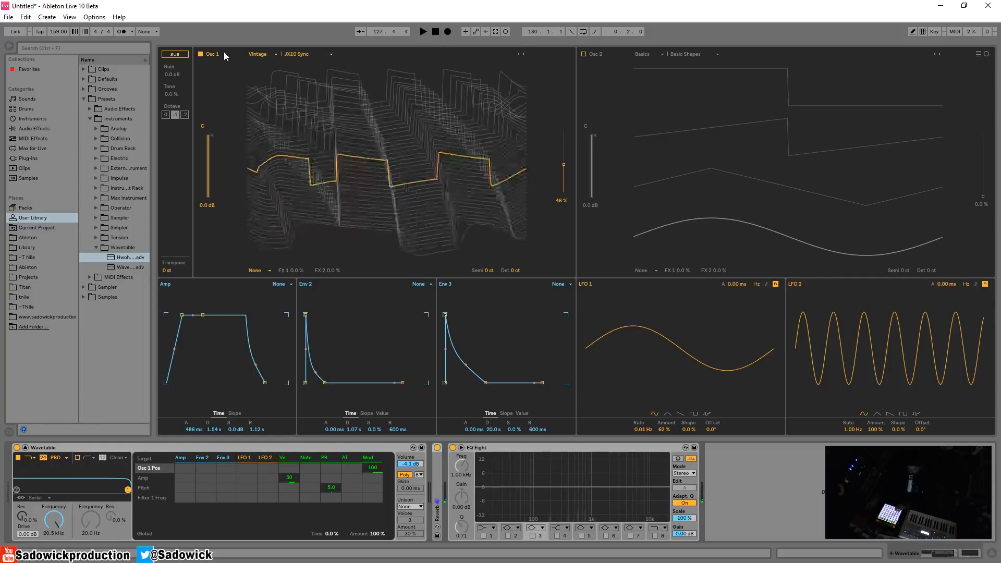
click(261, 55)
click(262, 139)
Step: Load the Miniwaves wavetable in Osc 1 and sweep its position down to 0.0 %
click(298, 54)
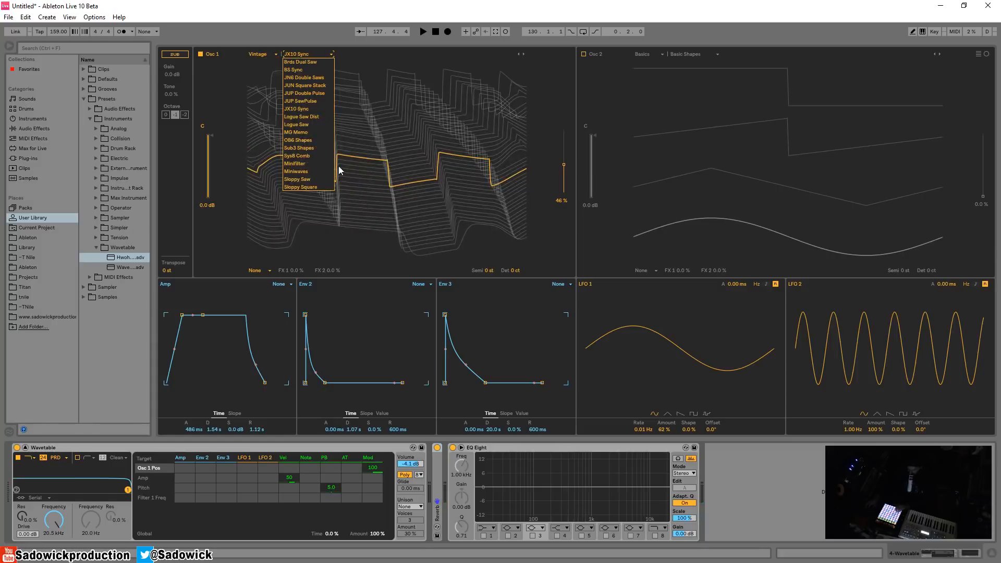
click(311, 171)
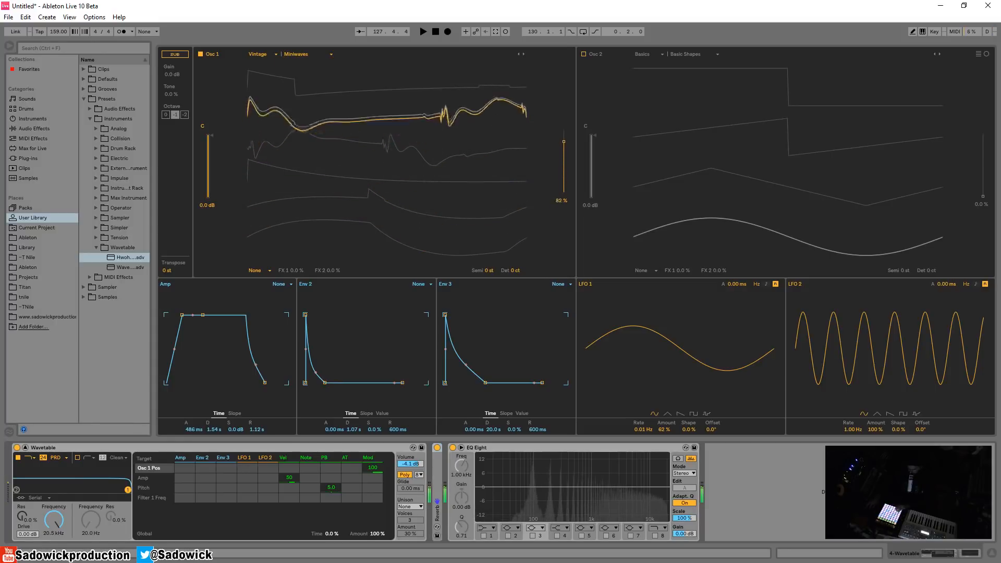
drag(564, 141, 564, 193)
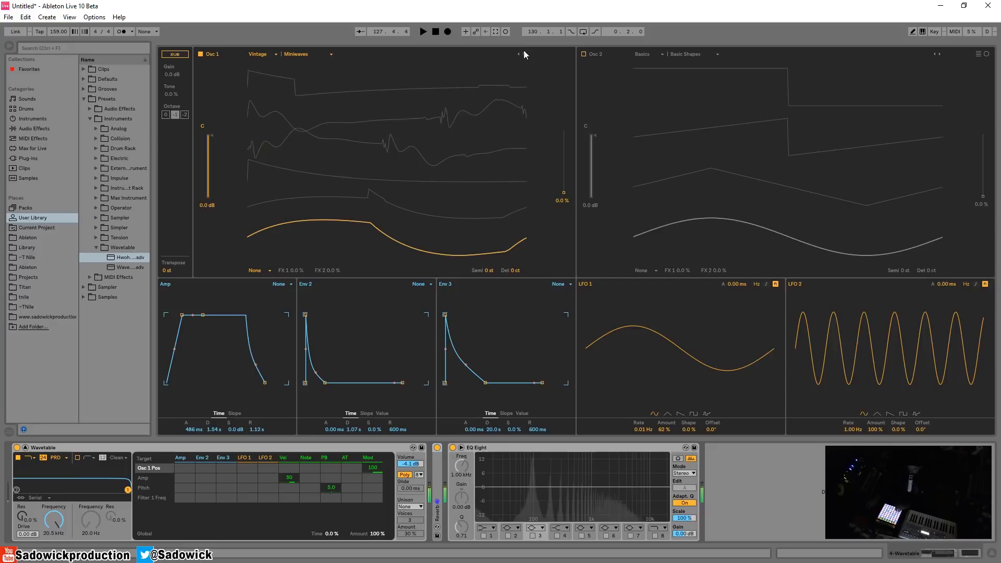
Step: Load the Sloppy Saw wavetable in Osc 1 and sweep its position down to 0.0 %
click(323, 54)
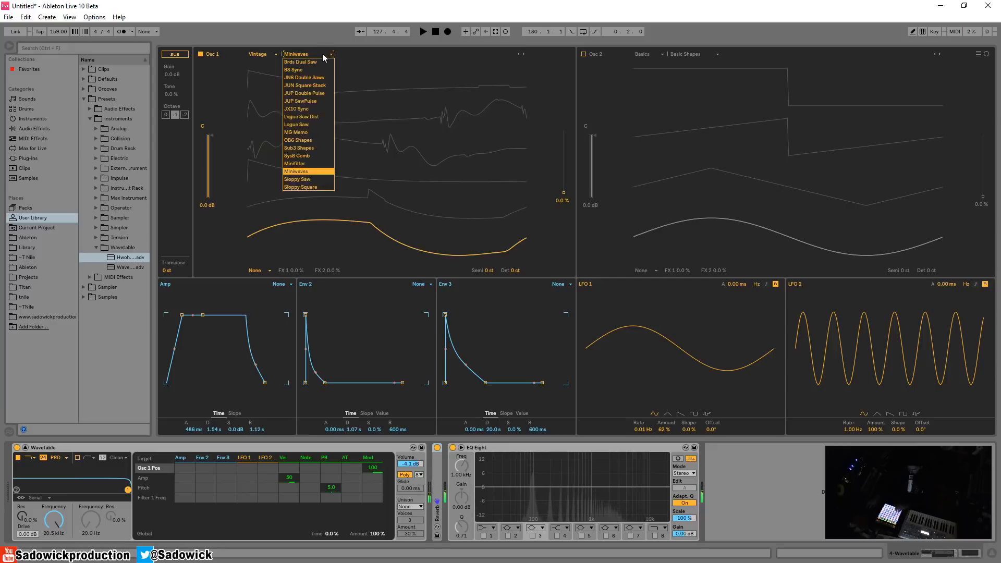
click(298, 179)
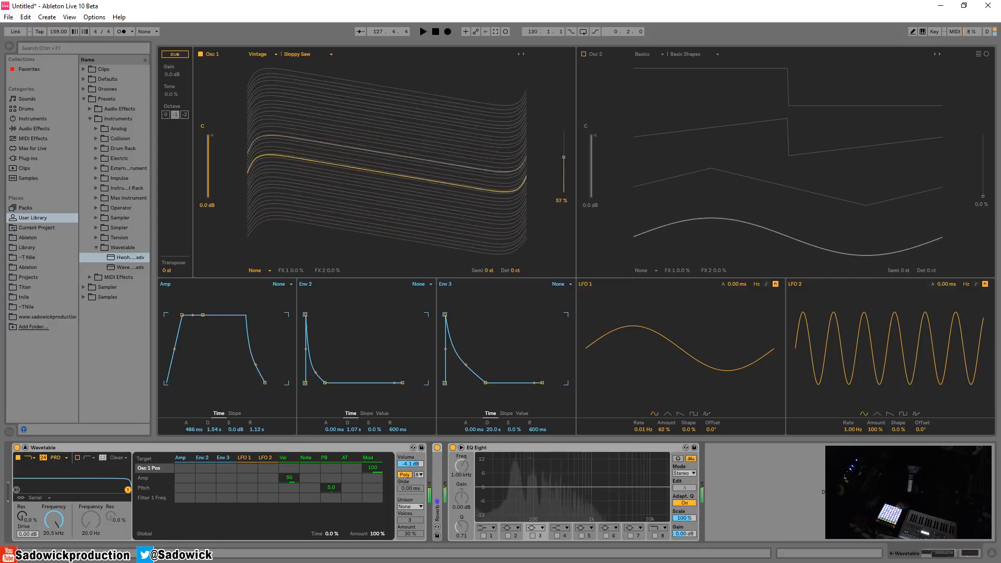
drag(563, 146, 563, 193)
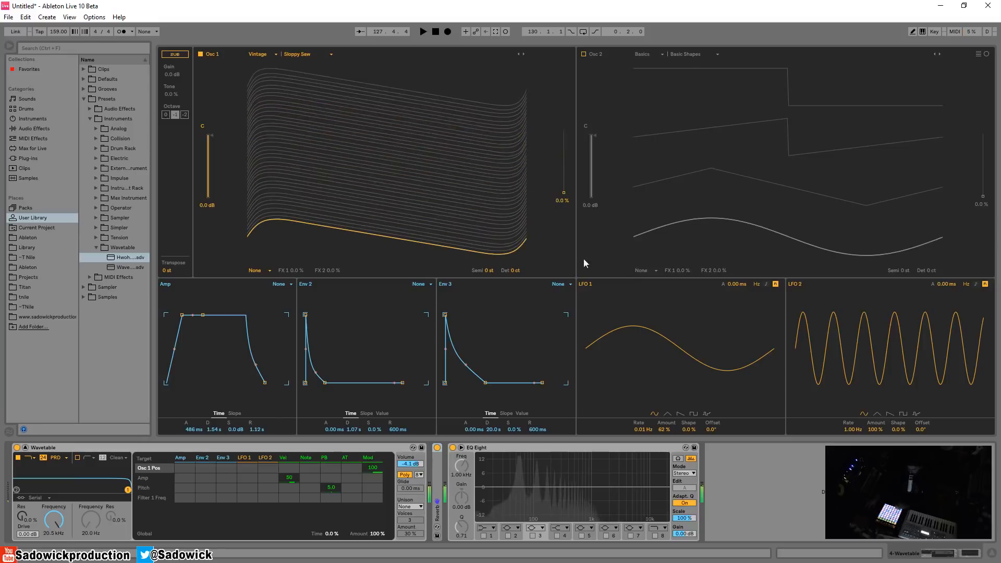
Step: Load the Sloppy Square wavetable in Osc 1 and sweep its position, ending at 16 %
click(292, 54)
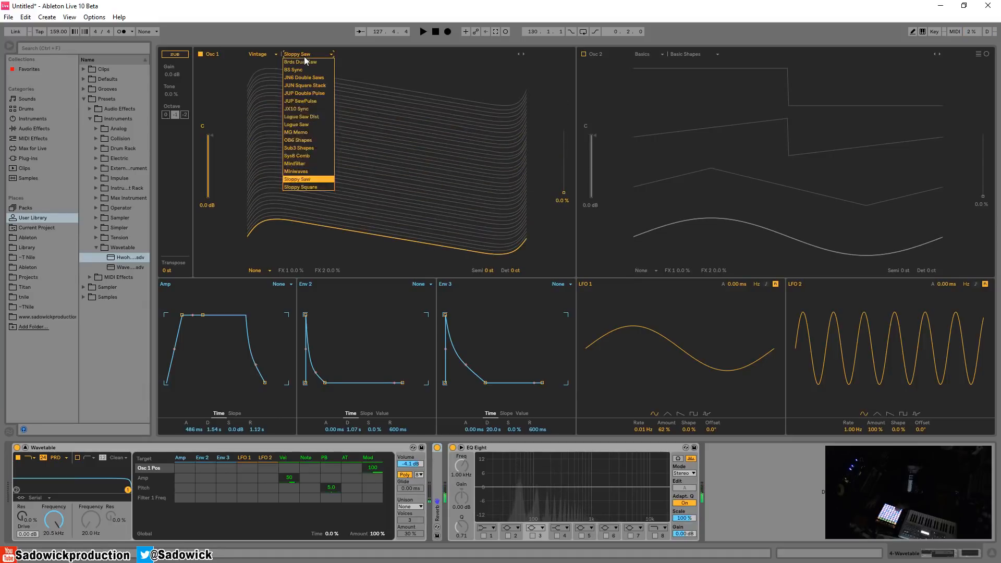
click(312, 186)
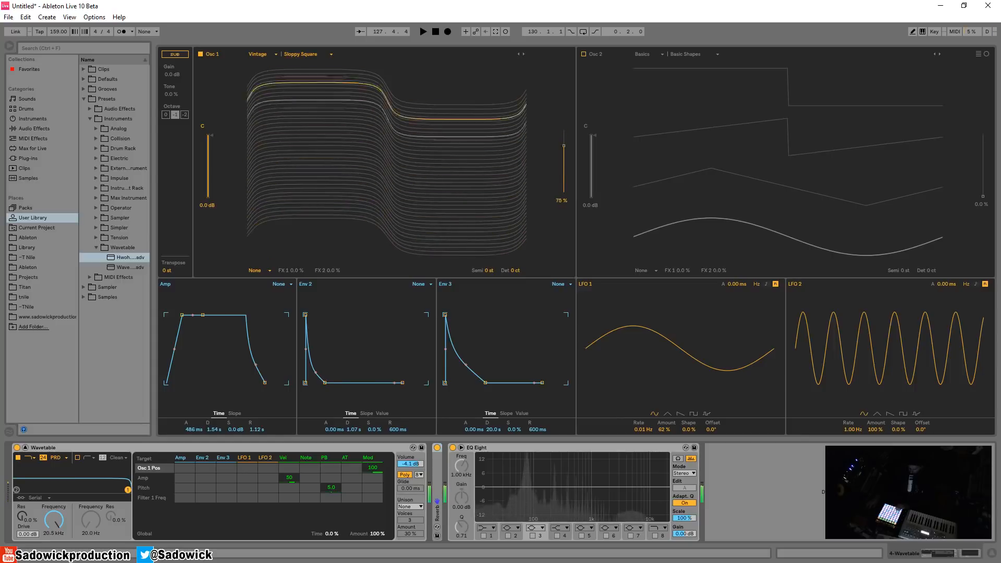
click(302, 52)
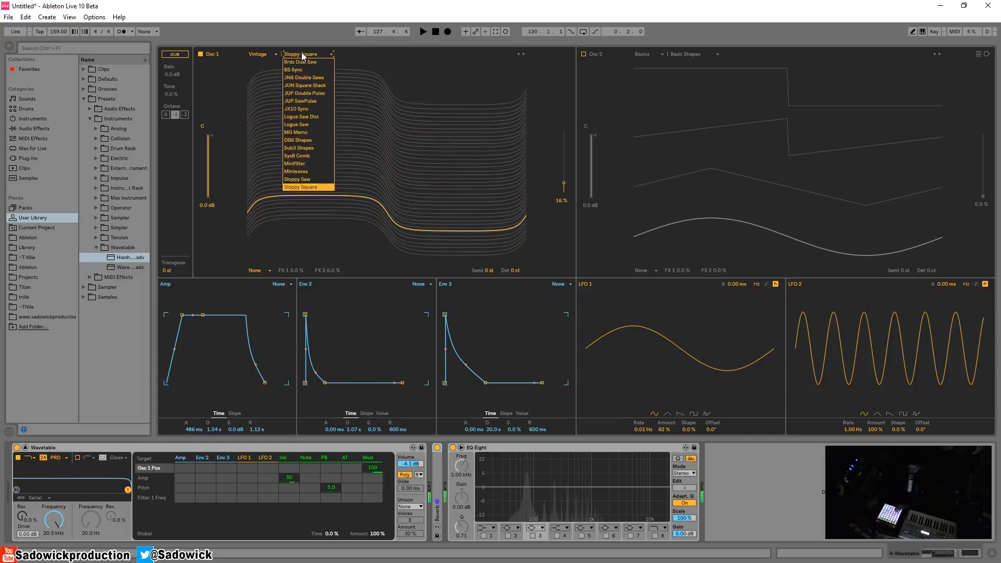
Step: Set Osc 1 to Basic Shapes from the Basics category with the position at 67 %, and show the Instruments category in the browser
click(259, 55)
click(266, 62)
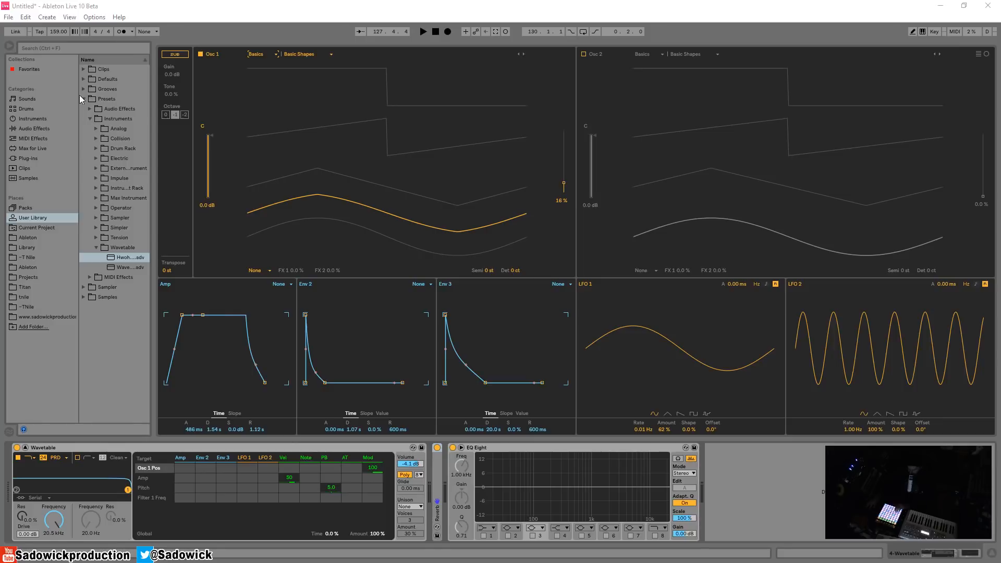
click(20, 120)
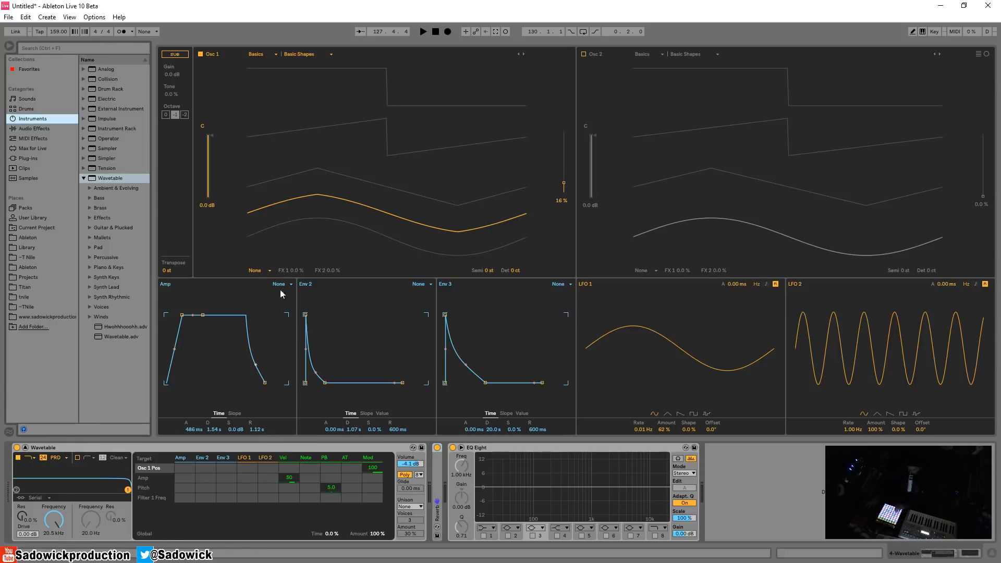
drag(311, 204, 311, 173)
mouse_move(396, 139)
mouse_down()
mouse_move(396, 107)
mouse_move(396, 136)
mouse_up()
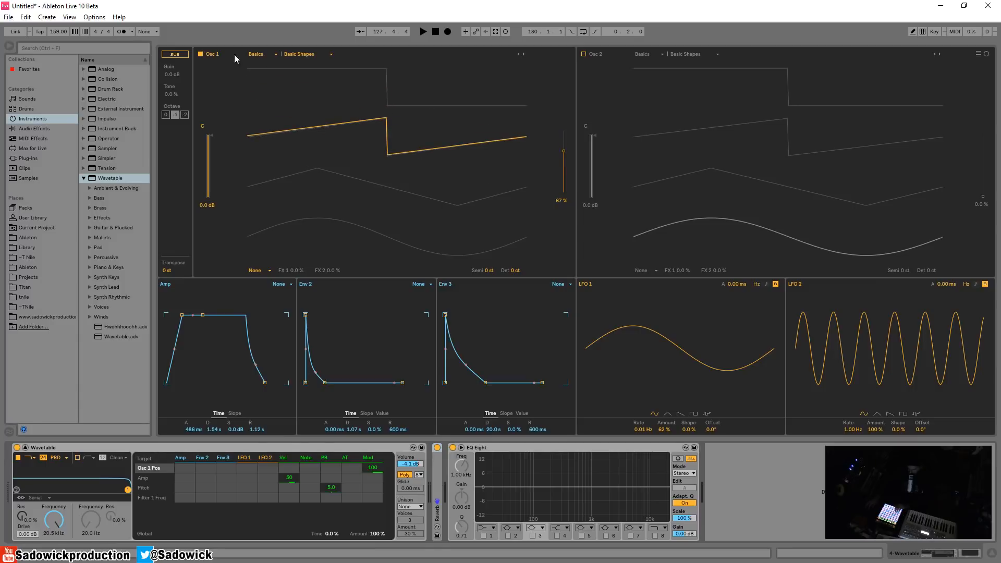
click(259, 55)
click(255, 58)
click(300, 55)
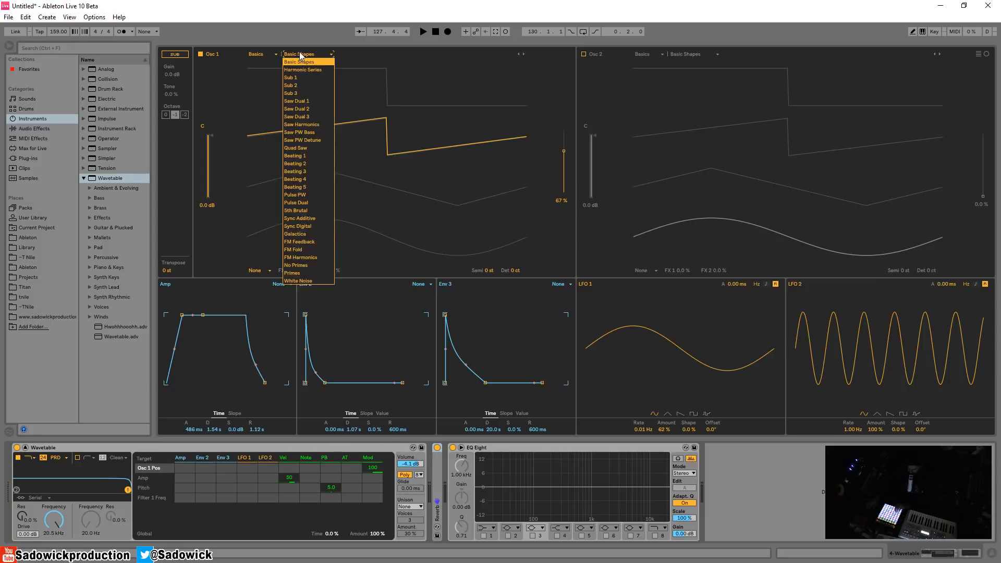
click(421, 80)
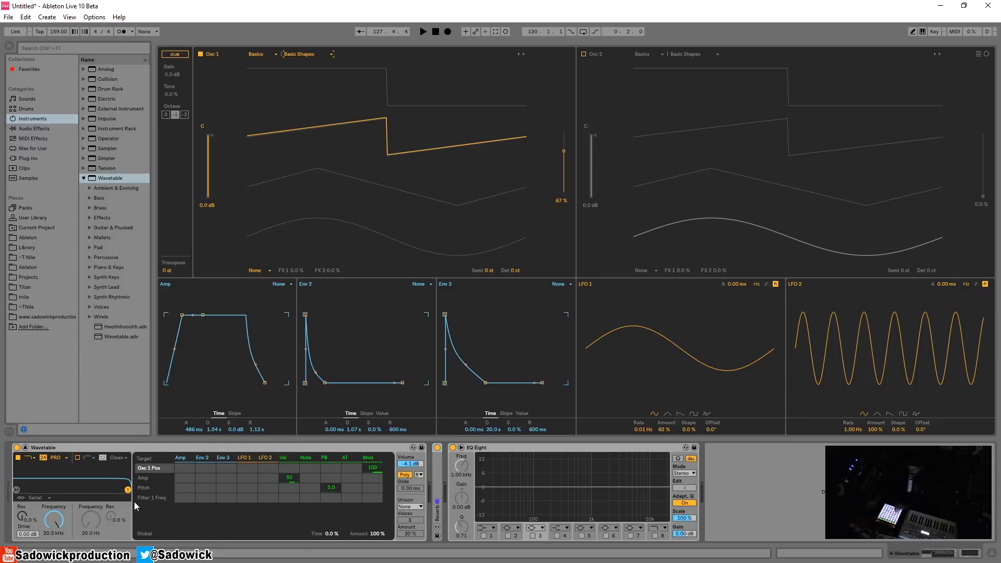
Step: Set Filter 1 to 103 % resonance and 890 Hz cutoff, and lower the Wavetable volume to -9.3 dB
drag(42, 525, 127, 495)
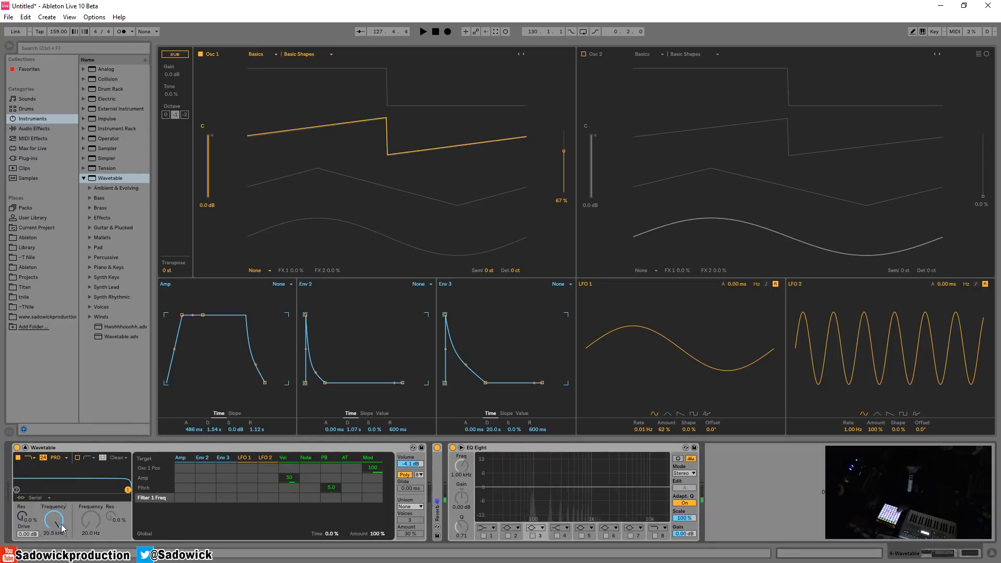
mouse_move(56, 522)
mouse_down()
mouse_move(56, 557)
mouse_move(56, 527)
mouse_up()
drag(116, 489, 86, 471)
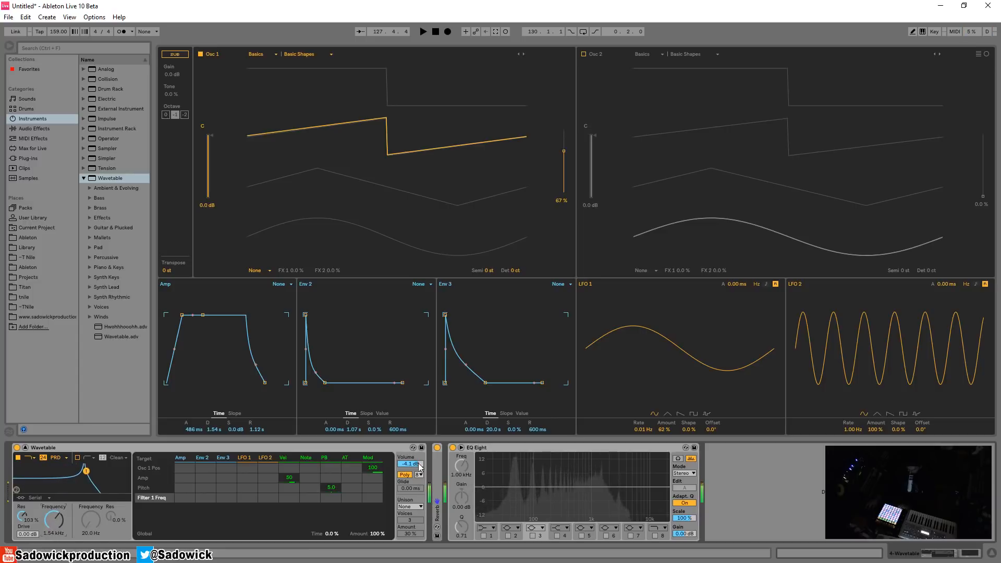
drag(419, 467, 420, 485)
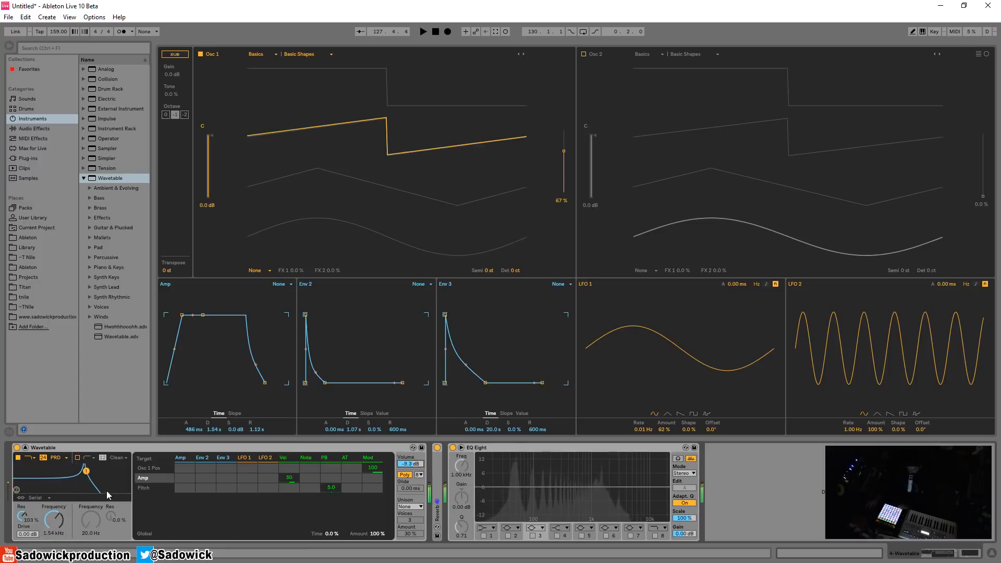
drag(63, 518, 63, 527)
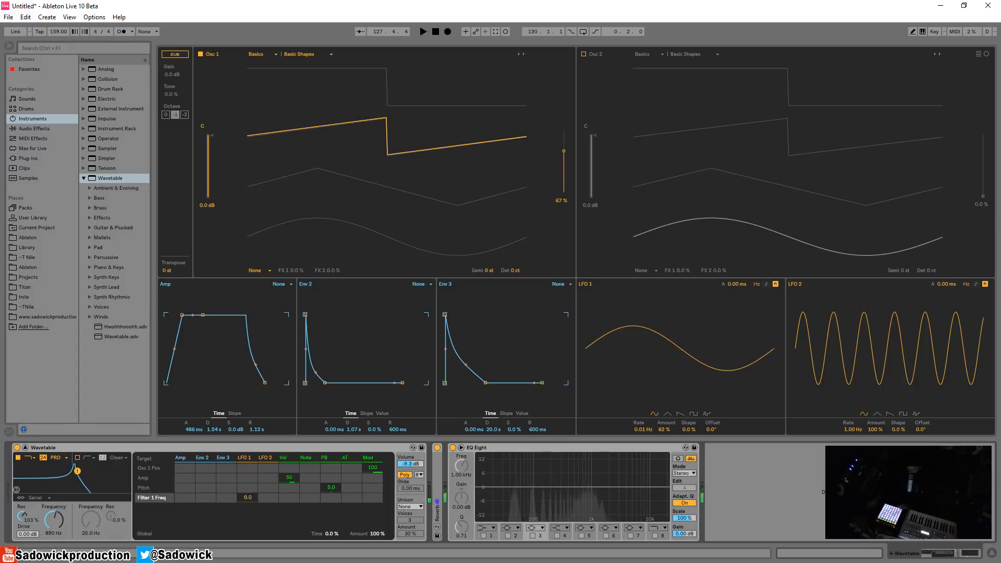
Step: Modulate Filter 1 Freq with LFO 1 by an amount of 48 and raise the LFO 1 rate to 3.10 Hz
drag(248, 497, 247, 495)
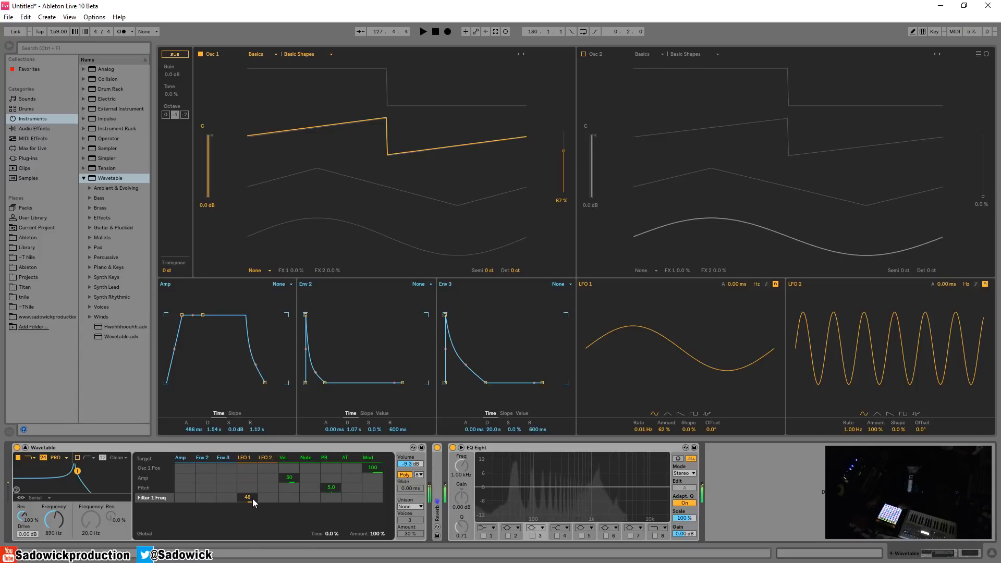
drag(640, 429, 640, 371)
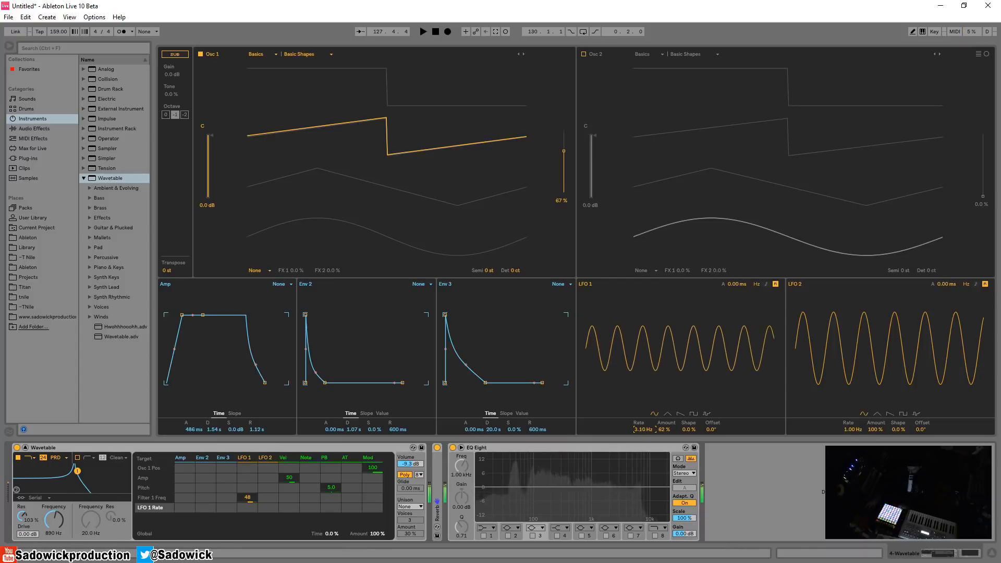
Step: Set Filter 1 to 90 % resonance and 640 Hz cutoff, trying the LFO 1 rate at 5.80 Hz
drag(22, 520, 22, 490)
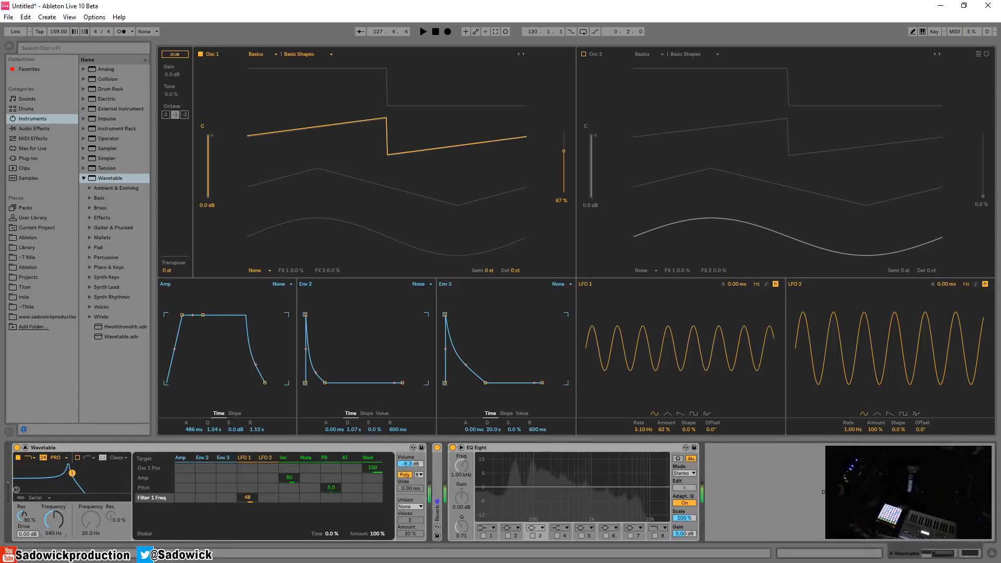
drag(643, 428, 642, 416)
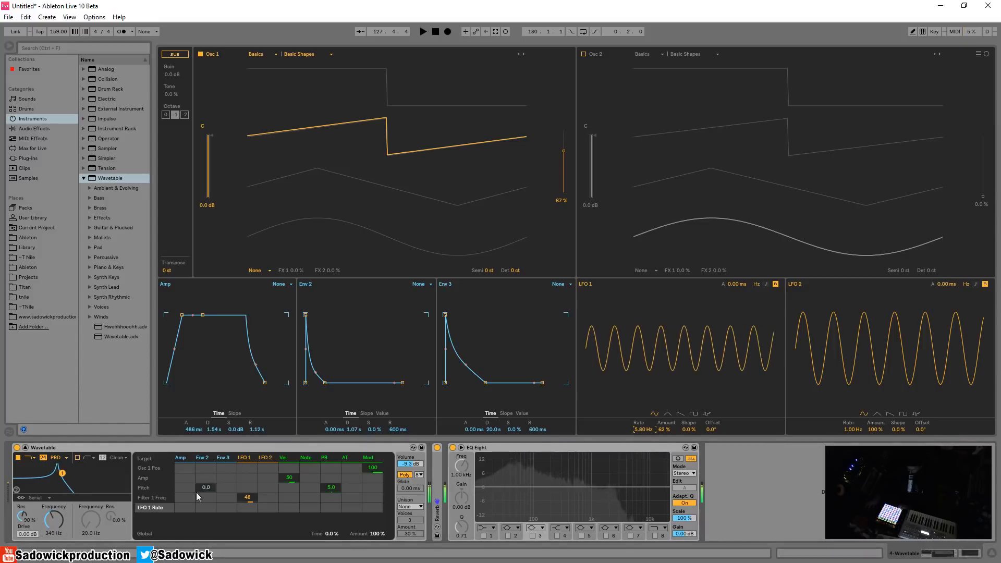
mouse_move(51, 518)
mouse_down()
mouse_move(52, 527)
mouse_move(52, 511)
mouse_up()
Step: Sweep the LFO 1 rate to 1.07 Hz and try to enter 4444 for it
mouse_move(635, 429)
mouse_down()
mouse_move(635, 412)
mouse_move(635, 437)
mouse_move(639, 429)
mouse_up()
right_click(644, 429)
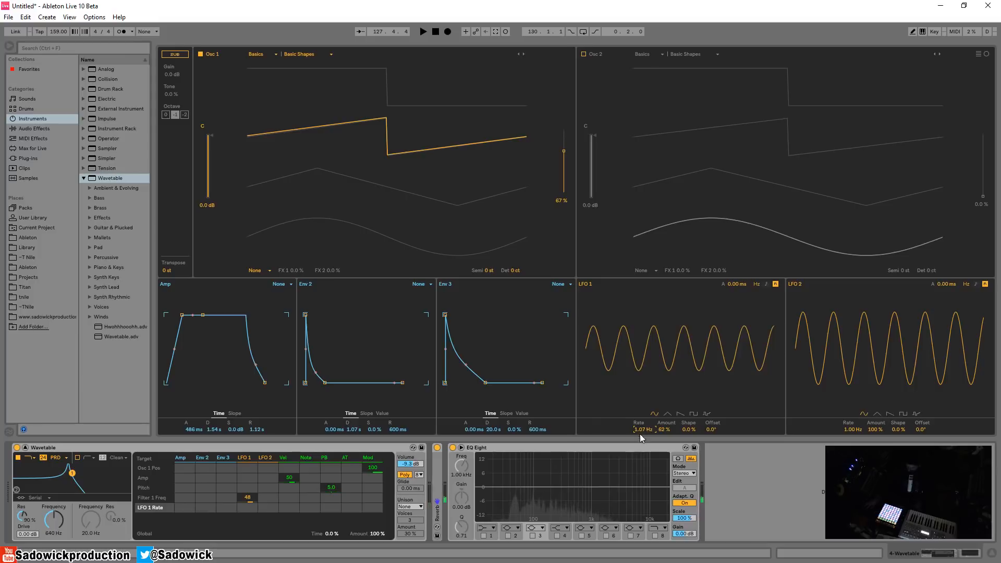
text(4444)
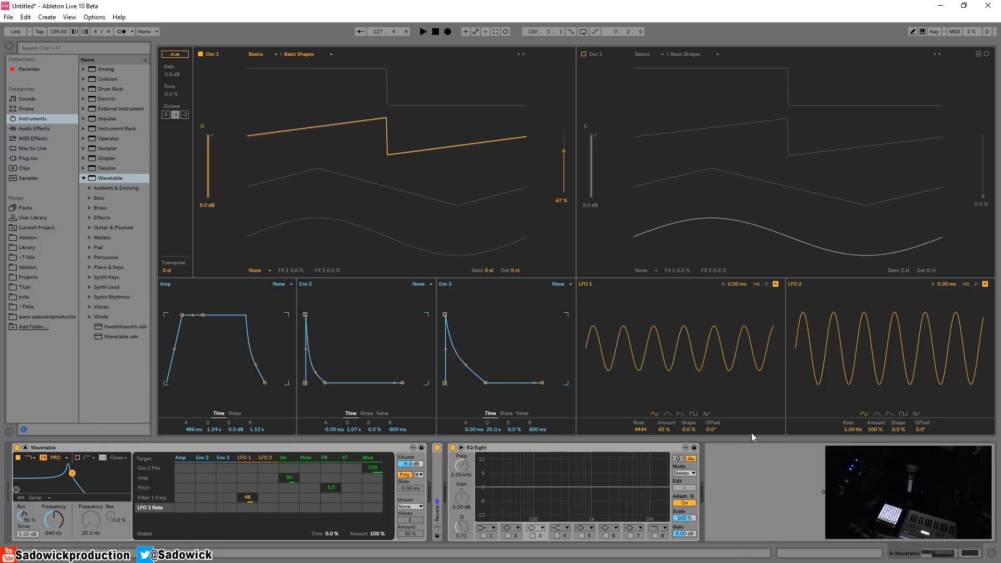
key(Return)
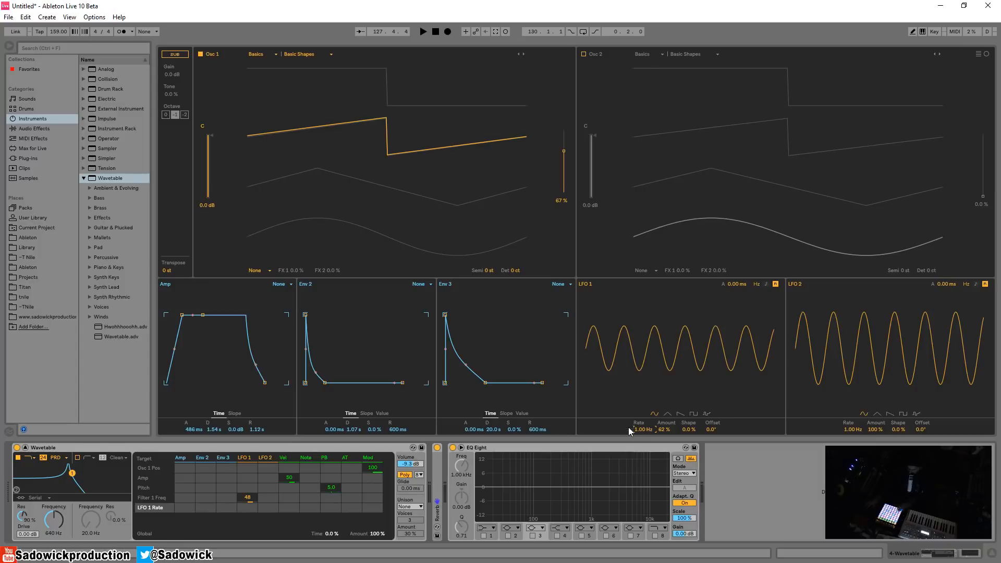
Step: Give LFO 1 the random waveform and sync its rate to the tempo at 1/8
drag(643, 430, 643, 396)
click(707, 413)
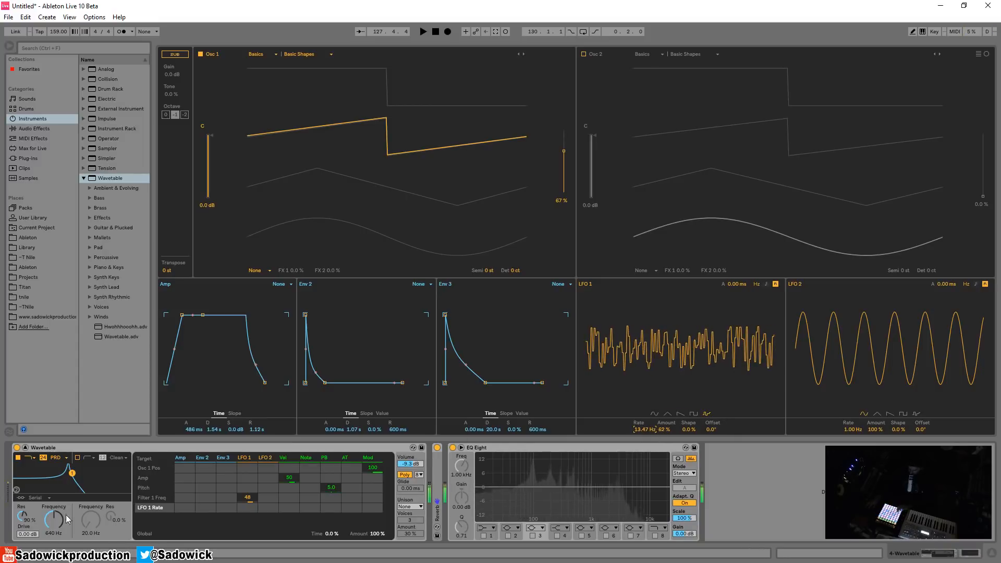
click(766, 285)
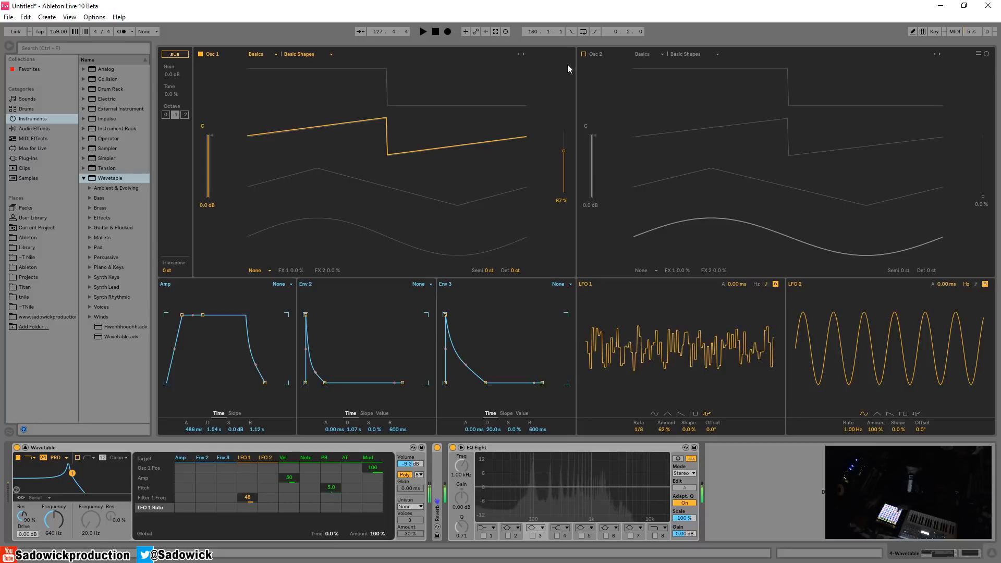
Step: Turn on Osc 2 with its position at 0.0 %, try 24 st of Semi transposition and settle on 14 st
click(583, 55)
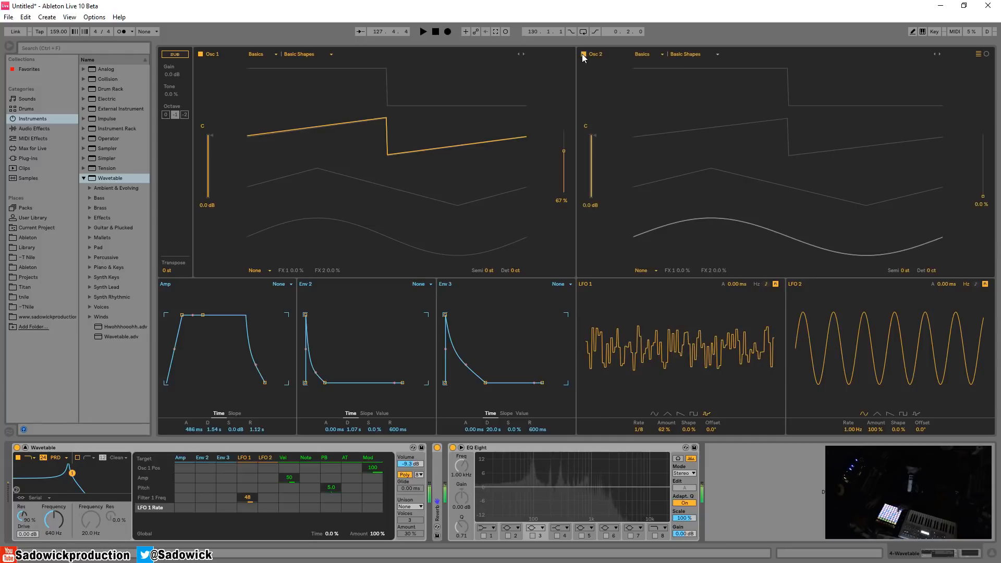
mouse_move(983, 197)
mouse_down()
mouse_move(983, 148)
mouse_move(983, 196)
mouse_up()
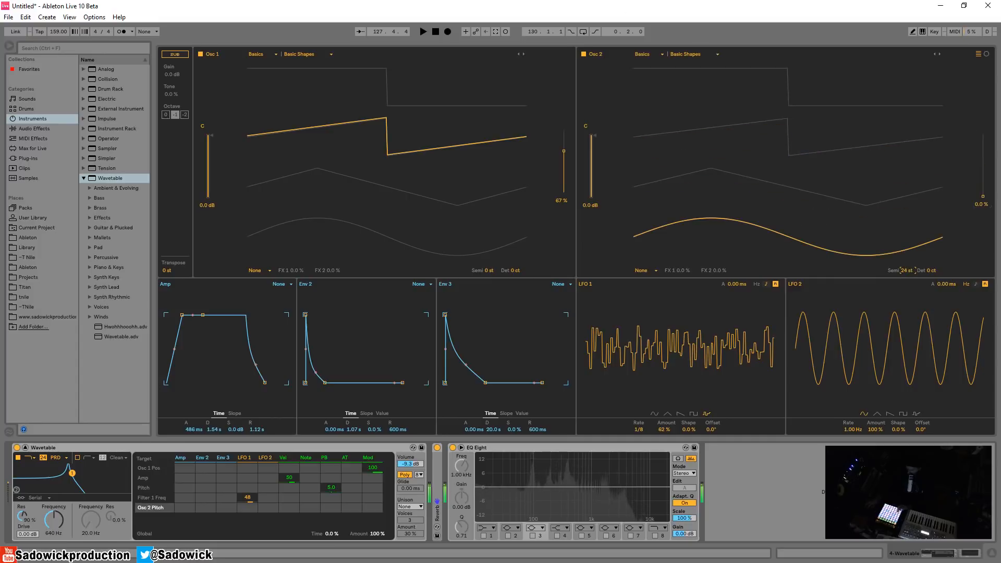
mouse_move(983, 196)
mouse_down()
mouse_move(983, 134)
mouse_move(983, 196)
mouse_up()
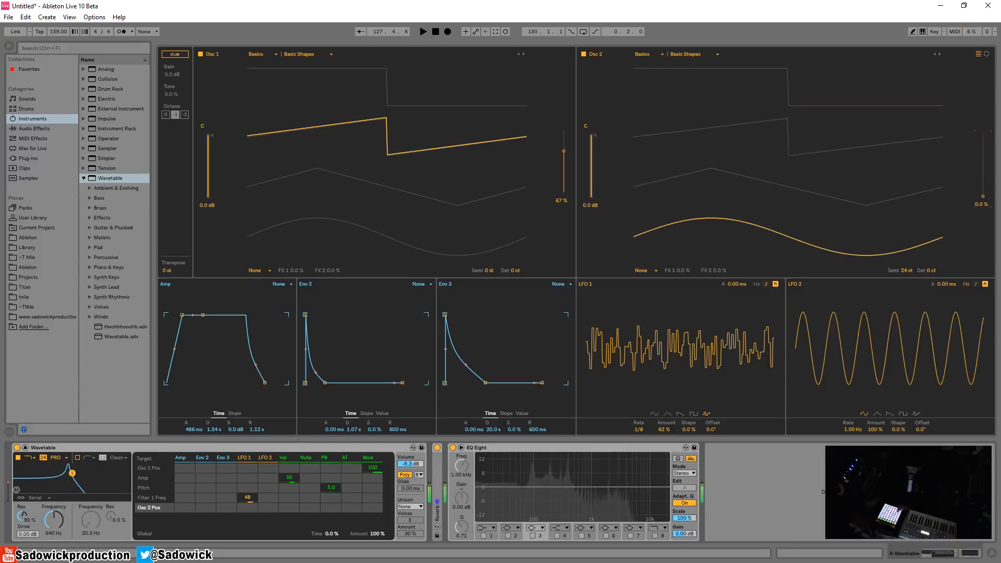
drag(818, 249, 637, 252)
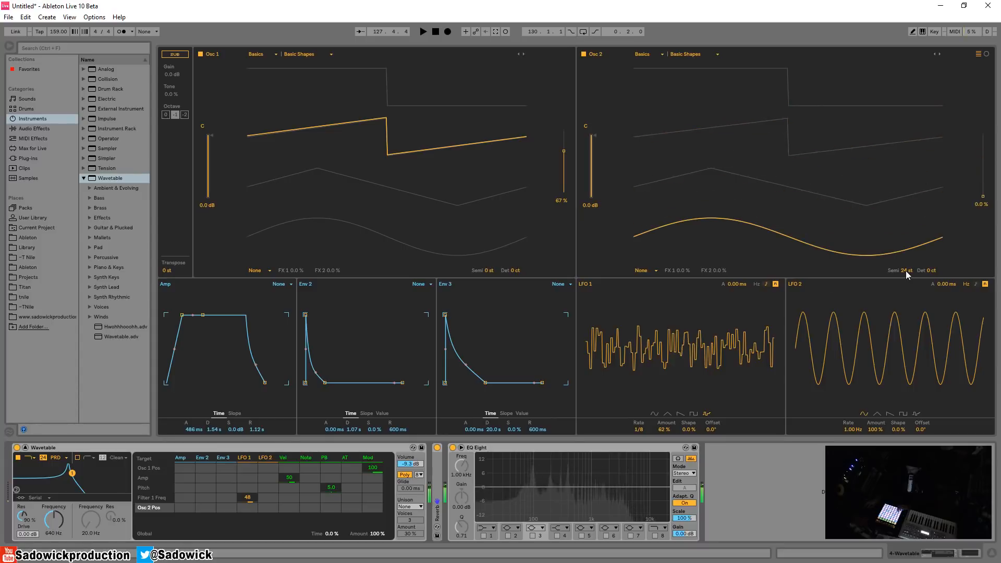
drag(905, 271, 906, 281)
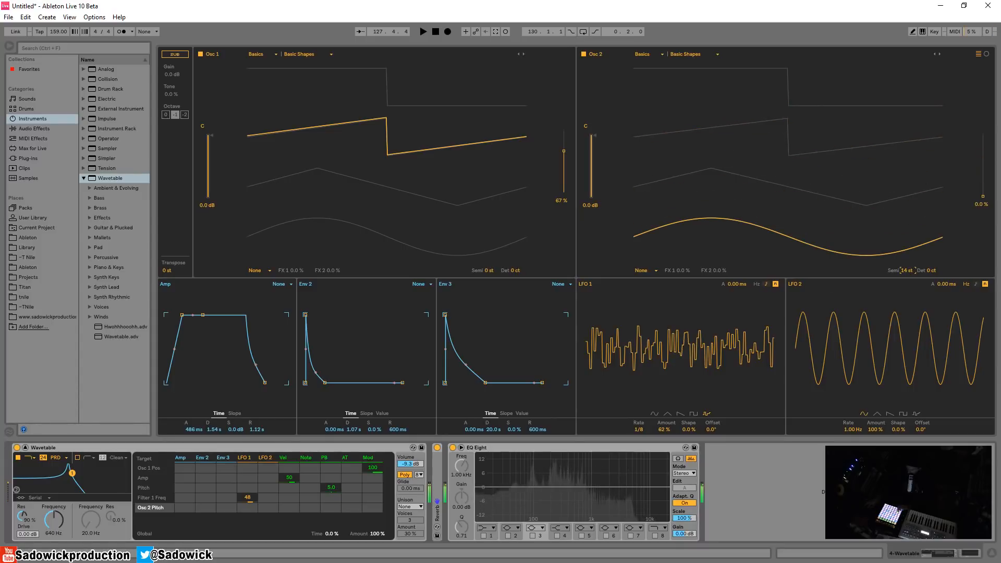
Step: Modulate Osc 2 Pos with LFO 2 by an amount of 75, and sync LFO 2 to the tempo with a rate of 2
mouse_move(789, 217)
mouse_down()
mouse_move(788, 99)
mouse_move(789, 219)
mouse_up()
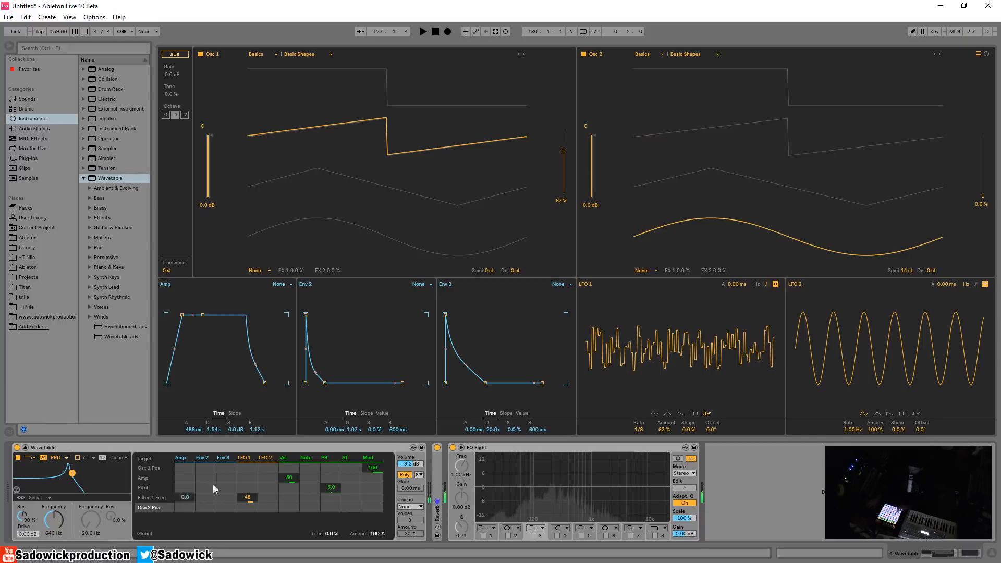
mouse_move(806, 175)
mouse_down()
mouse_move(806, 143)
mouse_move(806, 180)
mouse_up()
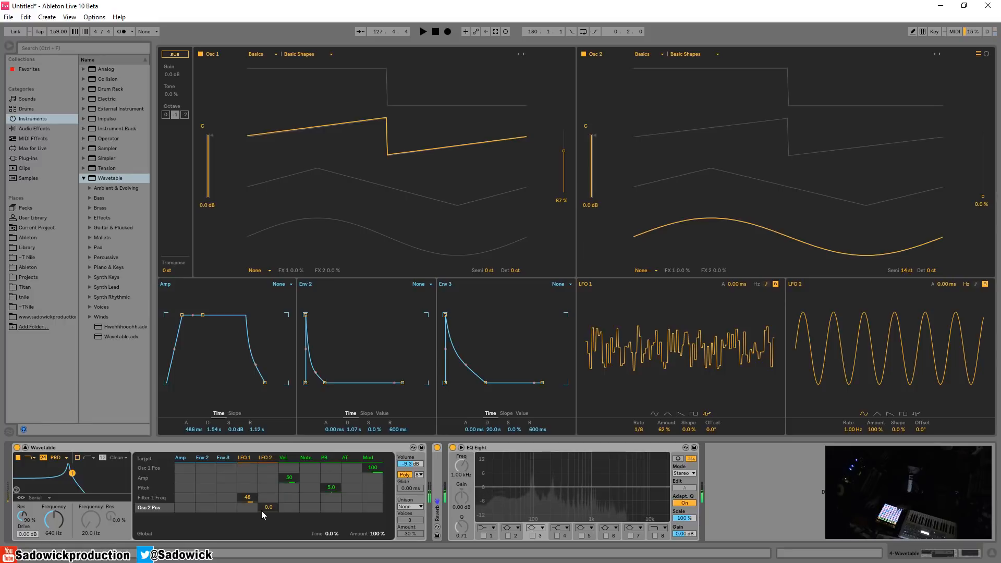
mouse_move(263, 508)
mouse_down()
mouse_move(262, 476)
mouse_move(262, 492)
mouse_up()
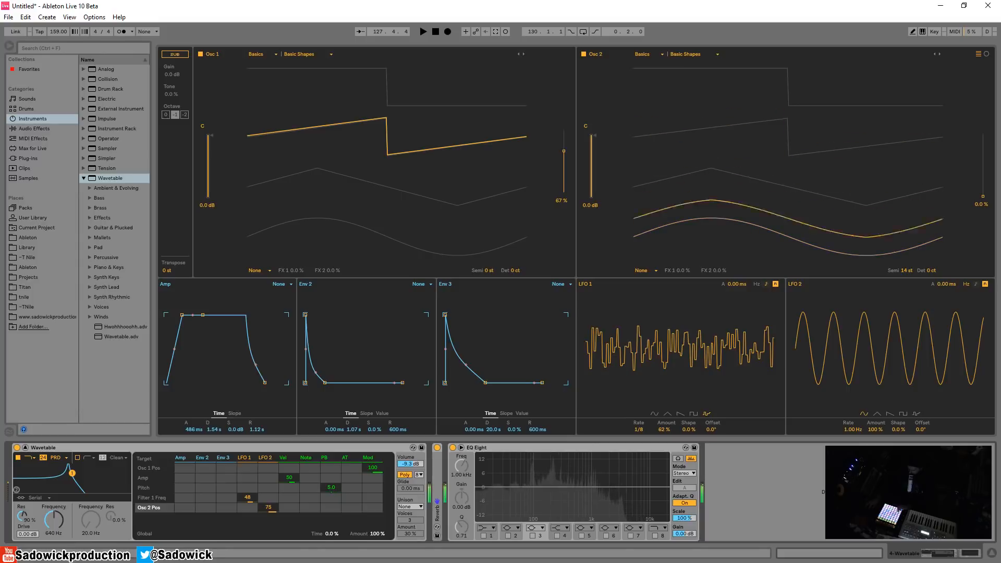
click(975, 284)
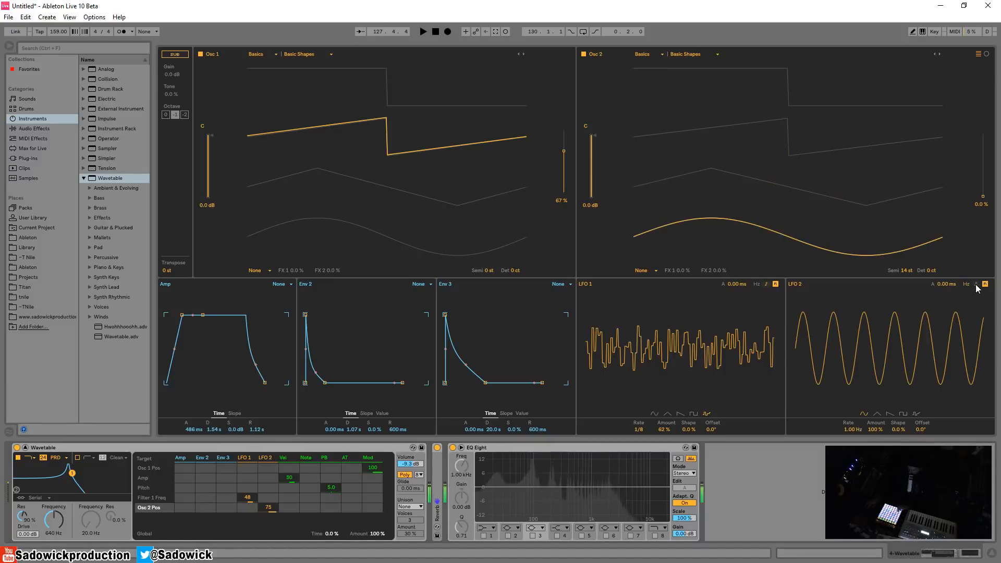
drag(848, 429, 848, 442)
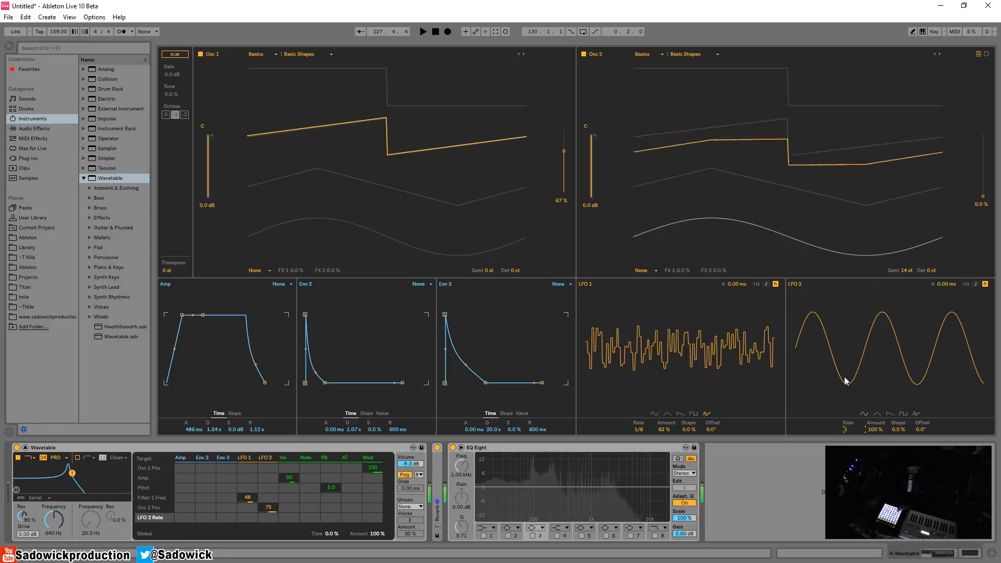
Step: View the wavetables in the circular display and return to the linear display
click(986, 55)
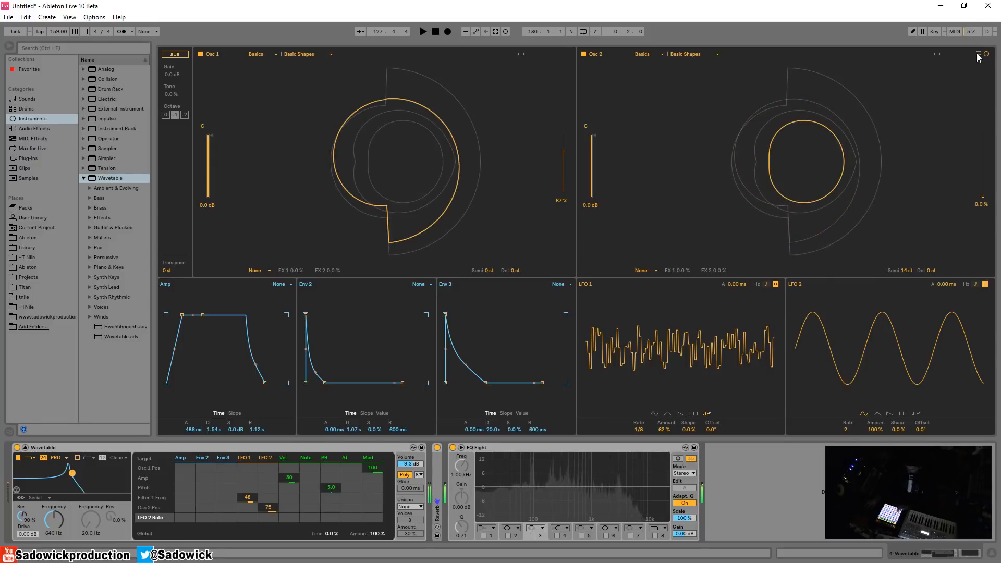
click(978, 54)
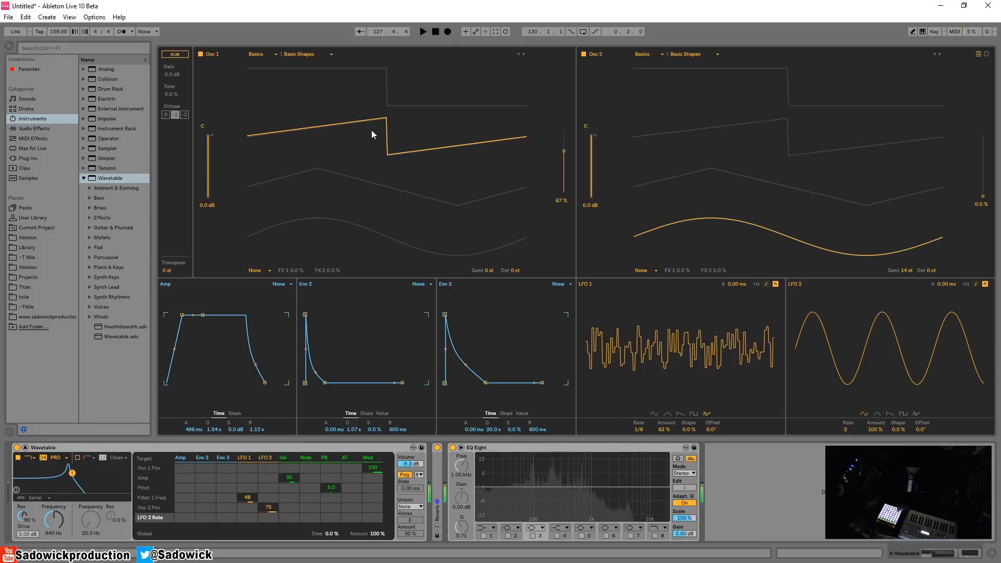
Step: Choose Fm as the Osc 1 effect and sweep its Amt, ending at 0.0 %
click(263, 272)
click(260, 280)
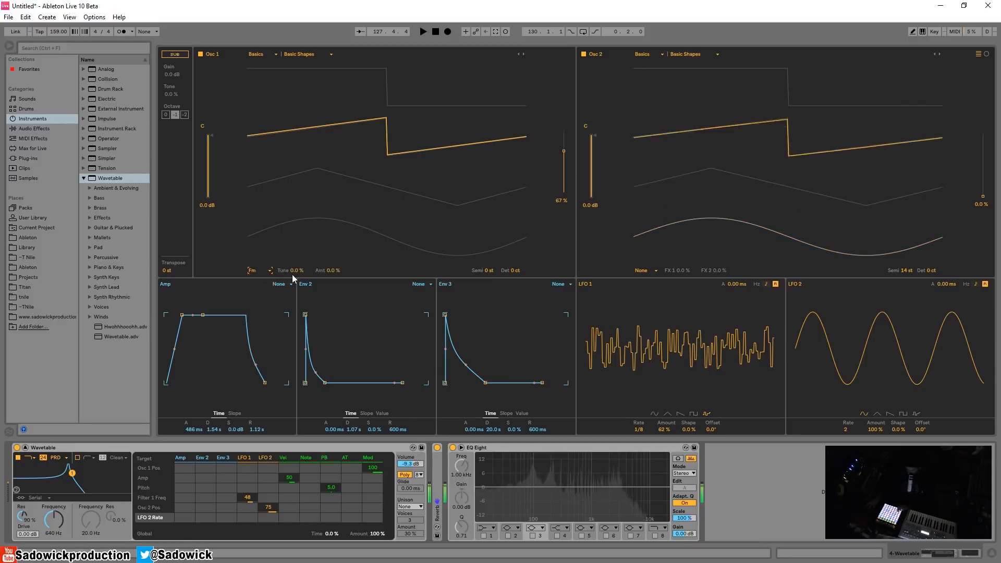
drag(328, 270, 328, 275)
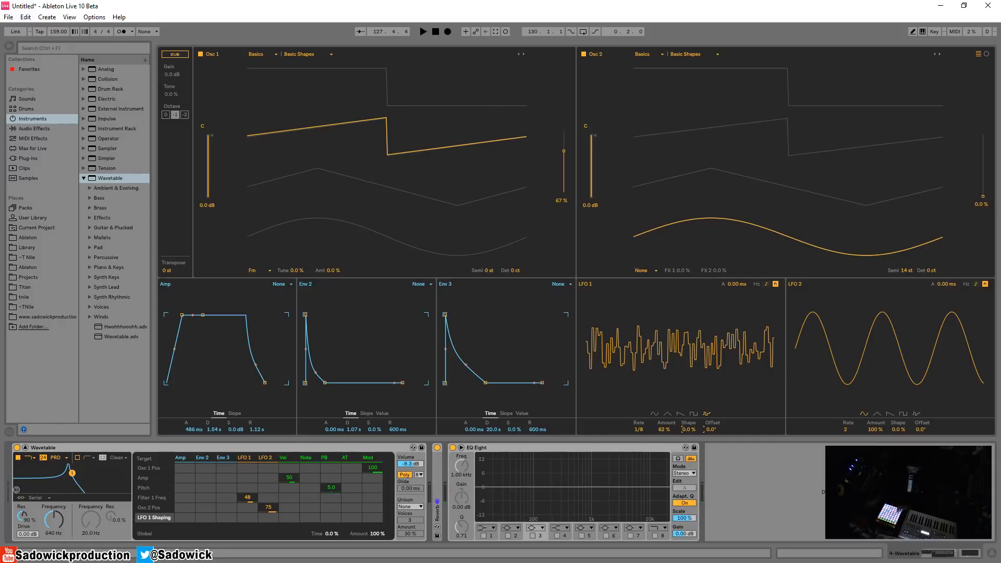
Step: Try raised and lowered Shape values on LFO 1, returning the Shape to its default after each
drag(689, 430, 689, 398)
right_click(689, 430)
click(702, 460)
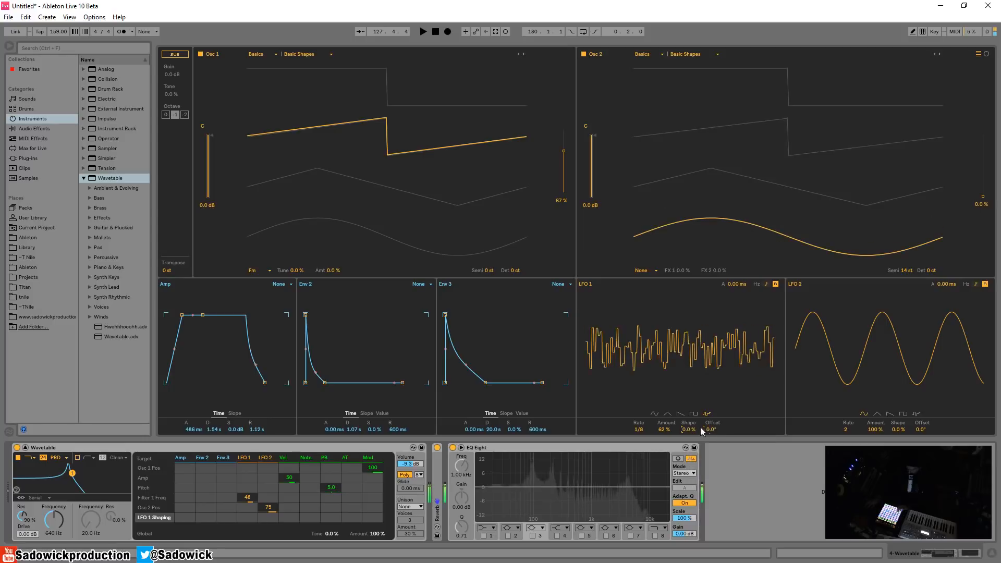
drag(689, 430, 689, 447)
right_click(688, 430)
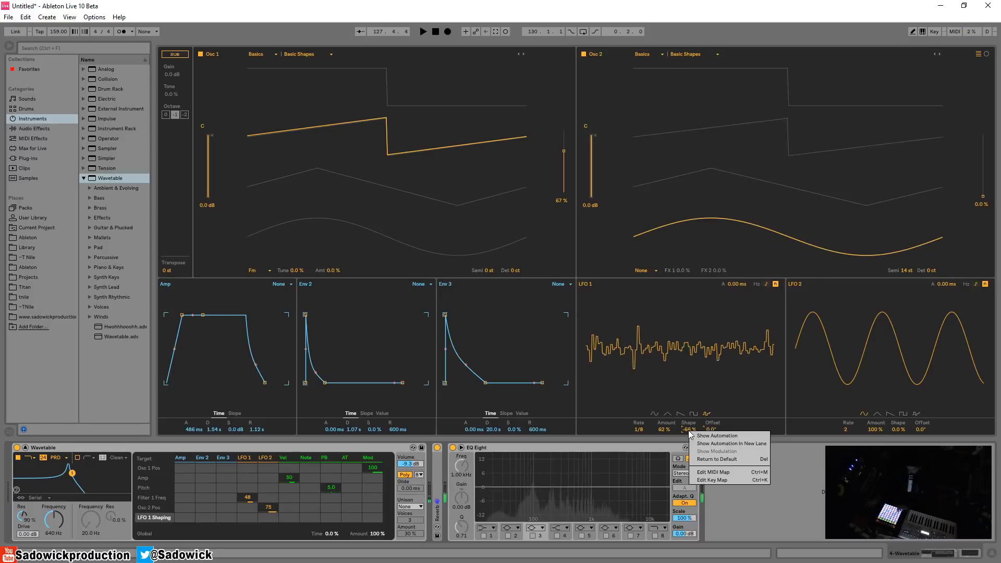
click(707, 460)
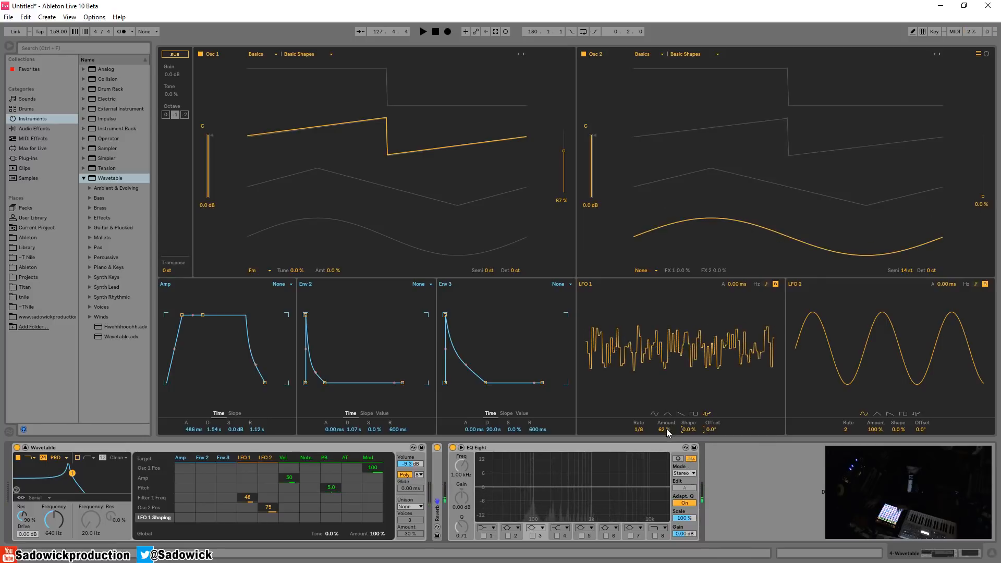
Step: Set LFO 1 Amount to 100 % and modulate LFO 1 Shaping with LFO 2 by -100
drag(665, 430, 665, 410)
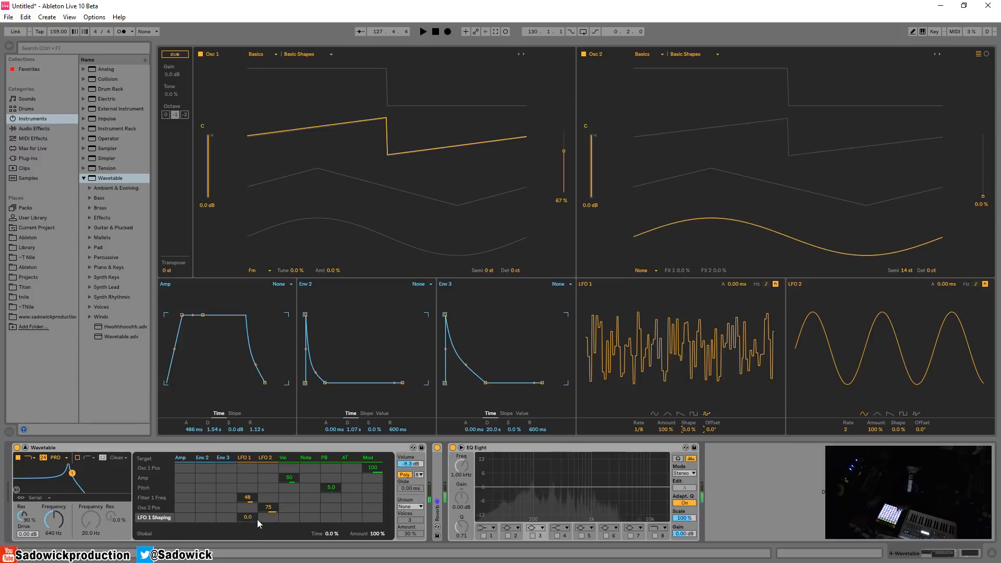
drag(265, 522, 265, 518)
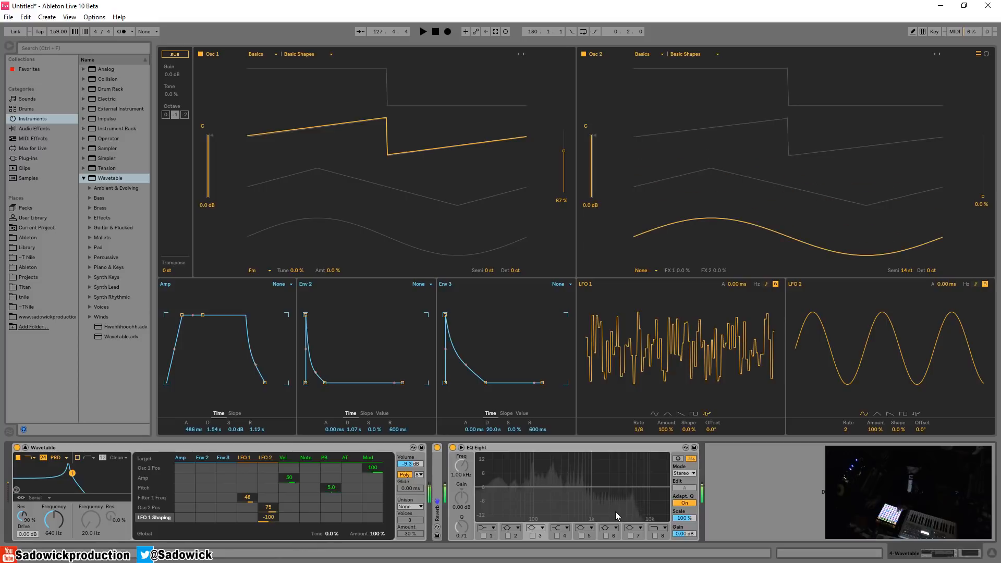
Step: Try modulating LFO 1 Rate with LFO 2 by 27, and reset that modulation amount
click(641, 431)
drag(265, 525, 265, 503)
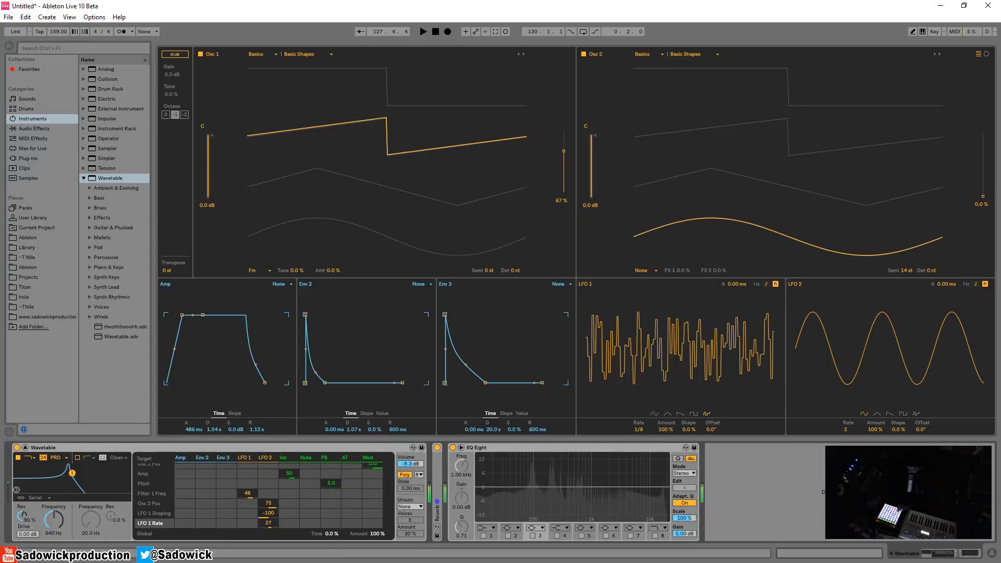
double_click(266, 525)
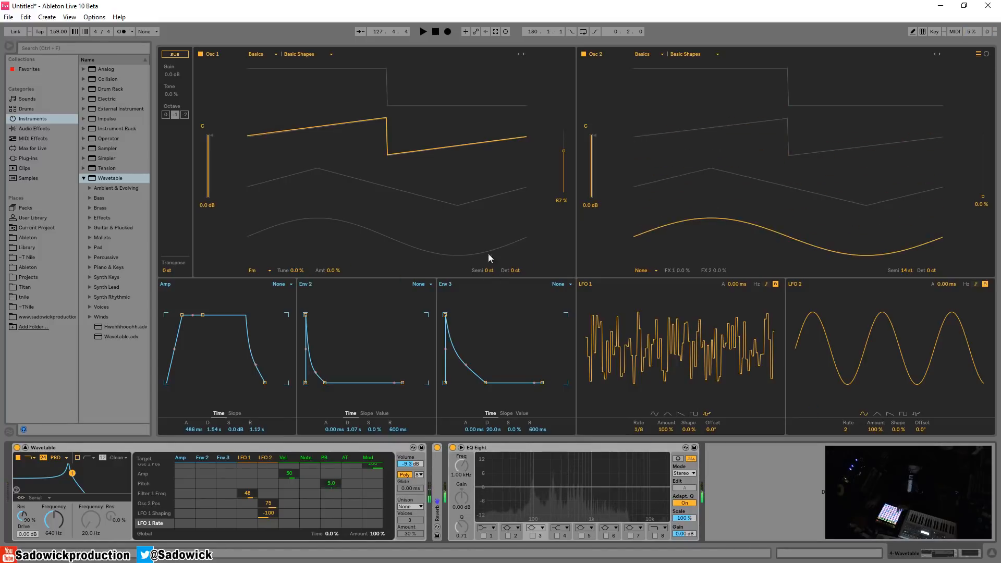
Step: Set the Osc 1 position to 68 % and modulate it with LFO 1 by 4.7
click(564, 152)
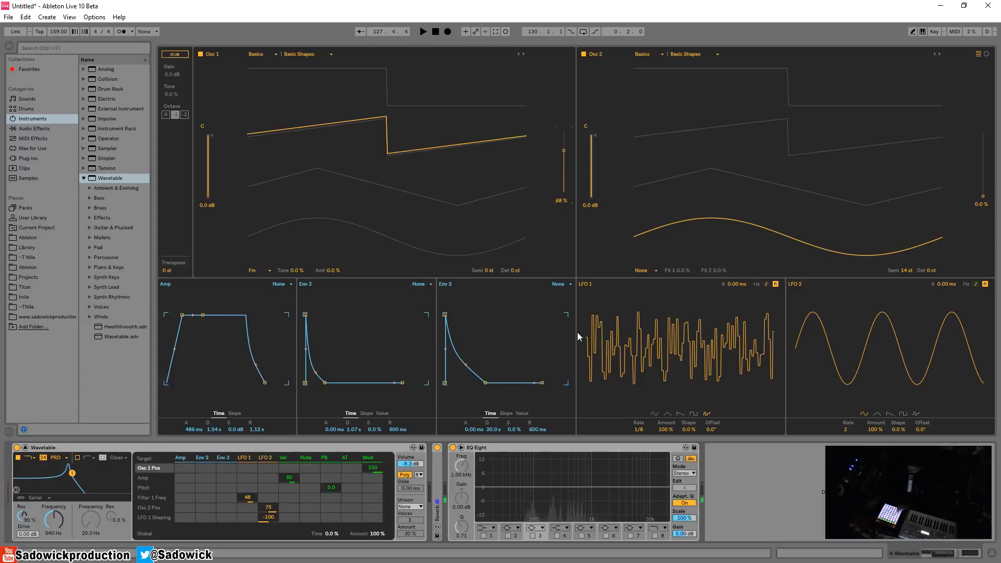
click(250, 468)
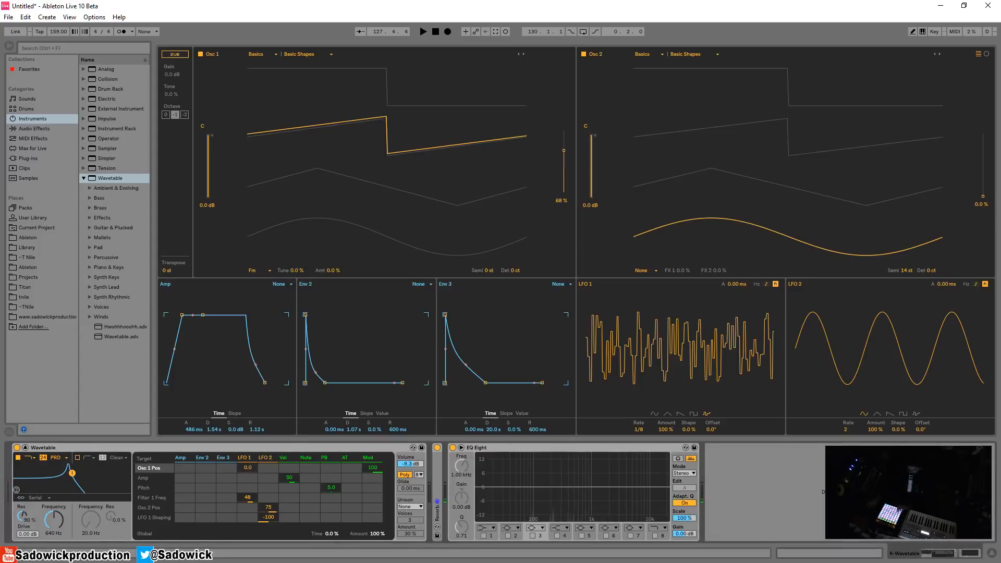
mouse_move(250, 467)
mouse_down()
mouse_move(250, 456)
mouse_move(250, 475)
mouse_up()
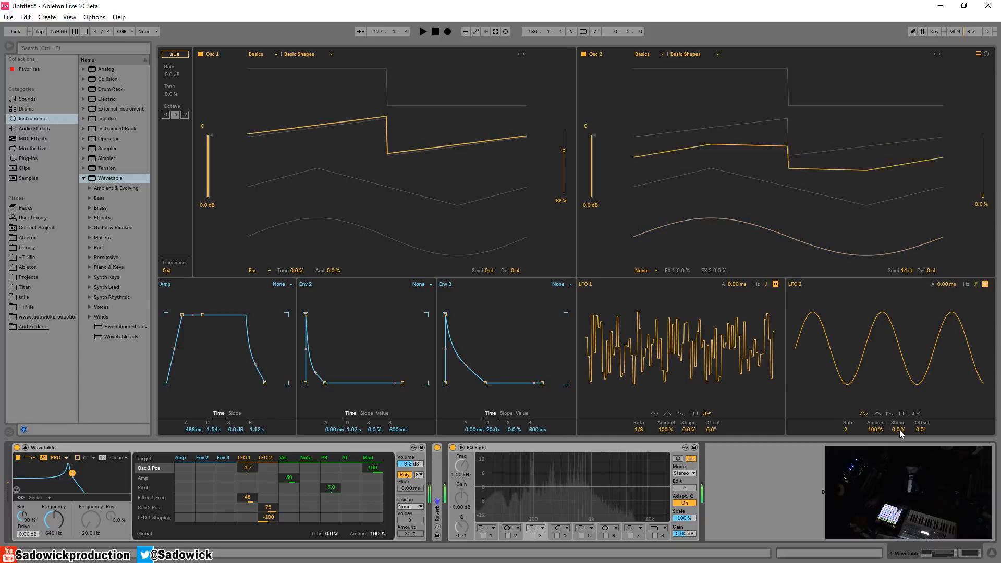
Step: Set LFO 2 Shape to 88 % and map it to a Max for Live LFO added after Wavetable, with a 0.77 Hz Rate
mouse_move(900, 431)
mouse_down()
mouse_move(900, 407)
mouse_move(900, 459)
mouse_move(900, 414)
mouse_up()
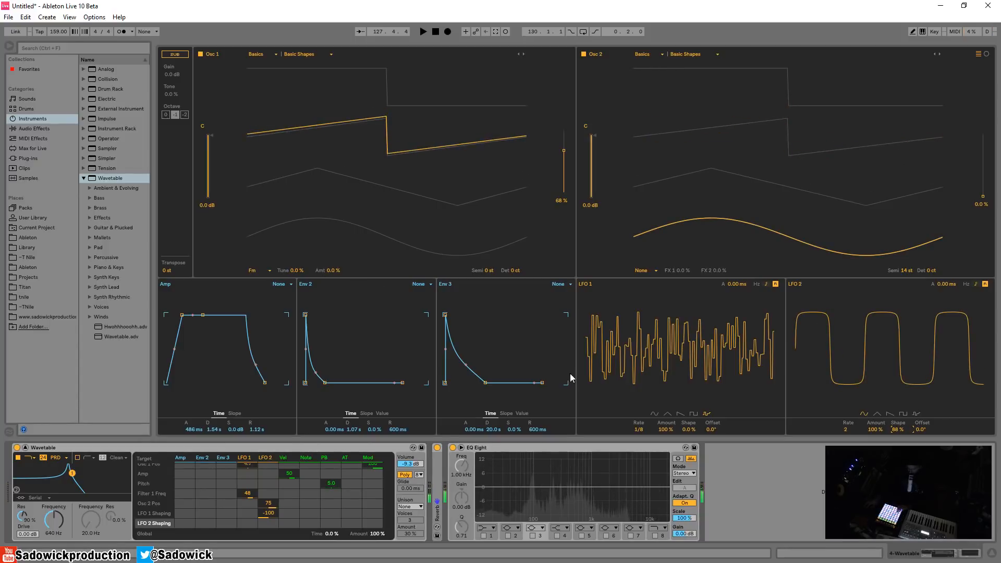
click(32, 131)
click(34, 149)
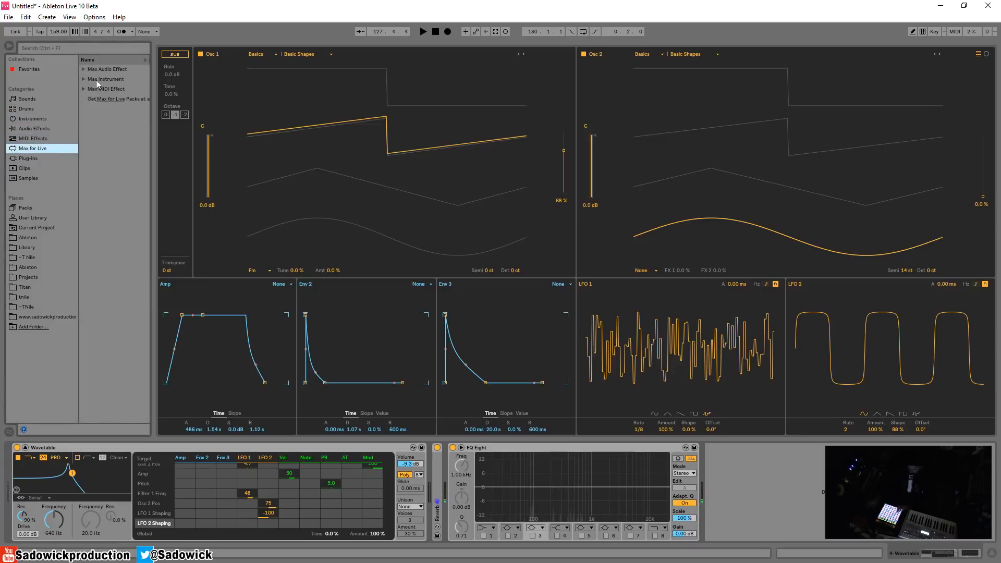
click(84, 70)
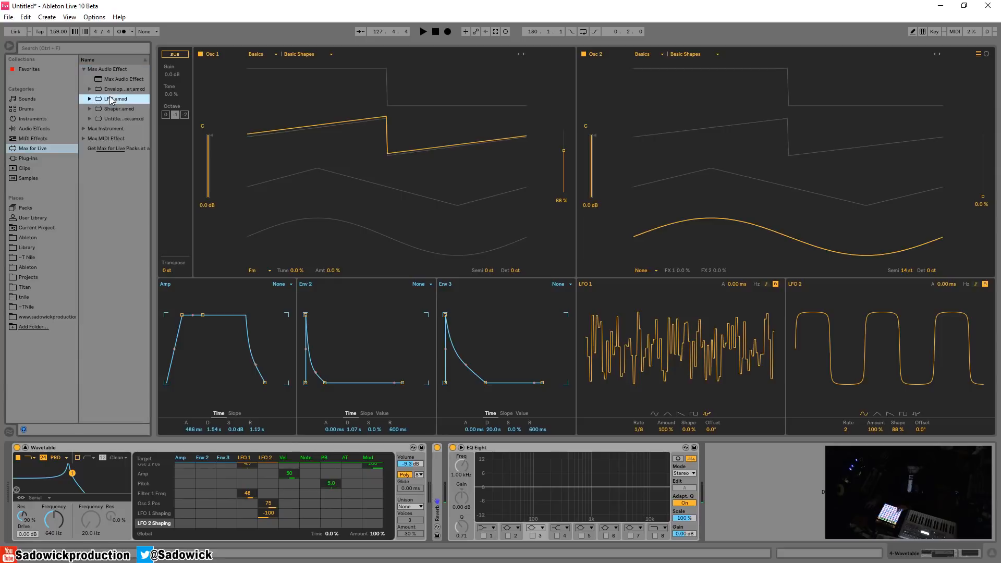
drag(111, 99, 422, 466)
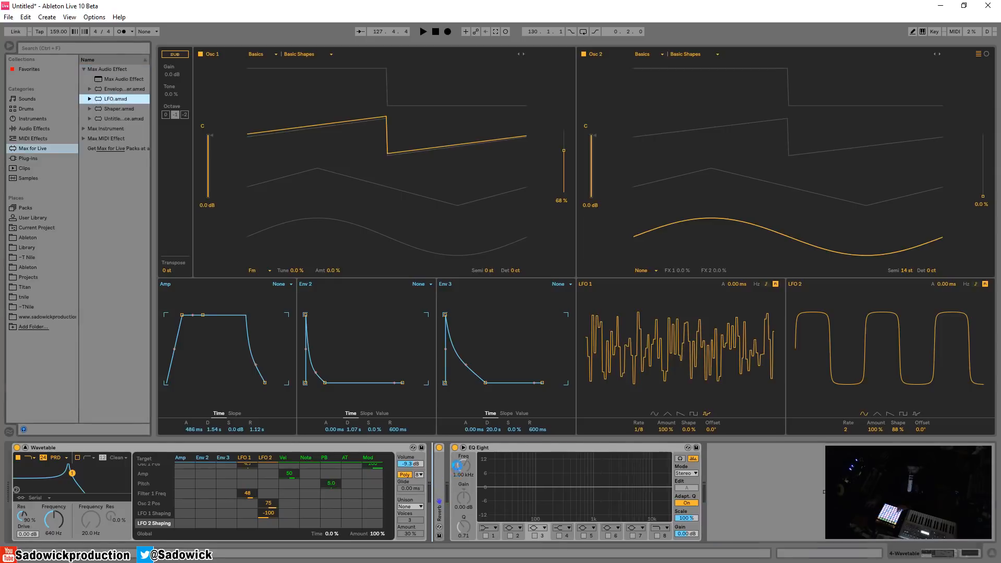
drag(439, 500, 439, 500)
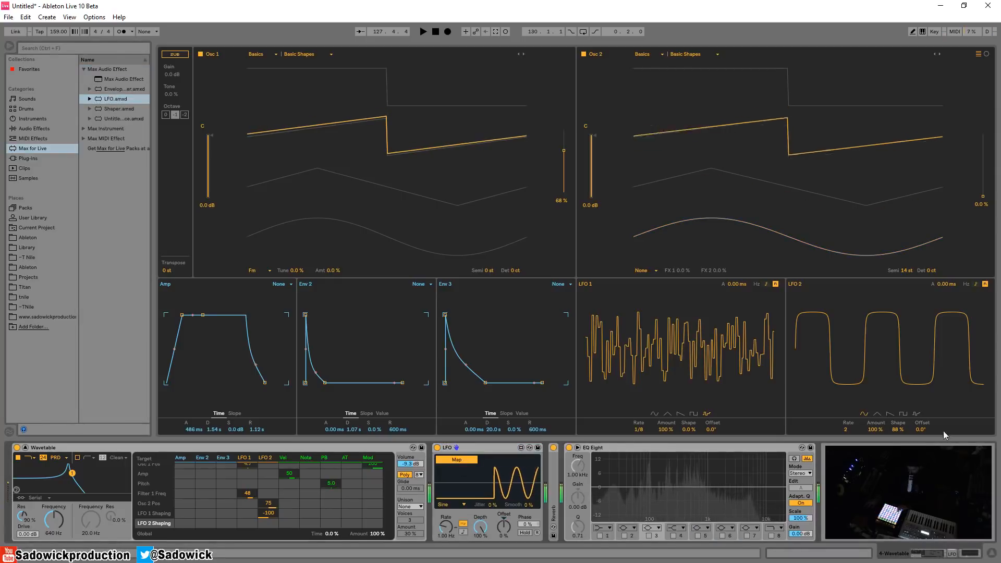
click(899, 430)
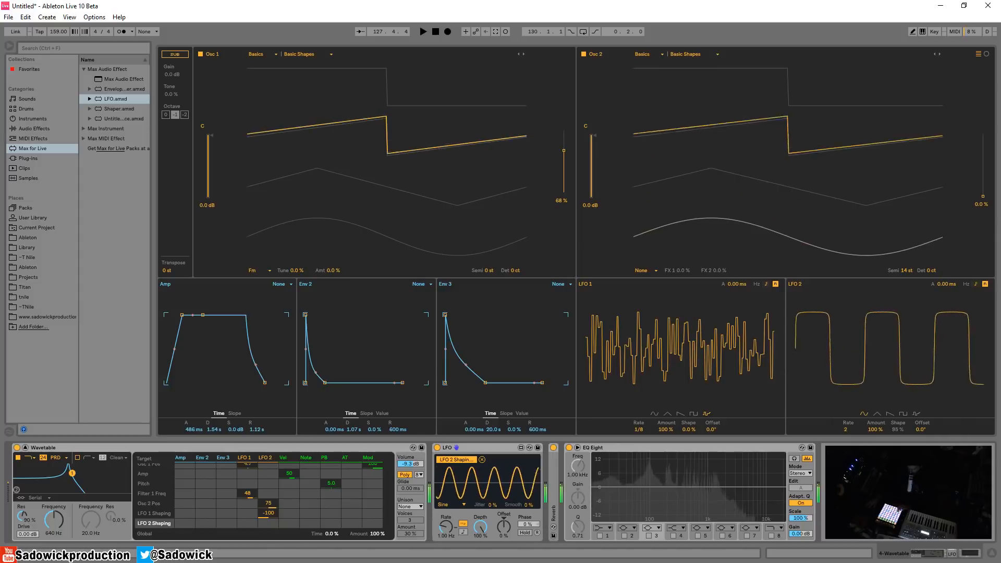
mouse_move(446, 527)
mouse_down()
mouse_move(446, 500)
mouse_move(446, 517)
mouse_up()
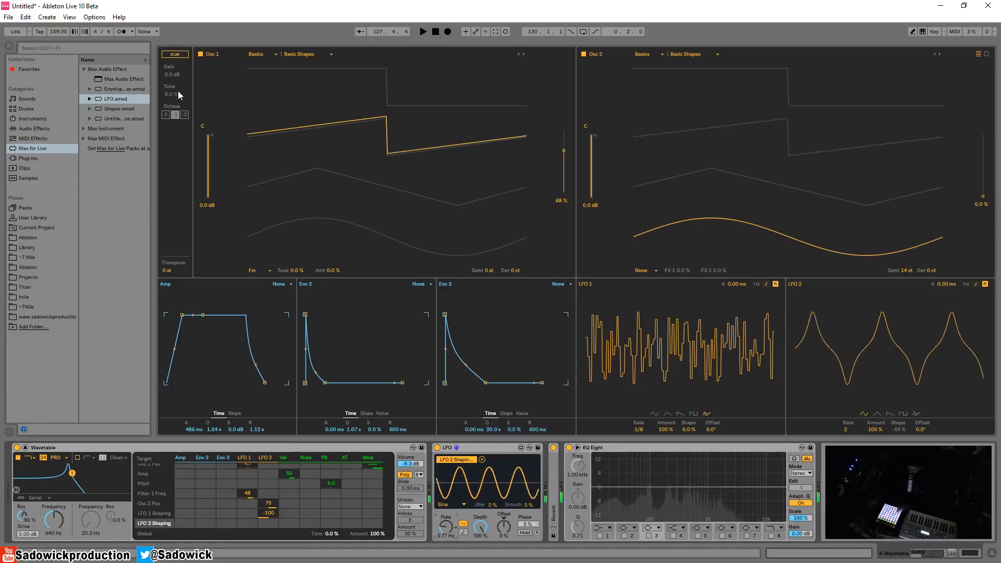
Step: Add a second LFO device after the first, map it to the first one's Rate, and remap the first LFO to LFO 2 Shape
drag(115, 99, 562, 487)
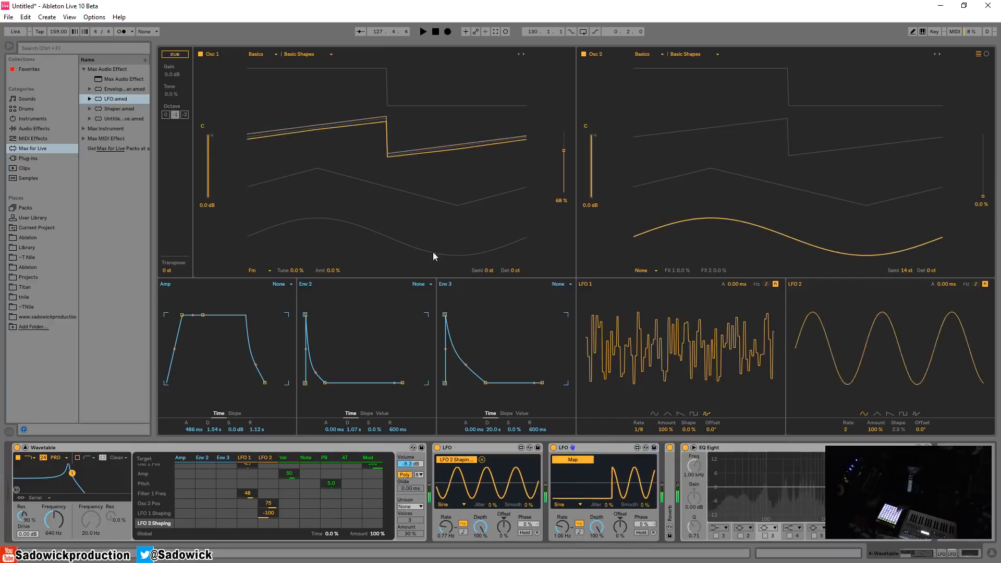
click(446, 525)
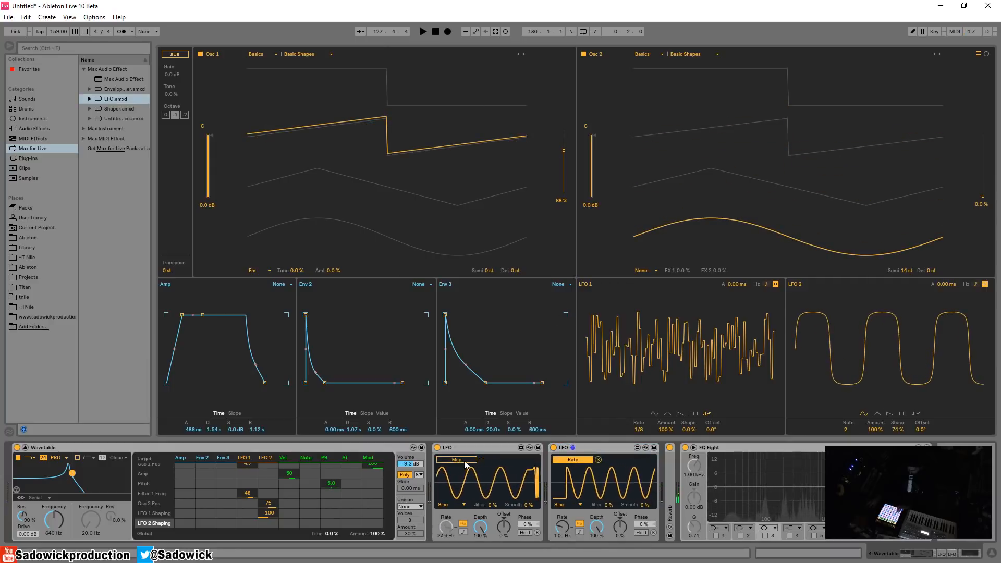
click(898, 429)
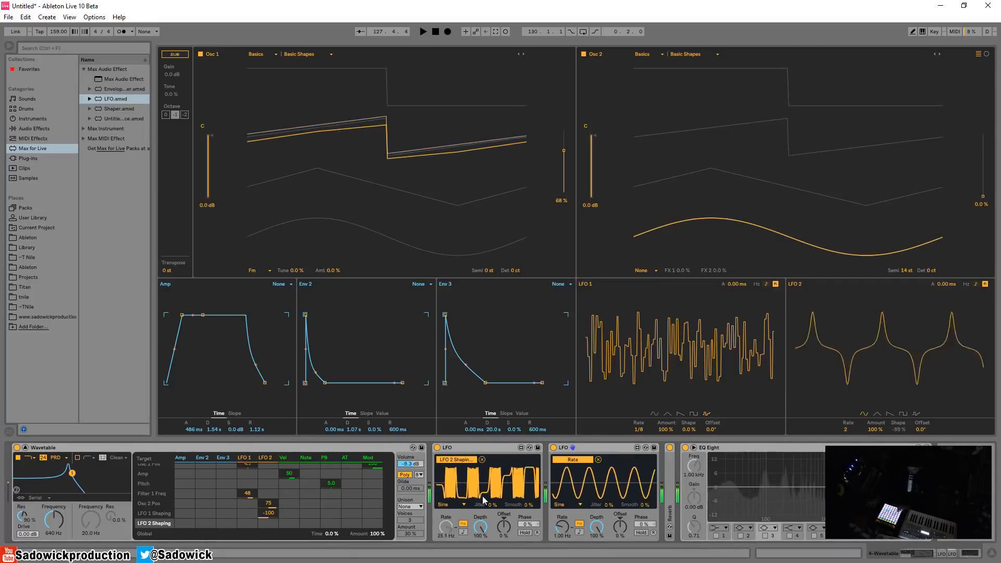
Step: Remove the mappings of both LFO devices and reset LFO 2 Shape to 0.0 %
click(598, 459)
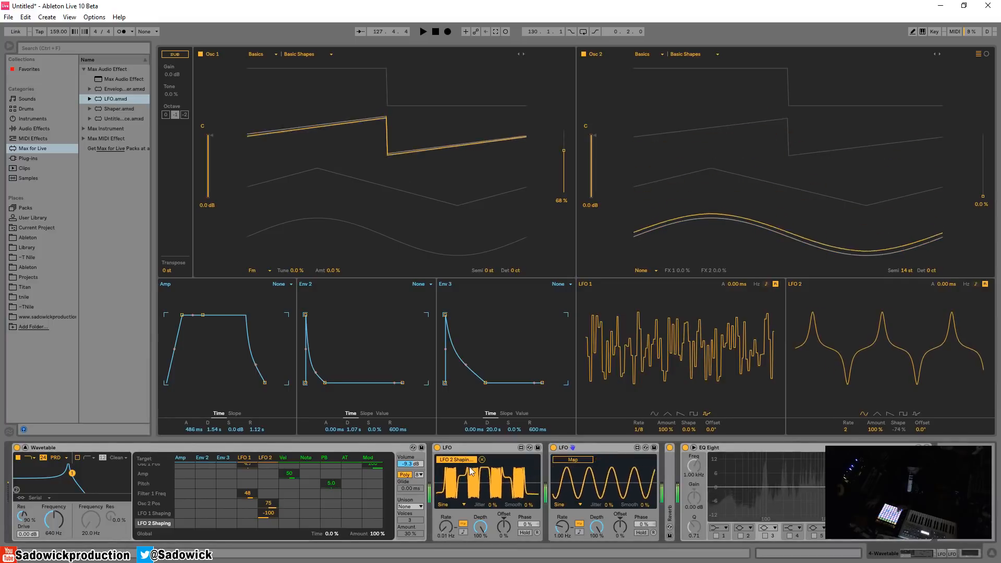
click(482, 459)
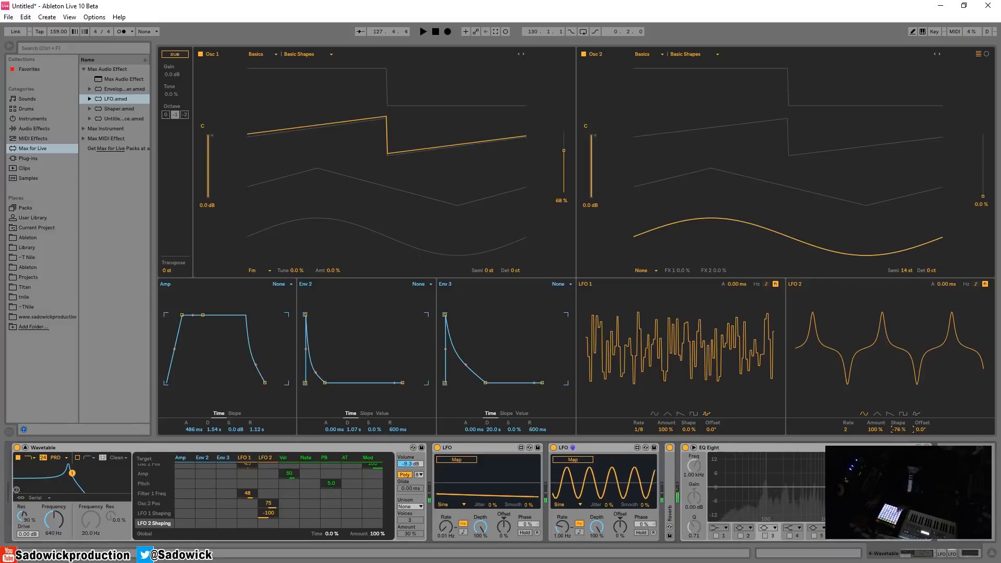
double_click(898, 429)
Step: Map the first LFO device to LFO 2 Shape again and set its Rate to 1.97 Hz
click(458, 460)
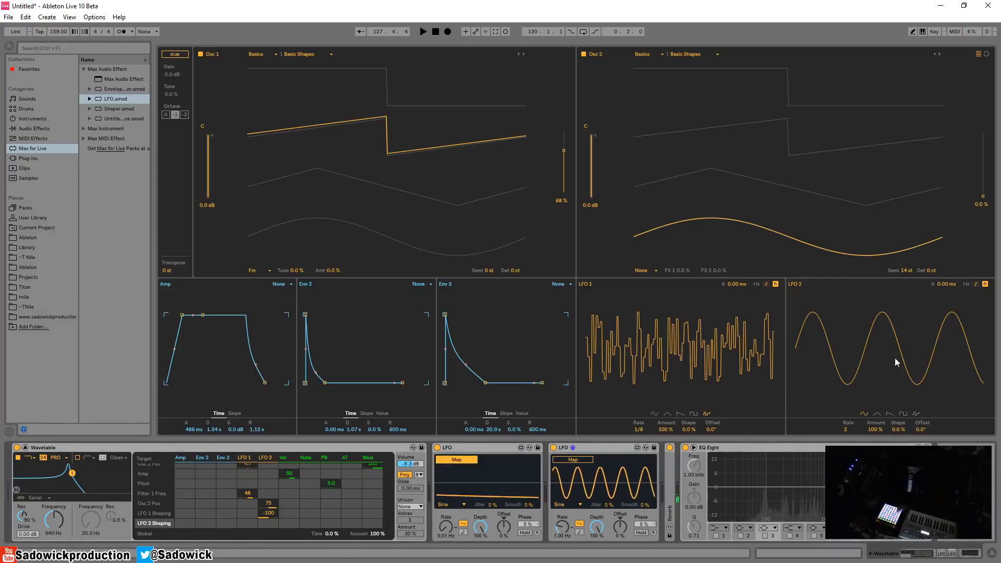
click(898, 430)
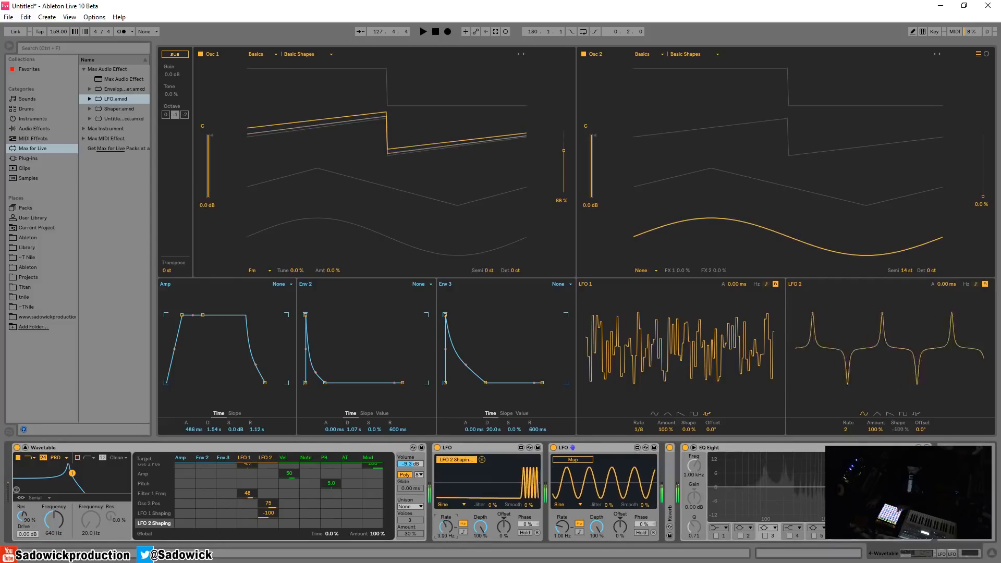
drag(444, 531, 444, 503)
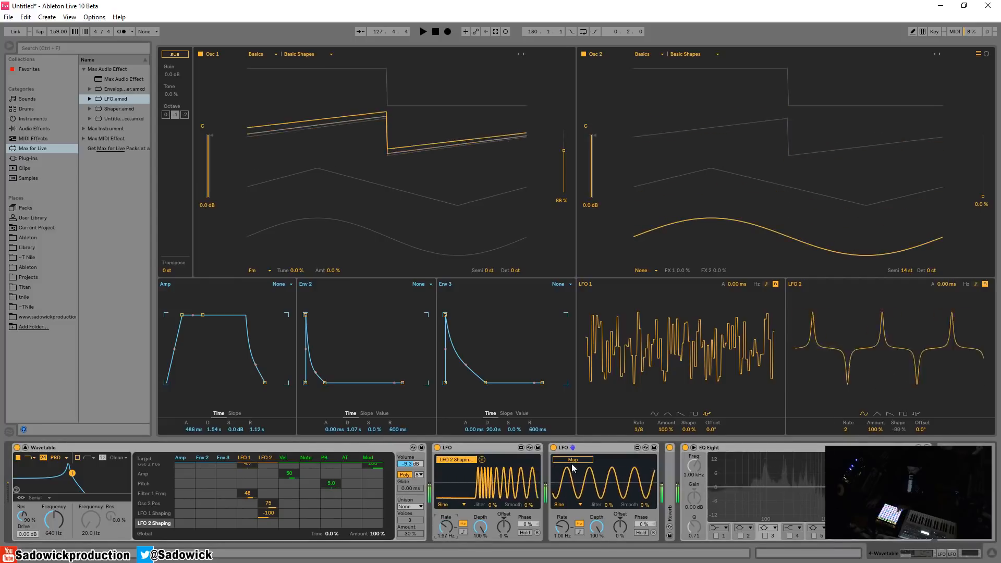
Step: Fold the first LFO device and map the second to Osc 1 Fm Amt with a 4.26 Hz Rate and 0.89 % Depth
click(499, 449)
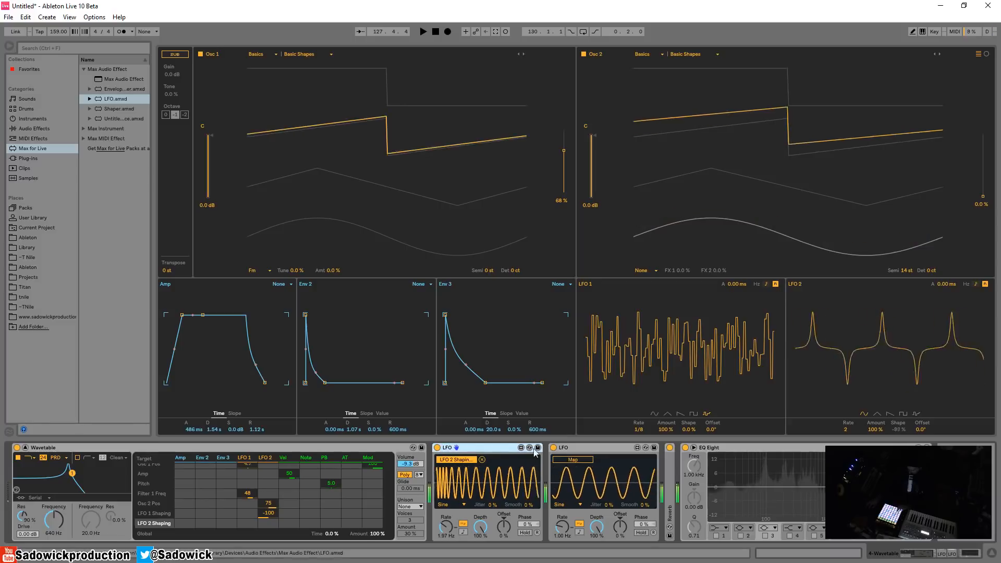
key(Delete)
click(471, 460)
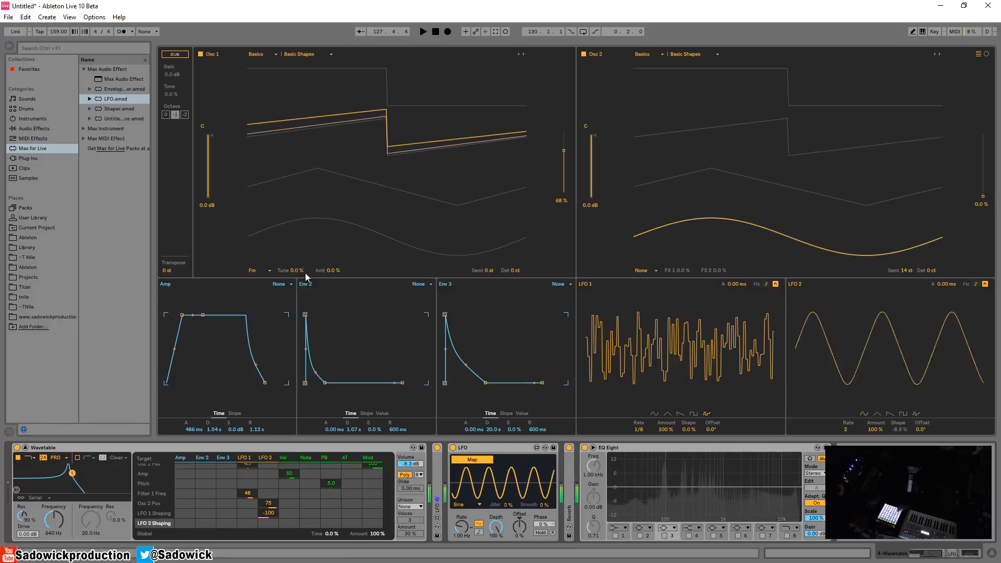
click(331, 271)
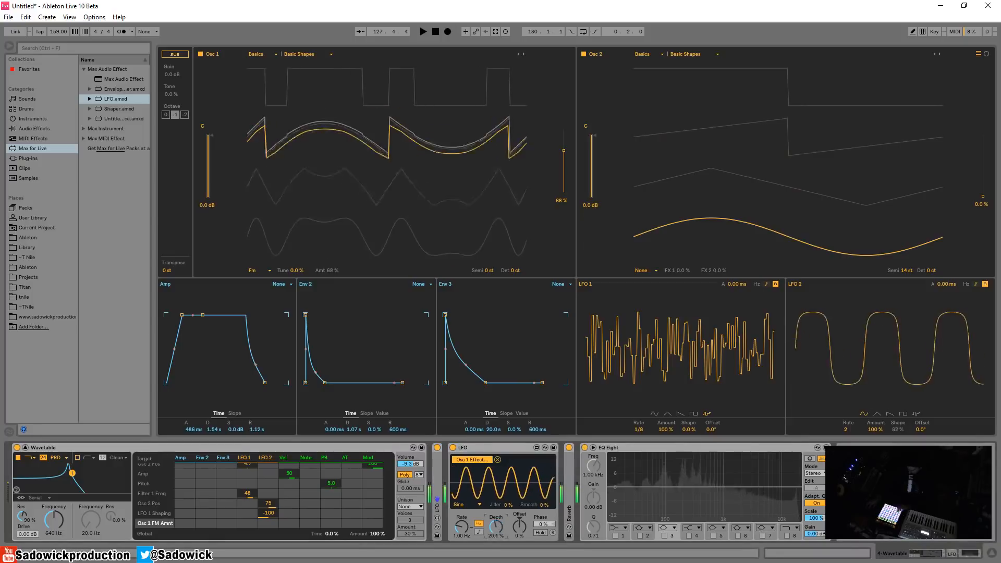
drag(495, 528, 461, 512)
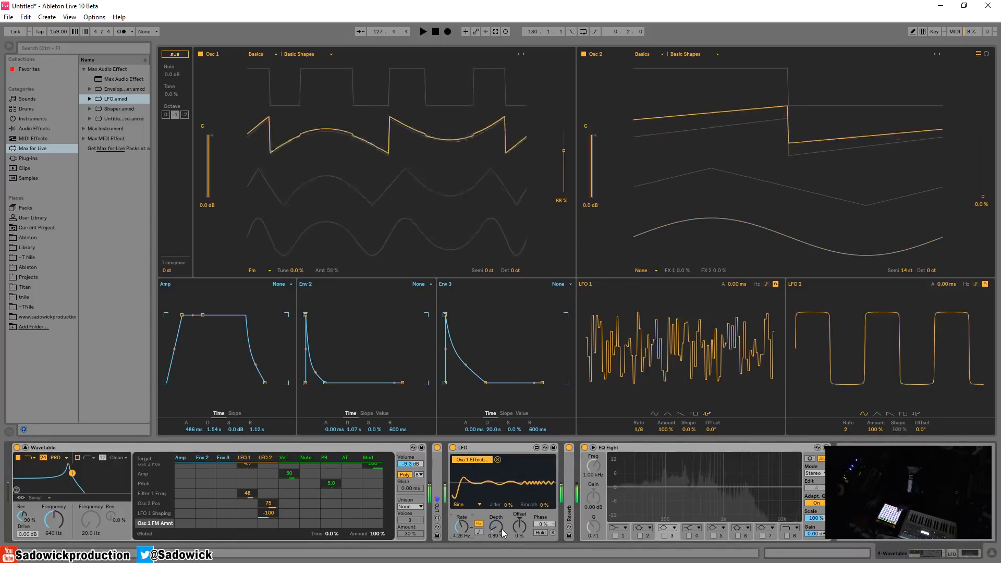
click(495, 527)
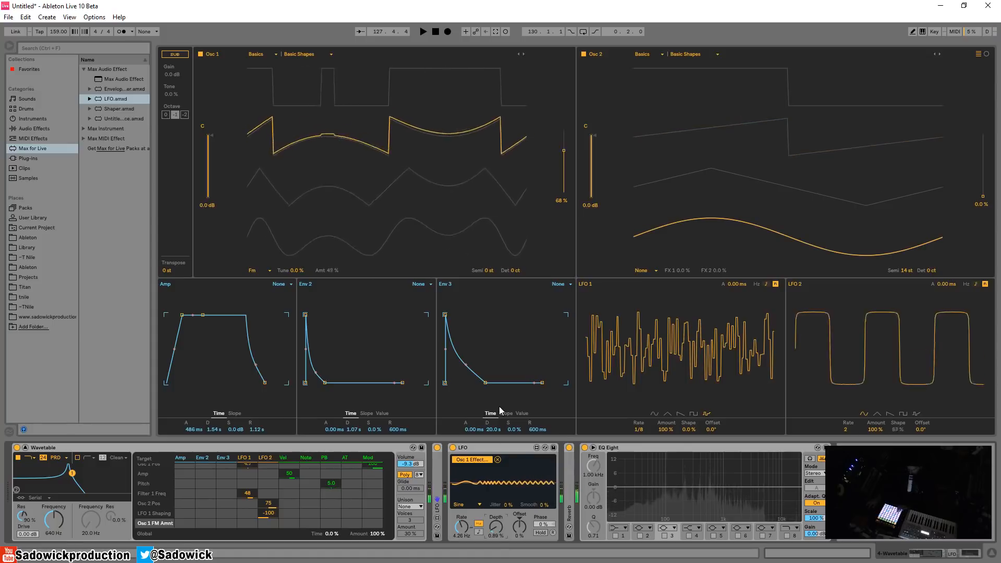
Step: Show the wavetables in the circular display and collapse Wavetable's expanded view
click(986, 53)
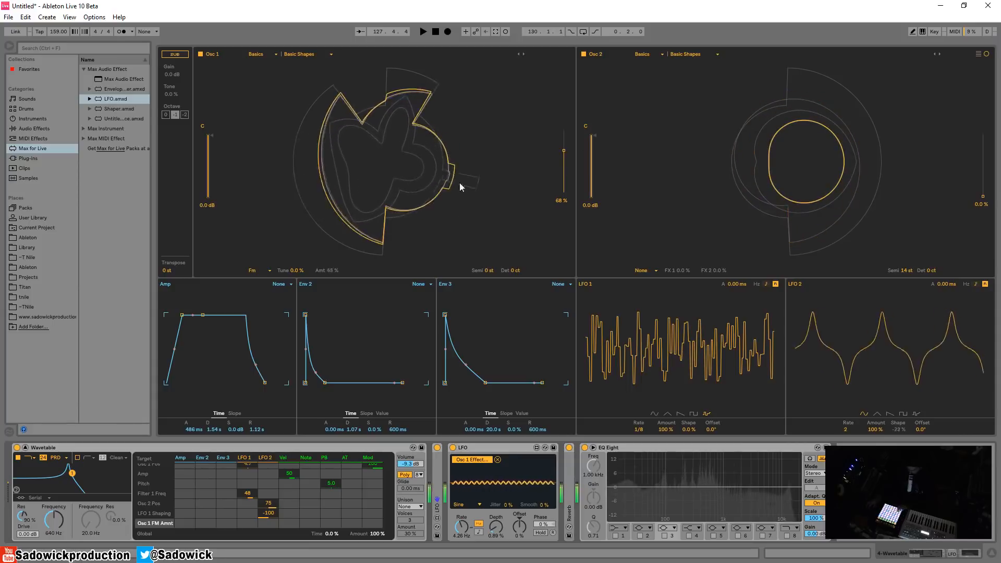
click(26, 448)
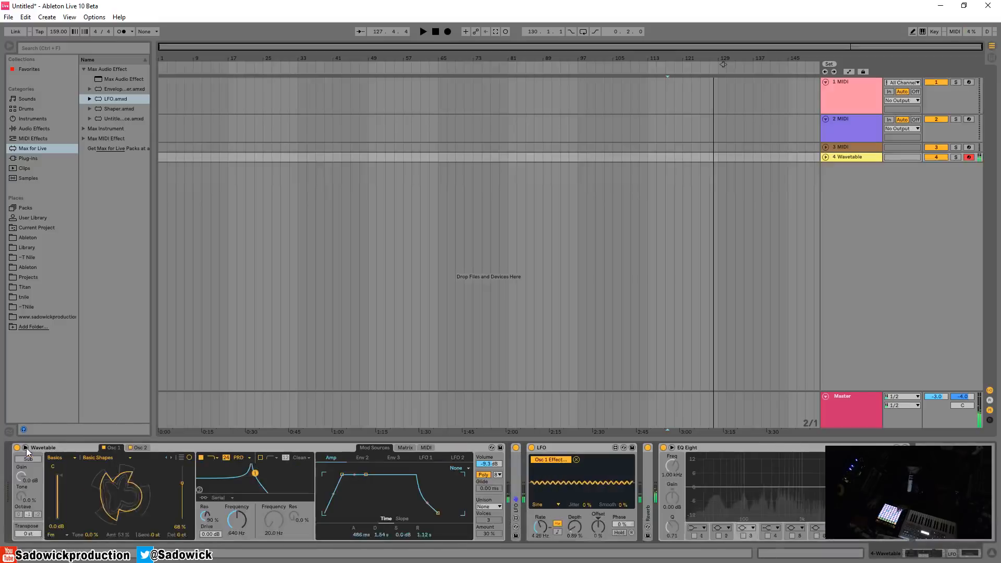
Step: Add the Max for Live Envelope Follower between the second LFO device and the Reverb, leaving Wavetable unfolded
double_click(62, 446)
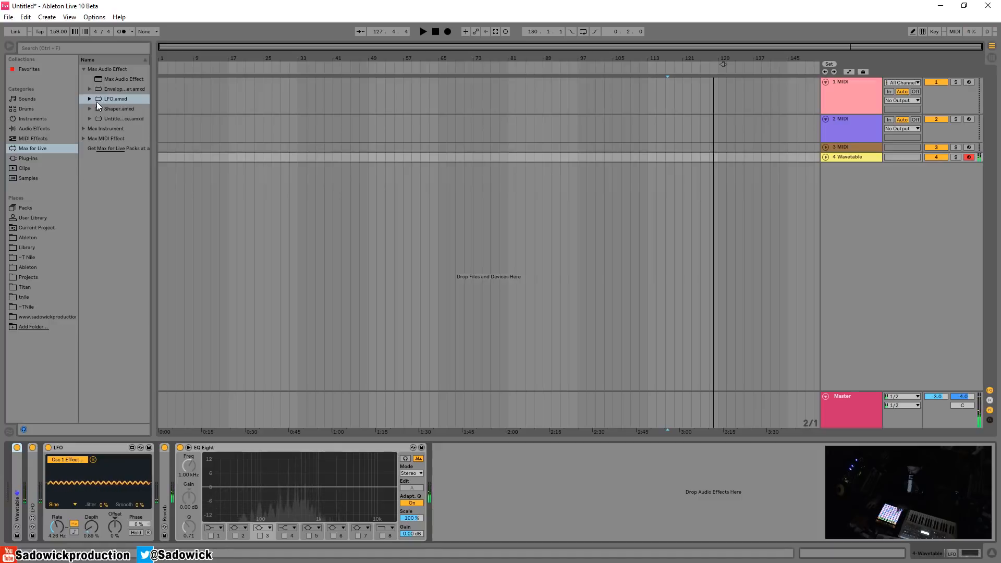
drag(109, 89, 143, 483)
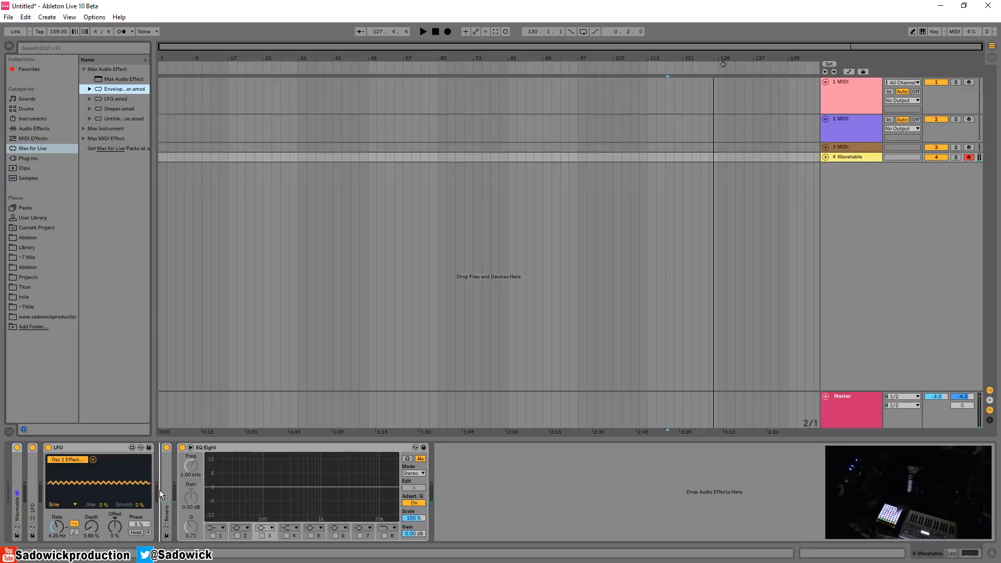
double_click(21, 487)
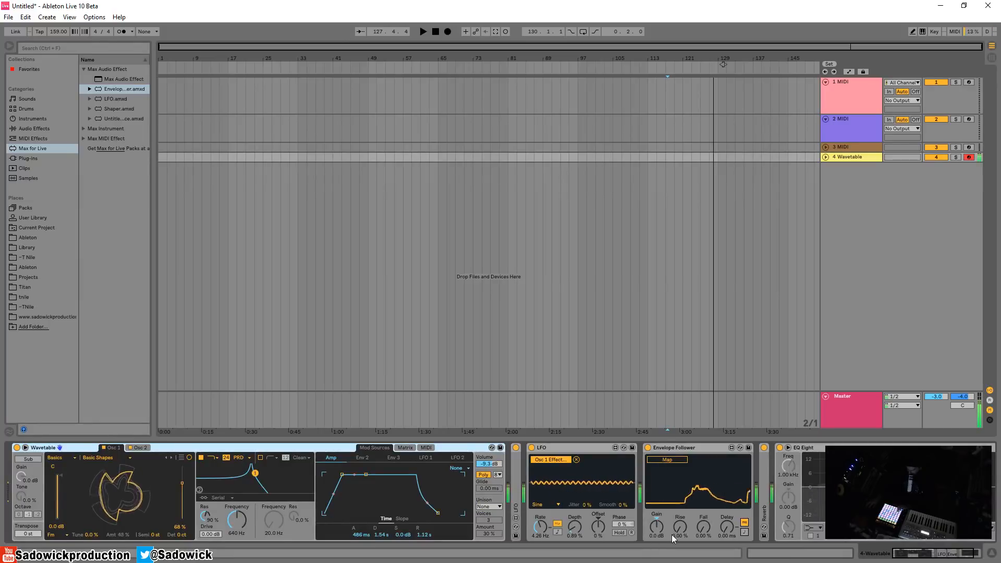
Step: Map the Envelope Follower to Filter 1 Freq and set Gain to about 5 dB, Rise to about 30 % and Fall to 37 %
drag(656, 528, 657, 511)
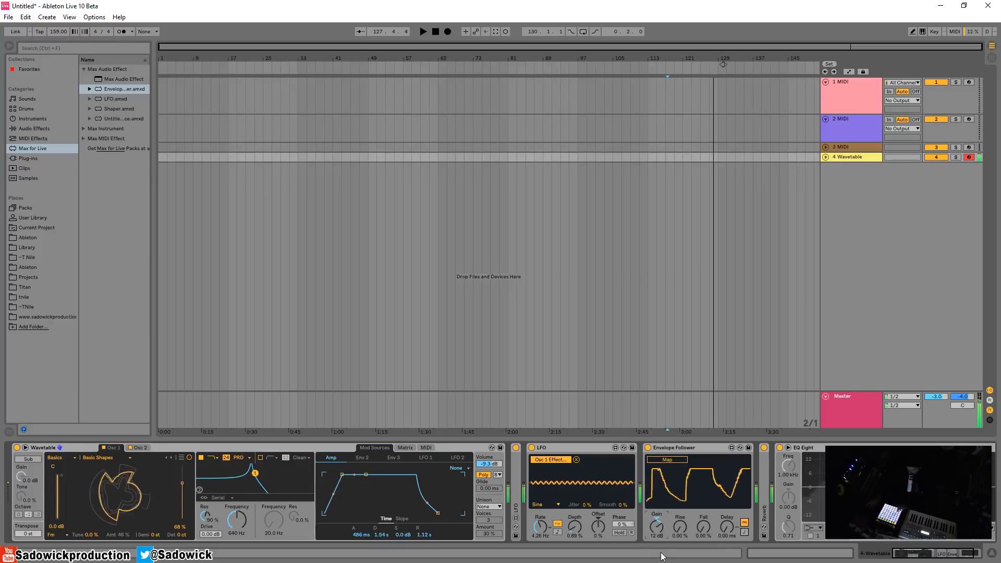
click(667, 459)
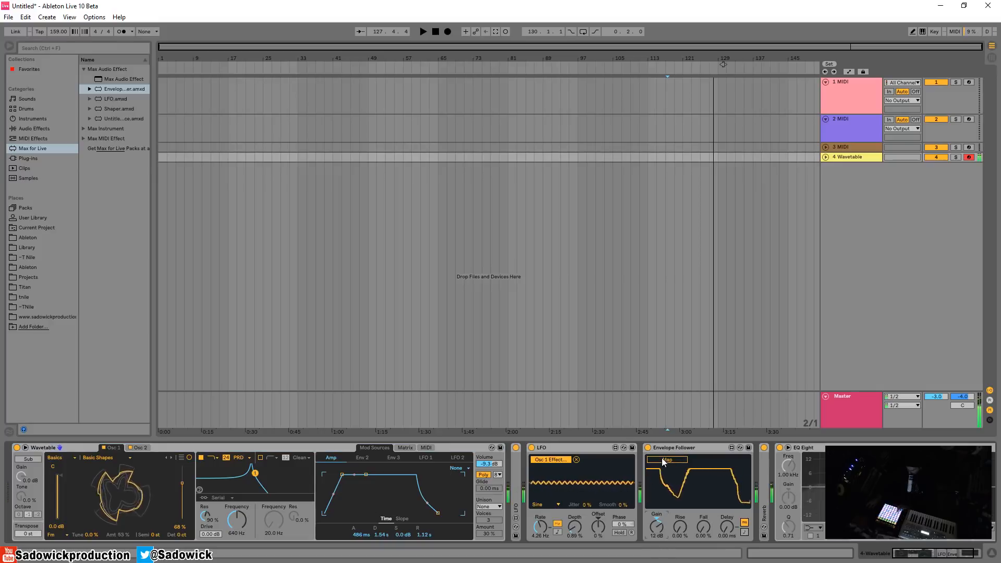
click(235, 522)
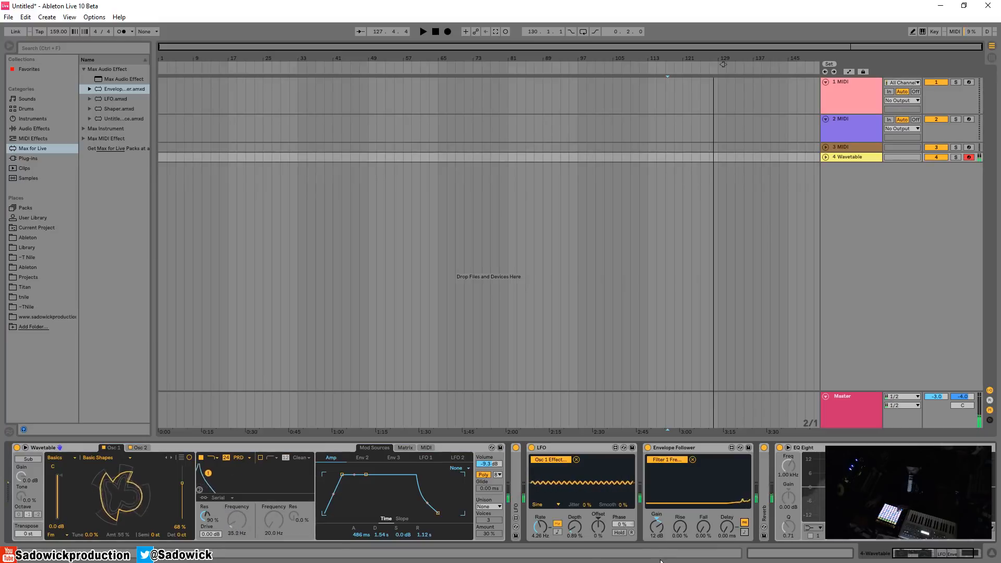
drag(657, 526, 707, 526)
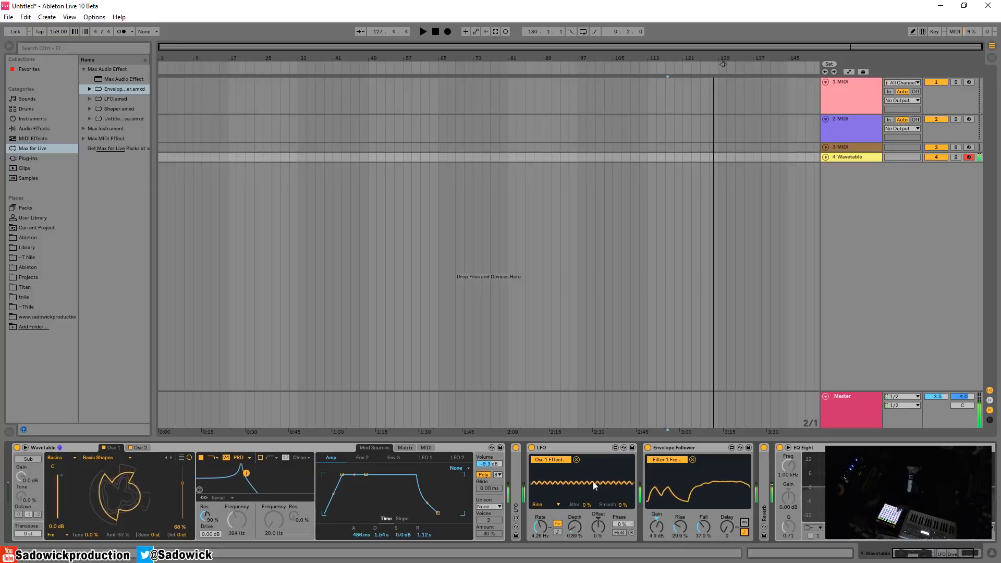
Step: Fold the Envelope Follower and second LFO device, and open Wavetable in its expanded view
double_click(691, 447)
double_click(574, 451)
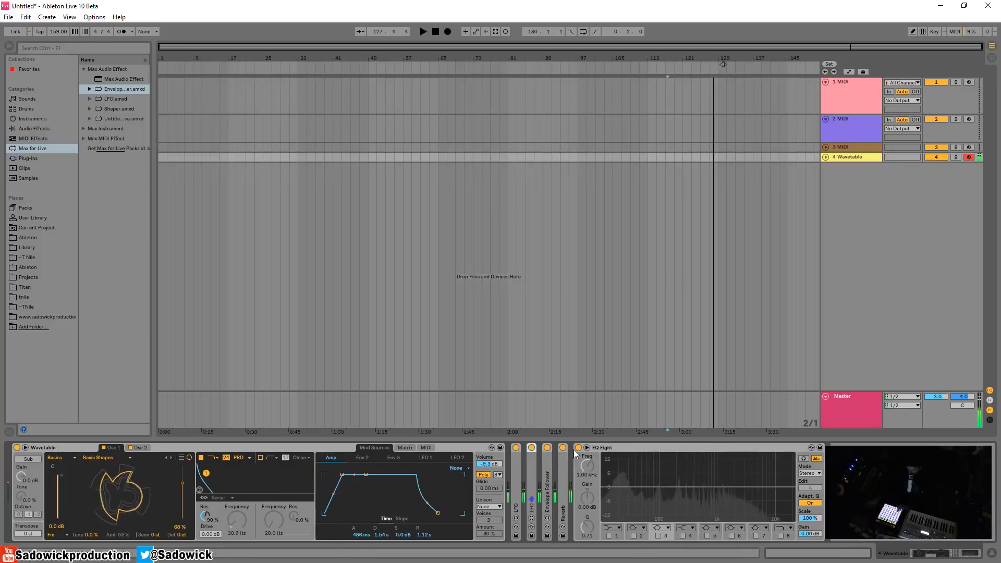
double_click(75, 449)
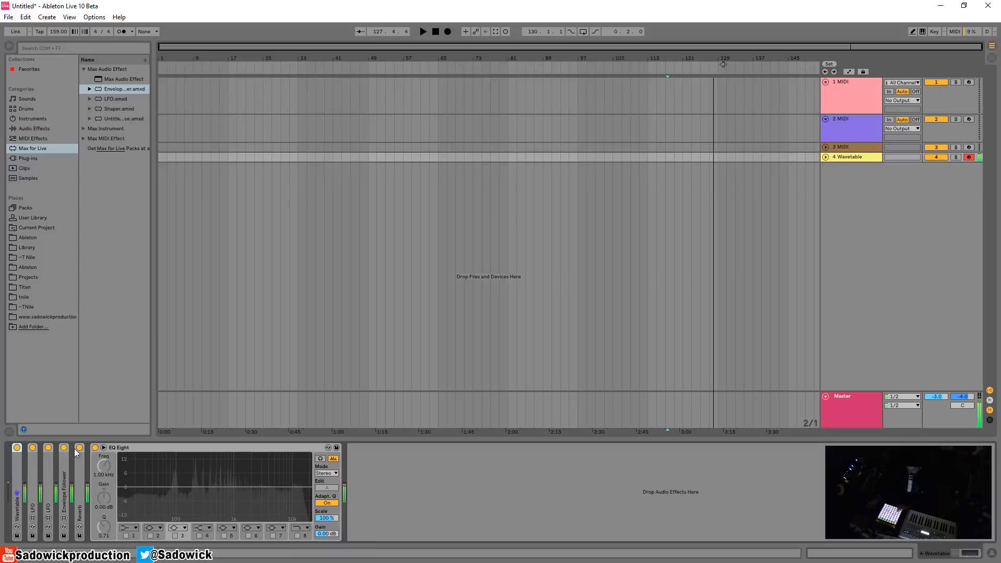
double_click(23, 473)
click(60, 447)
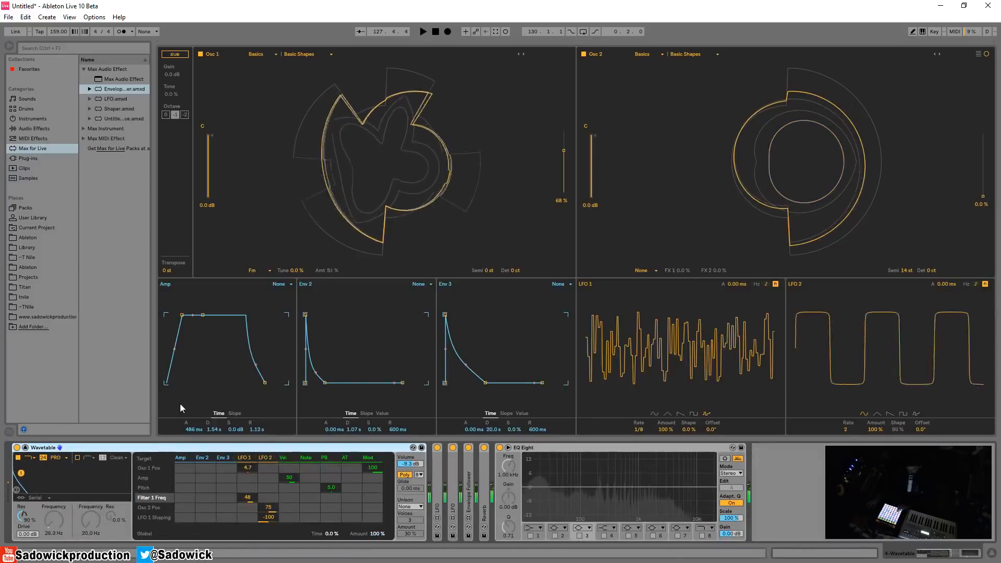
Step: Add a Ping Pong Delay audio effect between the Envelope Follower and the Reverb
click(46, 129)
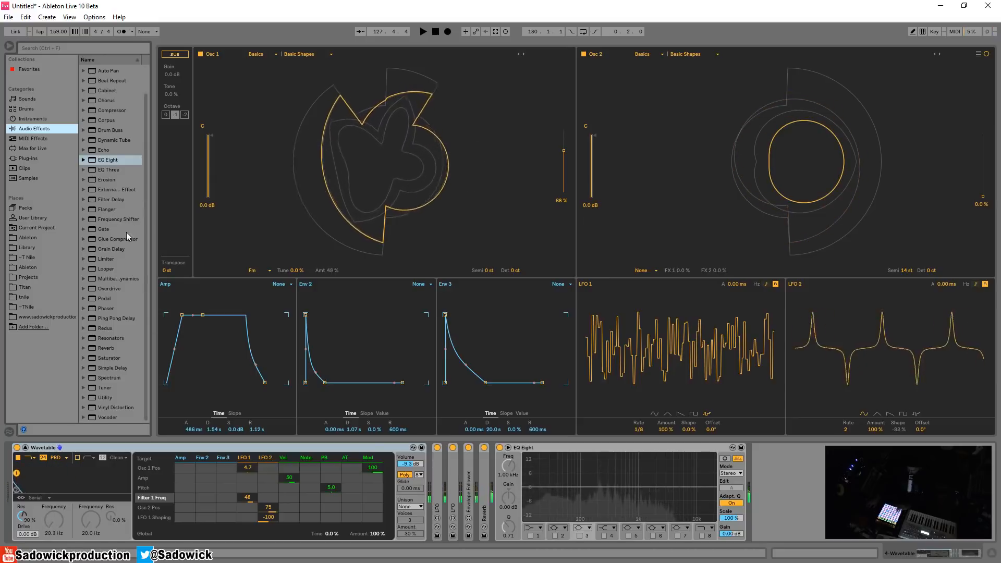
mouse_move(107, 313)
mouse_down()
mouse_move(515, 469)
mouse_move(474, 495)
mouse_move(485, 503)
mouse_up()
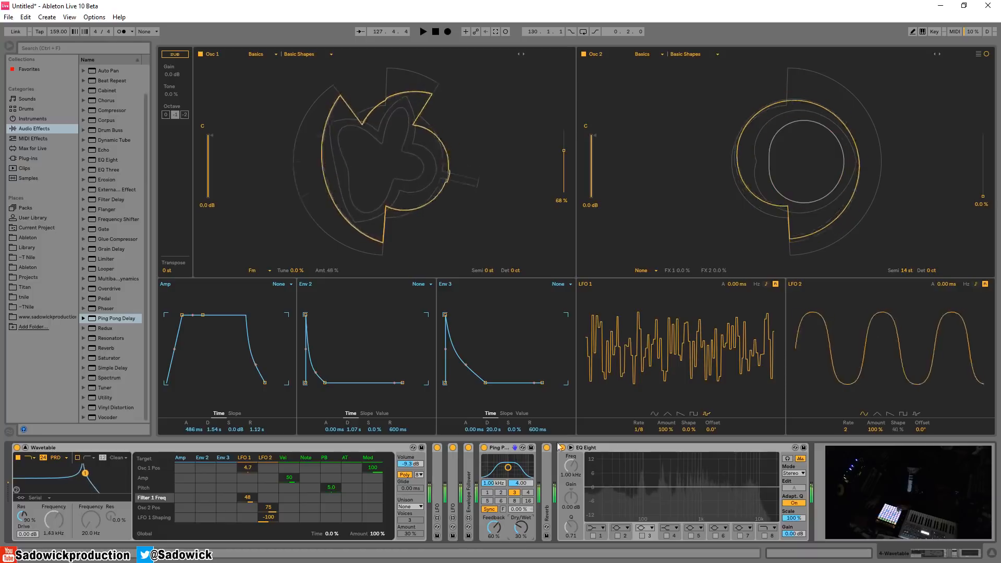
Step: Give Wavetable's LFO 1 a sawtooth shape at a 1/8 Rate and raise the Filter 1 resonance to 113 %
click(640, 430)
drag(642, 429, 642, 442)
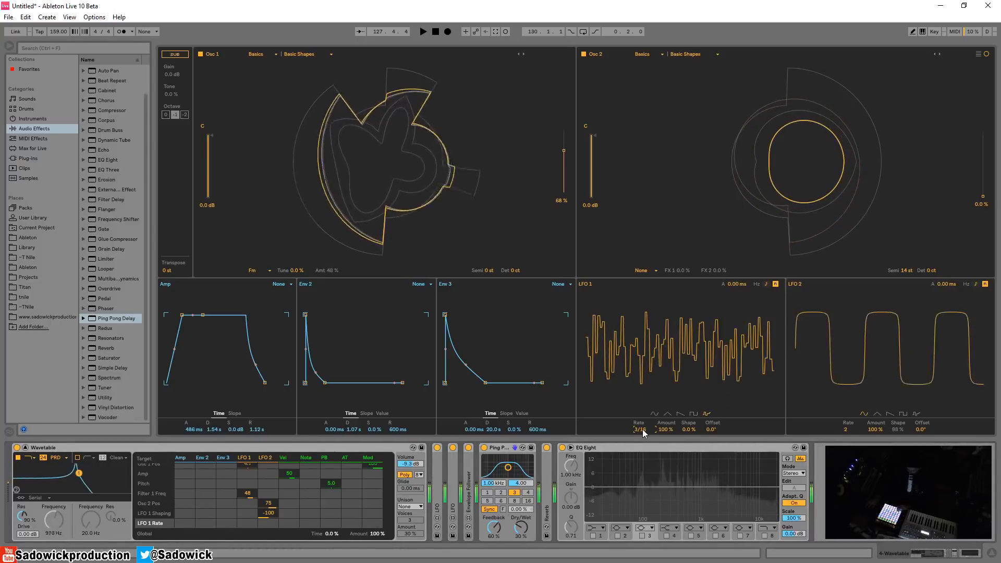
click(681, 413)
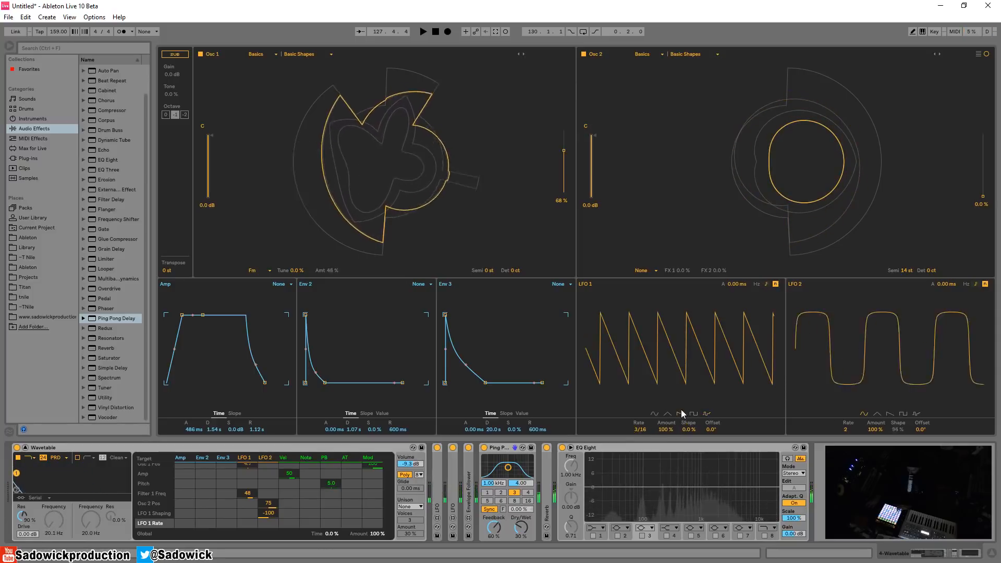
drag(642, 432, 644, 429)
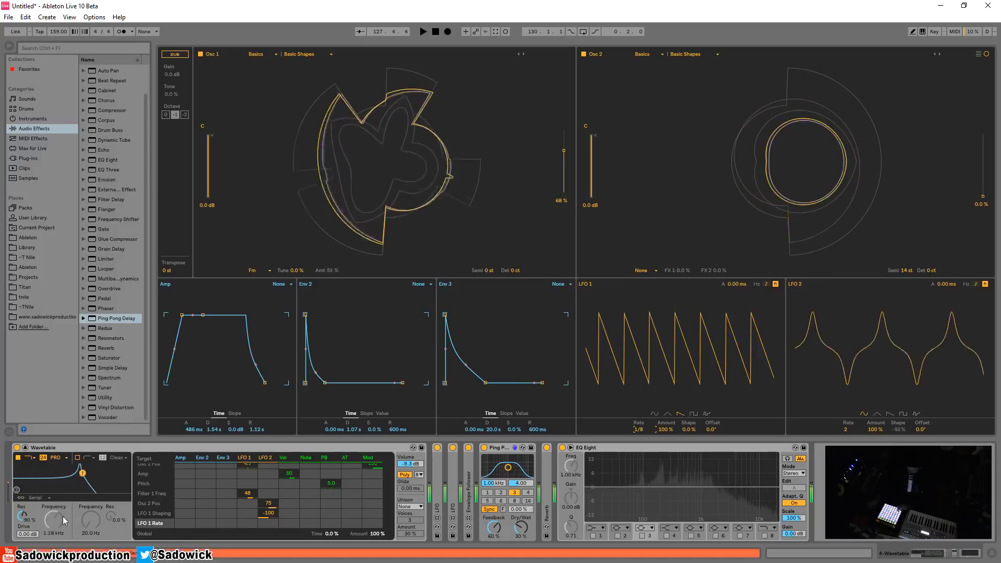
mouse_move(22, 516)
mouse_down()
mouse_move(22, 532)
mouse_move(22, 510)
mouse_up()
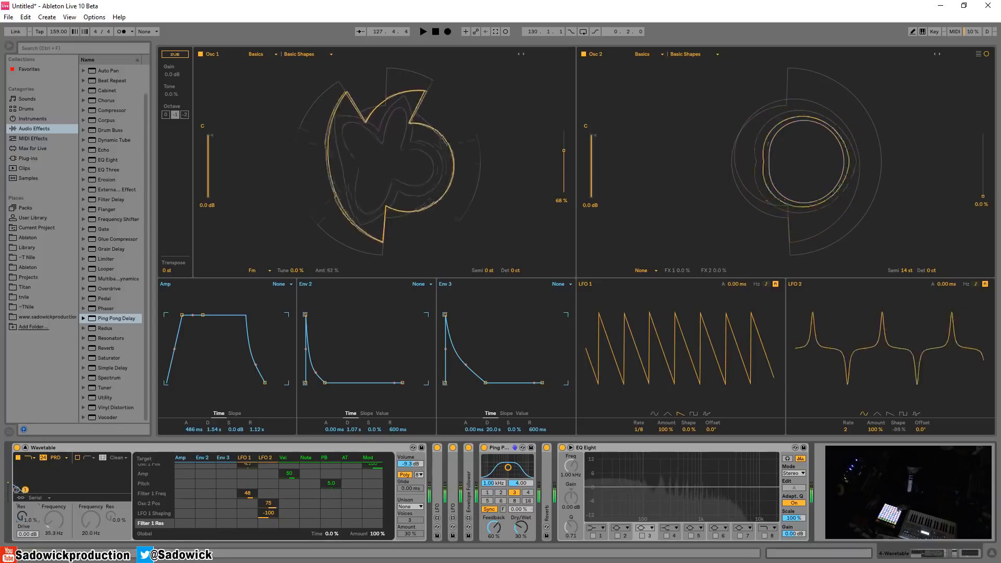
drag(22, 516, 22, 511)
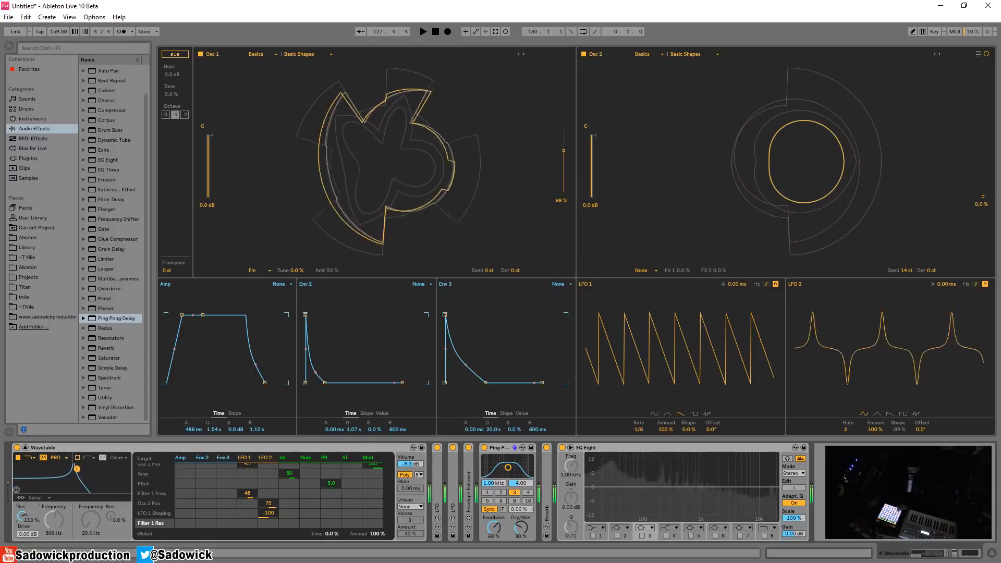